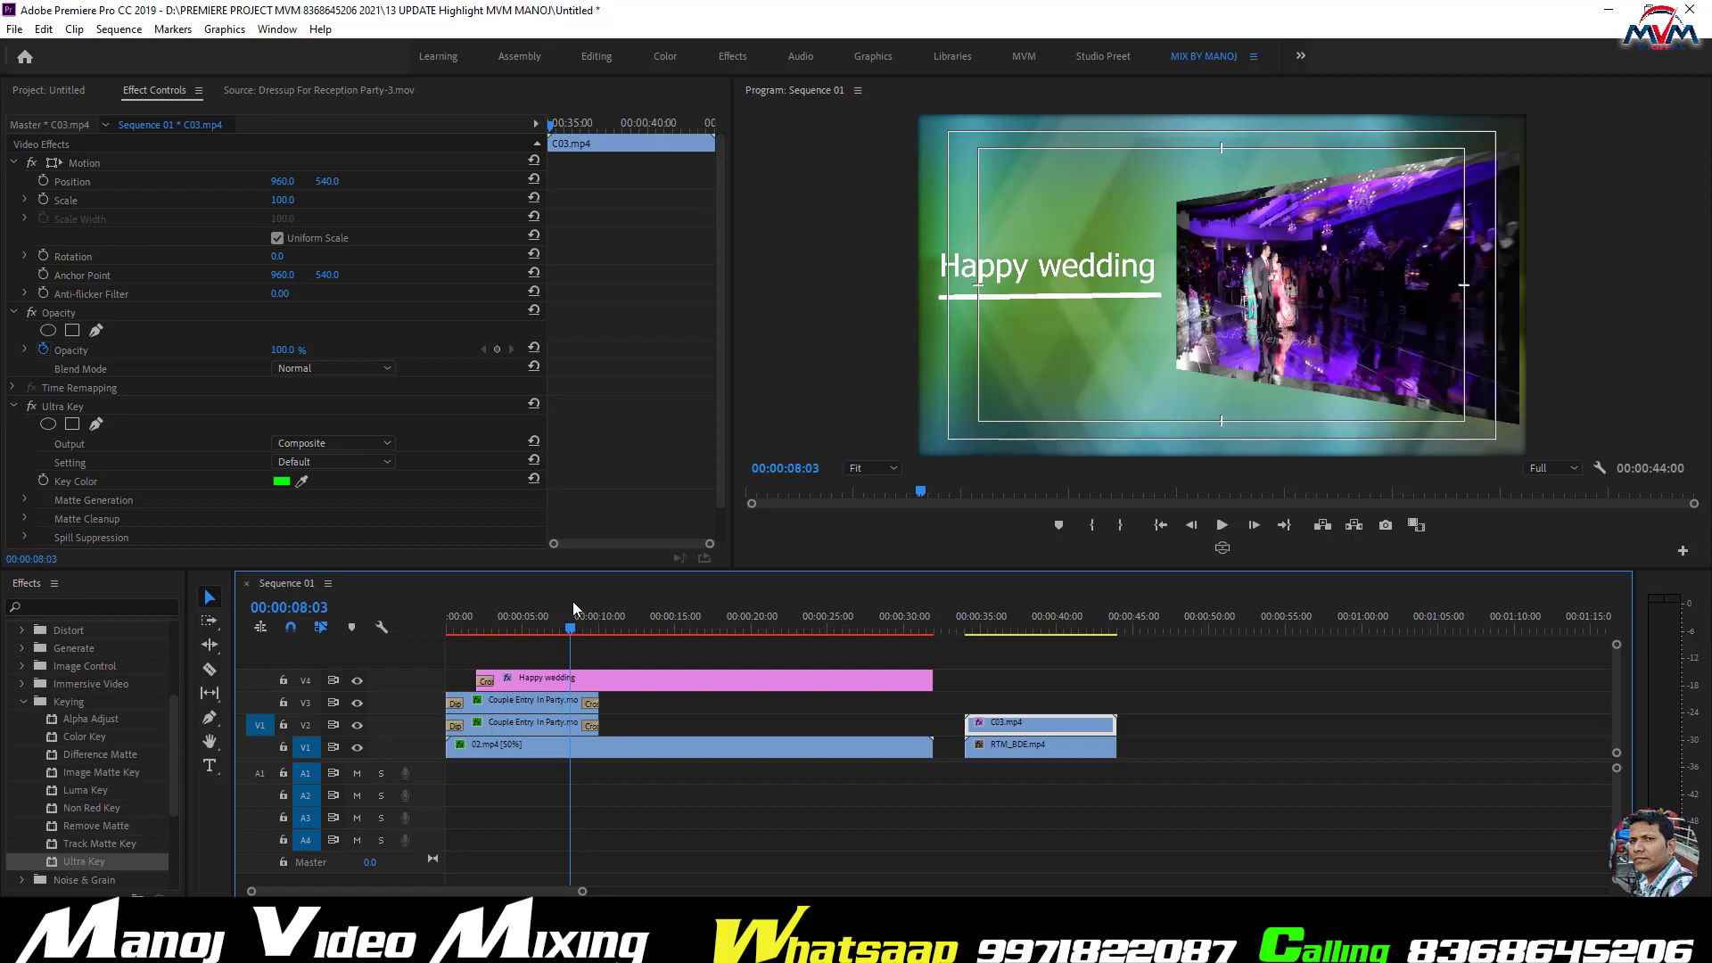
- Review the existing Happy wedding title section and the green-screen couple composite in the sequence
{"action": "left_click_drag", "start_coordinate": [560, 610], "coordinate": [467, 596]}
{"action": "key", "text": "space"}
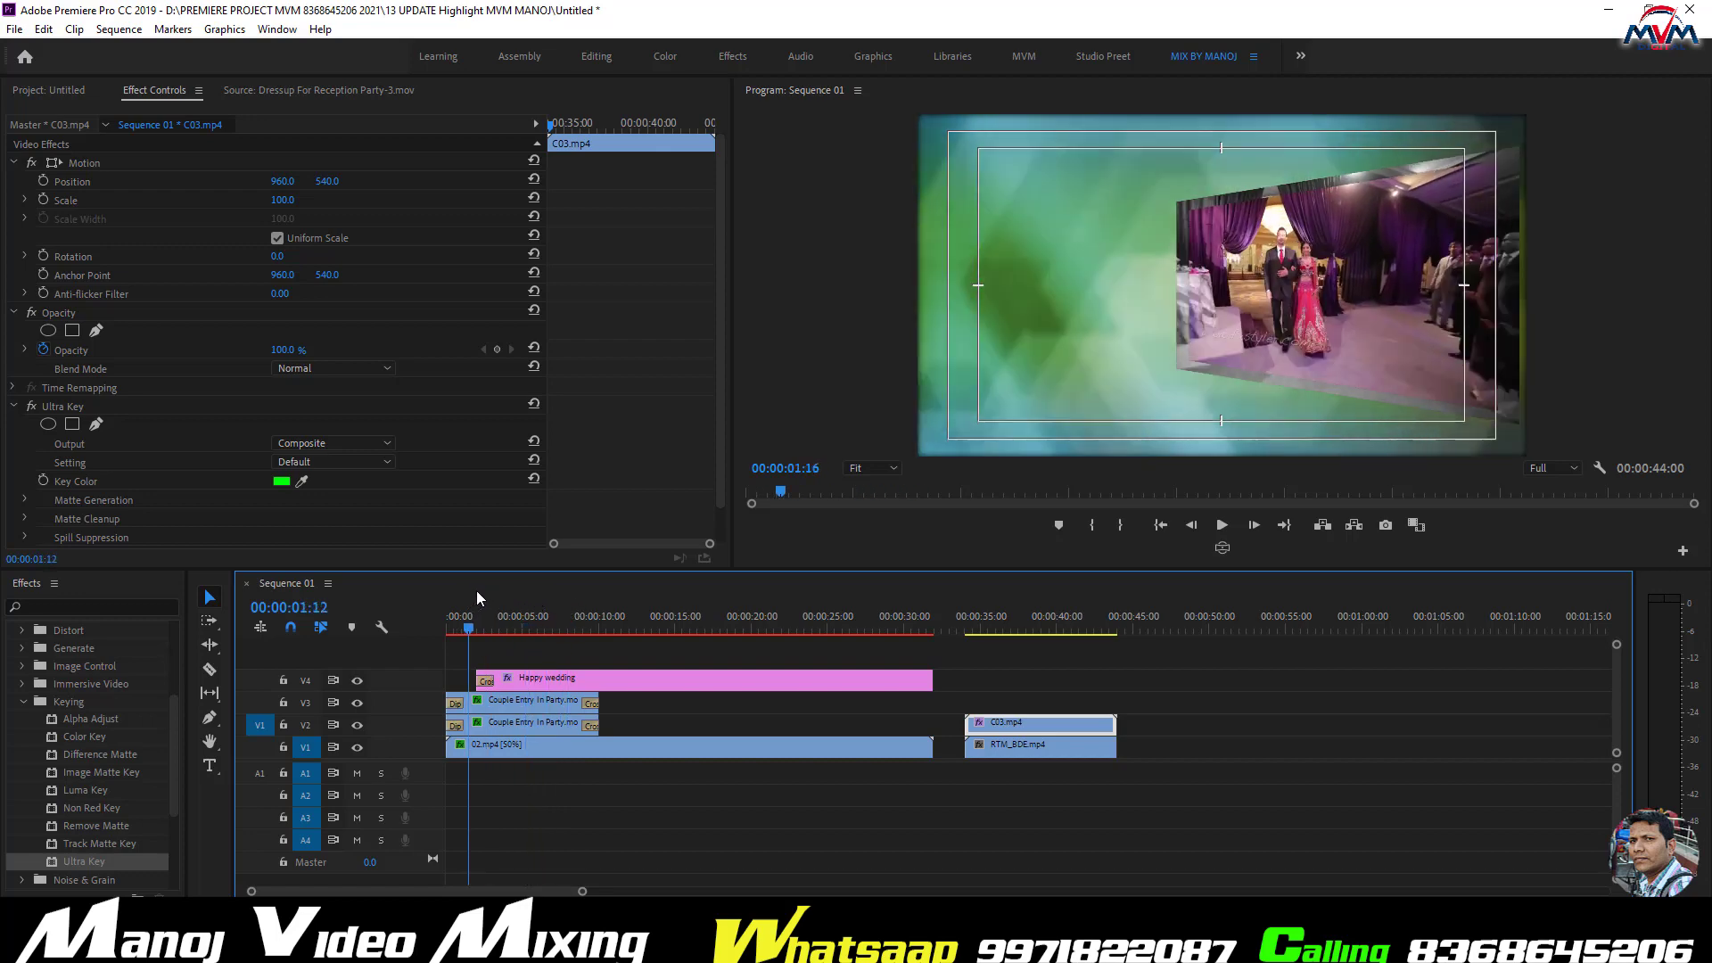
{"action": "mouse_move", "coordinate": [1004, 614]}
{"action": "left_mouse_down"}
{"action": "mouse_move", "coordinate": [1084, 617]}
{"action": "mouse_move", "coordinate": [965, 613]}
{"action": "mouse_move", "coordinate": [1011, 617]}
{"action": "mouse_move", "coordinate": [998, 640]}
{"action": "left_mouse_up"}
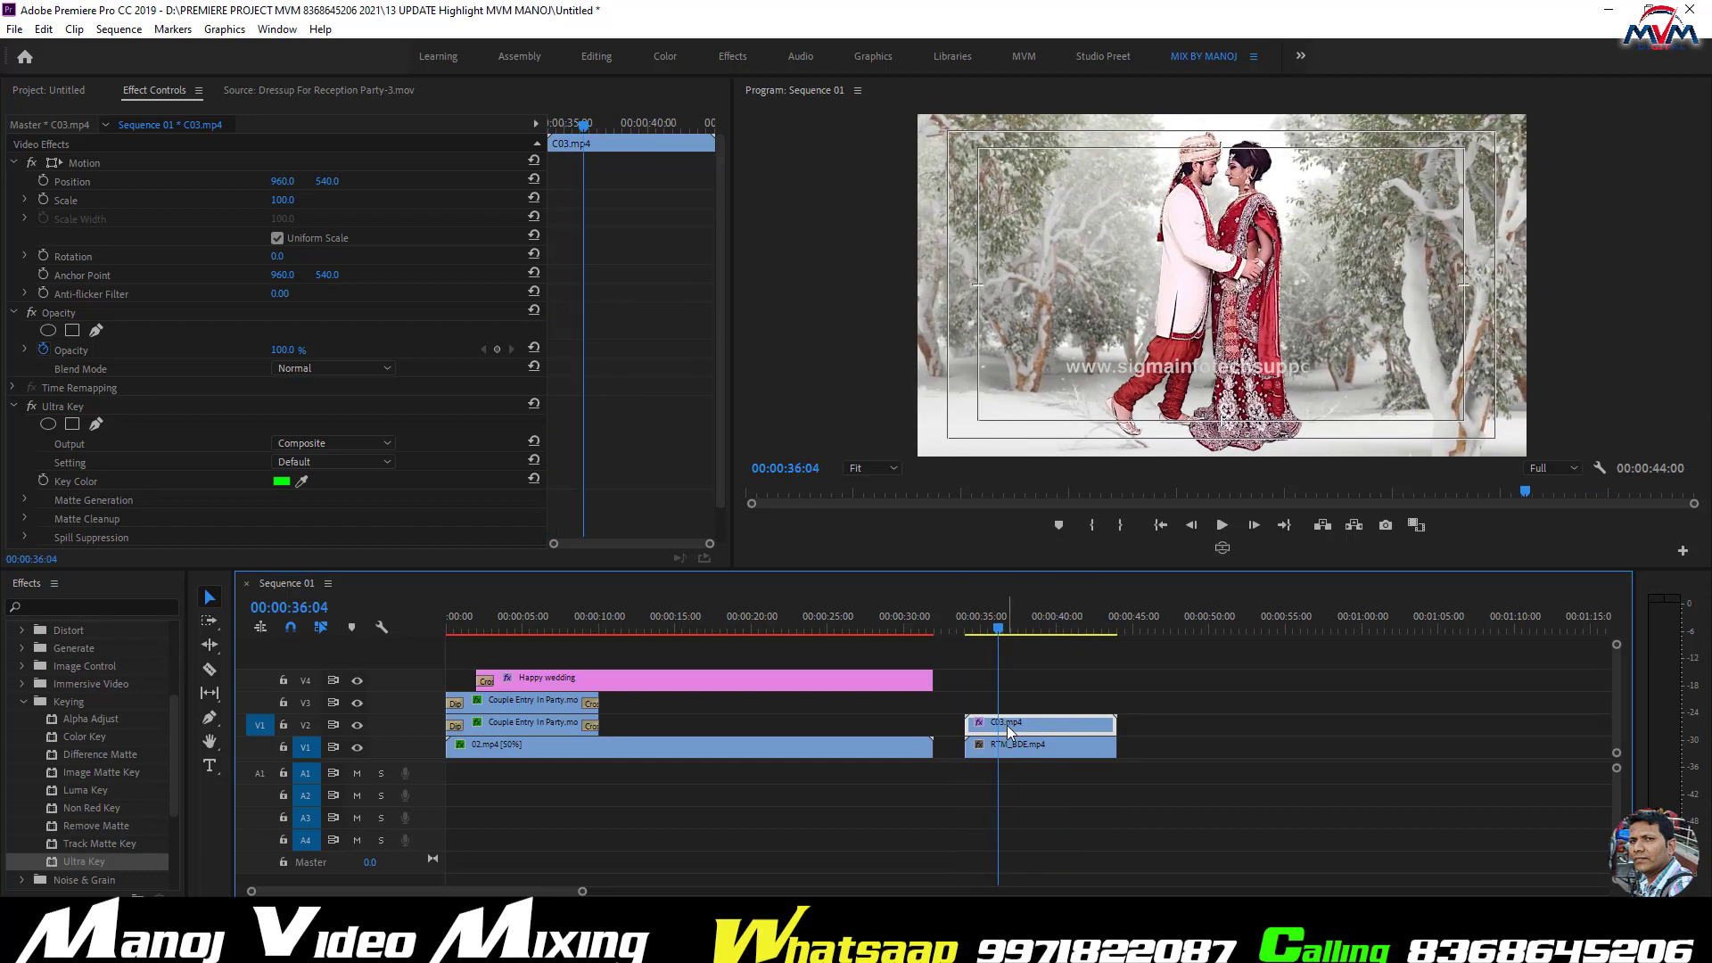
{"action": "left_click_drag", "start_coordinate": [577, 633], "coordinate": [537, 726]}
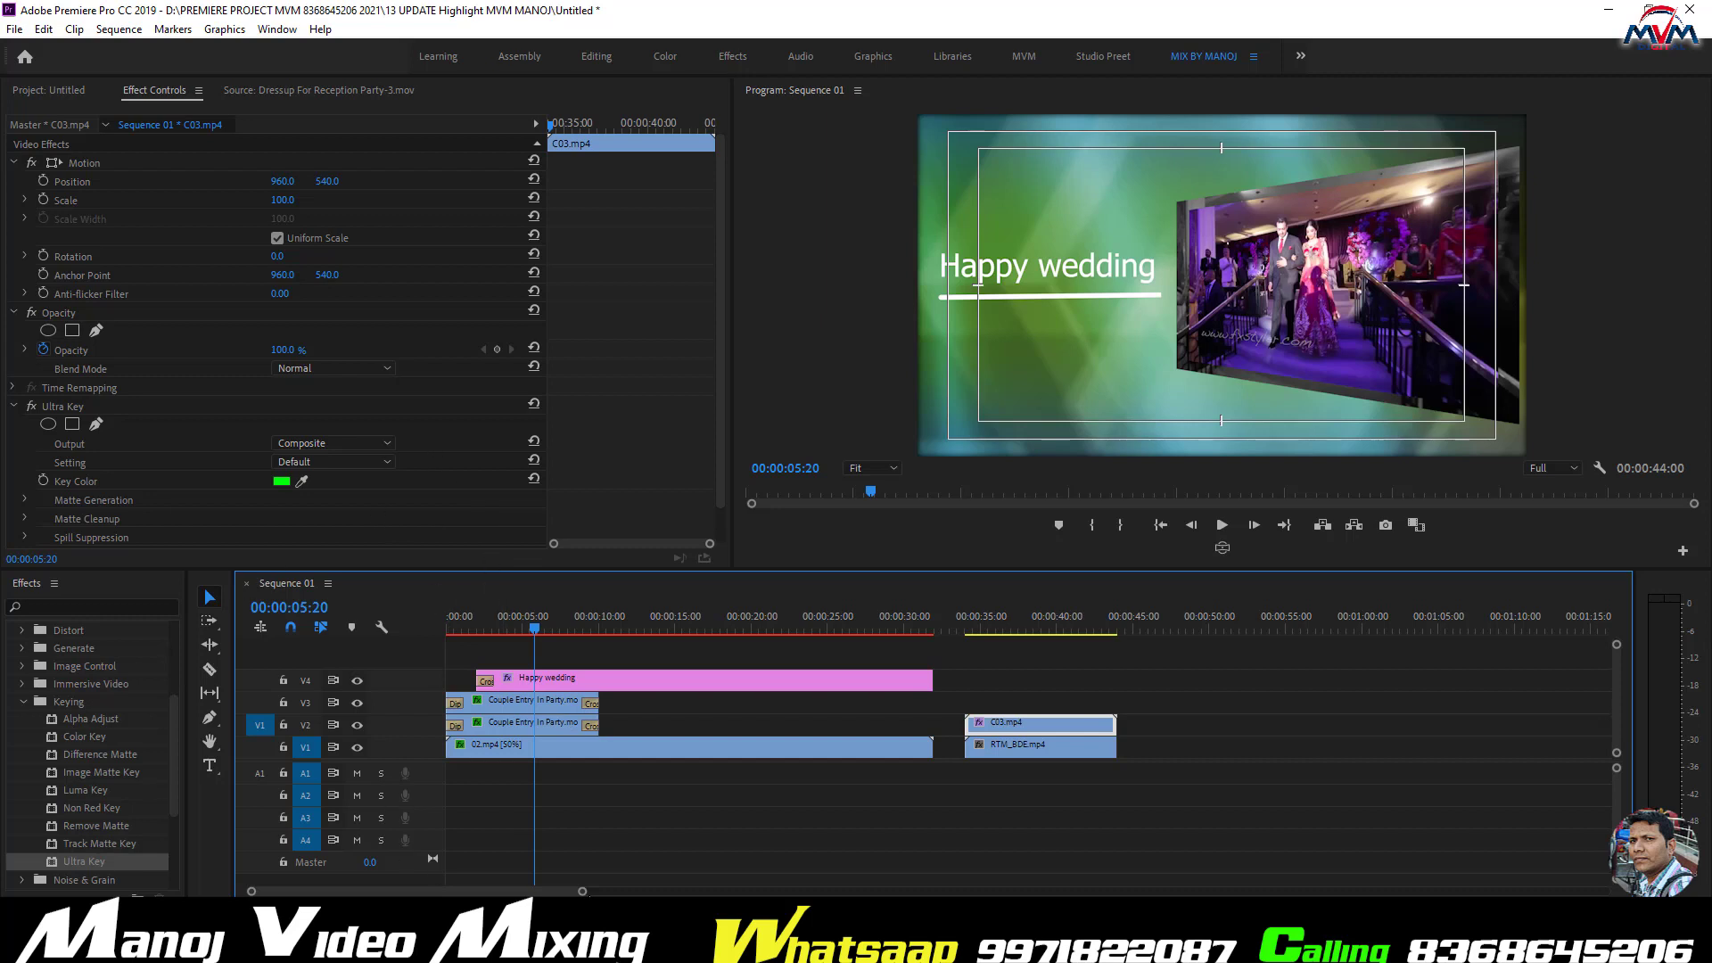
{"action": "left_click_drag", "start_coordinate": [582, 891], "coordinate": [691, 891]}
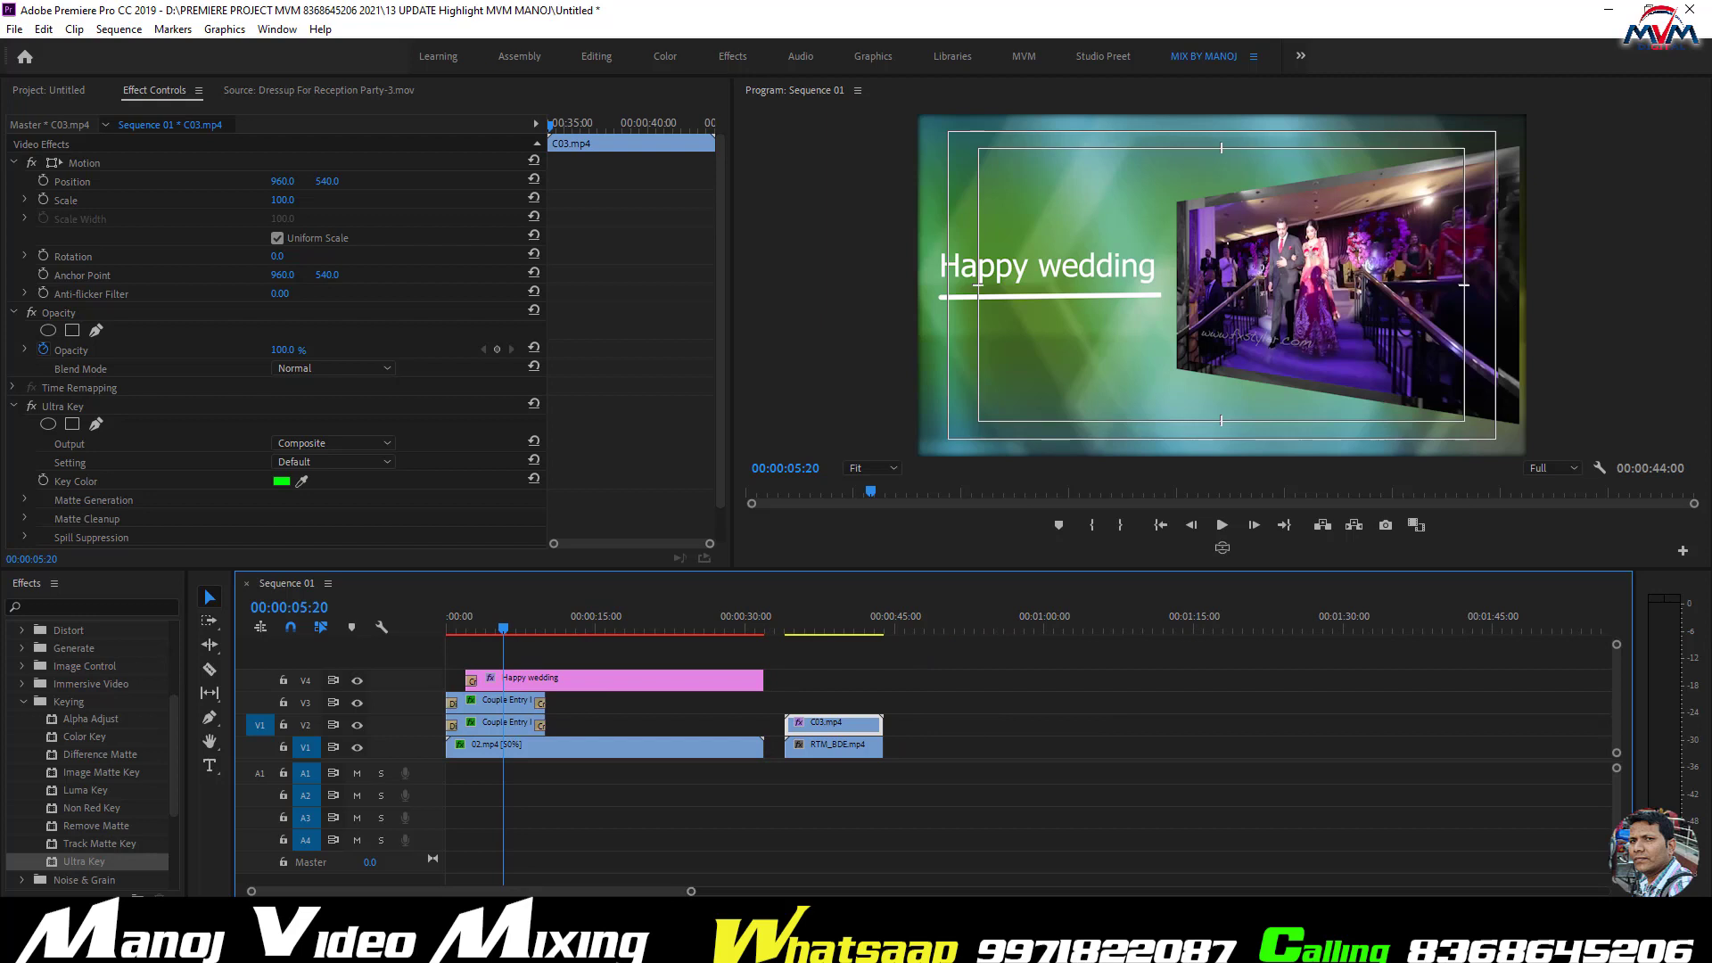
{"action": "left_click", "coordinate": [917, 629]}
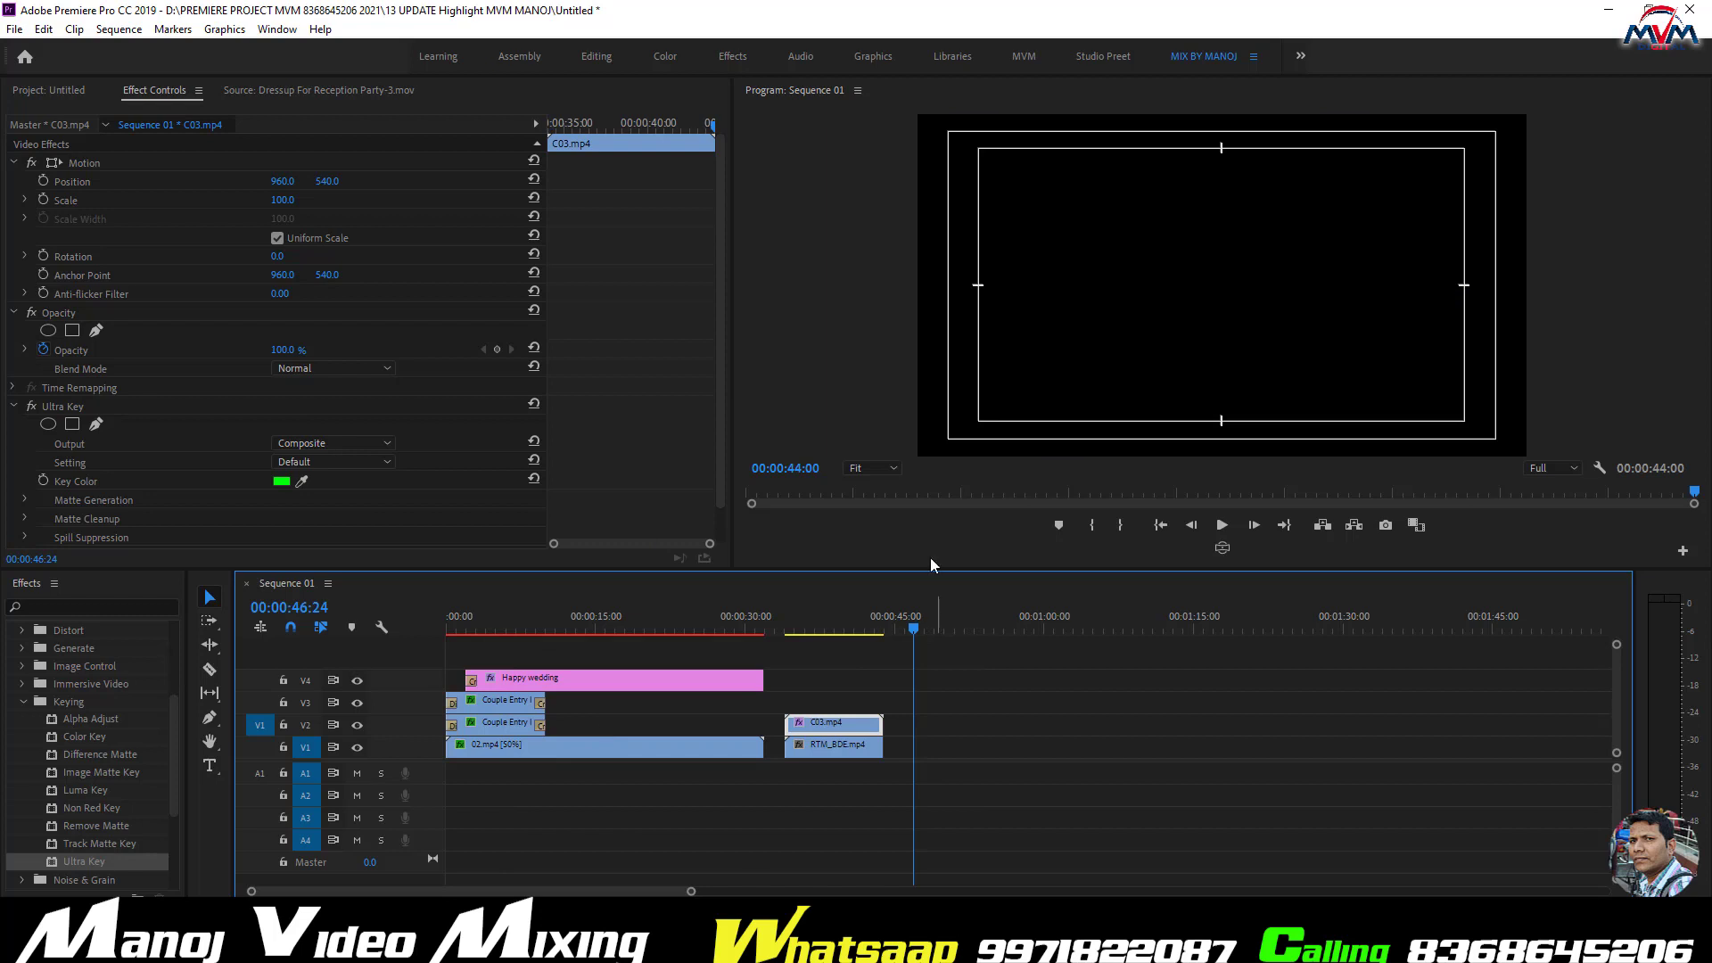
- Create a new sequence named "drop zone" with the ARRI 1080p 25 preset
{"action": "left_click", "coordinate": [38, 92]}
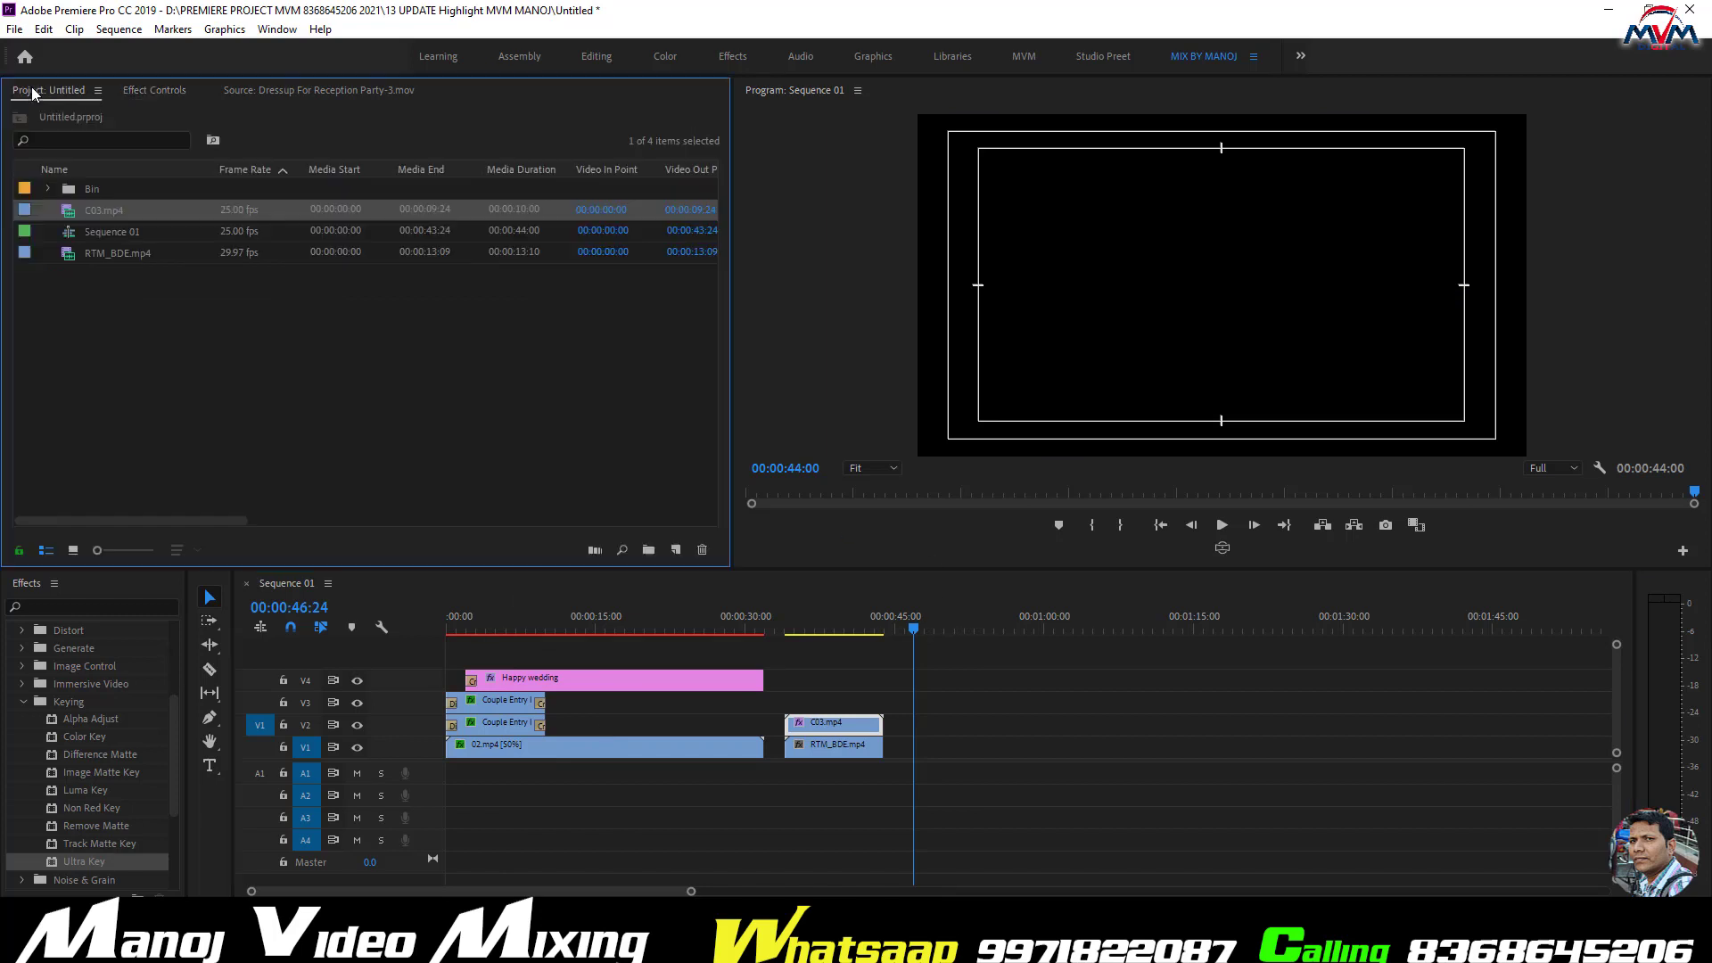
{"action": "left_click", "coordinate": [61, 235]}
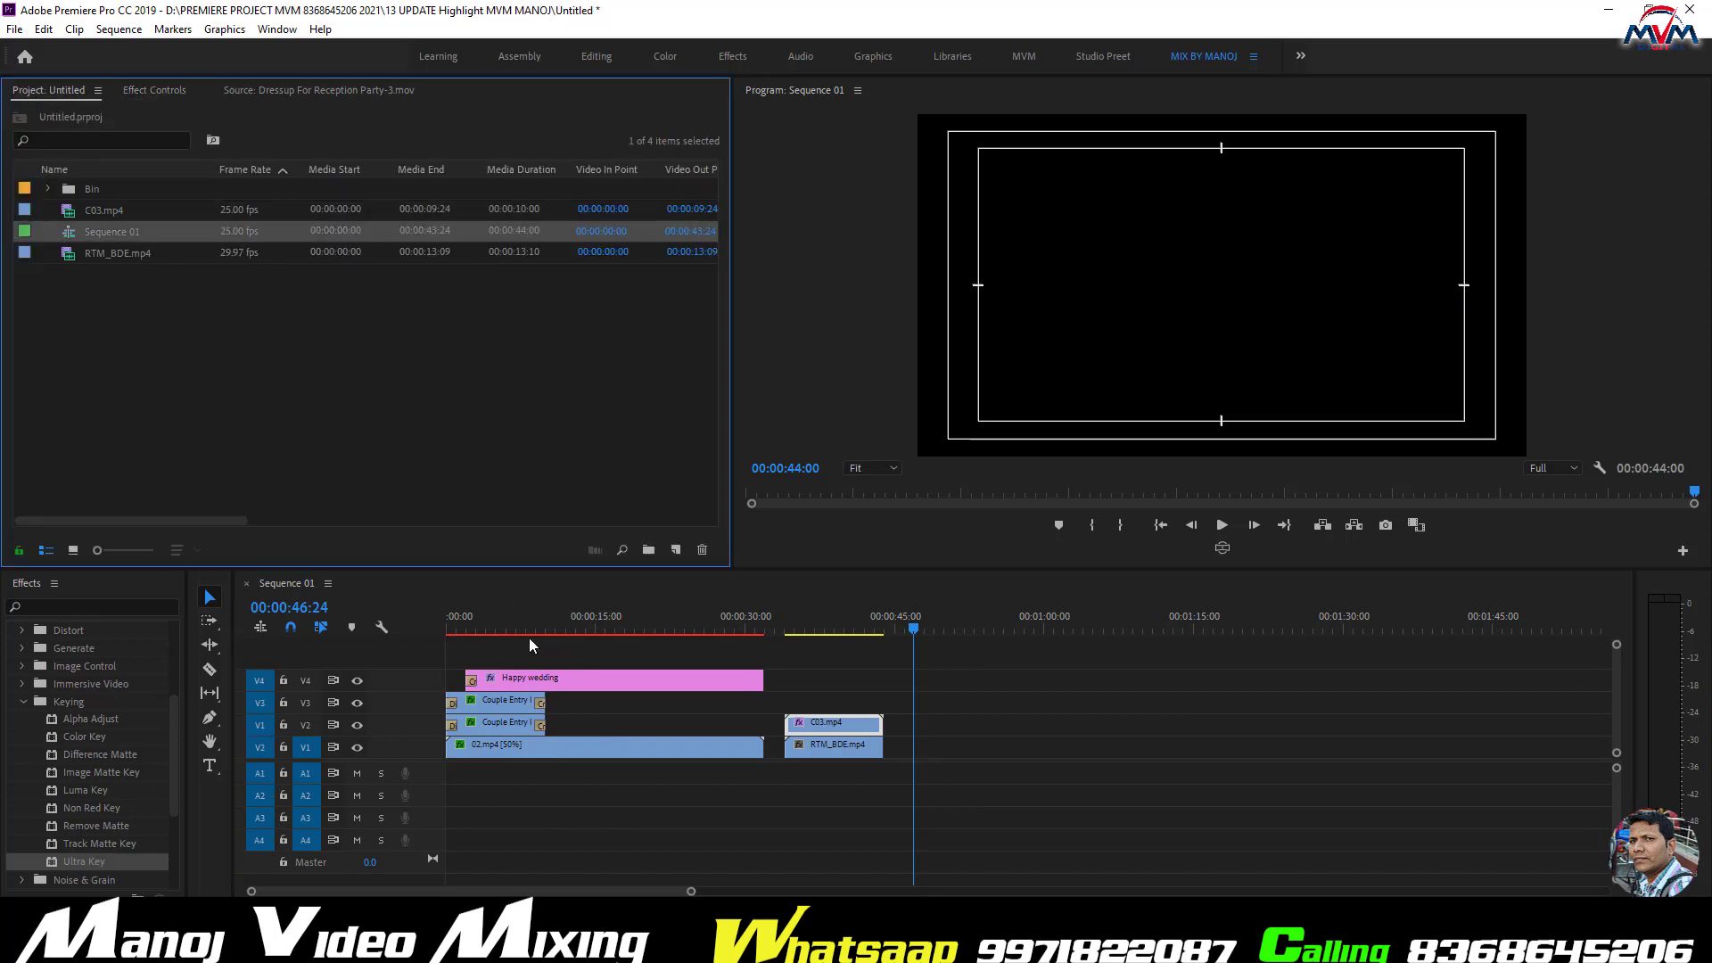
{"action": "left_click", "coordinate": [287, 585]}
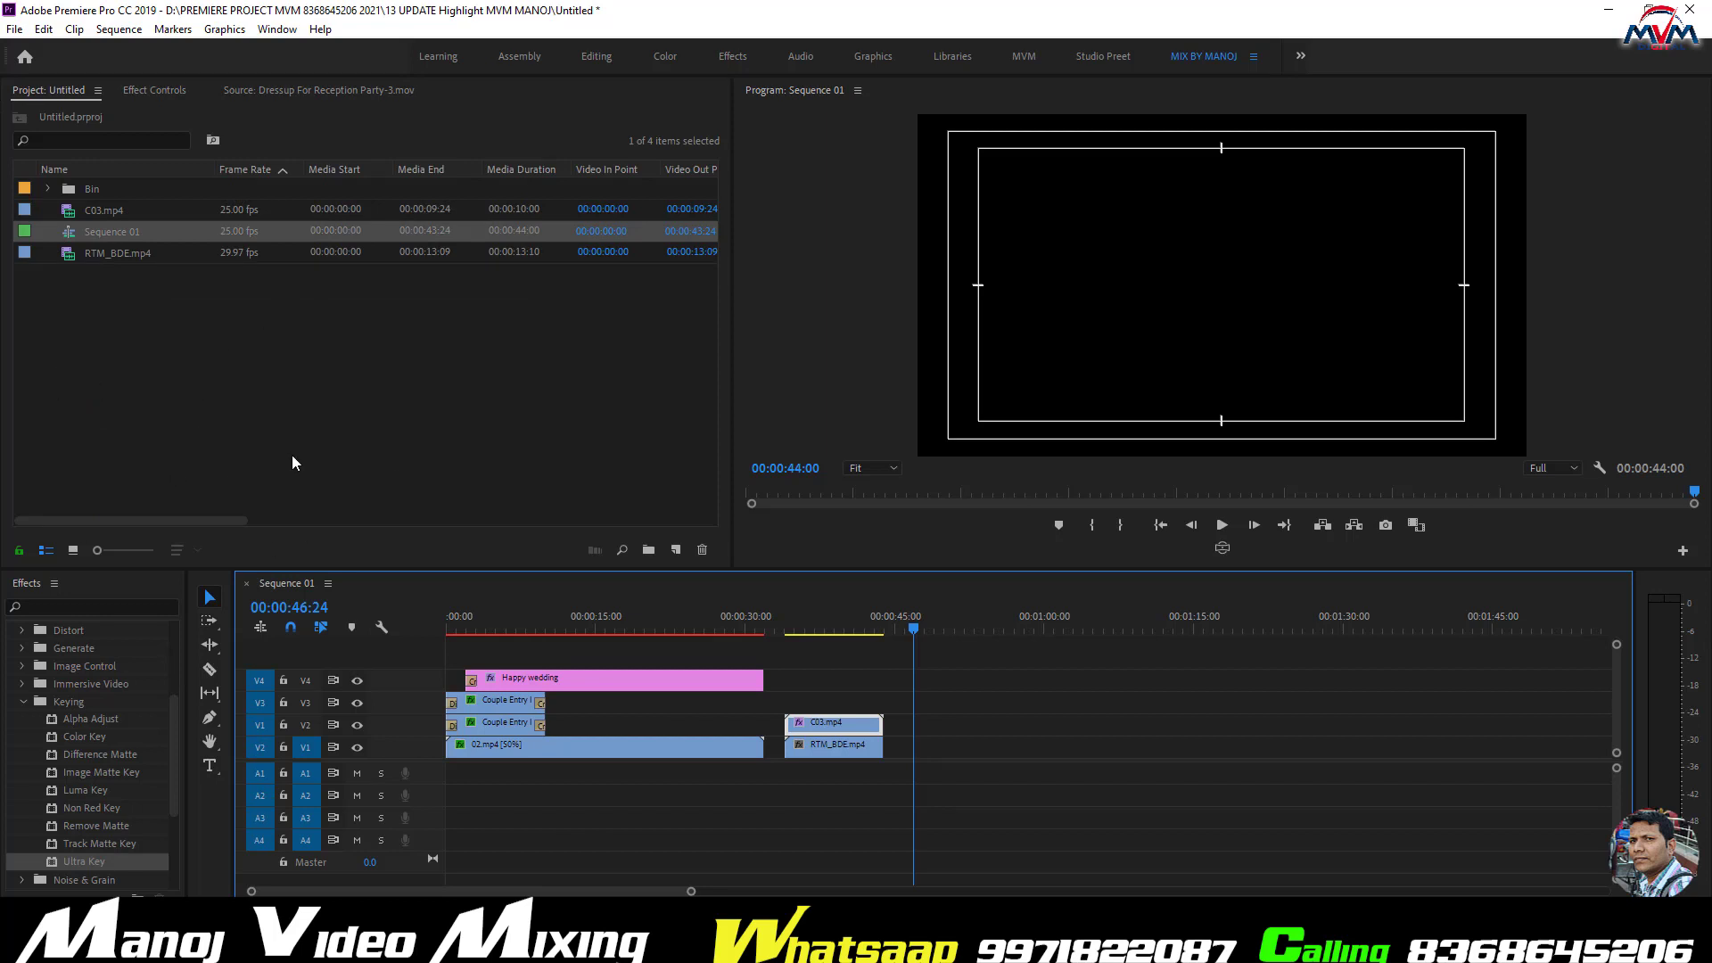
{"action": "left_click", "coordinate": [14, 30]}
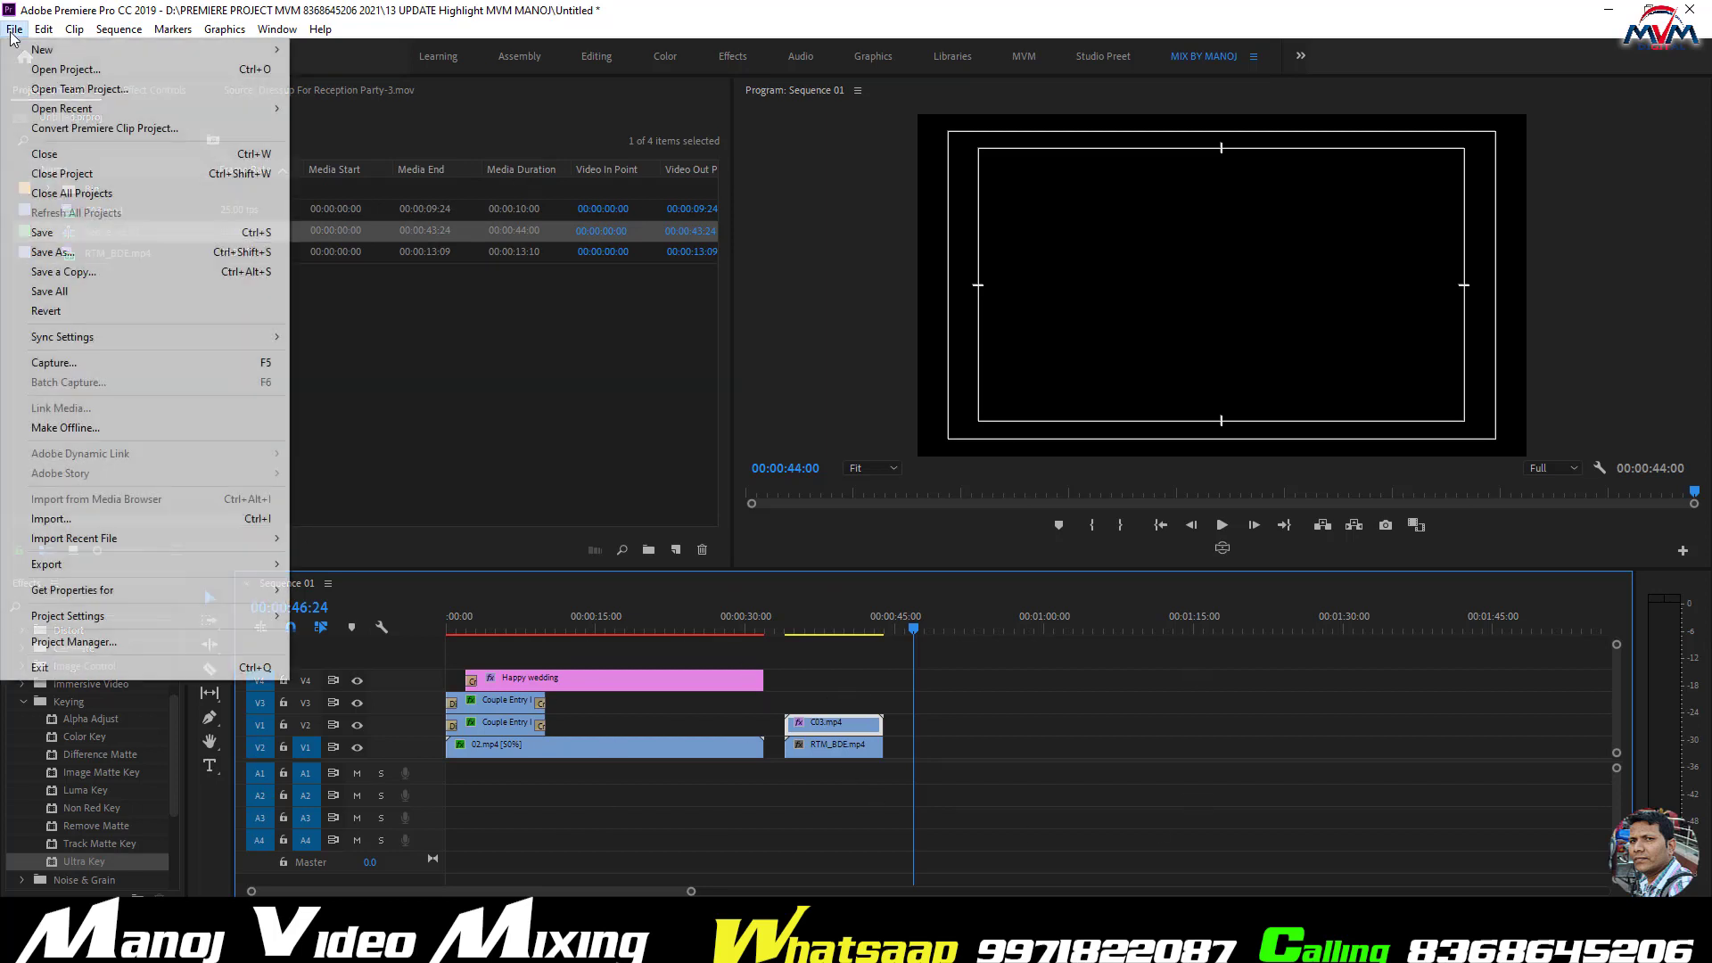
{"action": "mouse_move", "coordinate": [45, 50]}
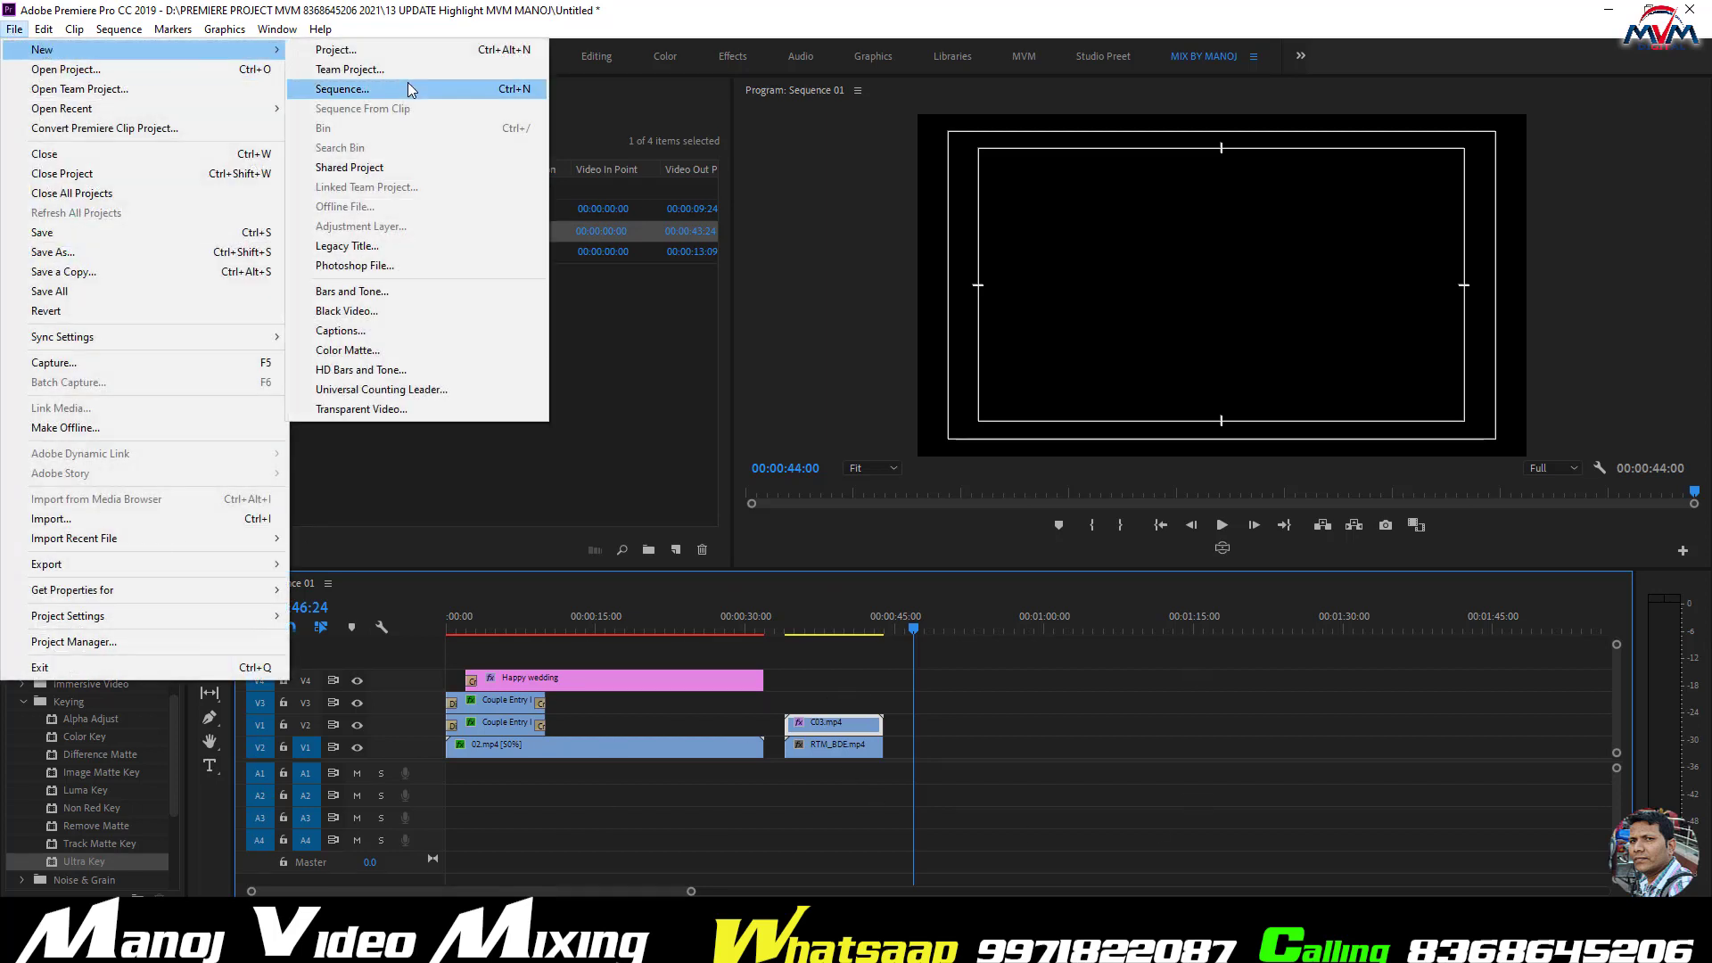
{"action": "left_click", "coordinate": [350, 89]}
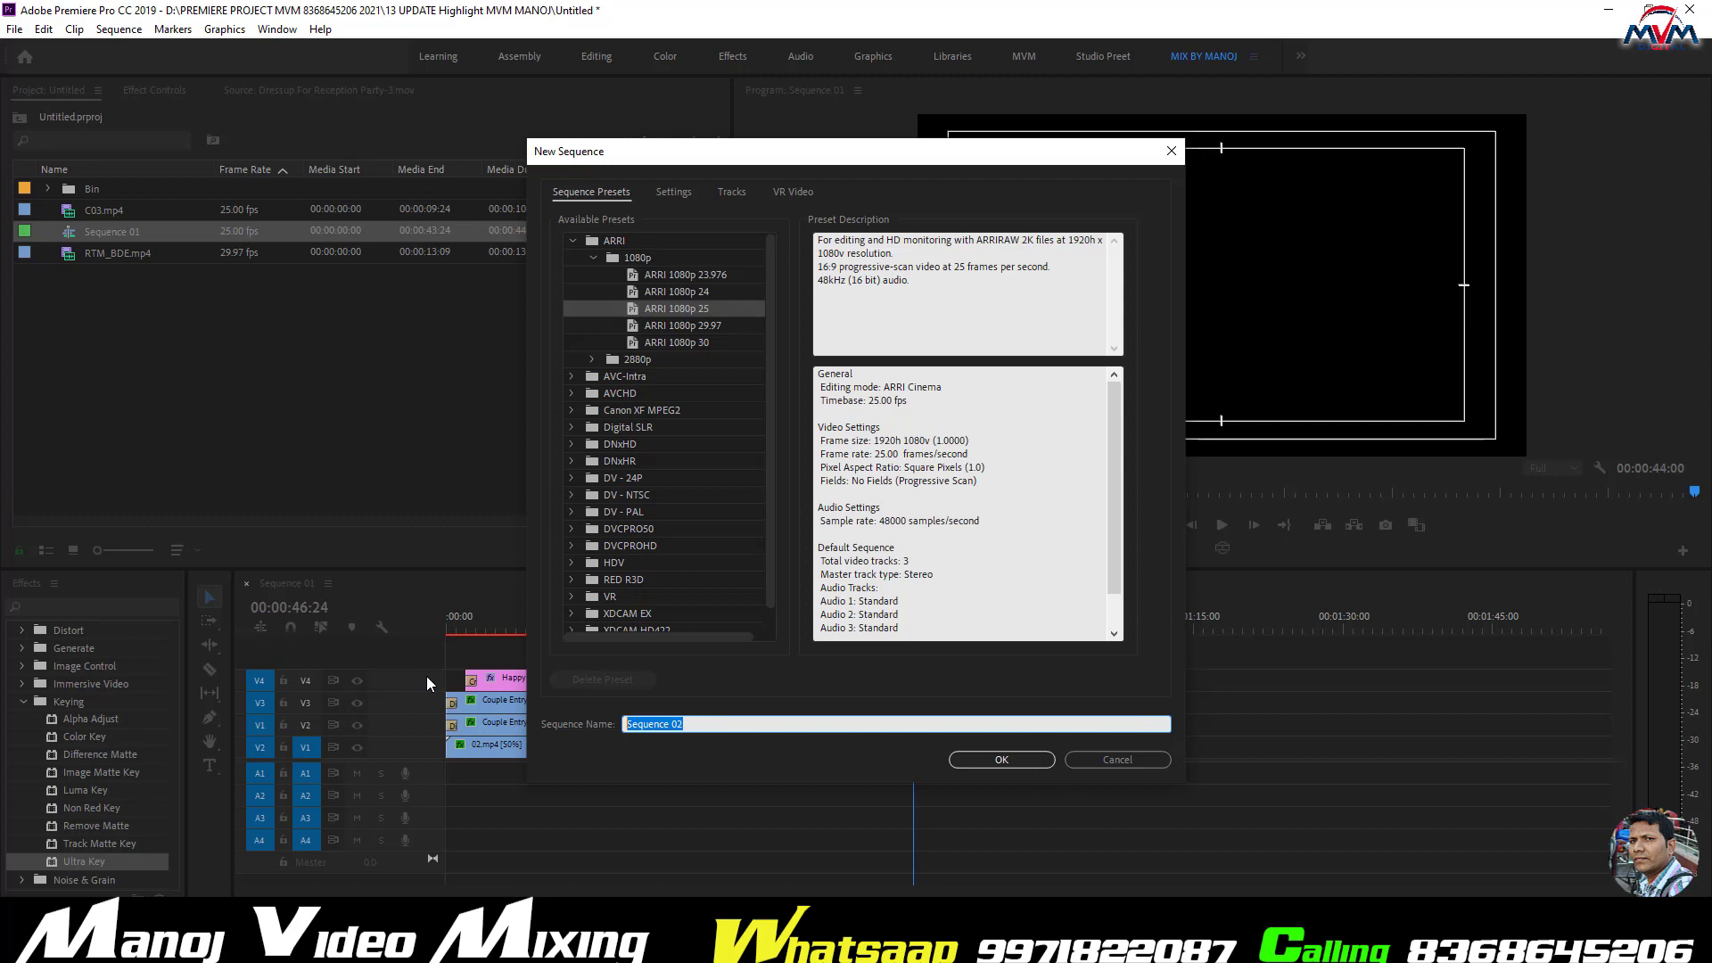
{"action": "type", "text": "drop zone"}
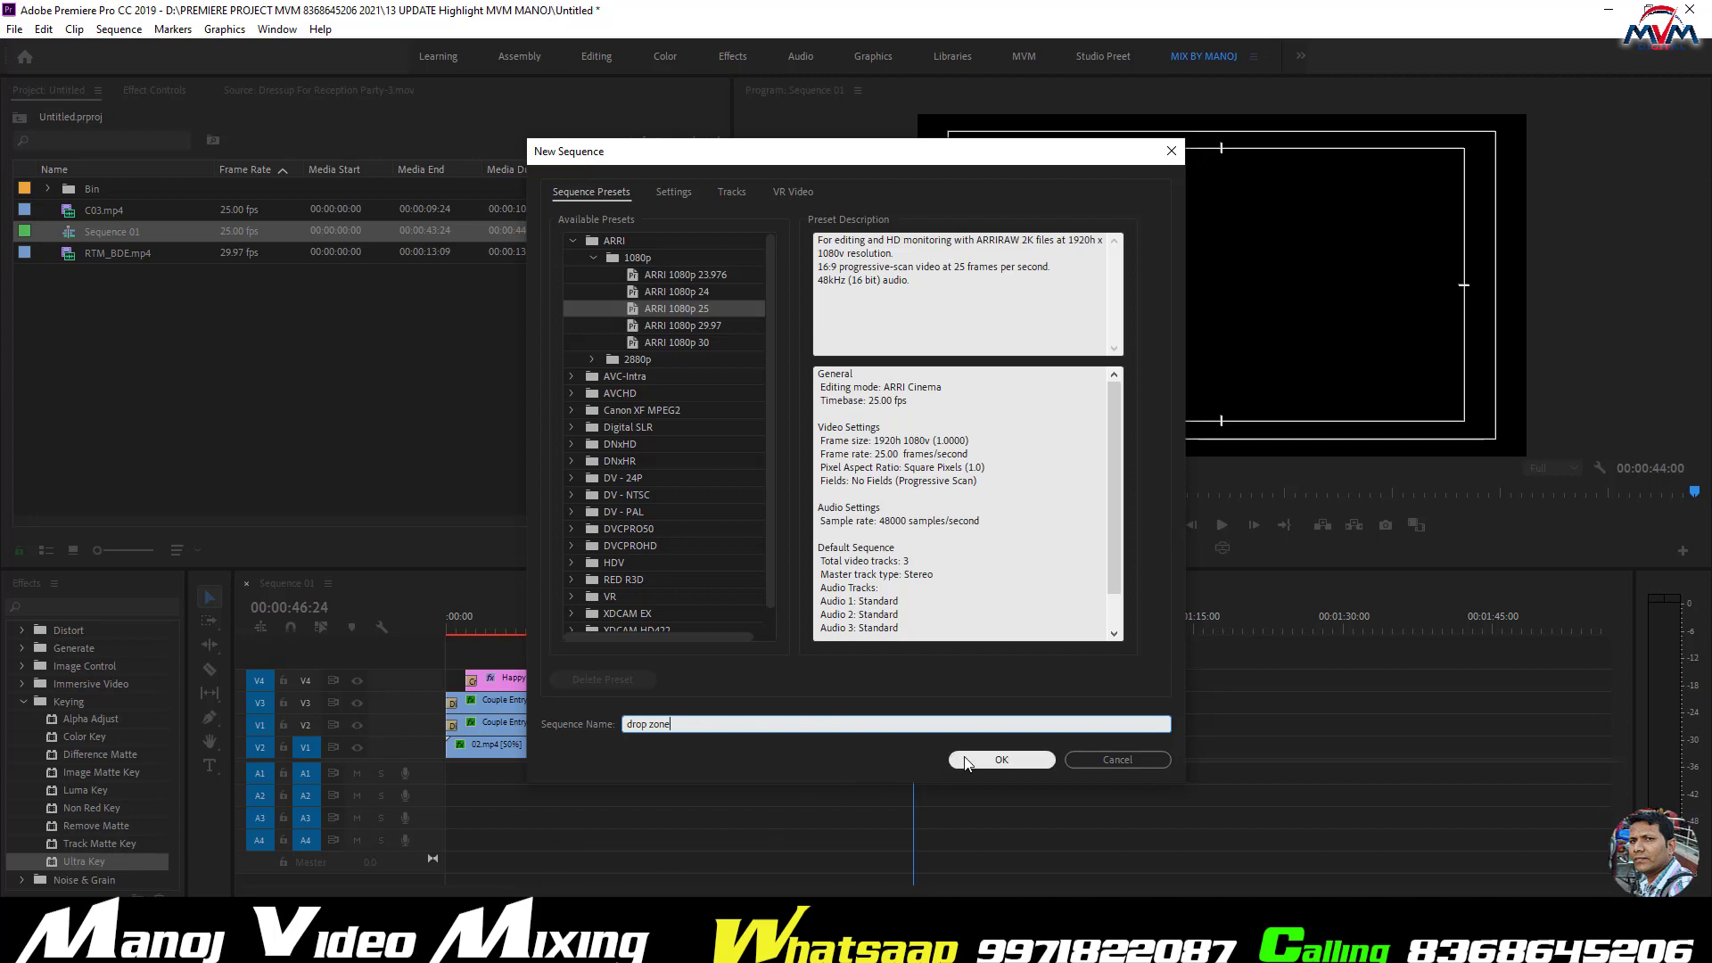
{"action": "left_click", "coordinate": [1001, 760]}
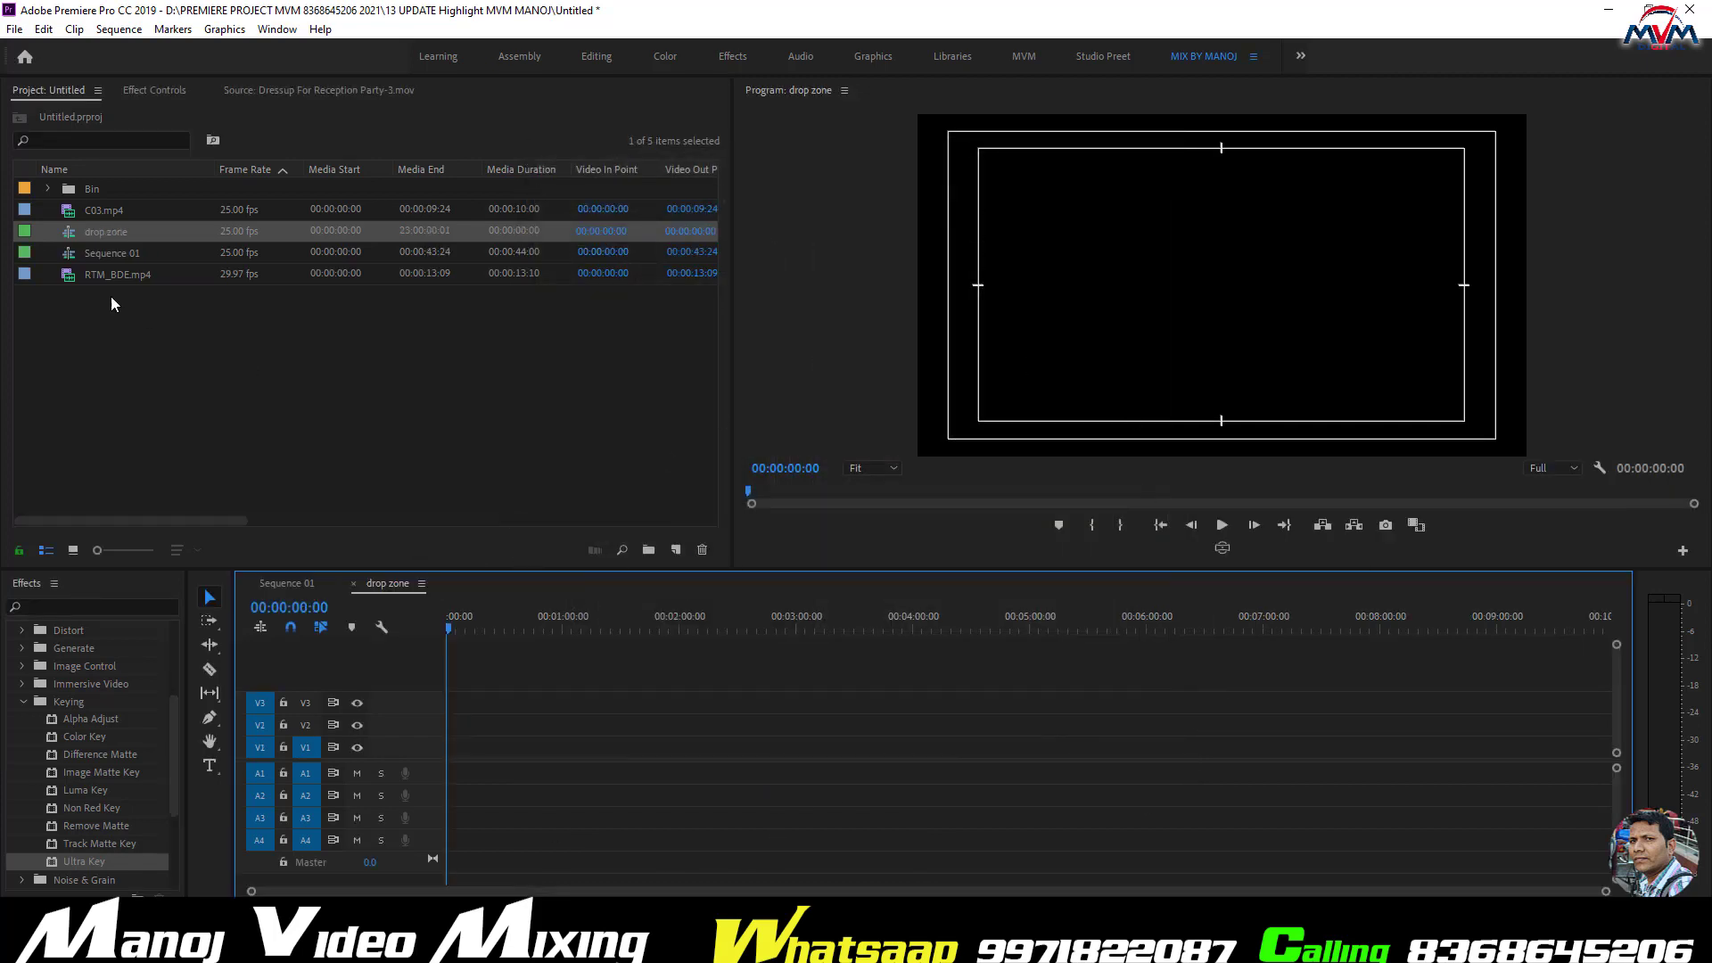
- Rename Sequence 01 in the project to "final template"
{"action": "left_click", "coordinate": [114, 250]}
{"action": "right_click", "coordinate": [114, 250]}
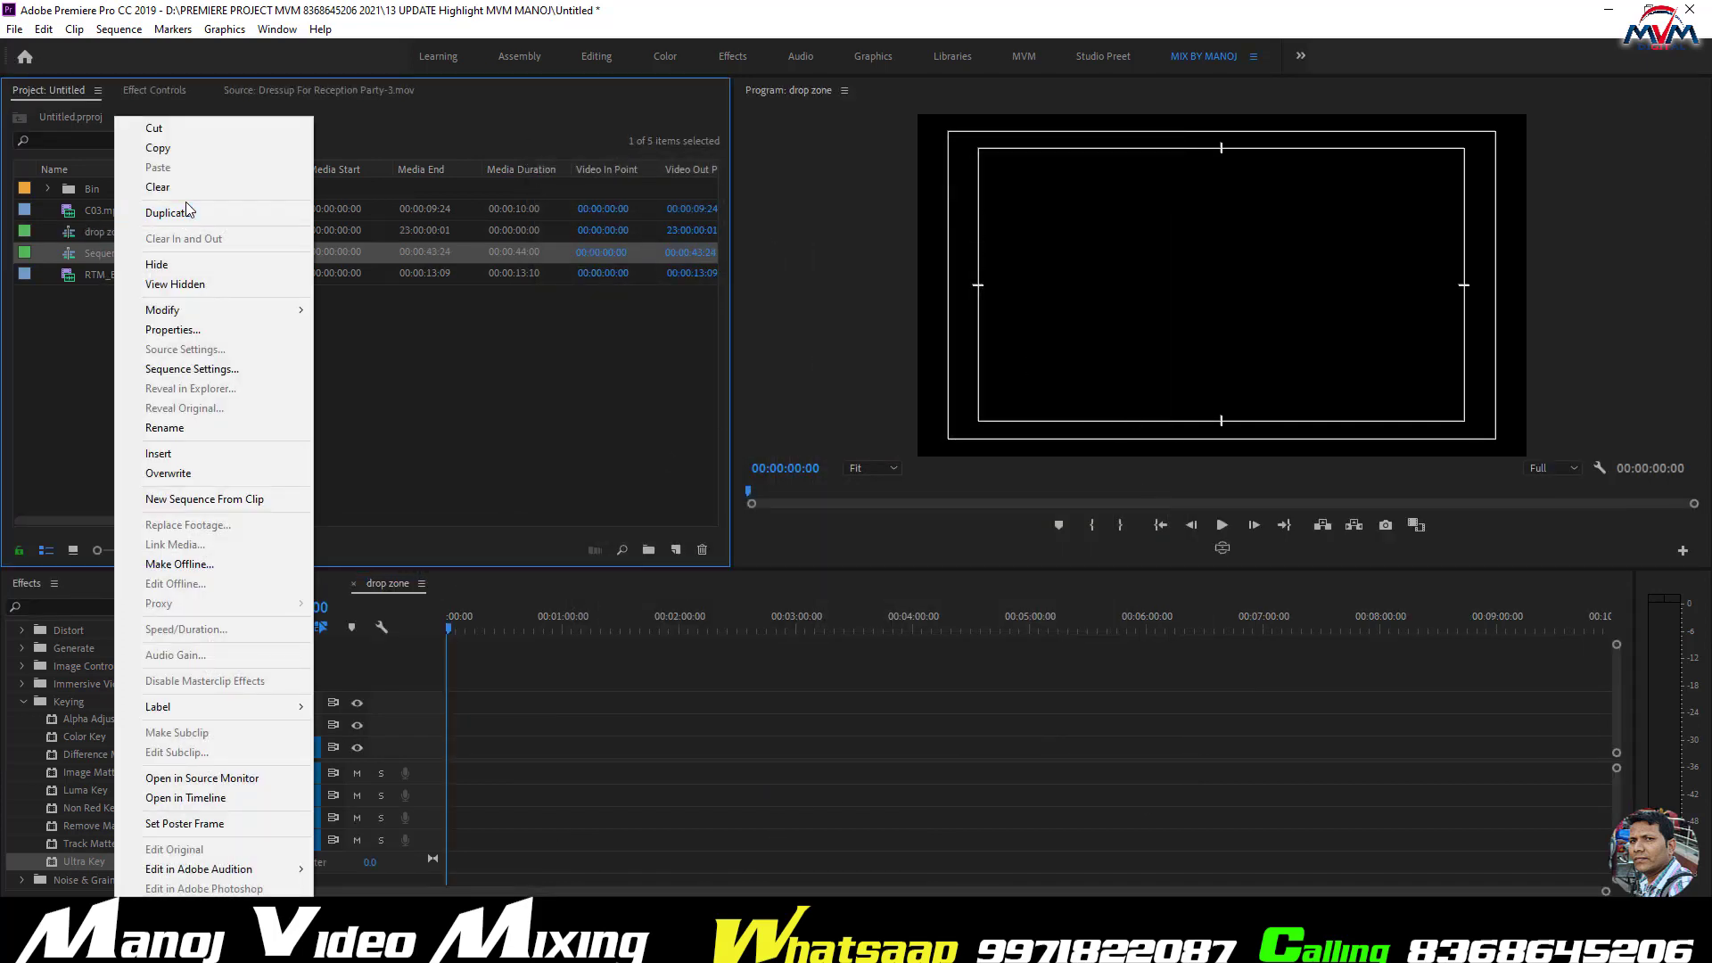
{"action": "left_click", "coordinate": [174, 430]}
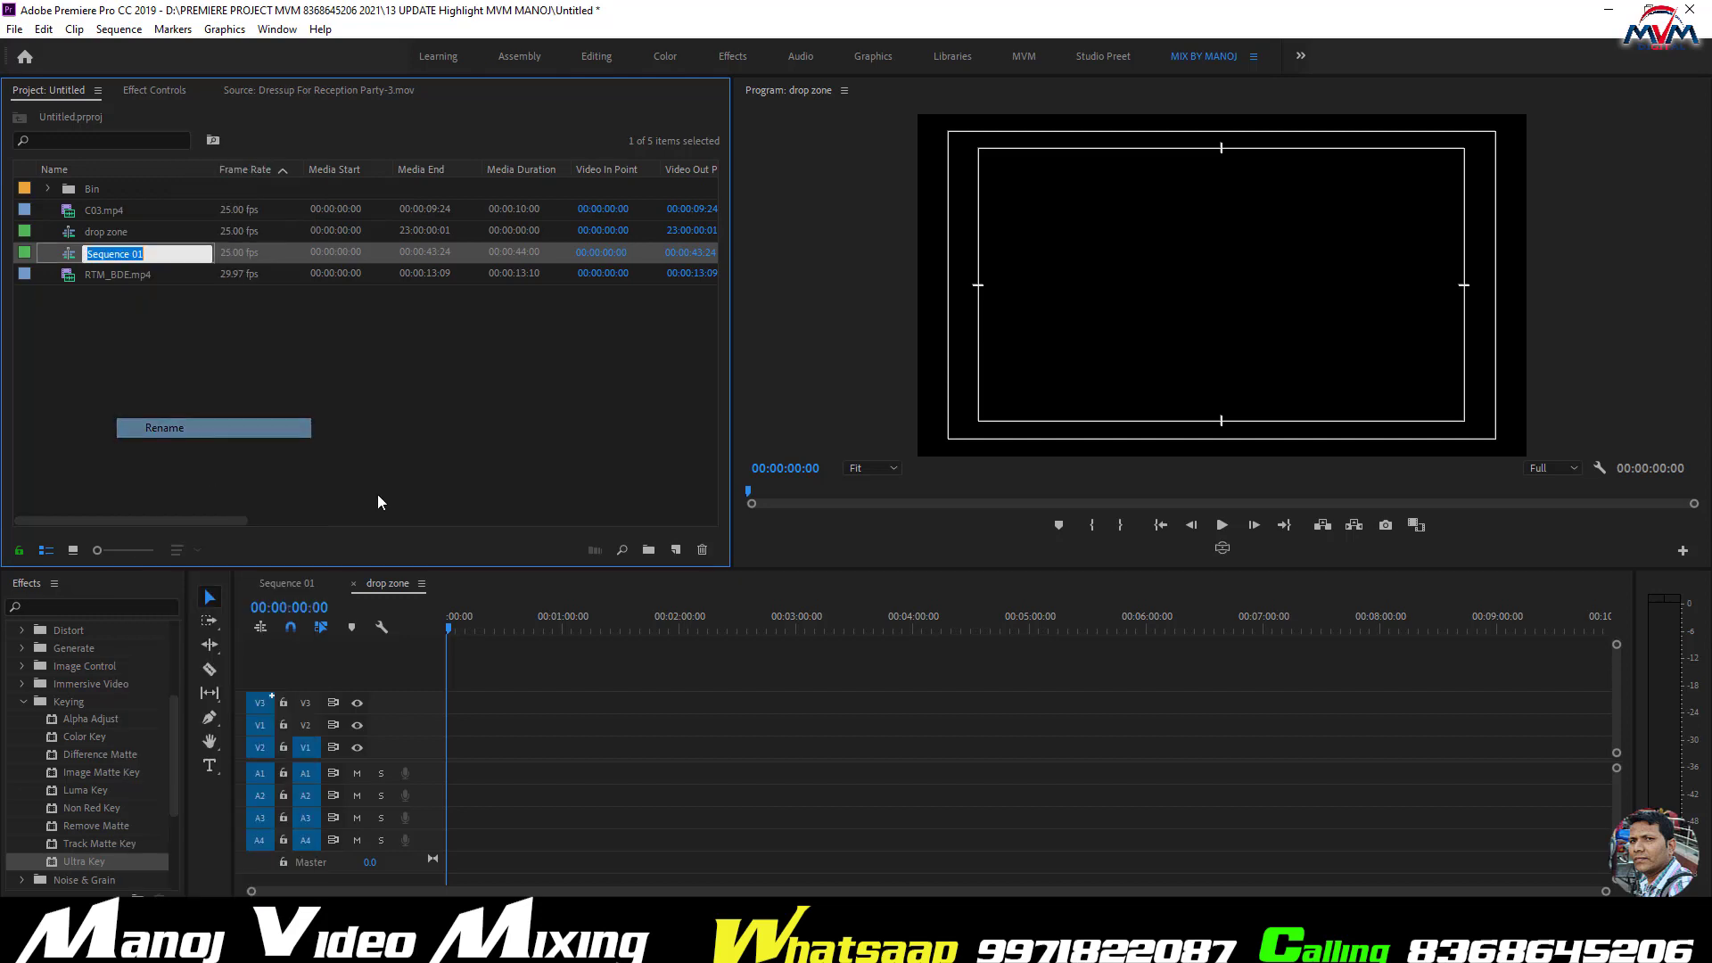
{"action": "type", "text": "final"}
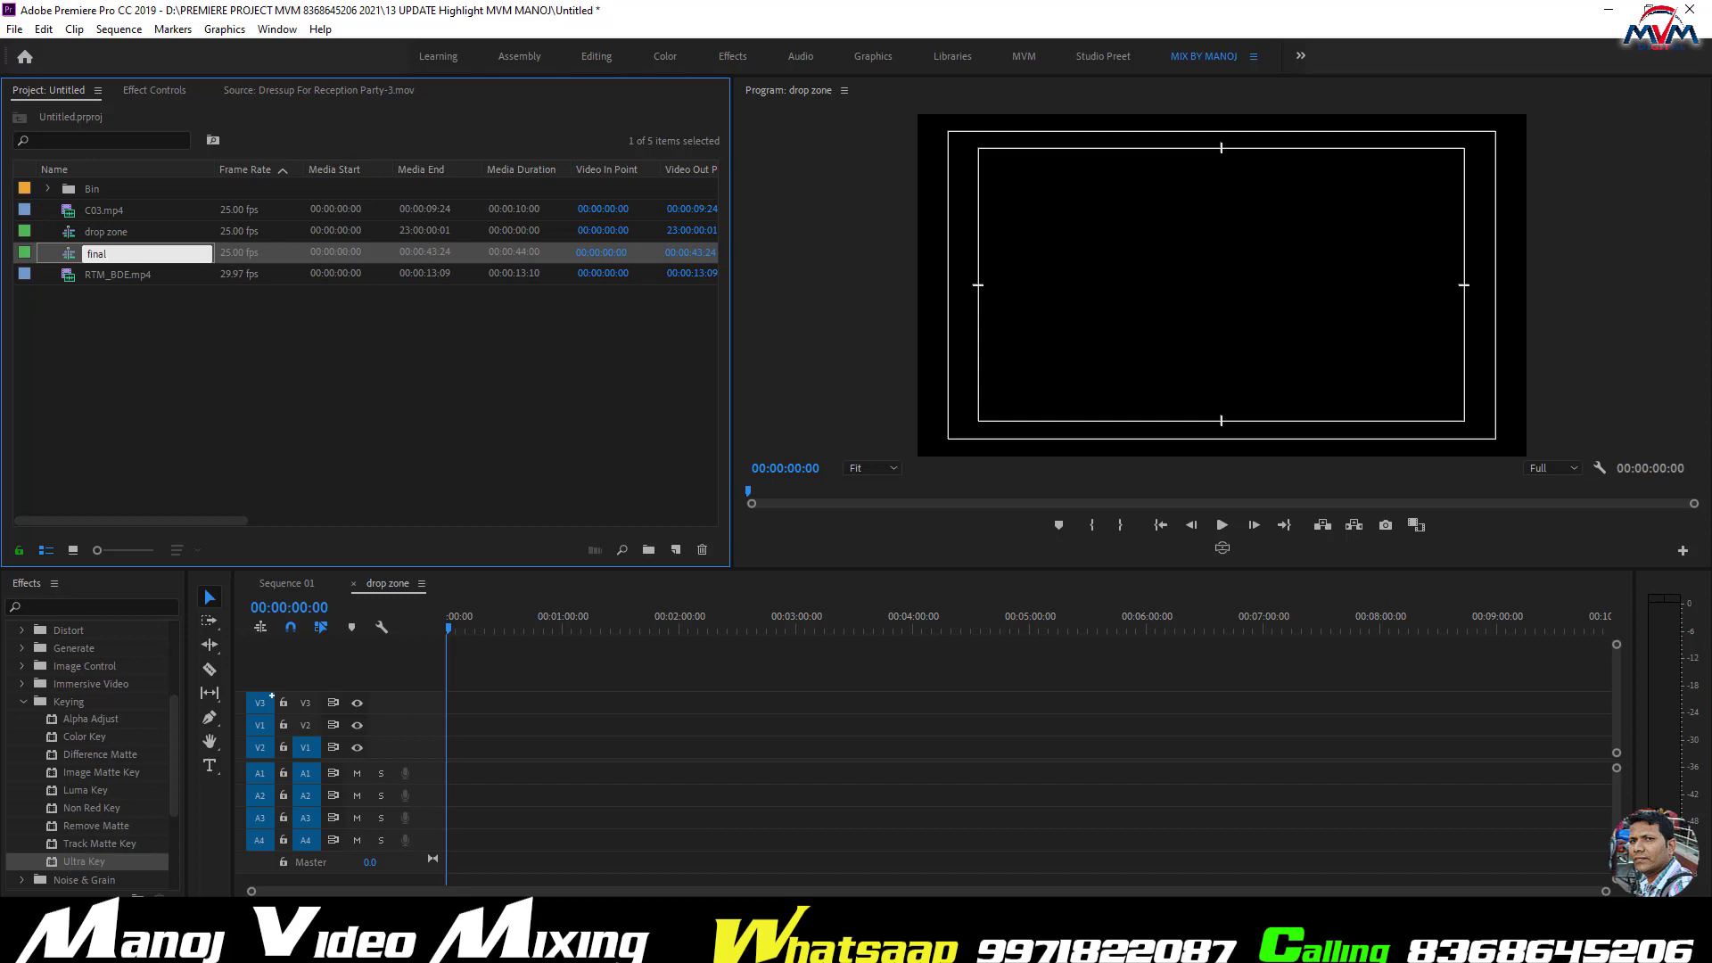
{"action": "type", "text": " template"}
{"action": "left_click", "coordinate": [120, 303]}
{"action": "left_click", "coordinate": [103, 258]}
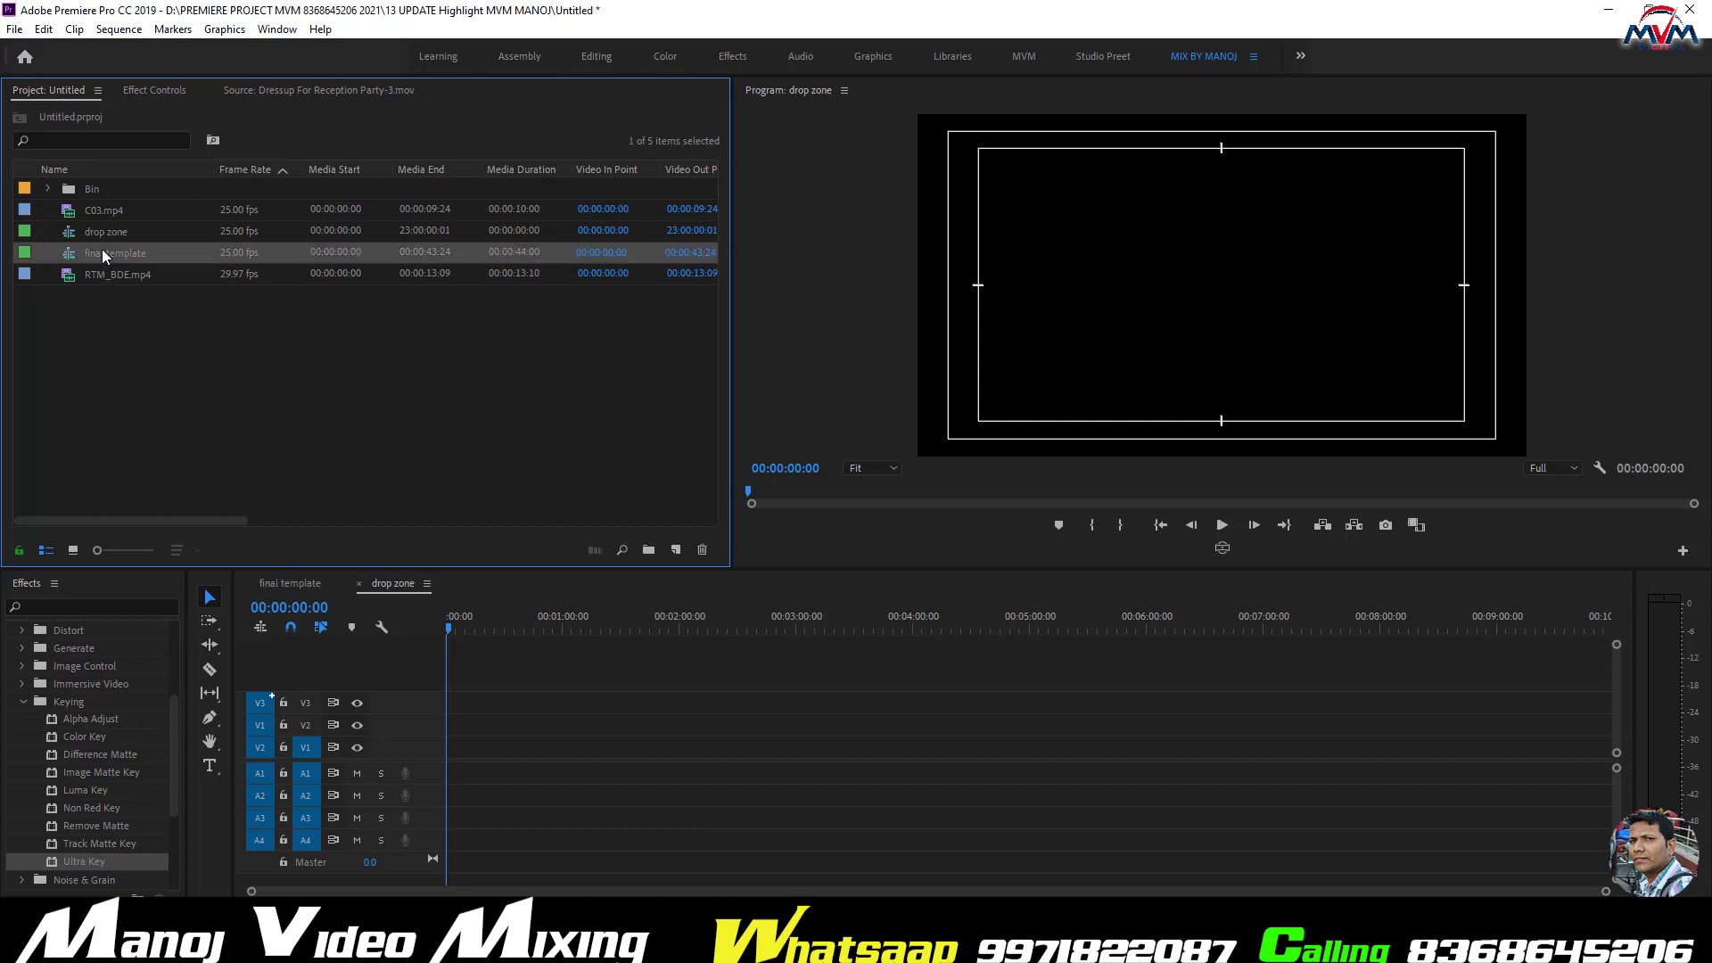
{"action": "left_click", "coordinate": [98, 378]}
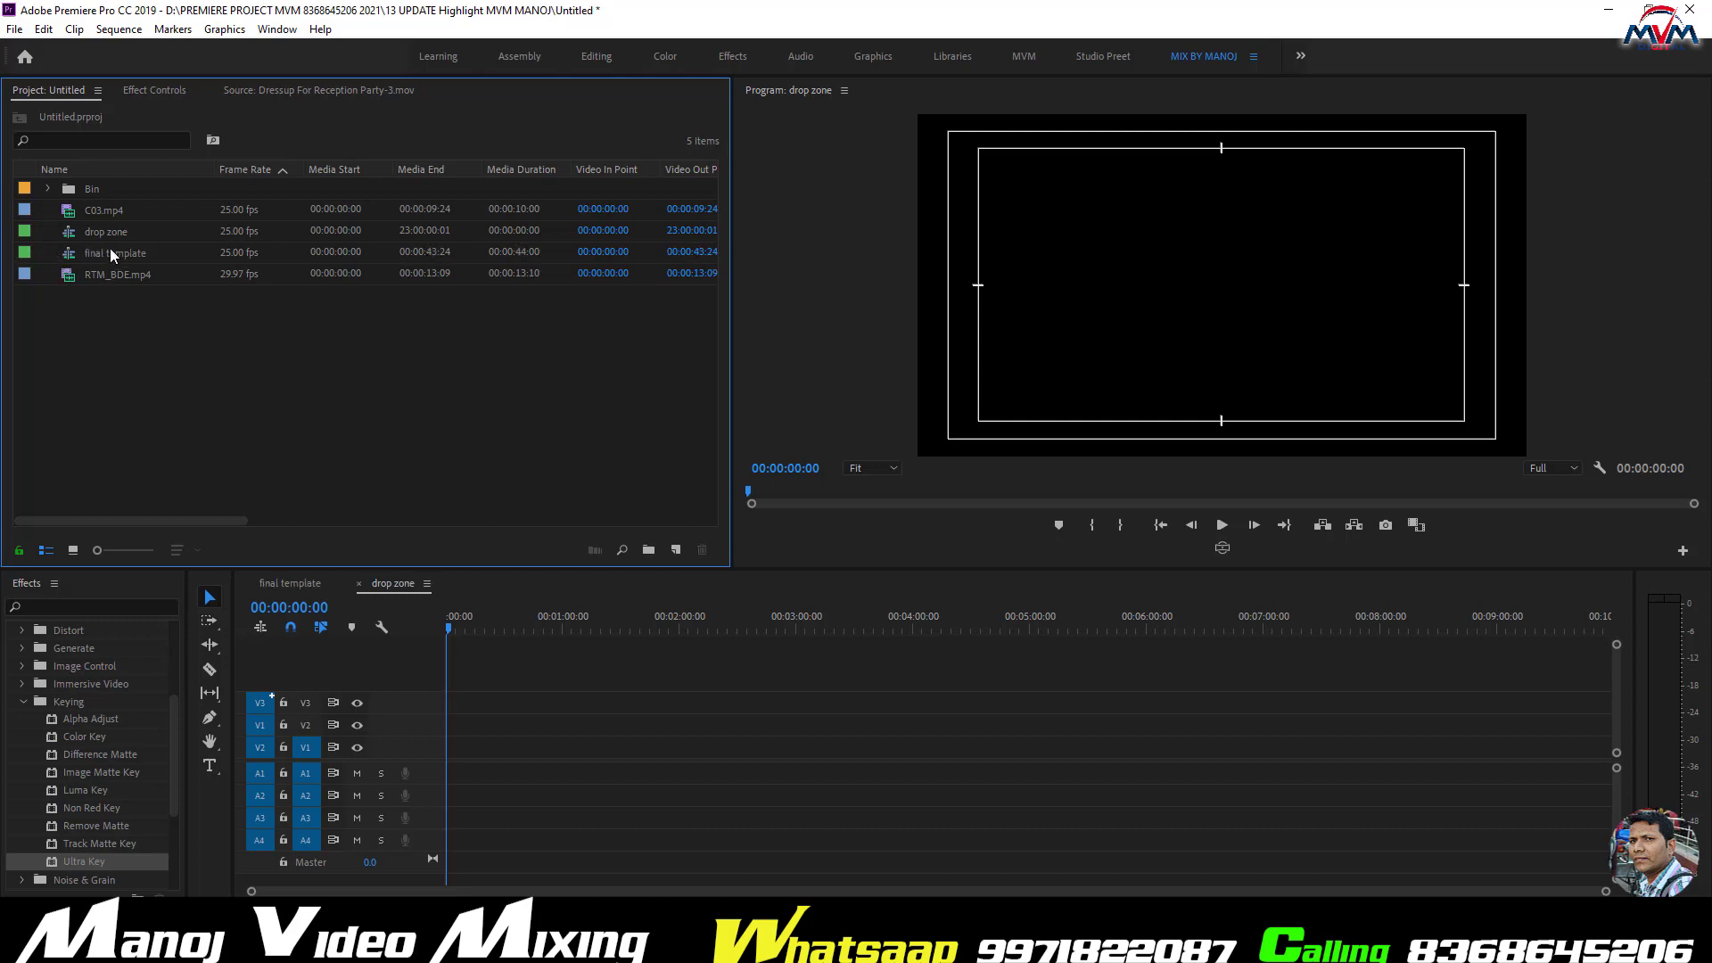
{"action": "left_click", "coordinate": [89, 275]}
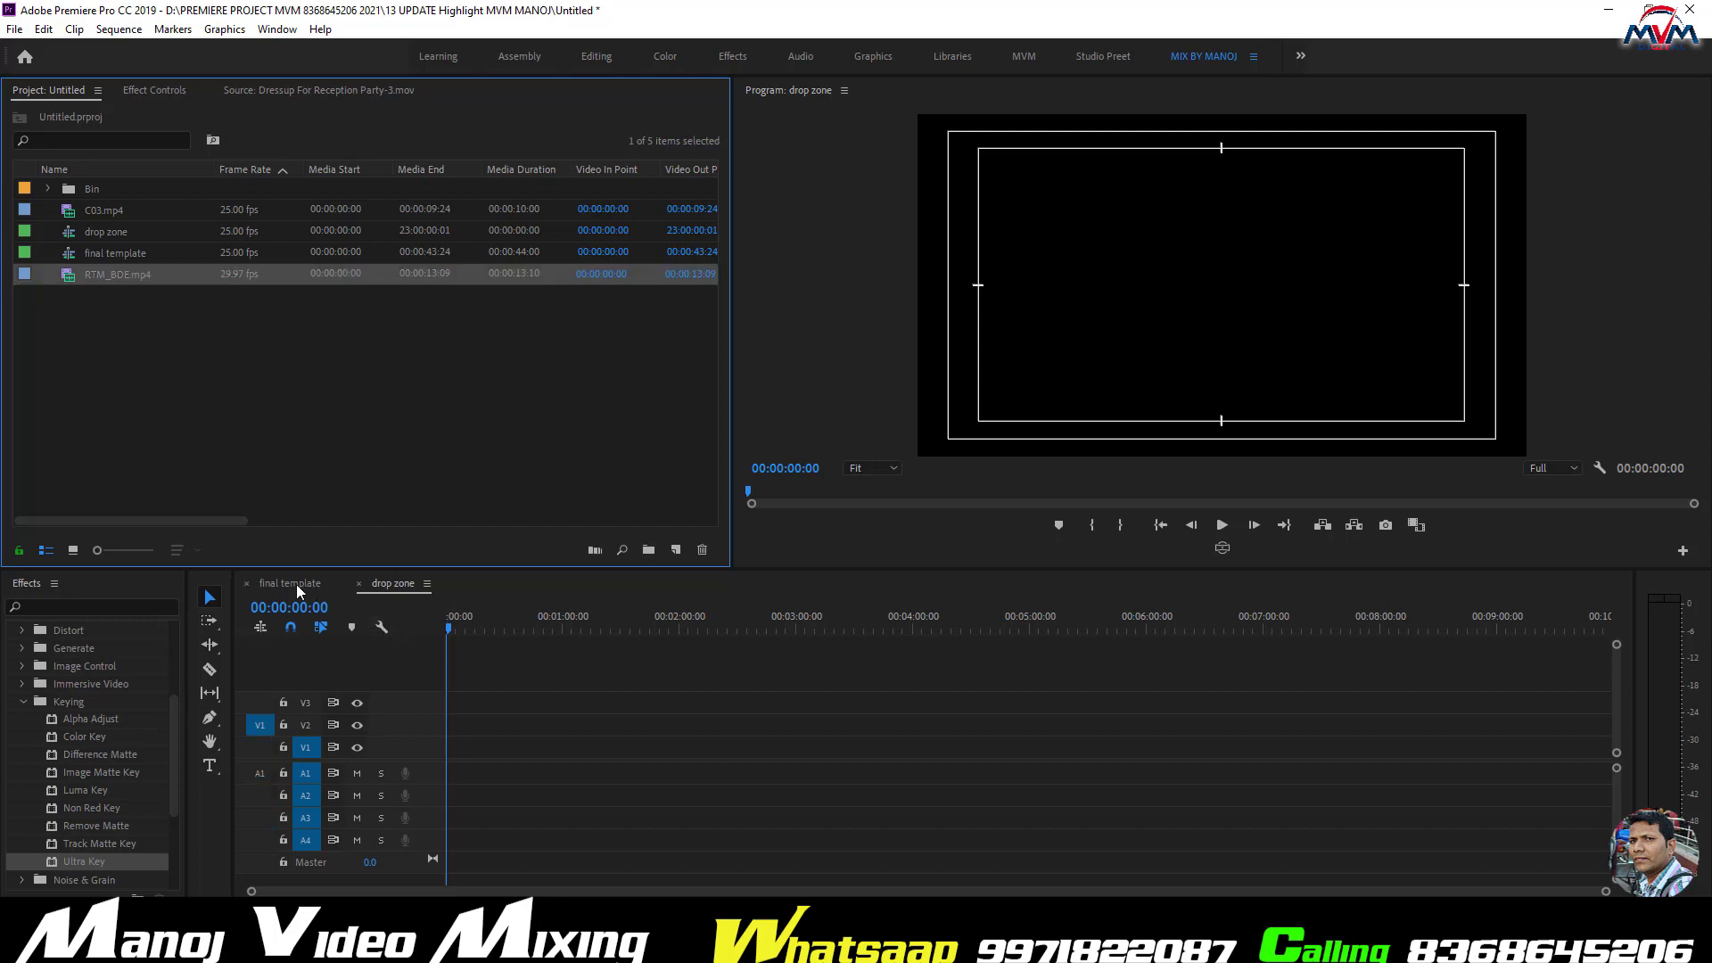
- Show the bin's clips as thumbnails and place two back-to-back copies of Couple Entry In Party.mov in the drop zone sequence
{"action": "left_click", "coordinate": [68, 196]}
{"action": "double_click", "coordinate": [69, 196]}
{"action": "left_click", "coordinate": [73, 550]}
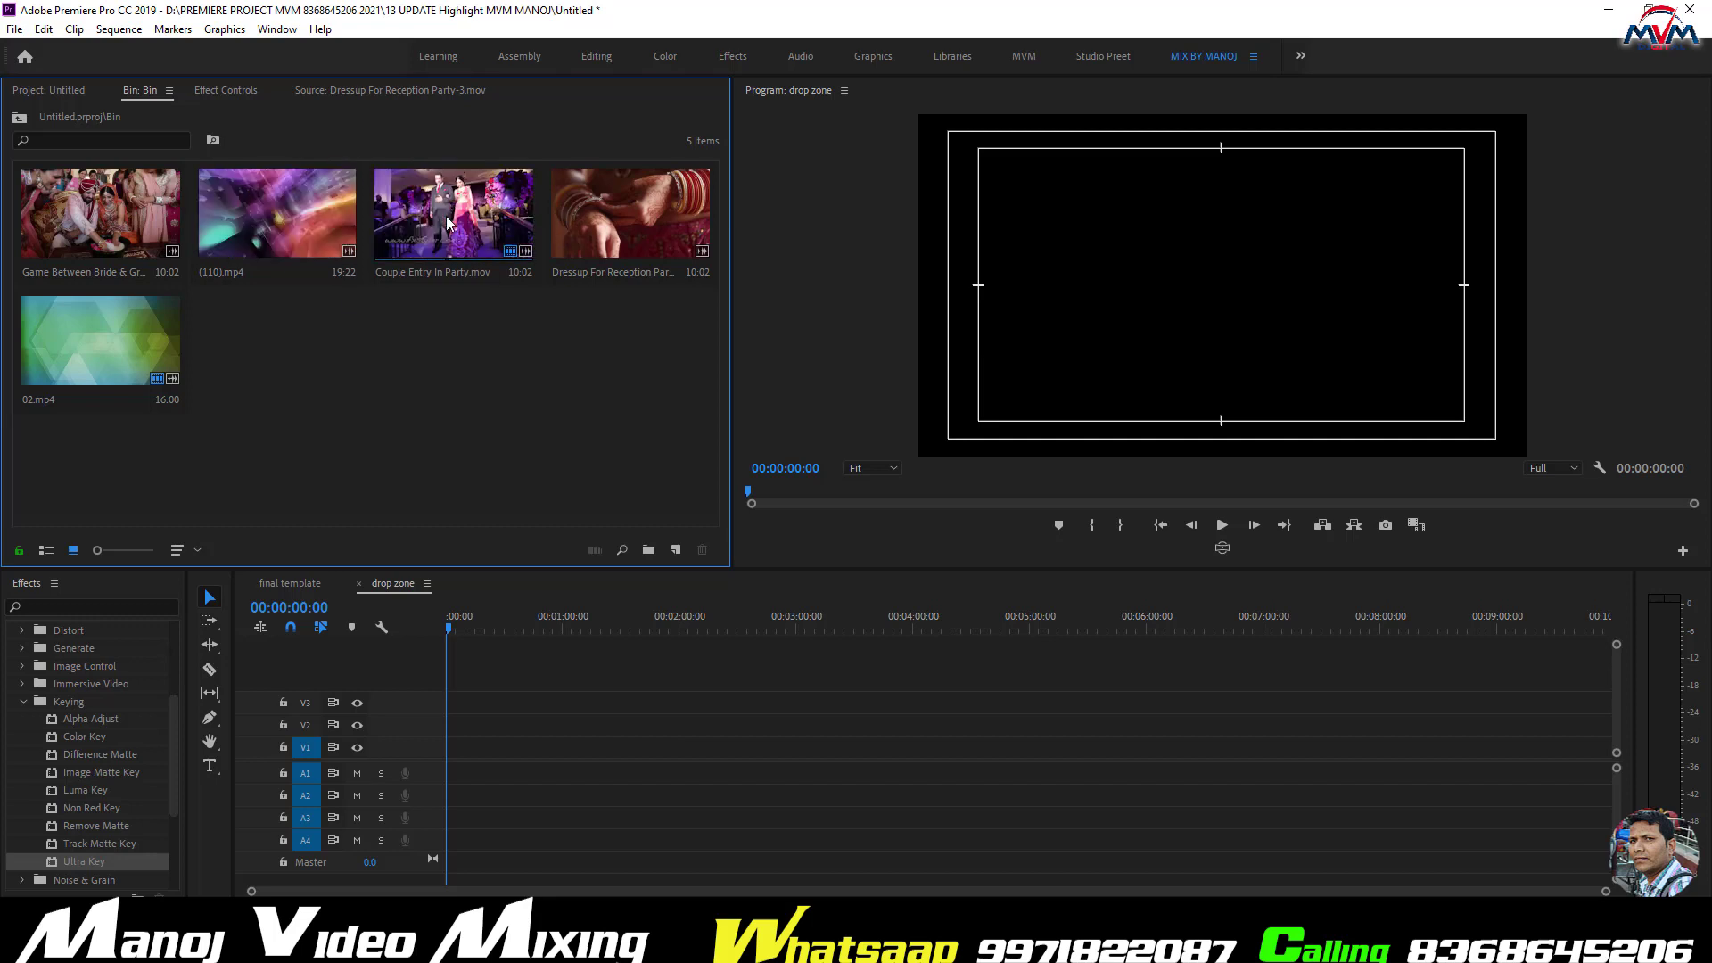
{"action": "left_click_drag", "start_coordinate": [451, 212], "coordinate": [477, 767]}
- Bring up the final template sequence and show the project's root items as thumbnails
{"action": "left_click", "coordinate": [316, 583]}
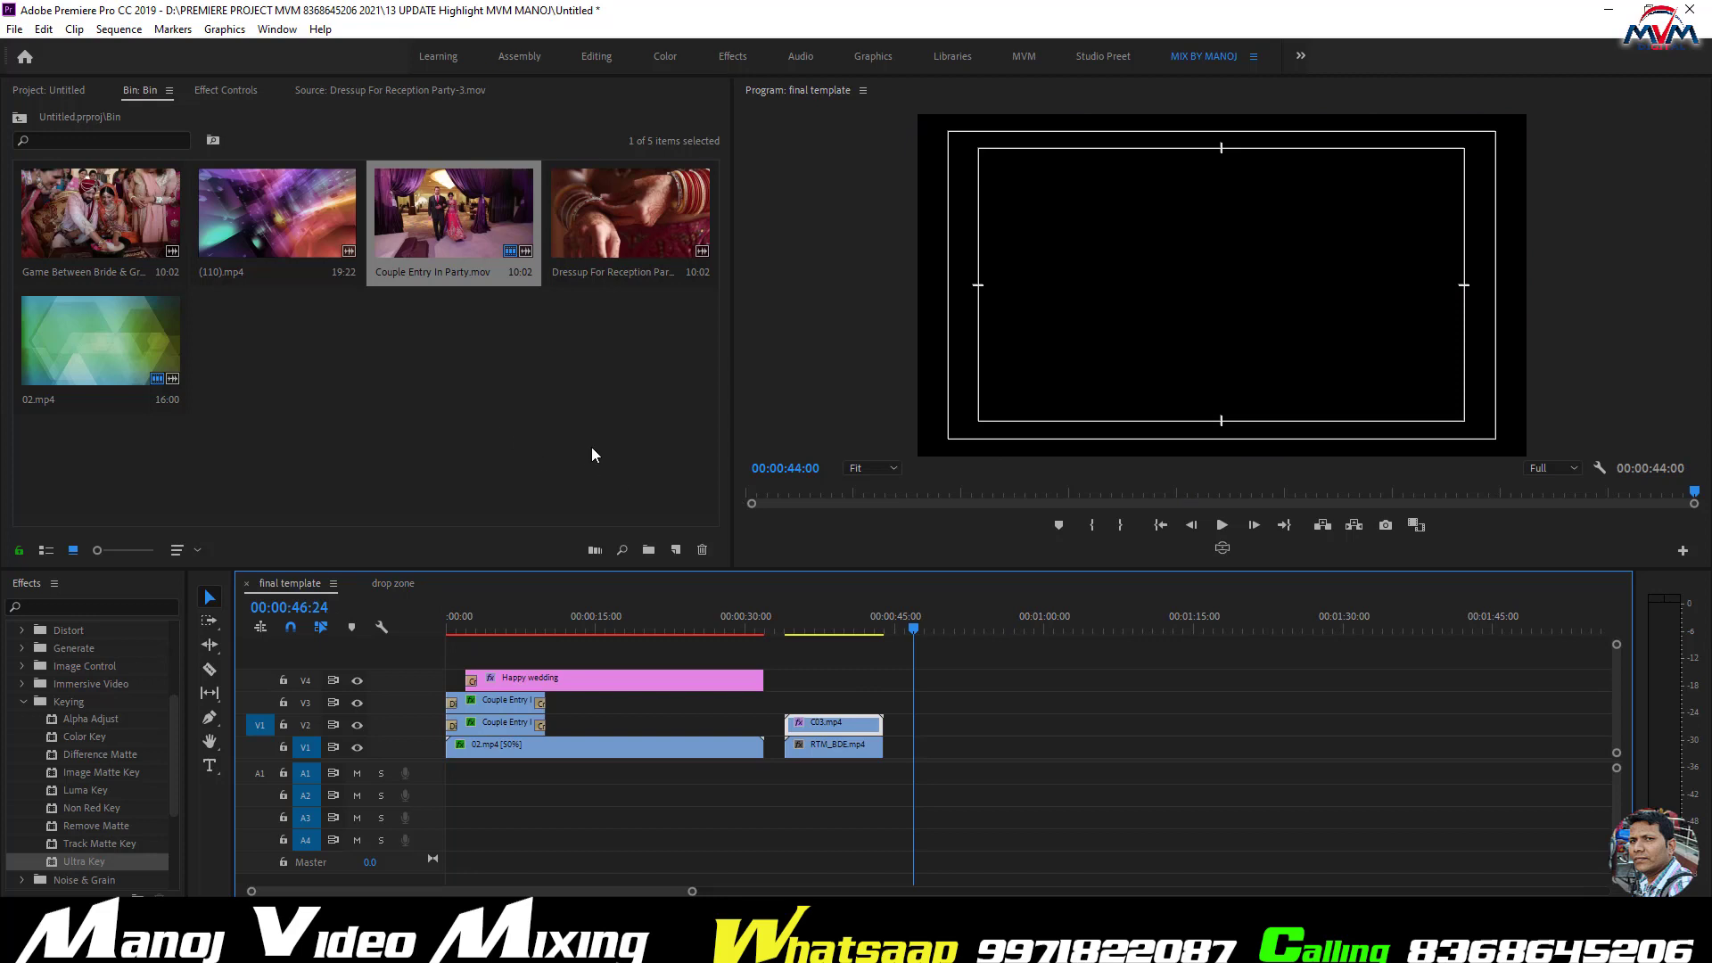
{"action": "left_click", "coordinate": [61, 91]}
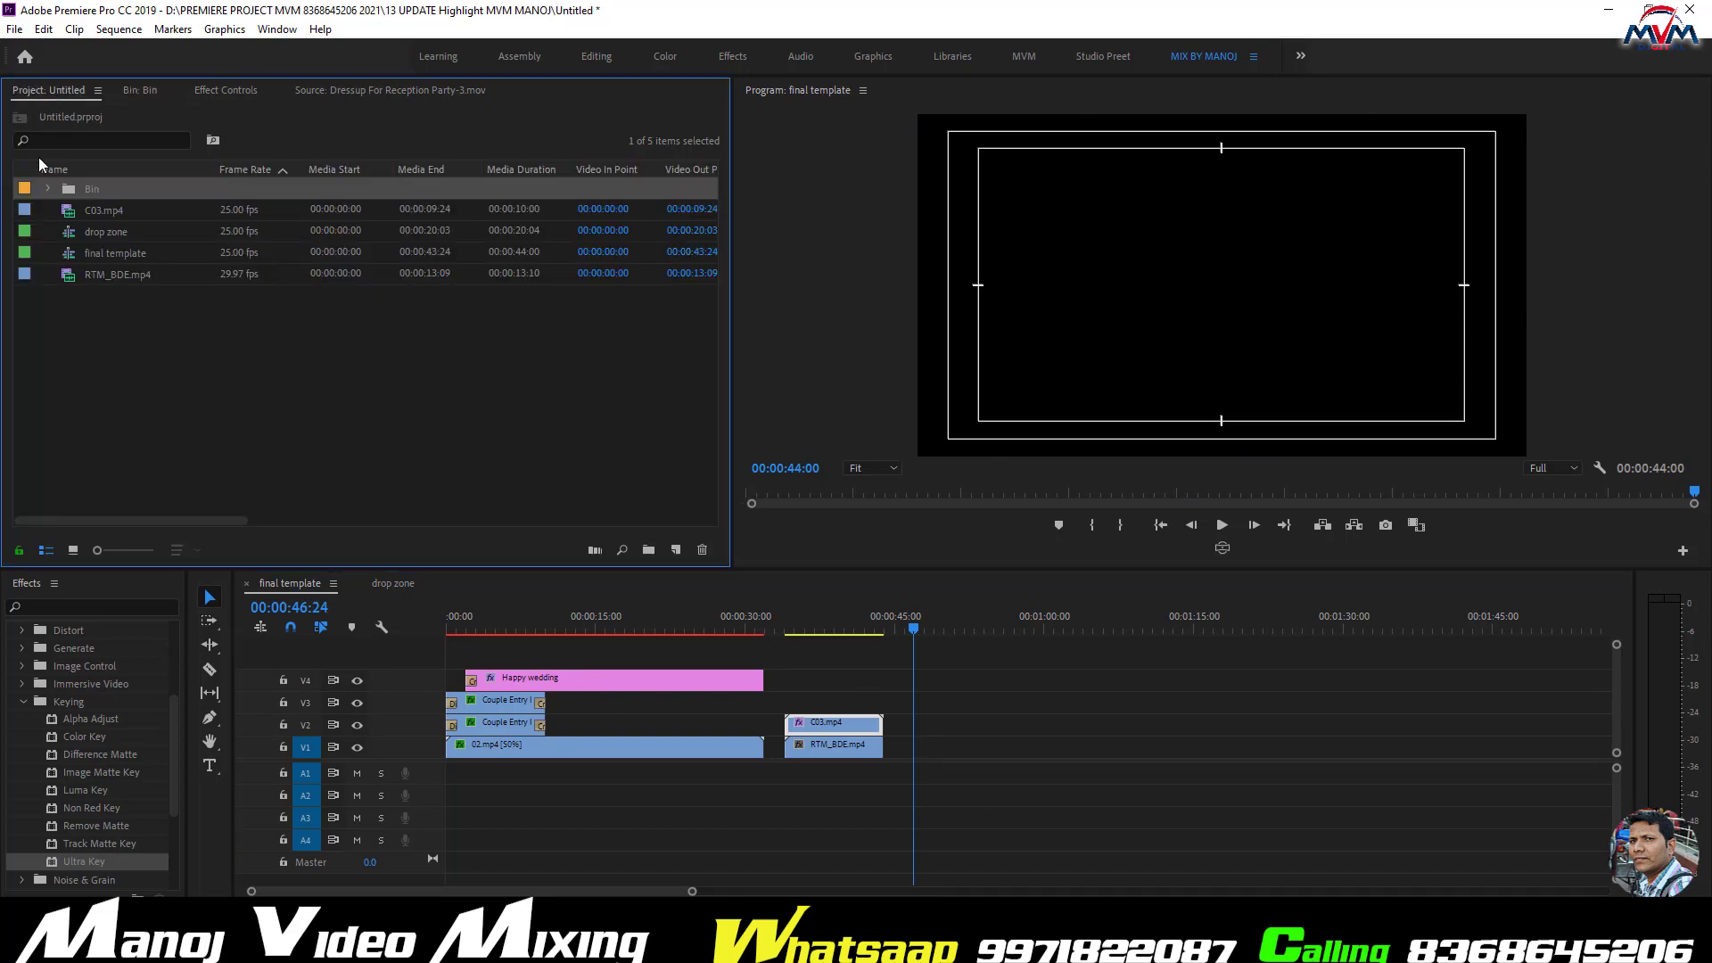
{"action": "left_click", "coordinate": [73, 550]}
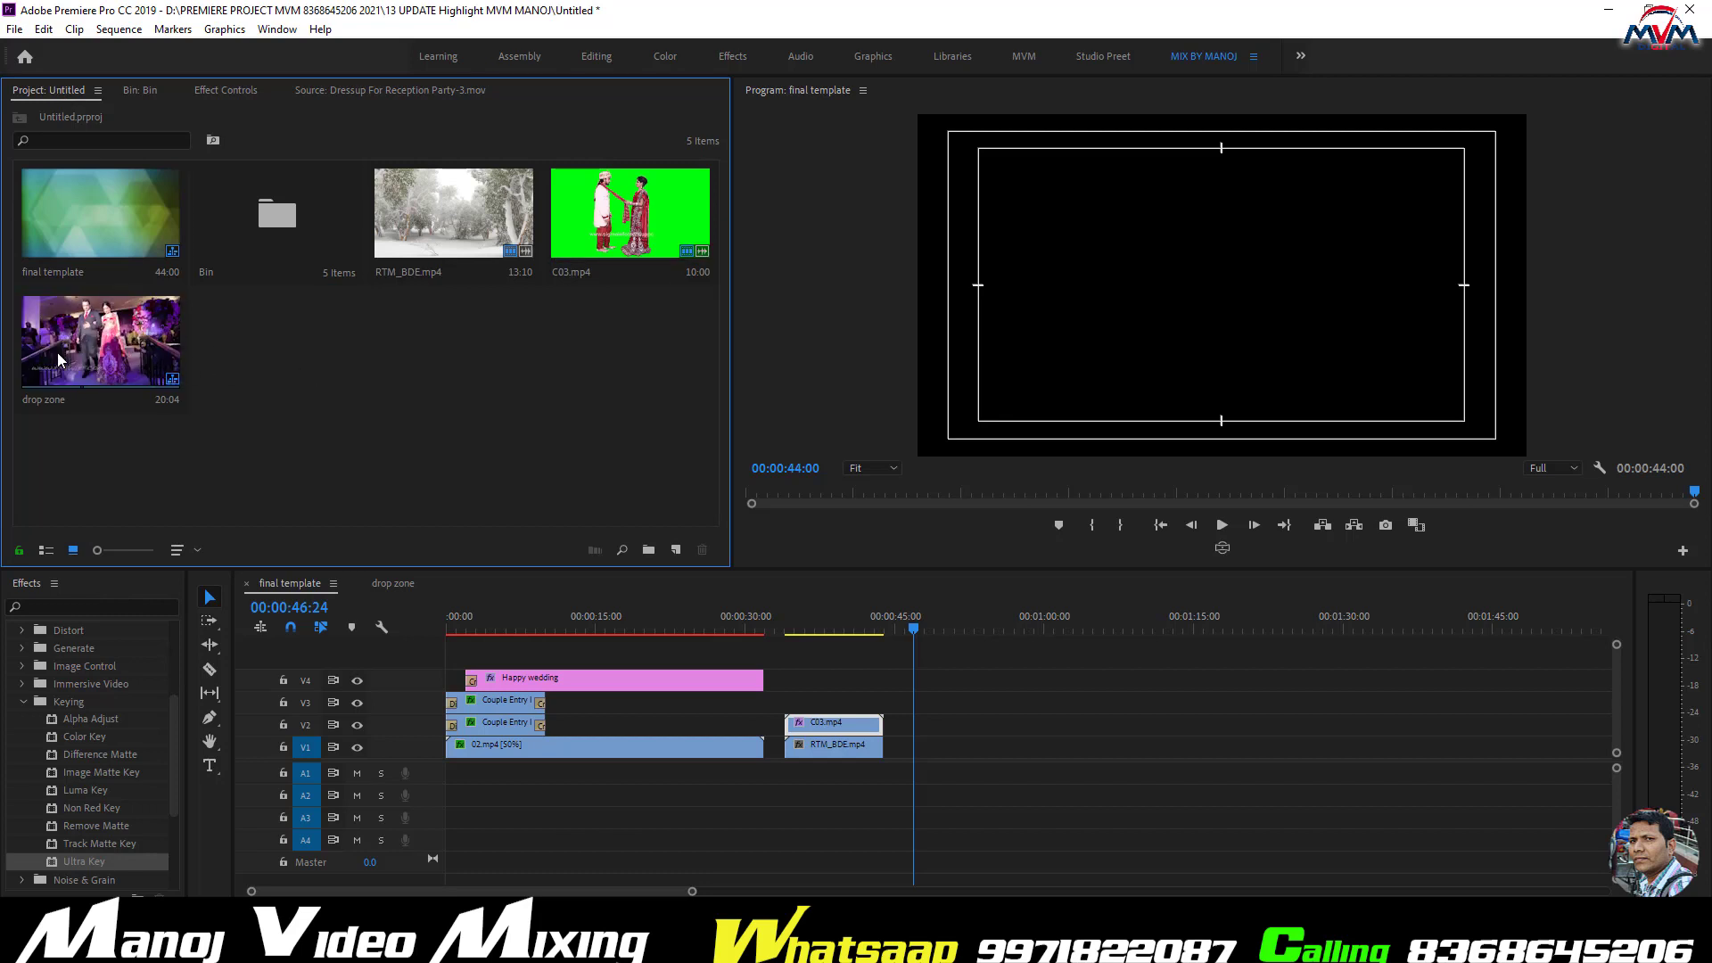
- Try placing the drop zone sequence on V1 of the final template after the existing clips
{"action": "left_click", "coordinate": [161, 365]}
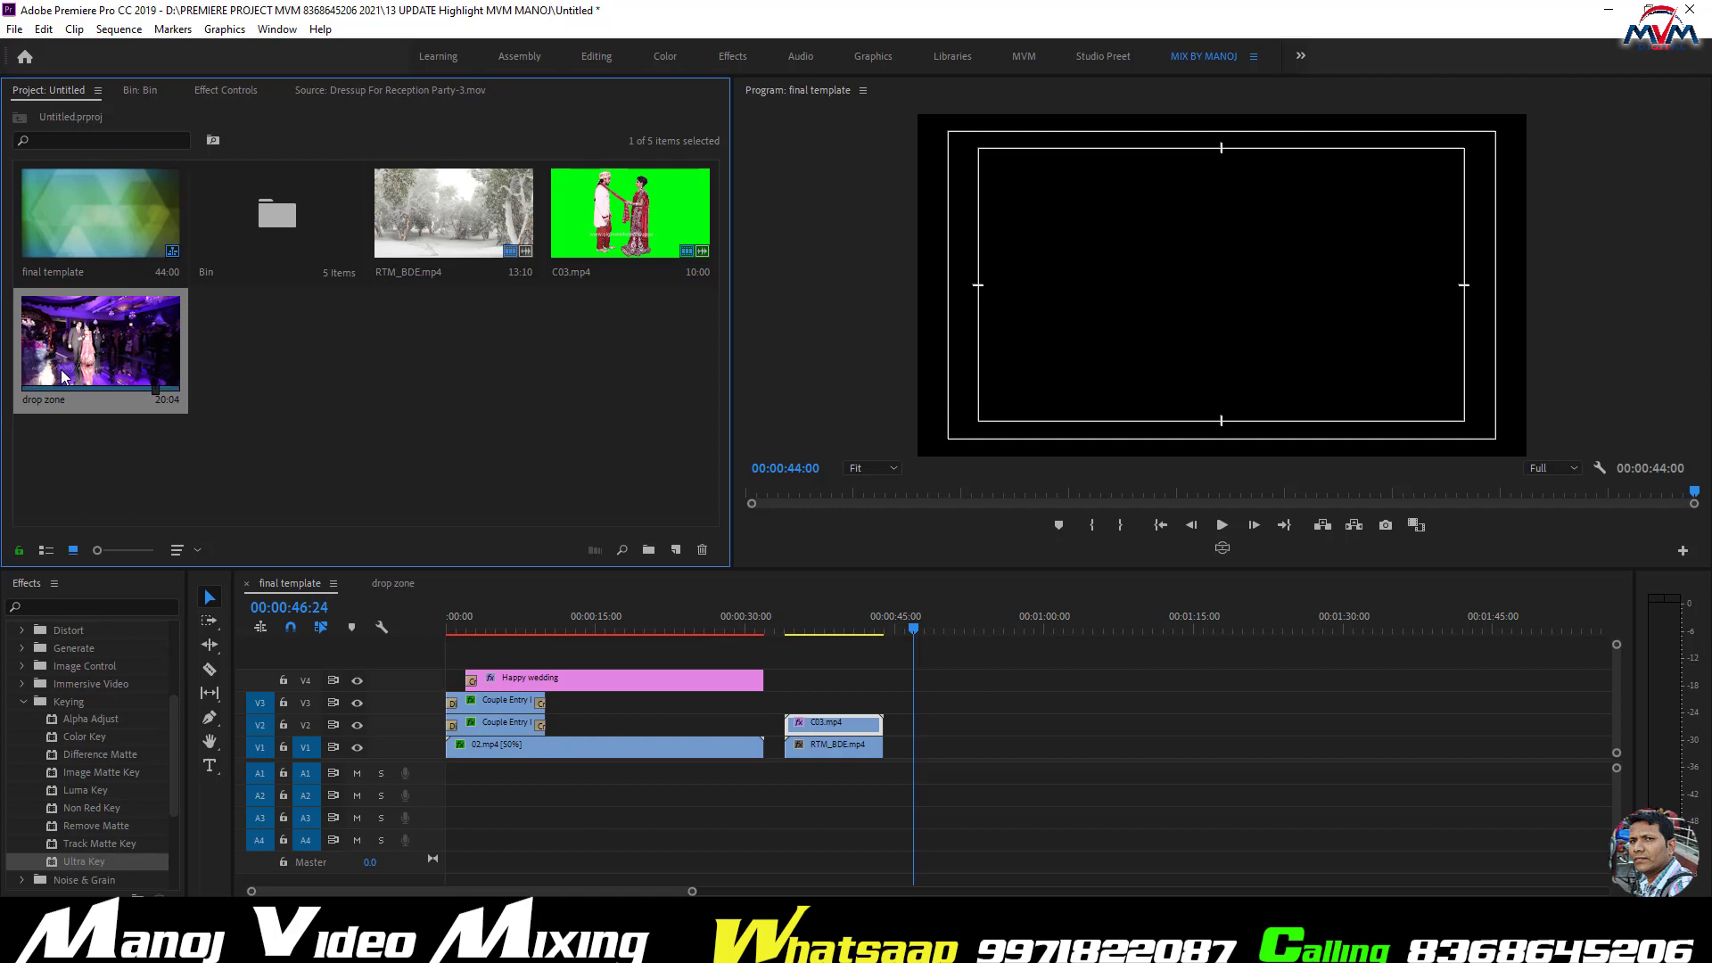
{"action": "left_click_drag", "start_coordinate": [62, 374], "coordinate": [1045, 756]}
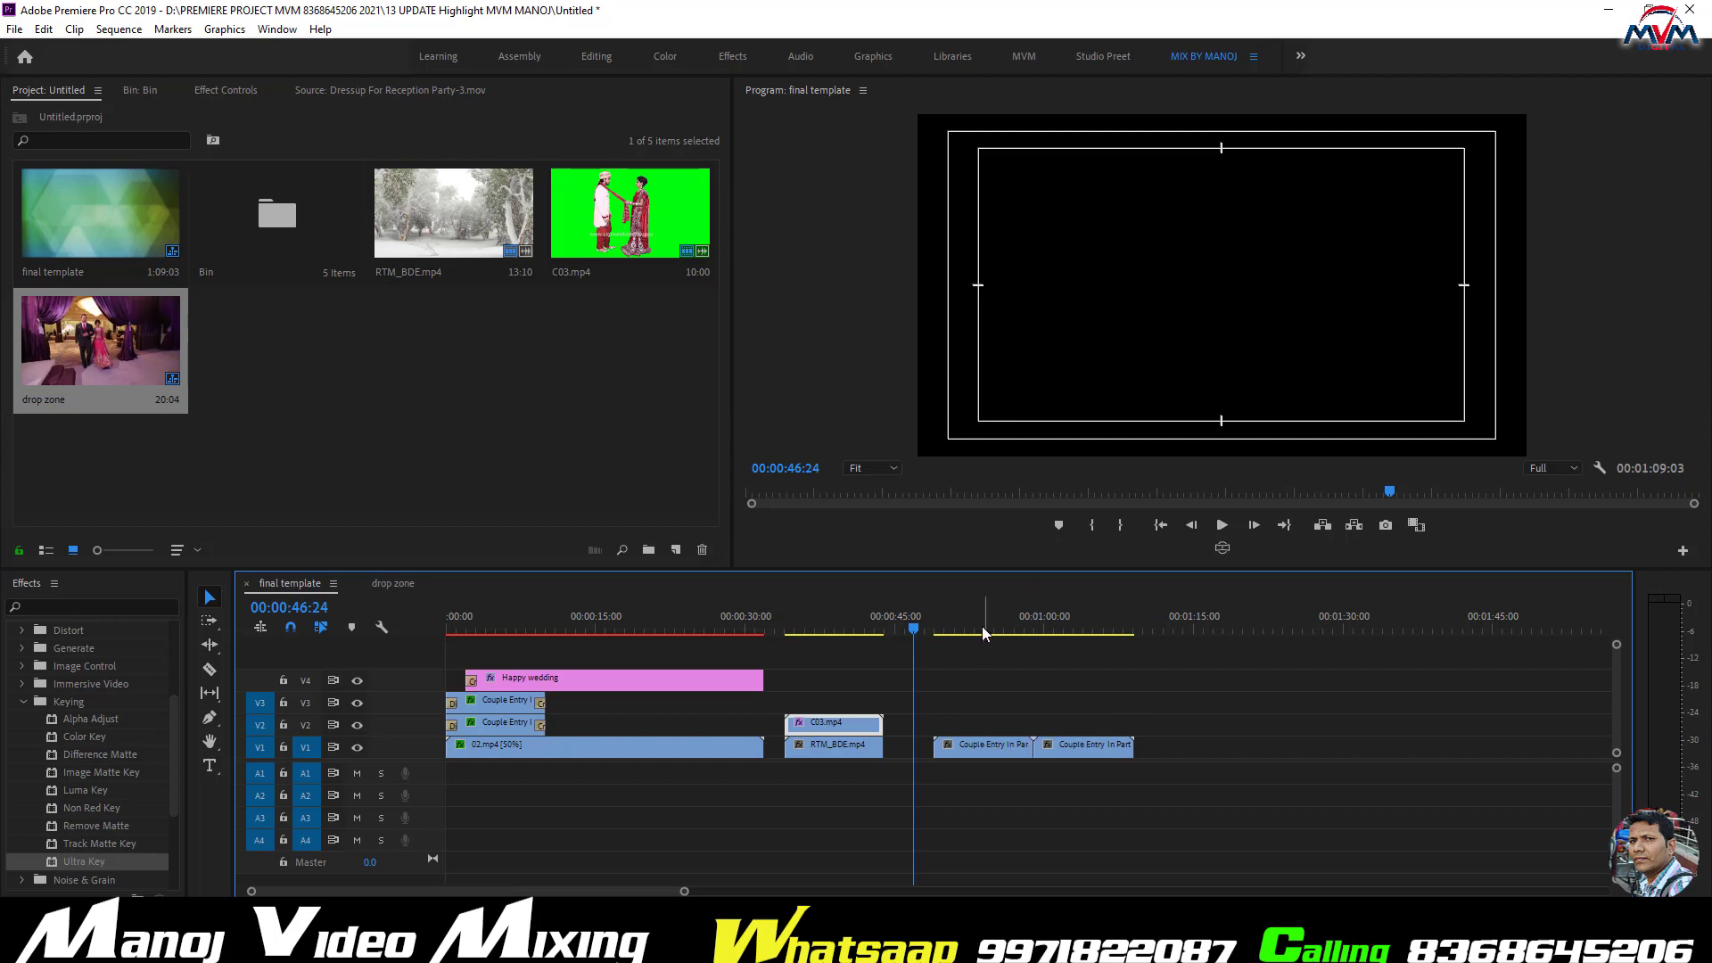
{"action": "left_click", "coordinate": [962, 627]}
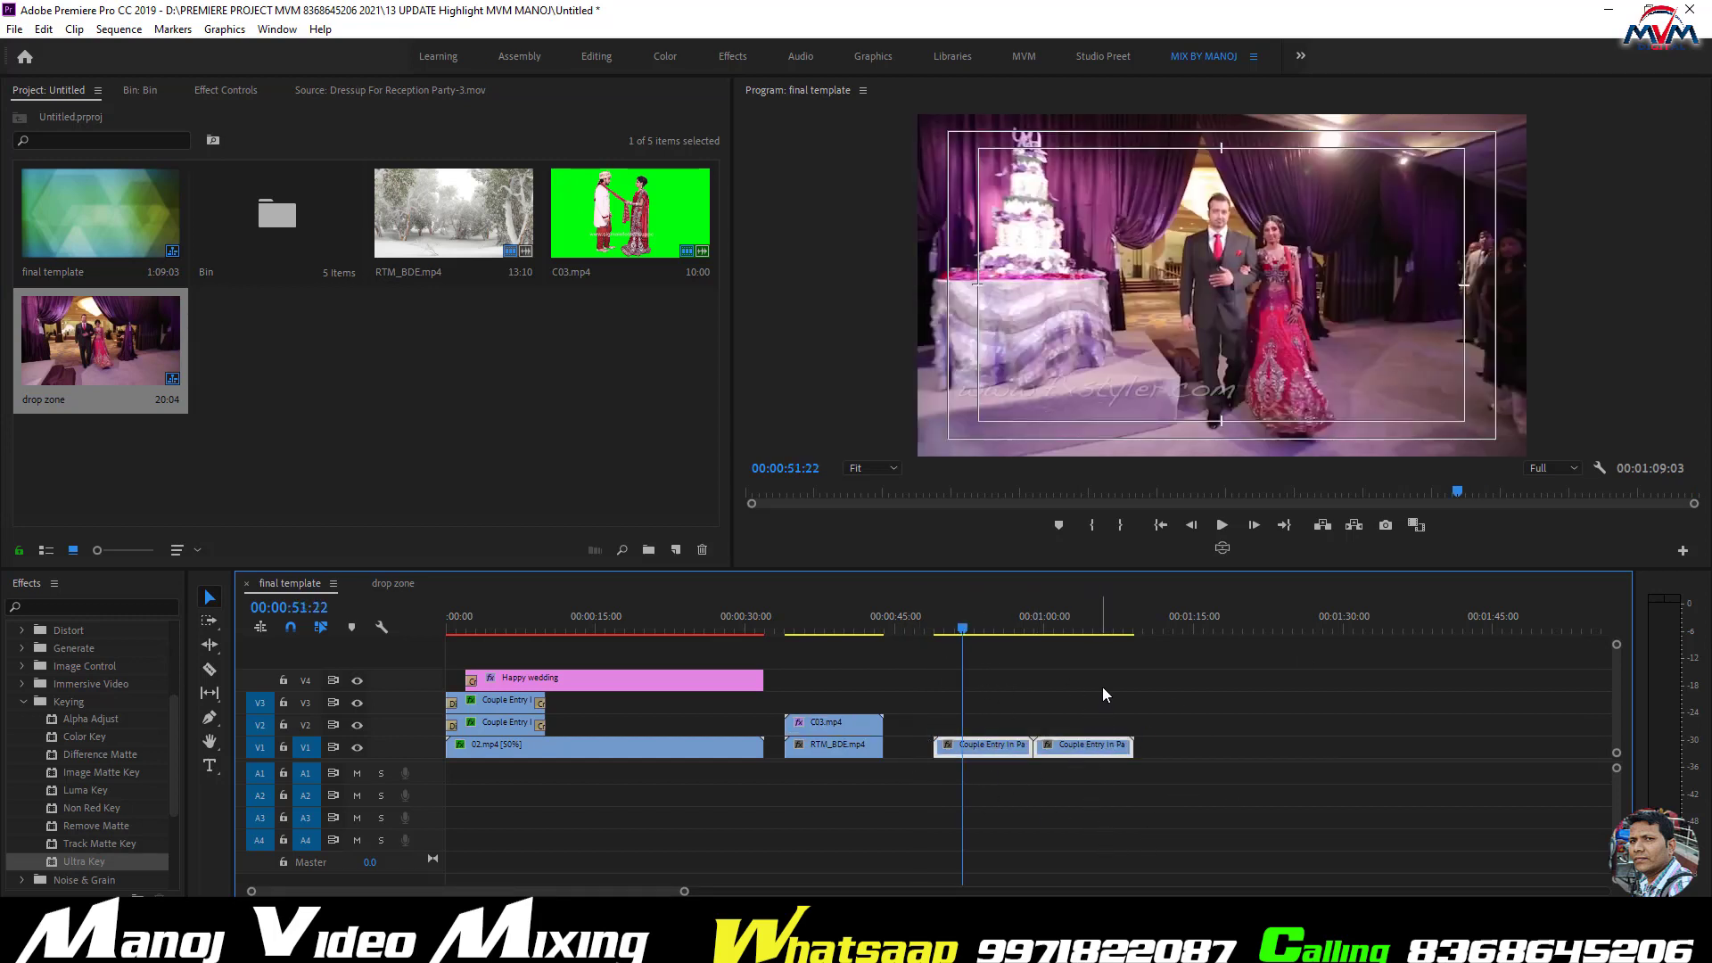
- Replace the two separate Couple Entry clips with the drop zone sequence inserted as a single nest on V2 at 00:00:51:22
{"action": "left_click", "coordinate": [261, 628]}
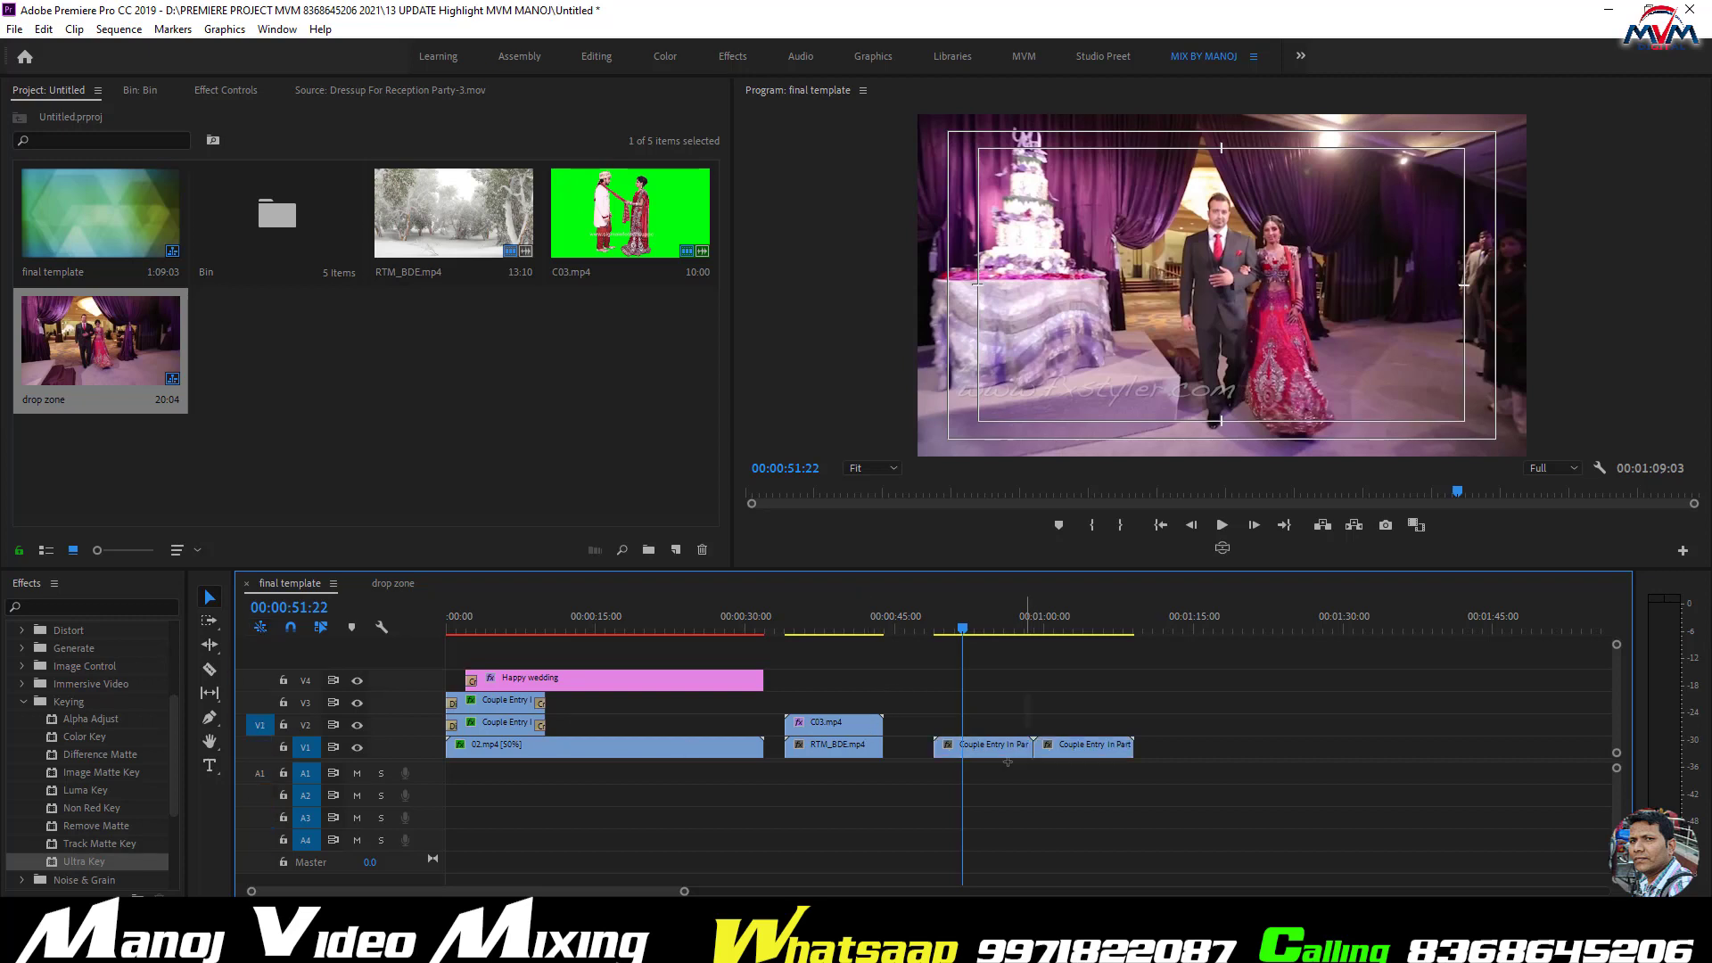
{"action": "key", "text": "Delete"}
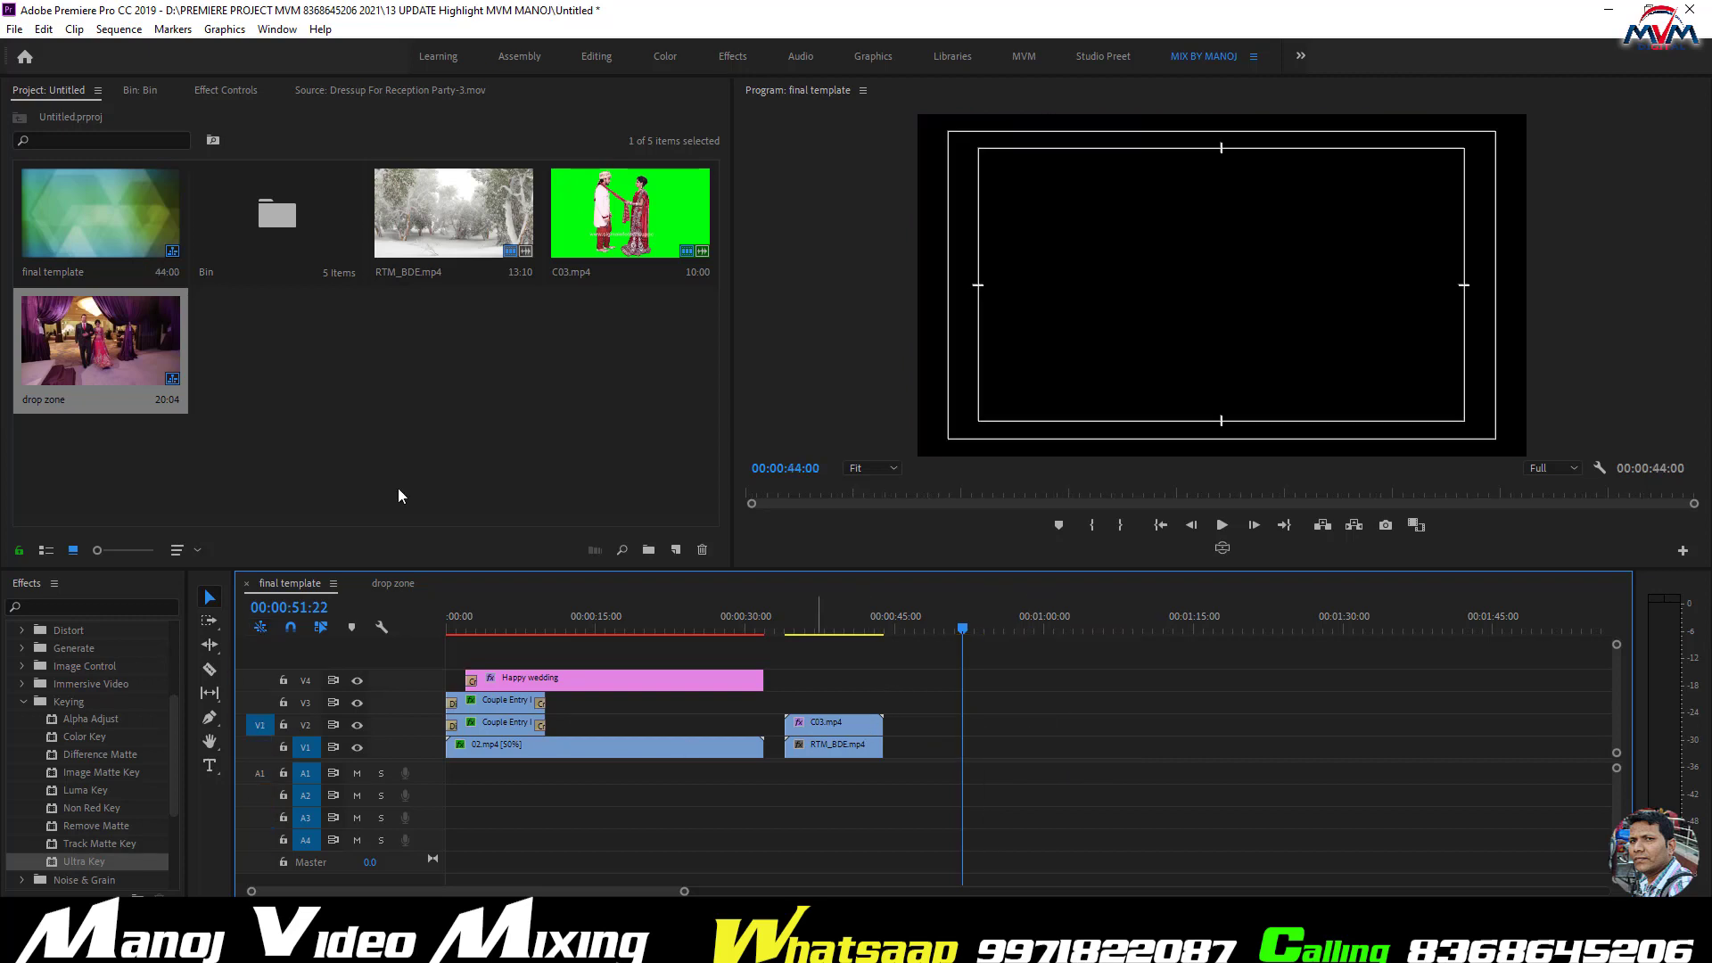
{"action": "left_click_drag", "start_coordinate": [112, 350], "coordinate": [972, 744]}
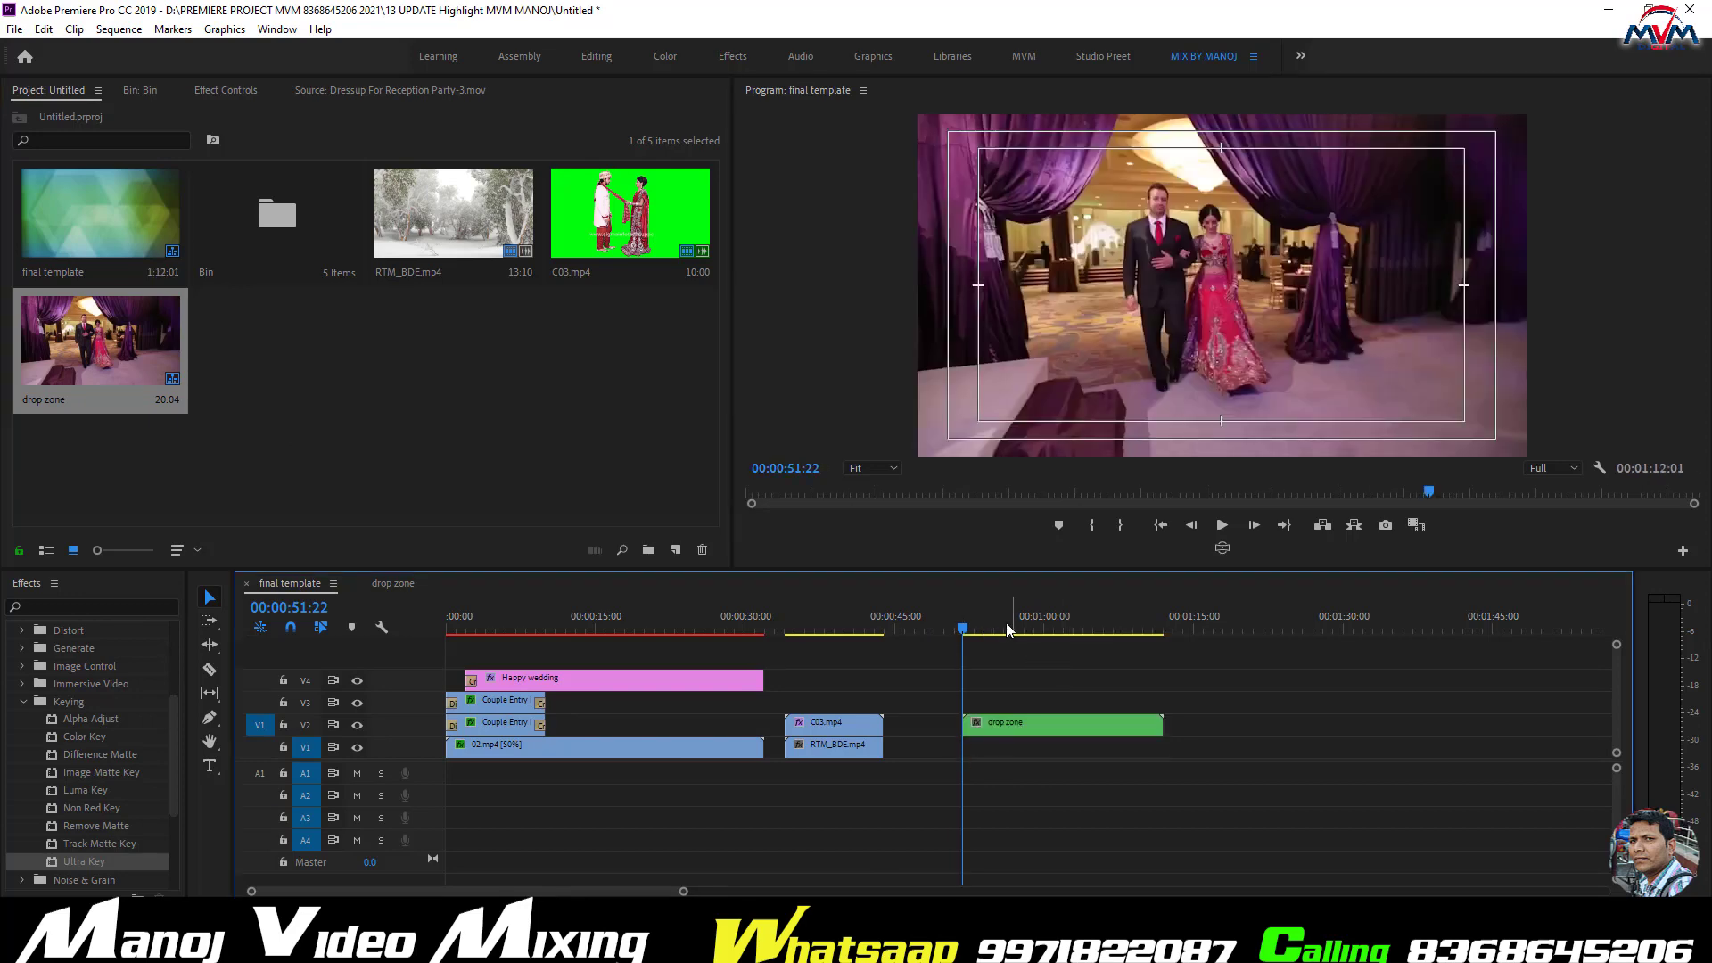
{"action": "key", "text": "space"}
{"action": "key", "text": "space"}
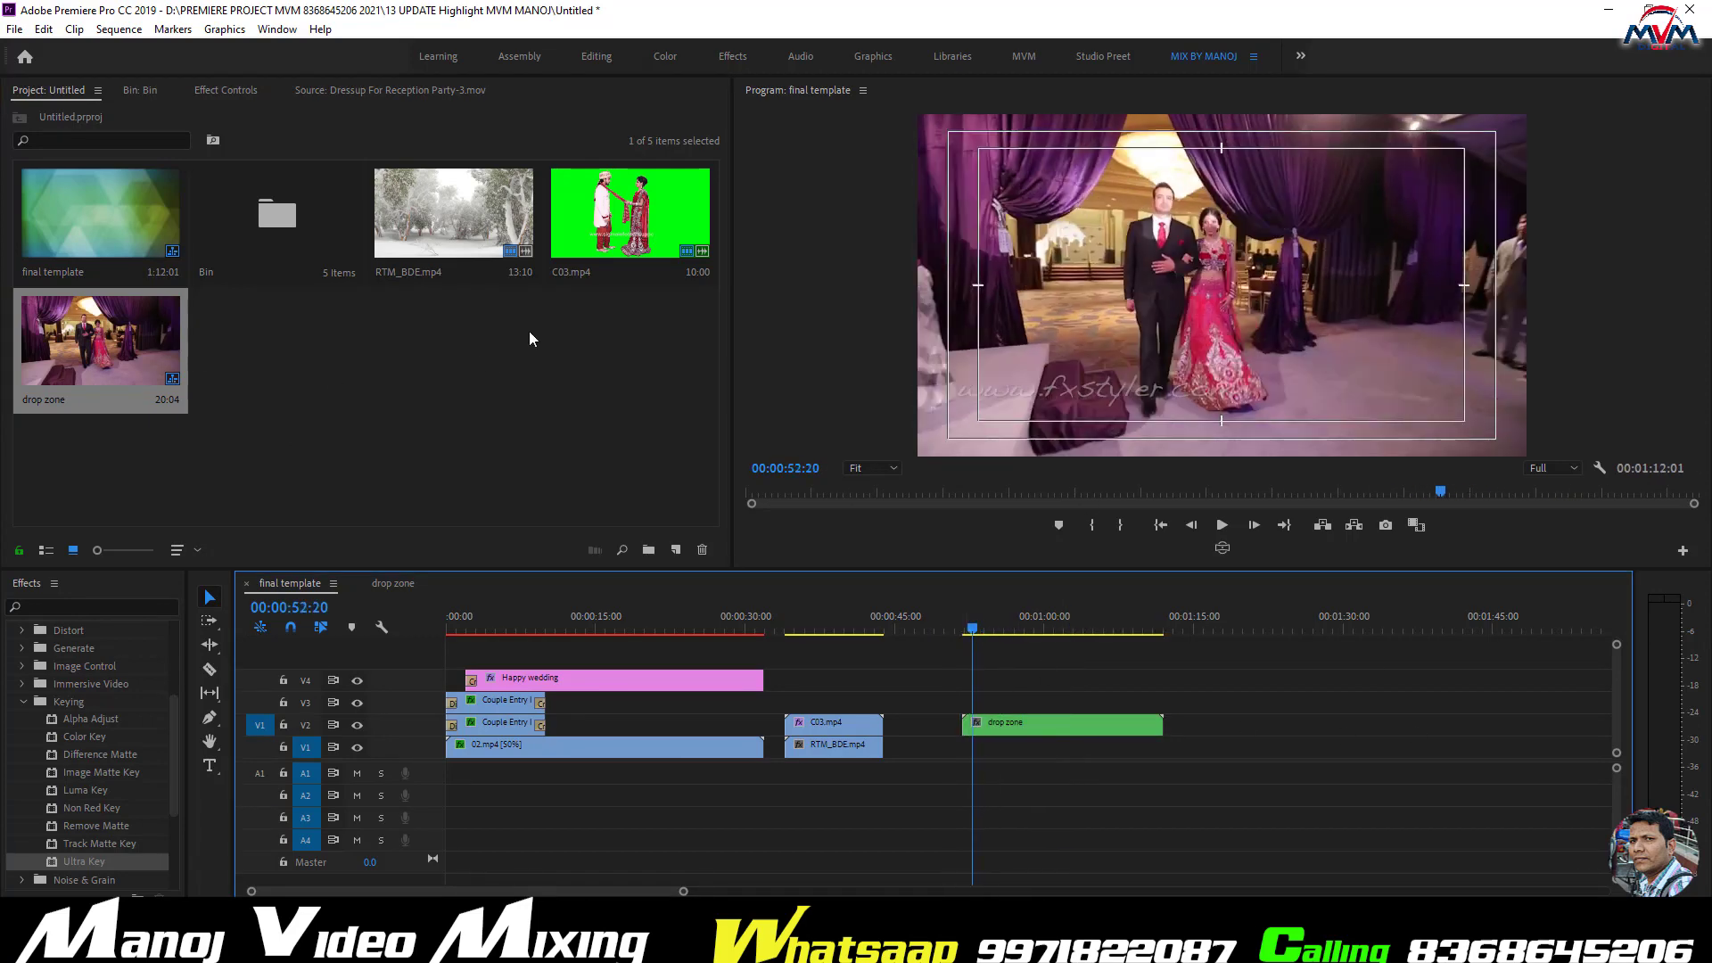
- Place 02.mp4 from the bin on V1 beneath the drop zone nest and trim the nest to end with it
{"action": "left_click", "coordinate": [287, 230]}
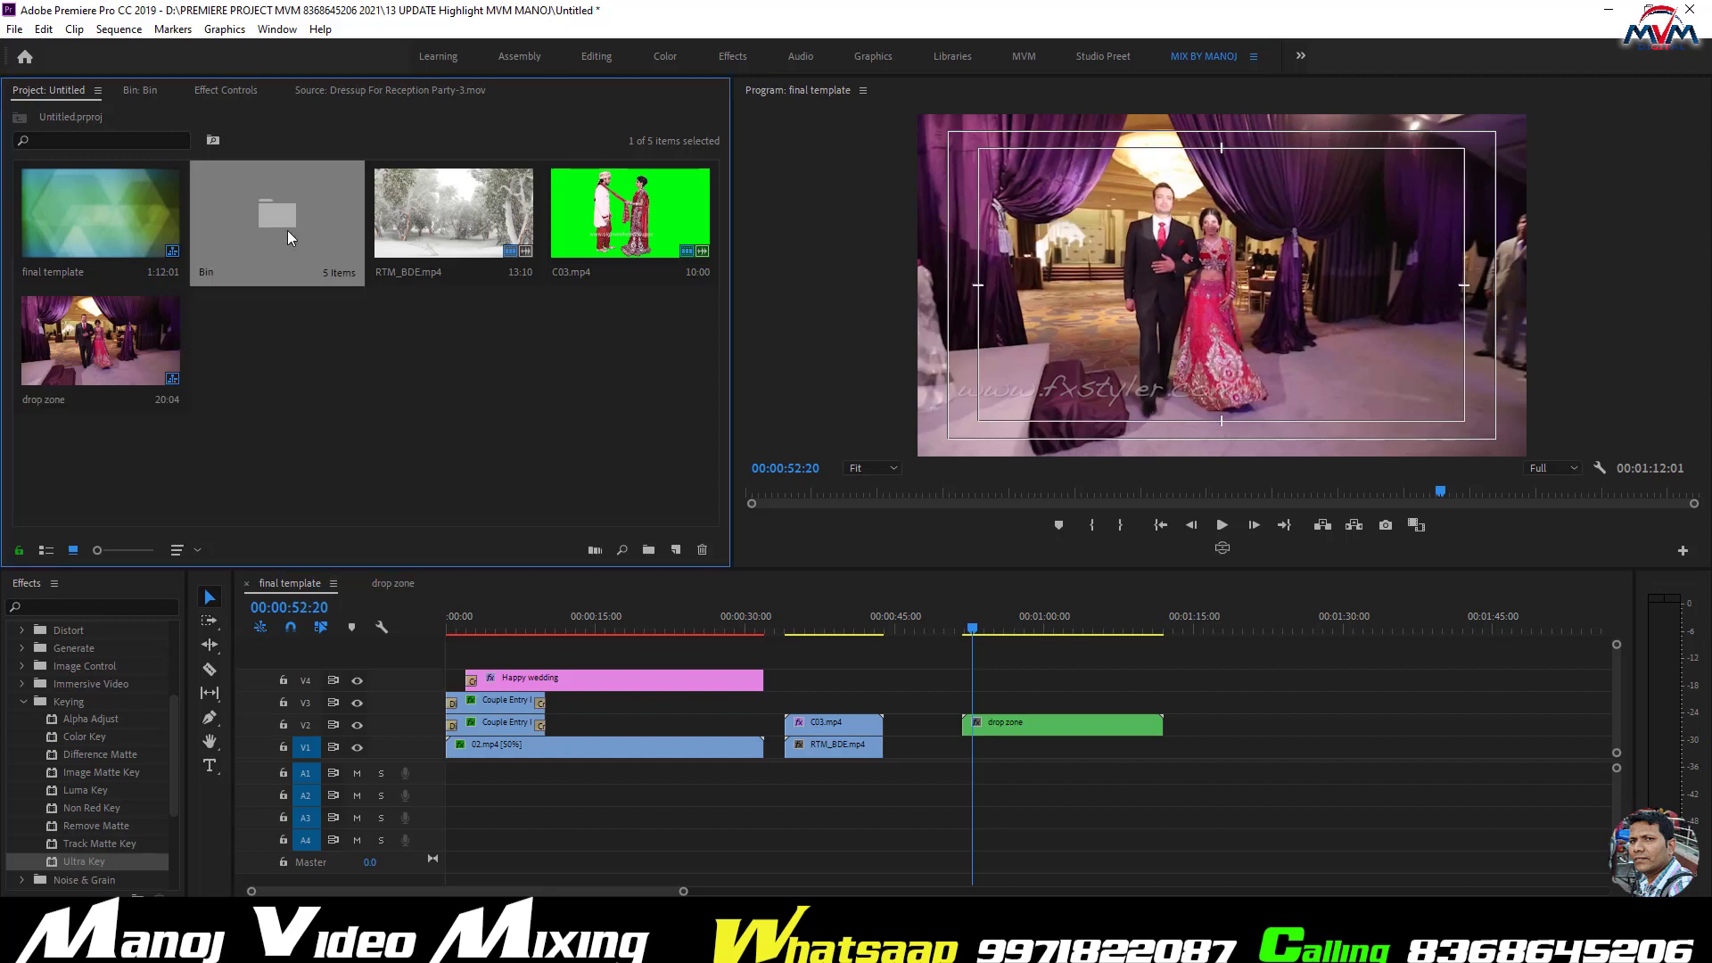
{"action": "double_click", "coordinate": [287, 230]}
{"action": "left_click", "coordinate": [103, 397]}
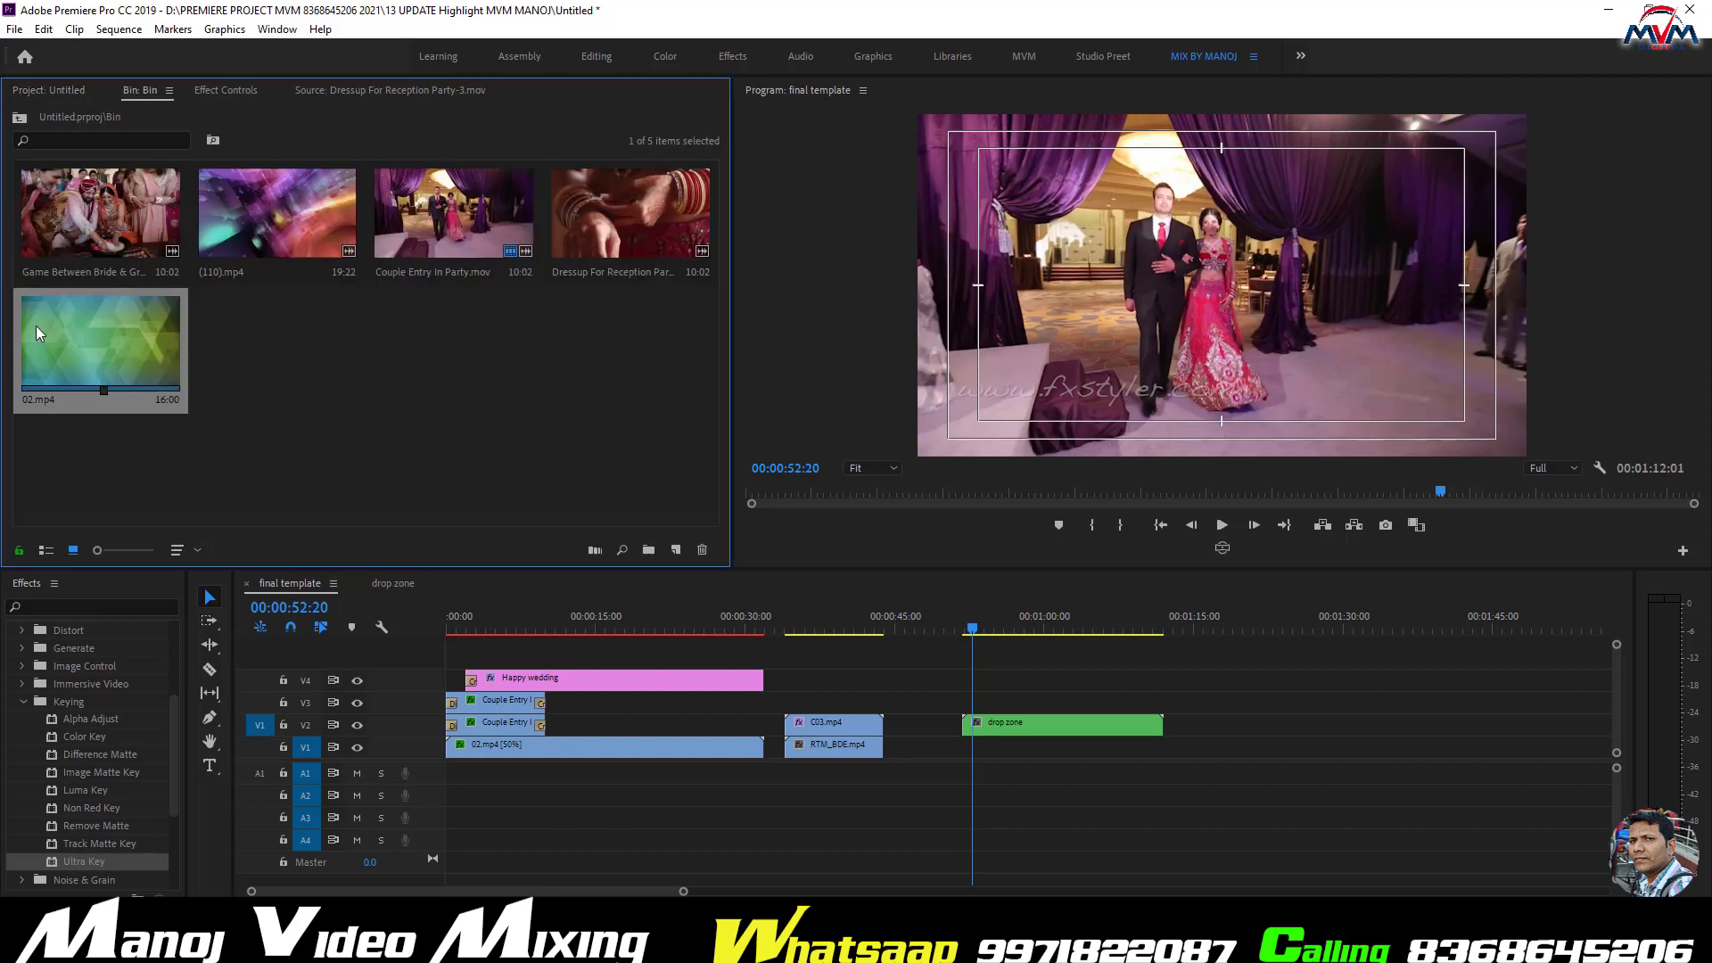
{"action": "left_click_drag", "start_coordinate": [68, 346], "coordinate": [974, 751]}
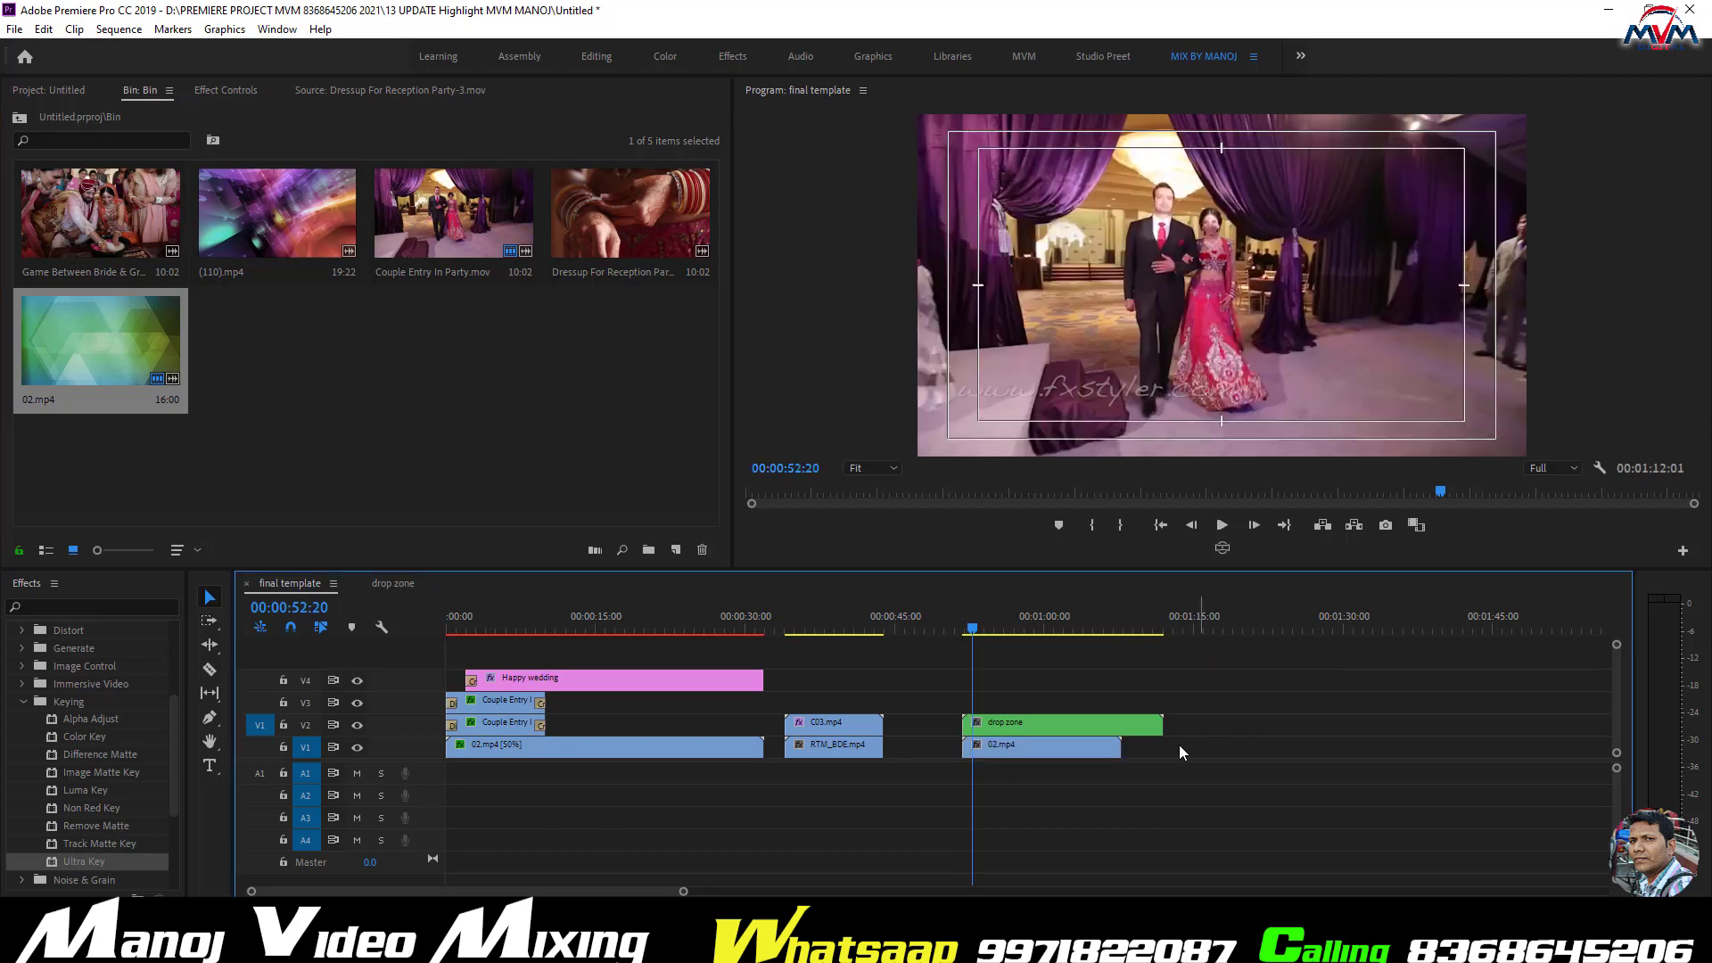
{"action": "left_click", "coordinate": [1078, 752]}
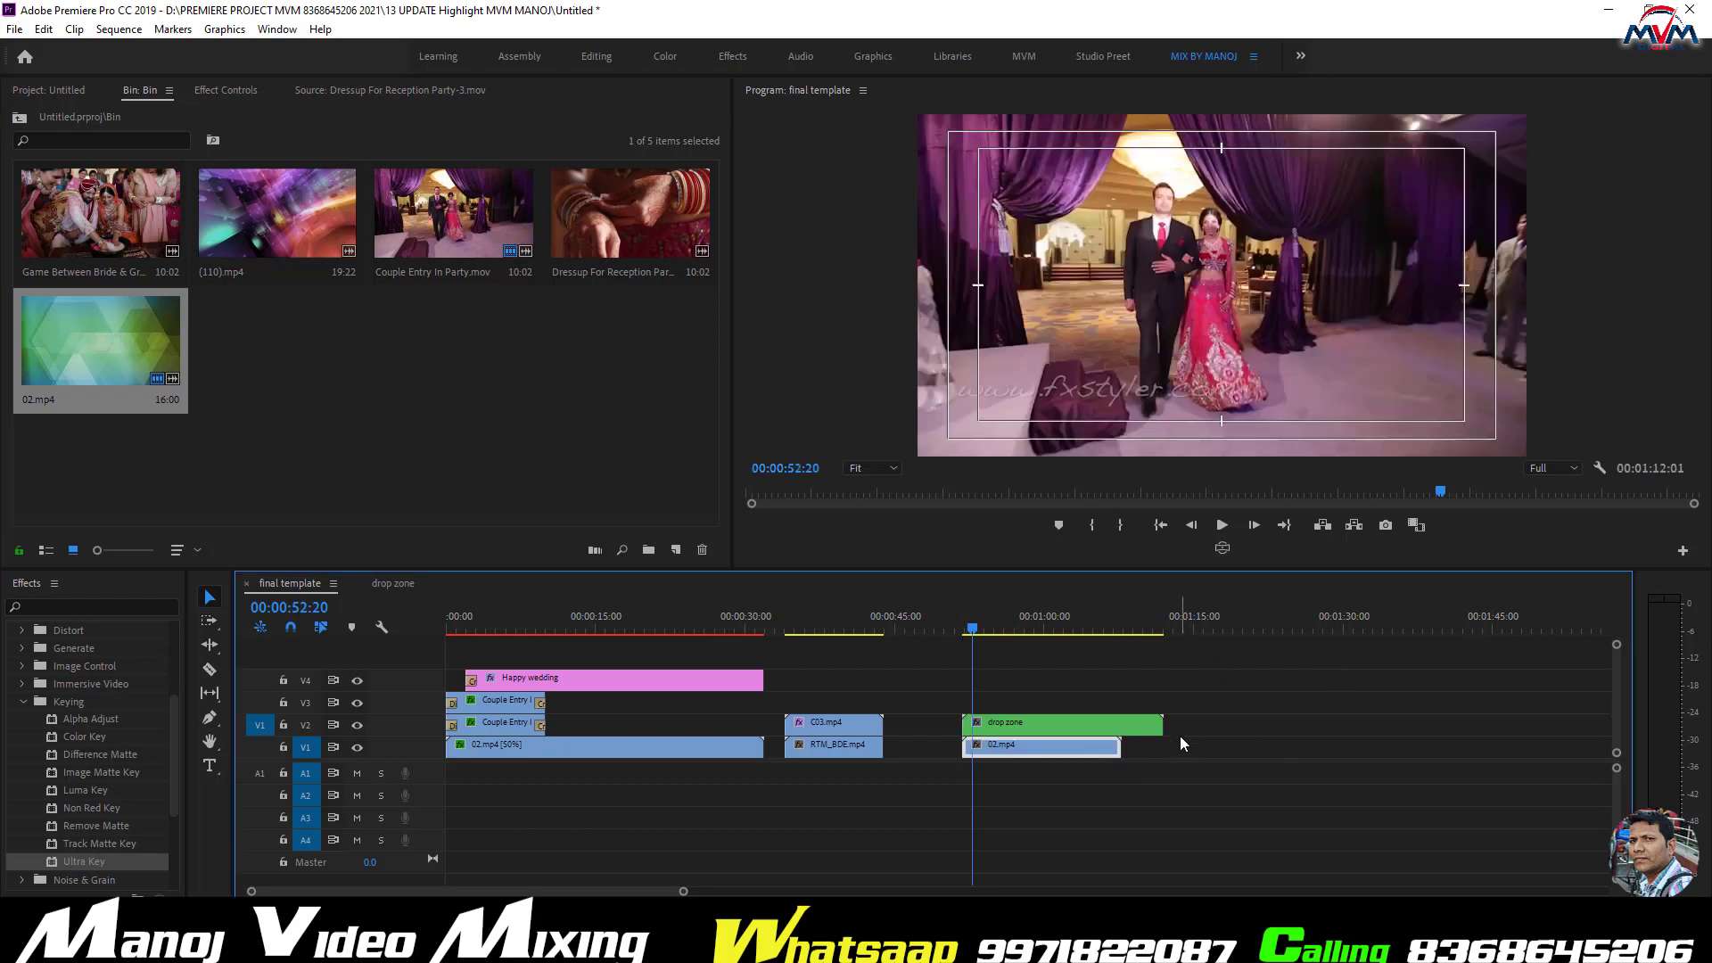
{"action": "left_click_drag", "start_coordinate": [1164, 725], "coordinate": [1121, 725]}
{"action": "left_click", "coordinate": [1030, 624]}
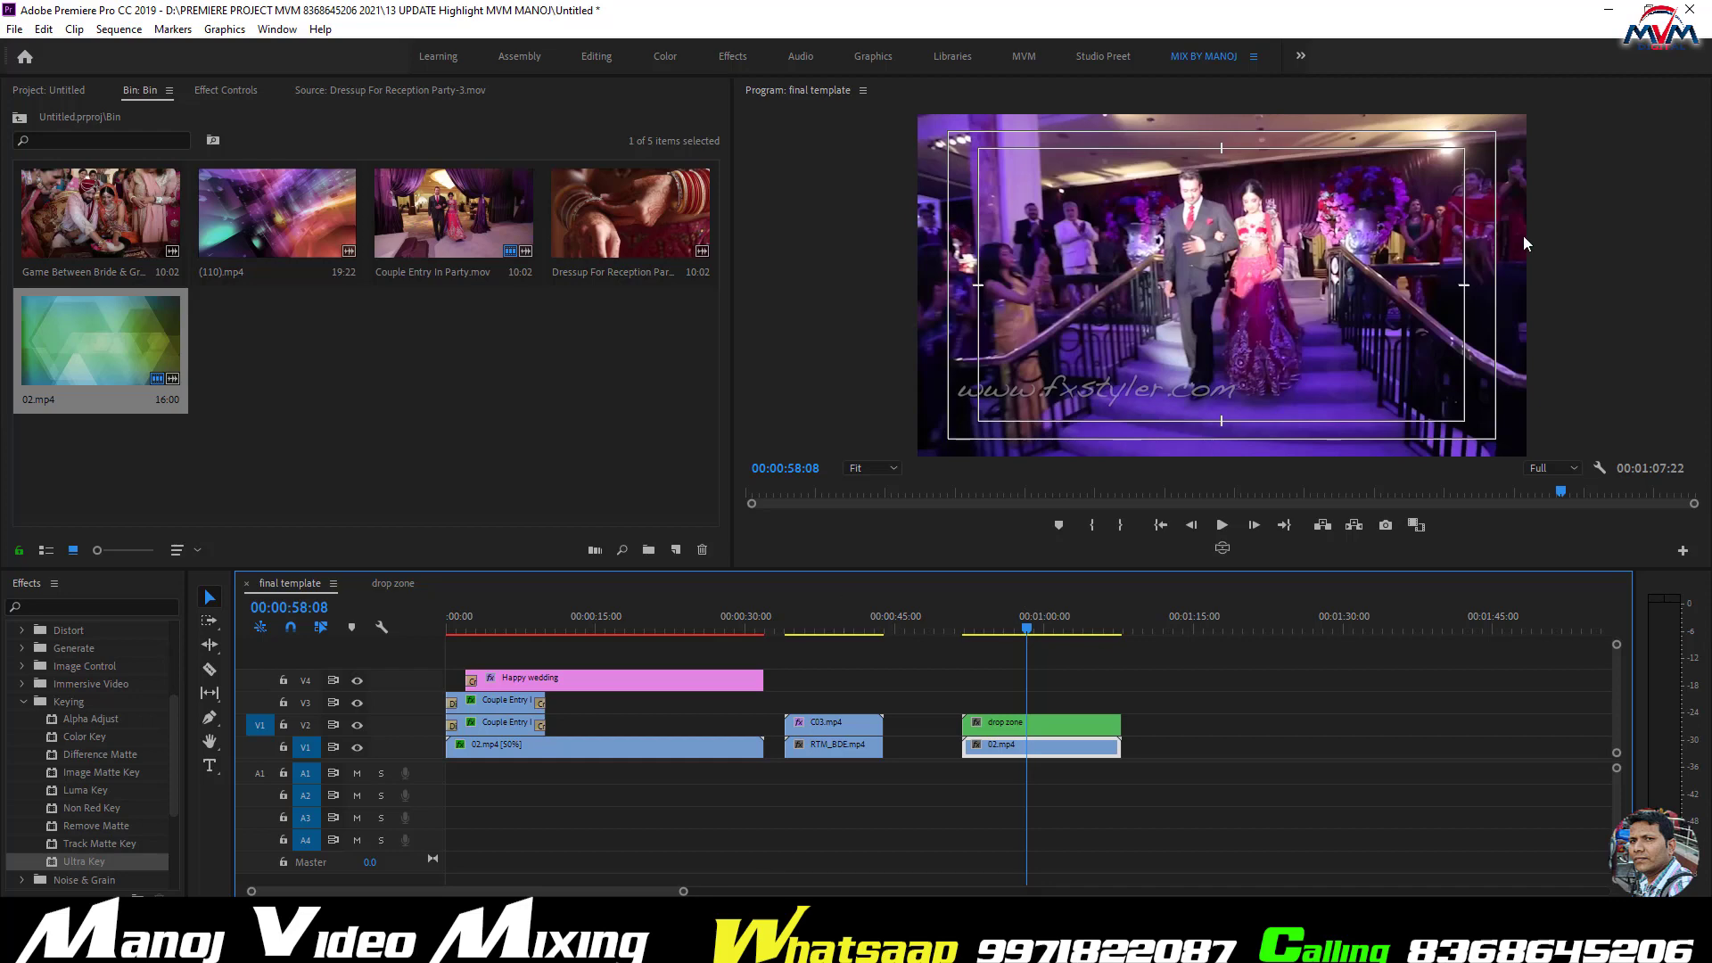
- Apply the Basic 3D effect to the drop zone nest on V2 of the final template
{"action": "mouse_move", "coordinate": [1023, 624]}
{"action": "left_mouse_down"}
{"action": "mouse_move", "coordinate": [1090, 624]}
{"action": "mouse_move", "coordinate": [1058, 623]}
{"action": "left_mouse_up"}
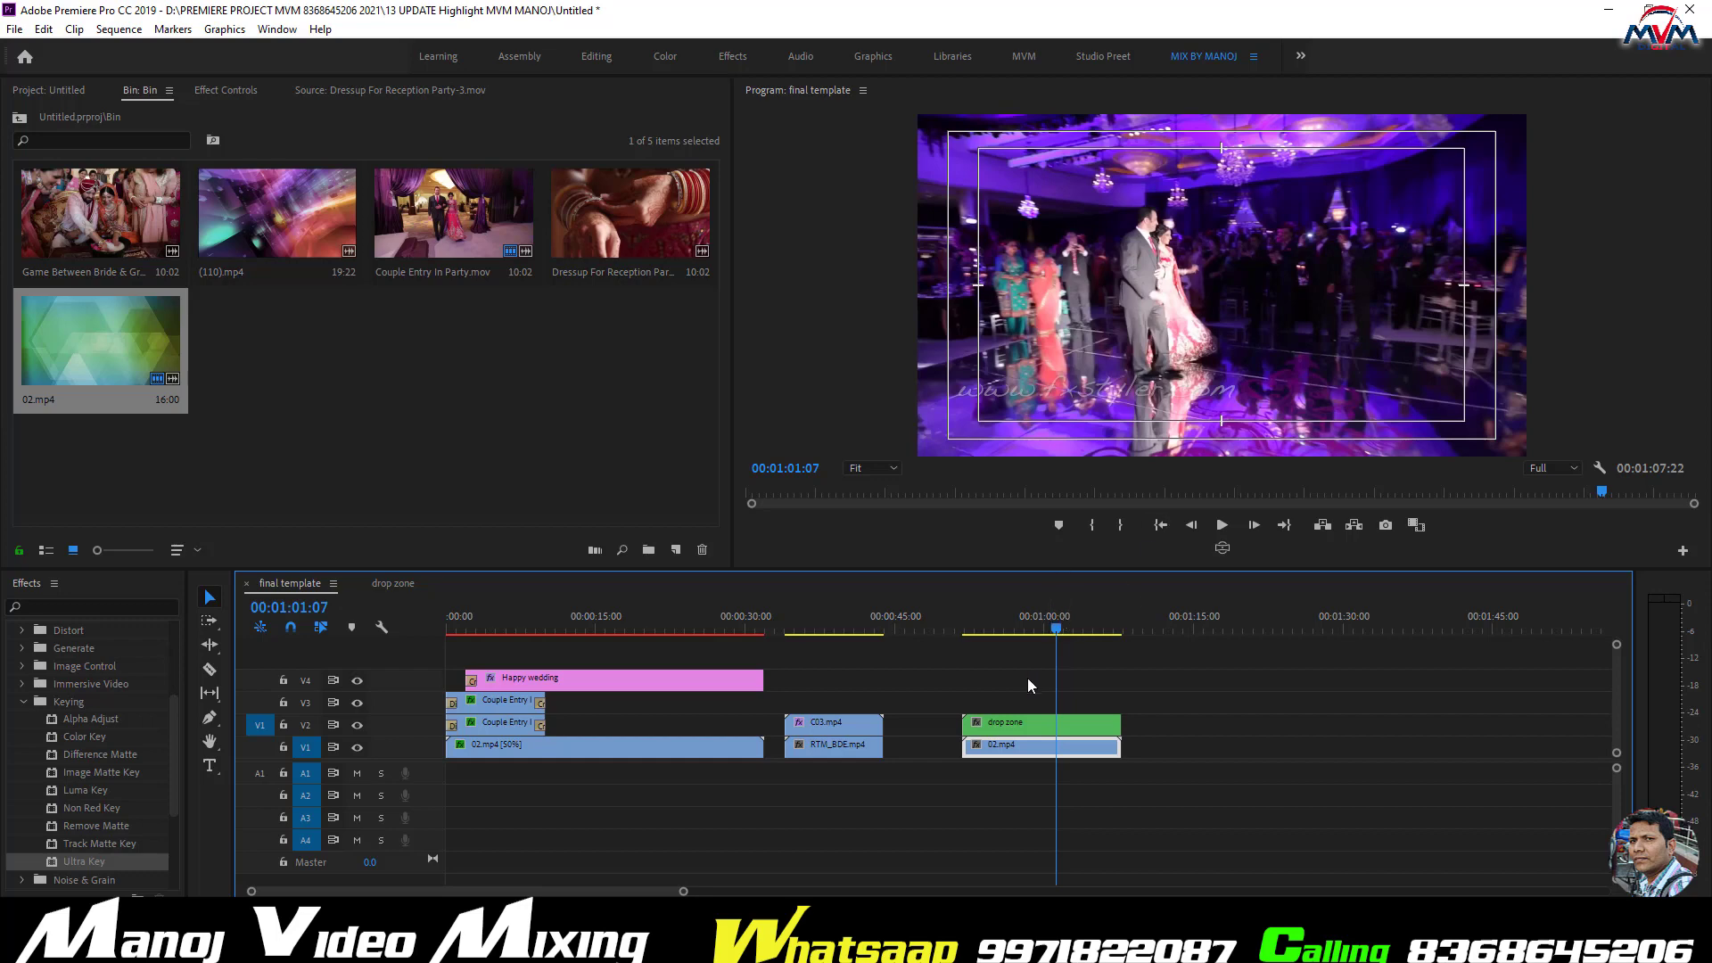
{"action": "left_click_drag", "start_coordinate": [1008, 627], "coordinate": [1023, 710]}
{"action": "left_click", "coordinate": [1019, 727]}
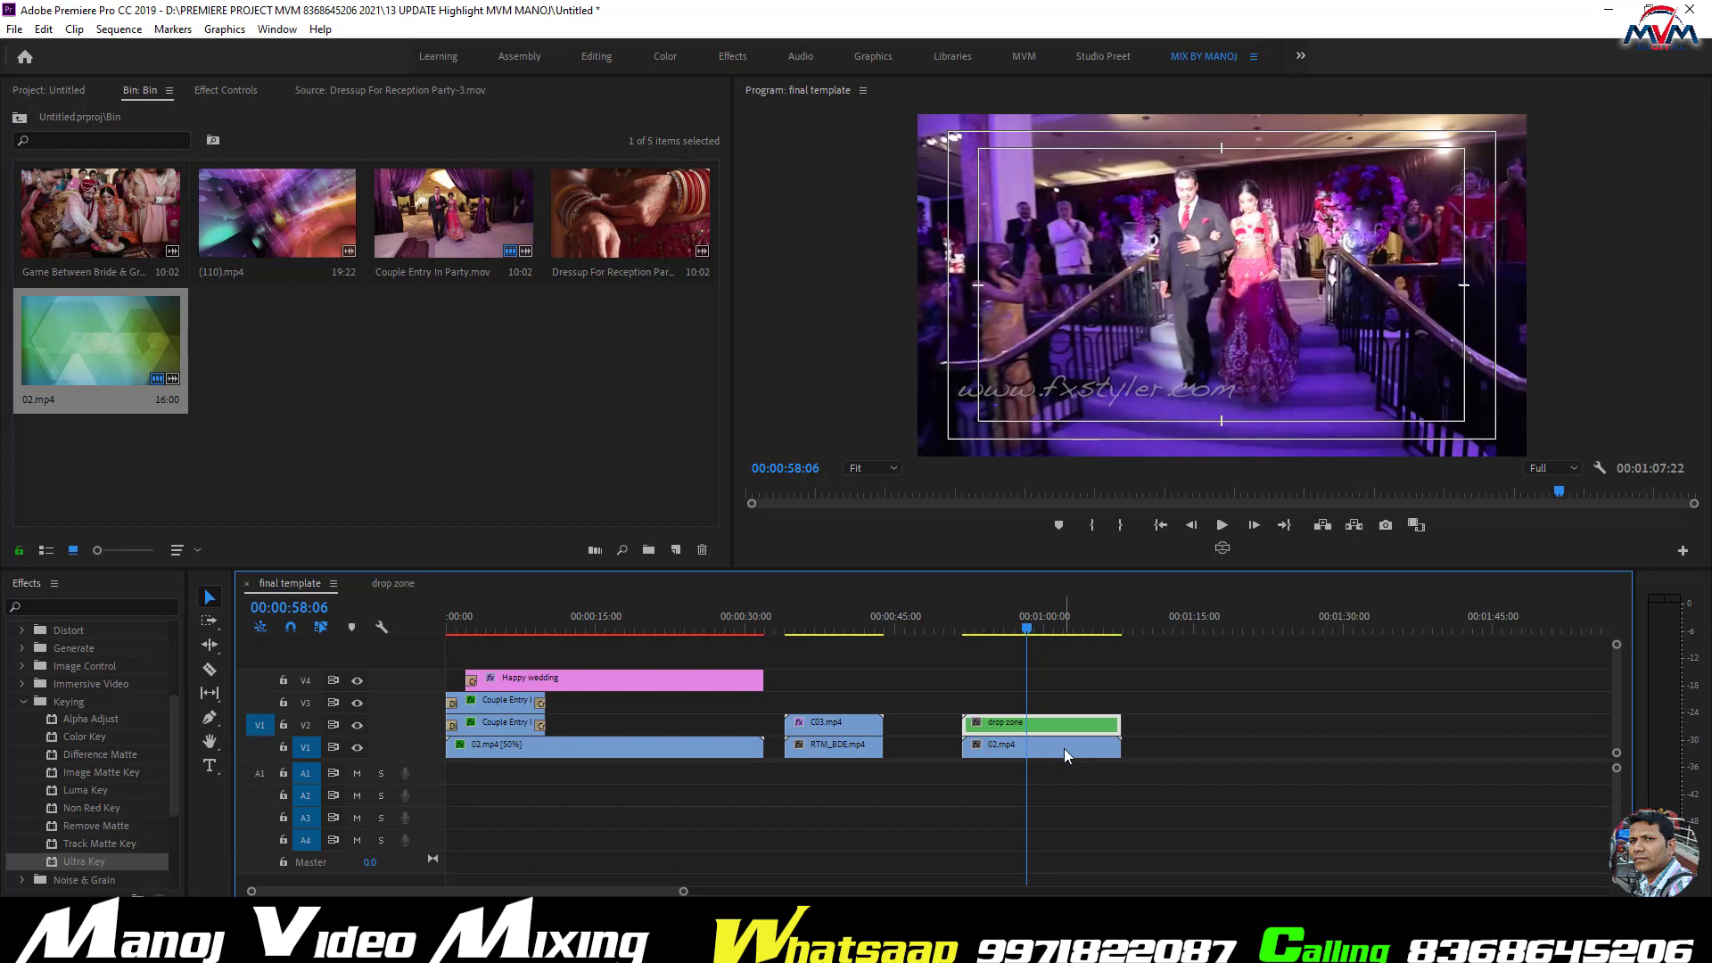
{"action": "left_click", "coordinate": [1045, 744]}
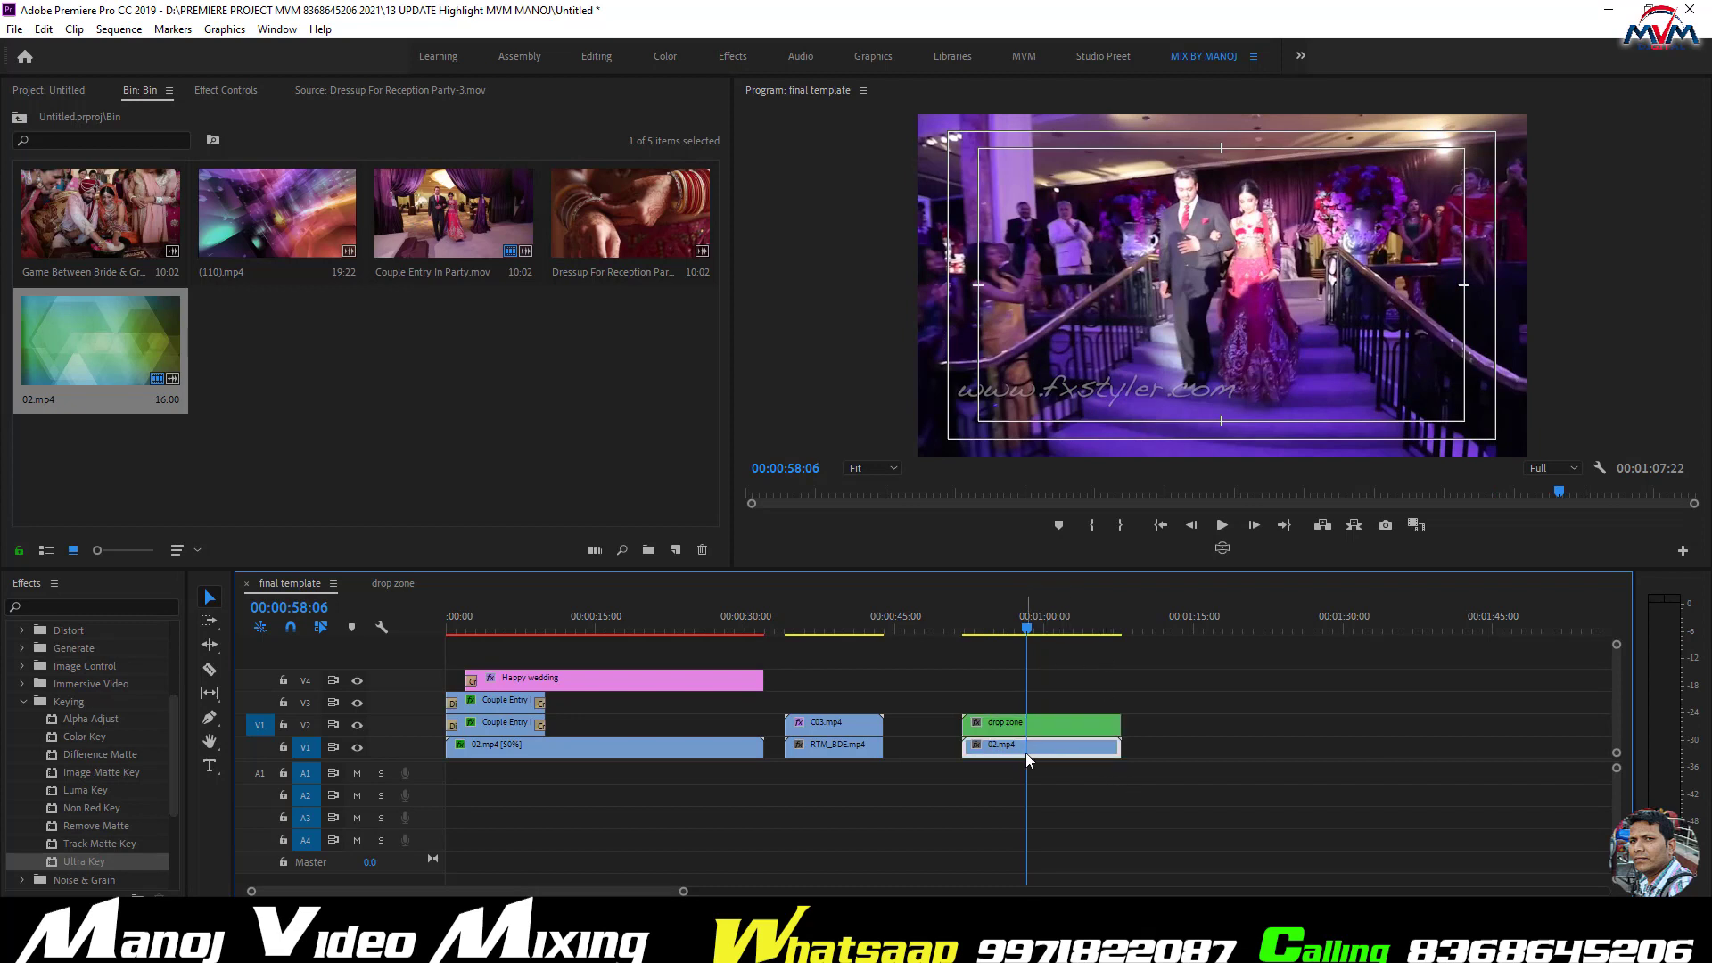
{"action": "left_click", "coordinate": [1034, 724]}
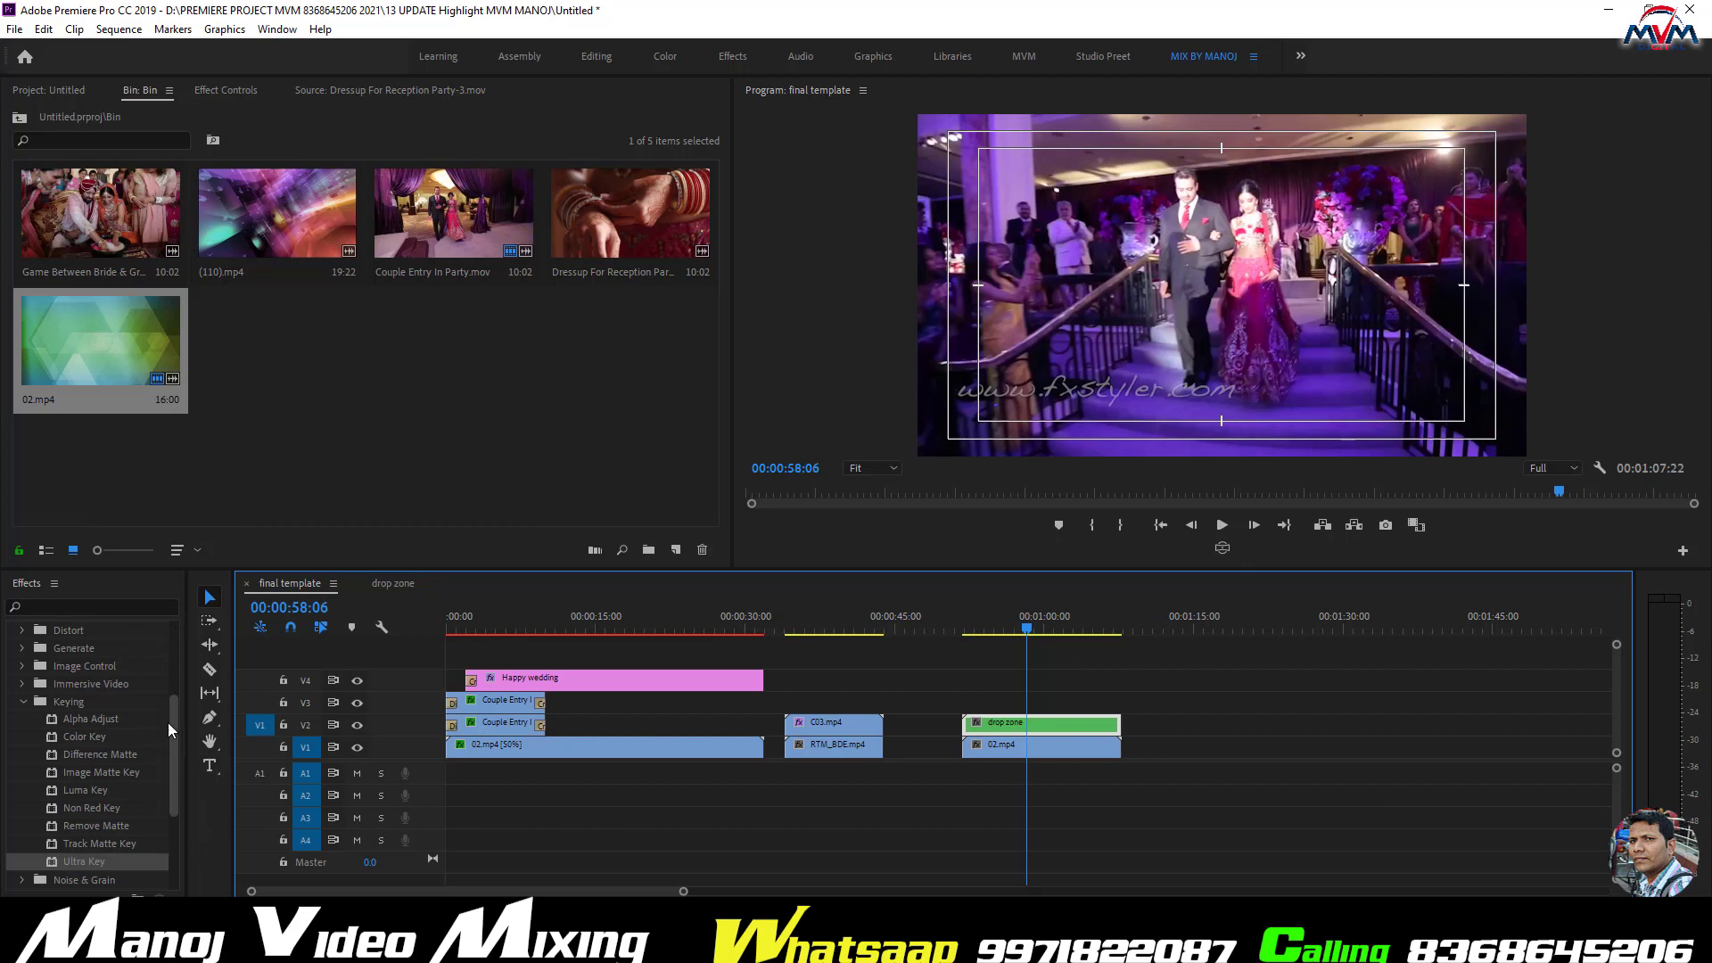
{"action": "left_click_drag", "start_coordinate": [175, 720], "coordinate": [173, 628]}
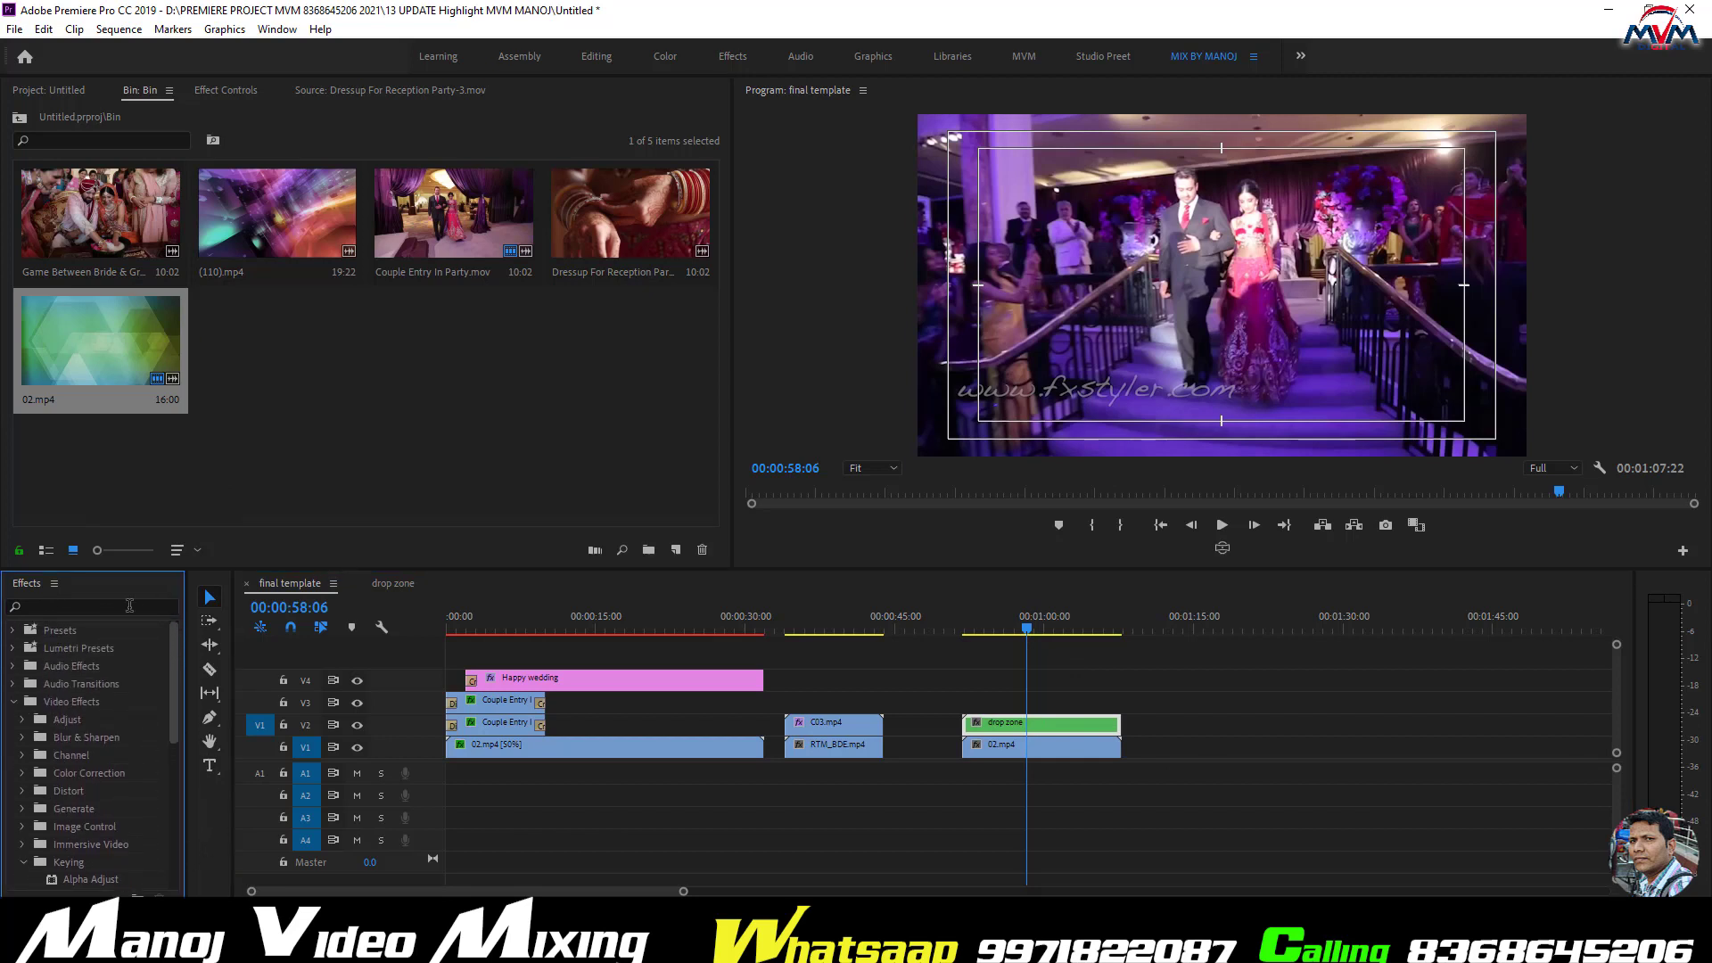
{"action": "left_click", "coordinate": [101, 606]}
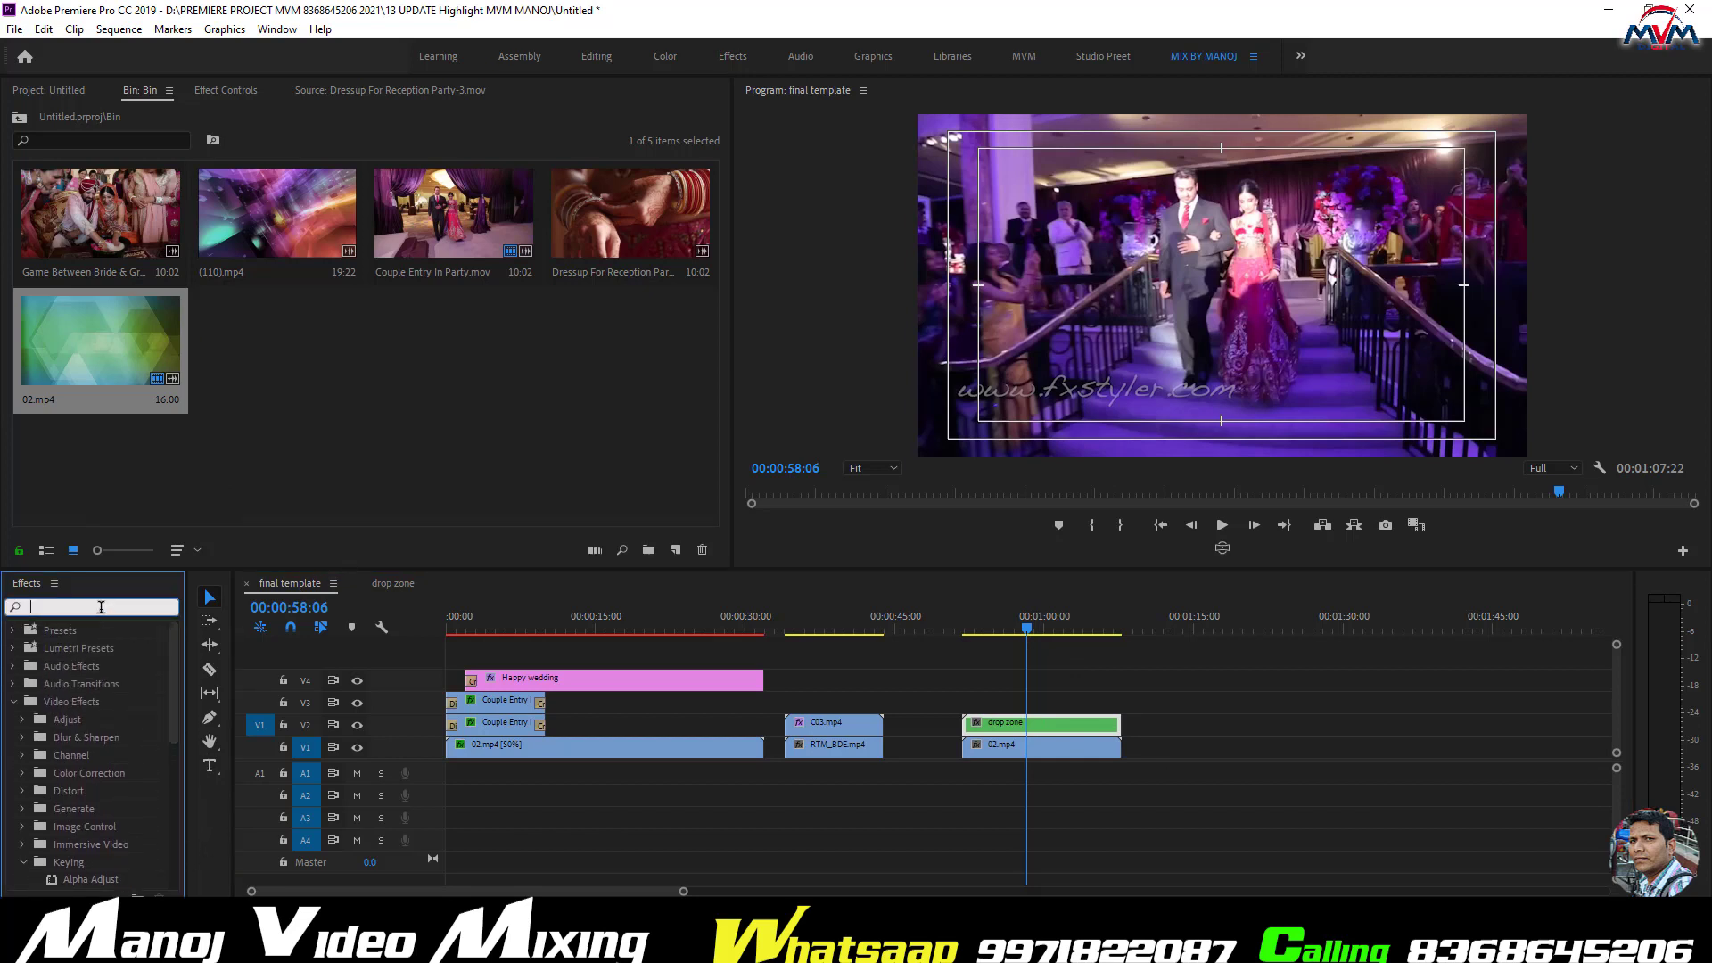
{"action": "type", "text": "3"}
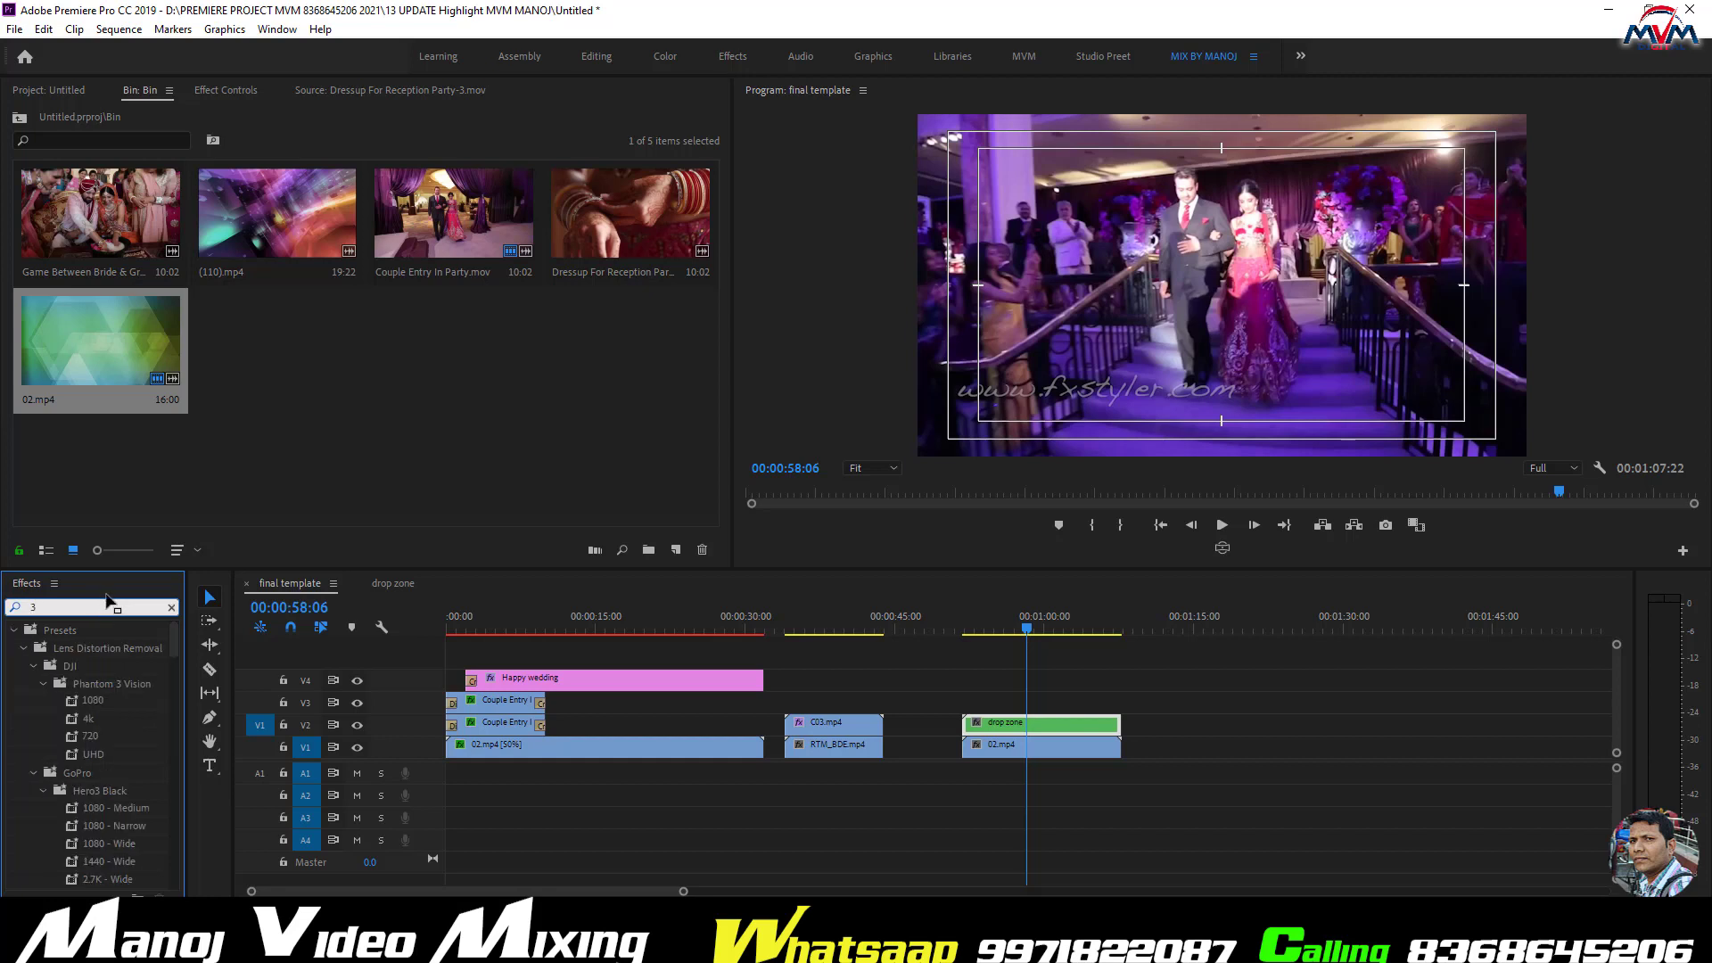
{"action": "type", "text": "d"}
{"action": "left_click", "coordinate": [65, 741]}
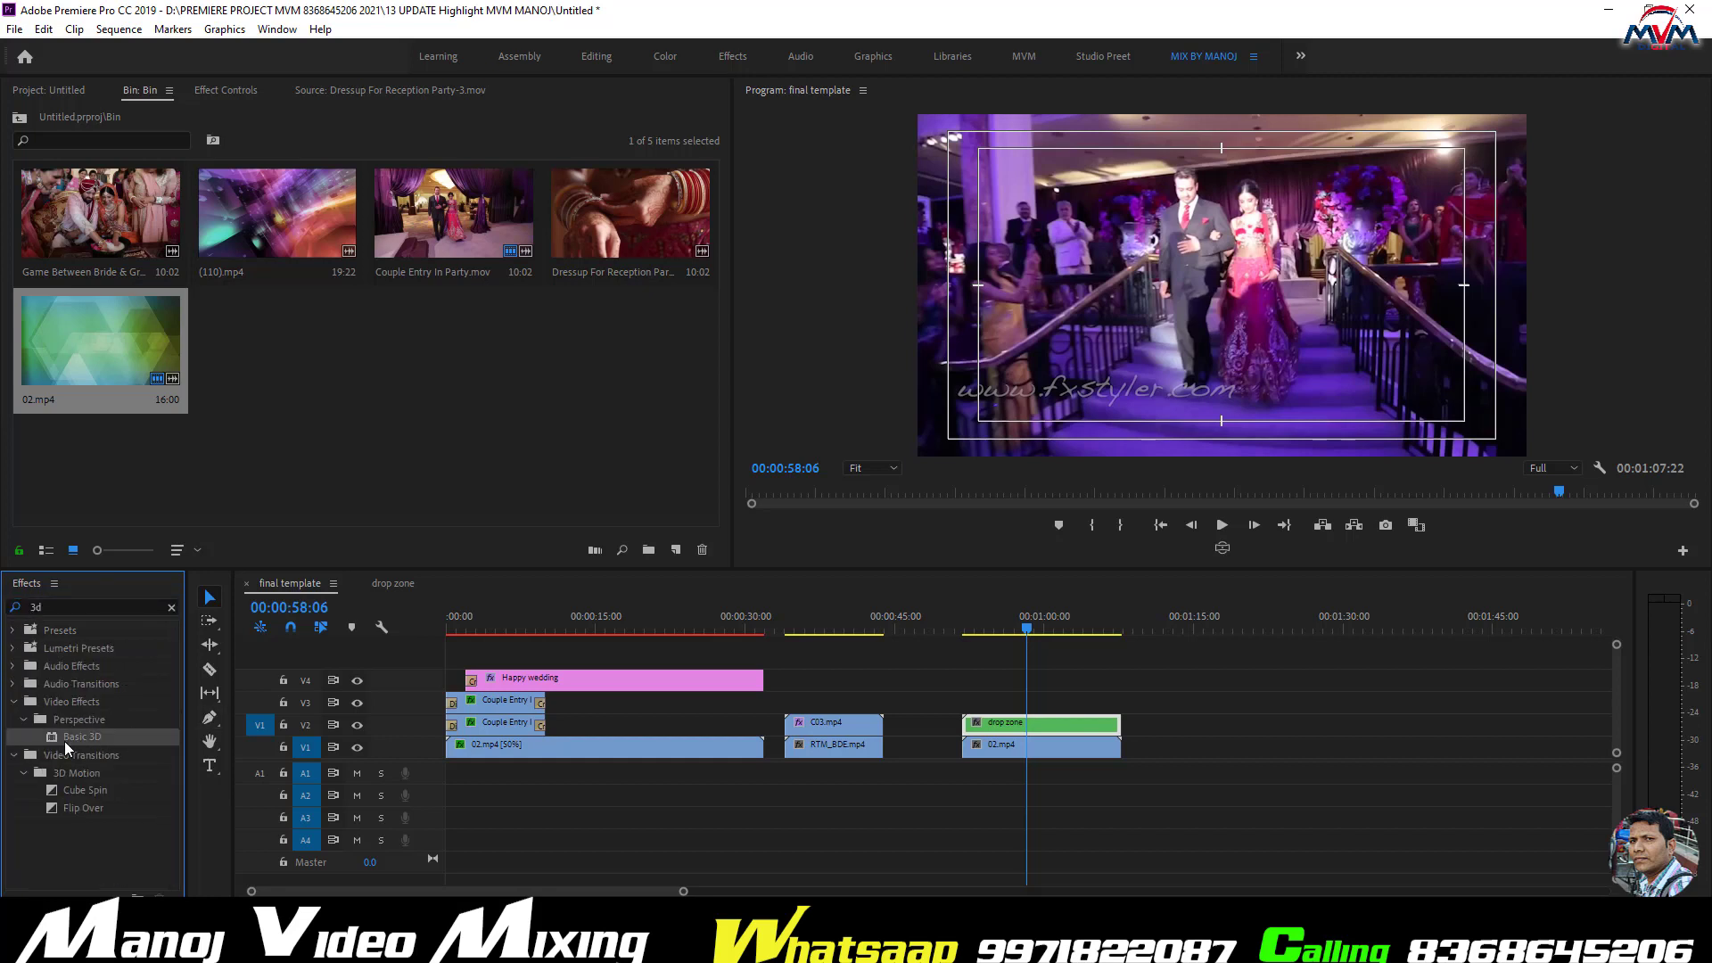
{"action": "left_click_drag", "start_coordinate": [64, 740], "coordinate": [978, 722]}
- Scale the drop zone nest down to 69 so the background clip shows around it
{"action": "left_click", "coordinate": [217, 93]}
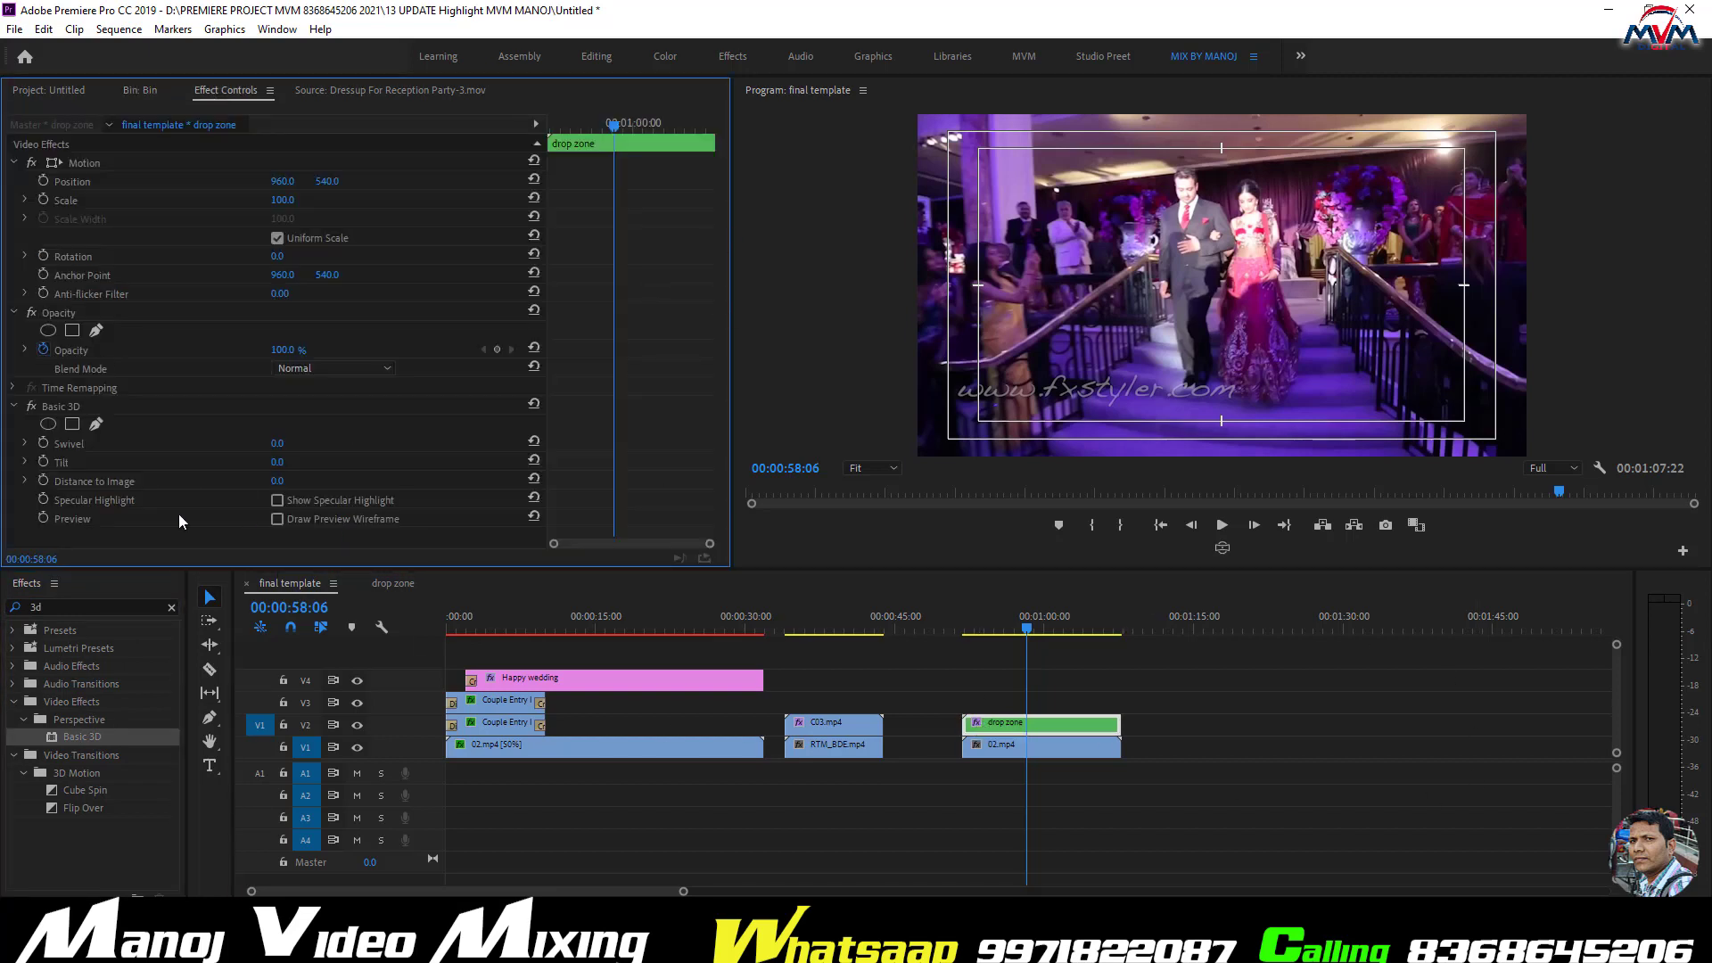
{"action": "left_click", "coordinate": [281, 200]}
{"action": "type", "text": "75"}
{"action": "key", "text": "Return"}
{"action": "left_click_drag", "start_coordinate": [280, 200], "coordinate": [269, 200]}
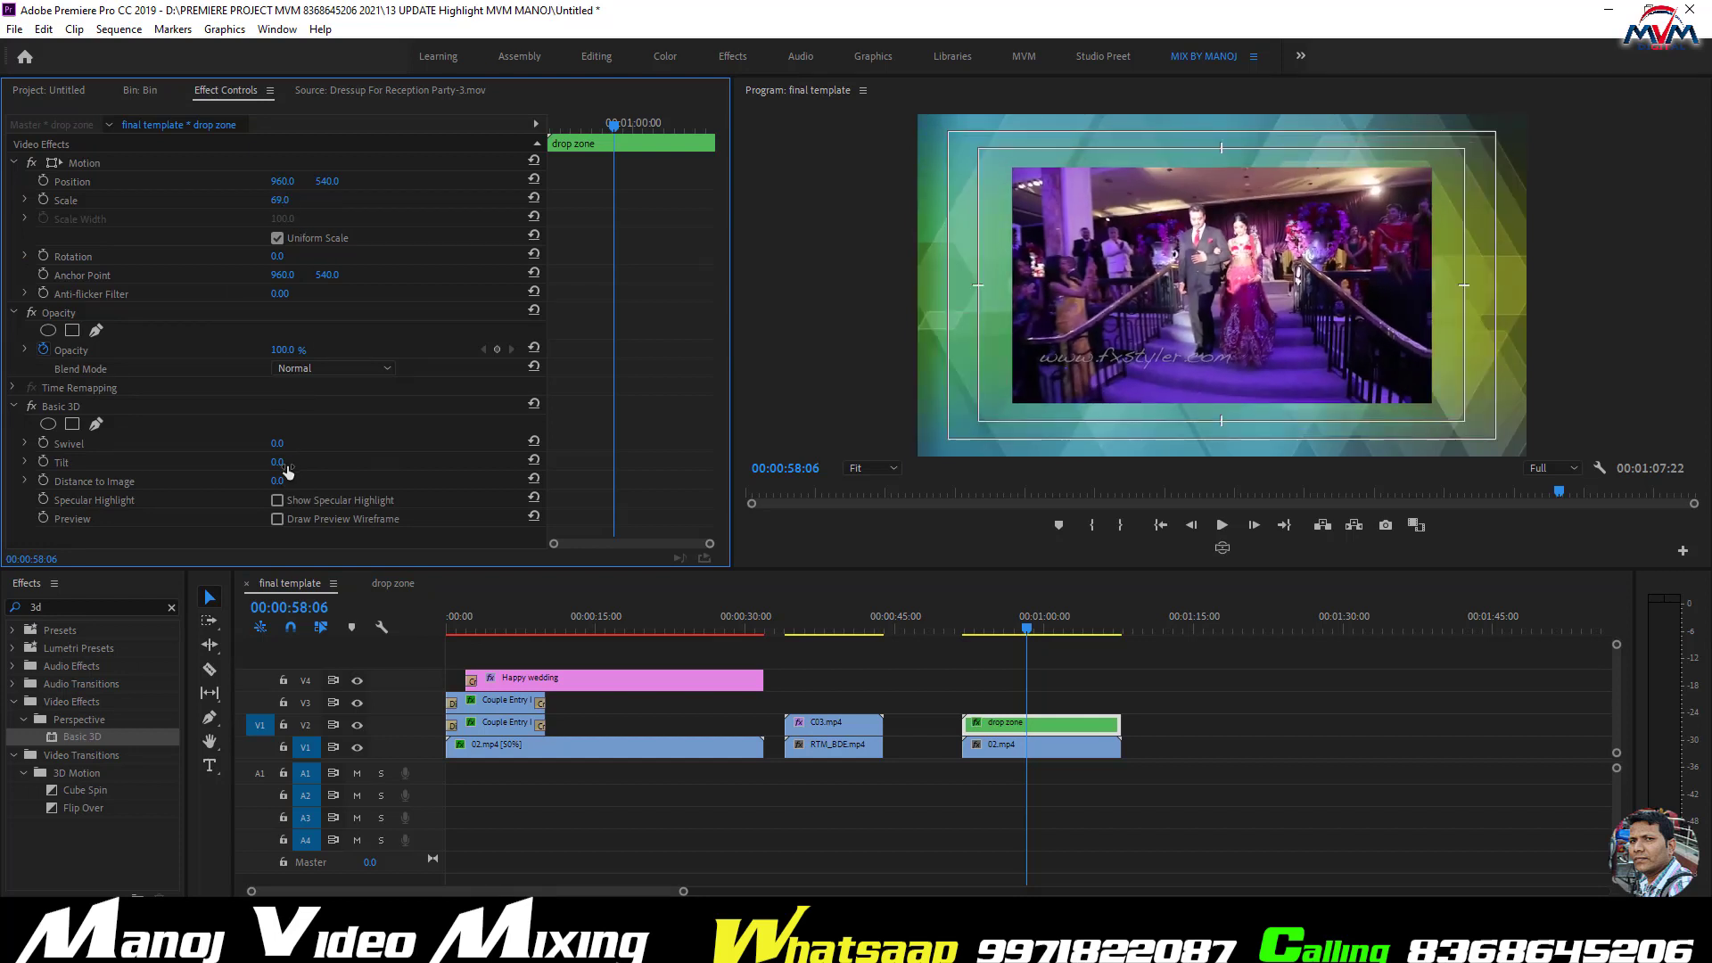
- Give the drop zone nest a Basic 3D swivel of 26° with zero tilt and set its horizontal position to 1136
{"action": "left_click_drag", "start_coordinate": [278, 463], "coordinate": [296, 495]}
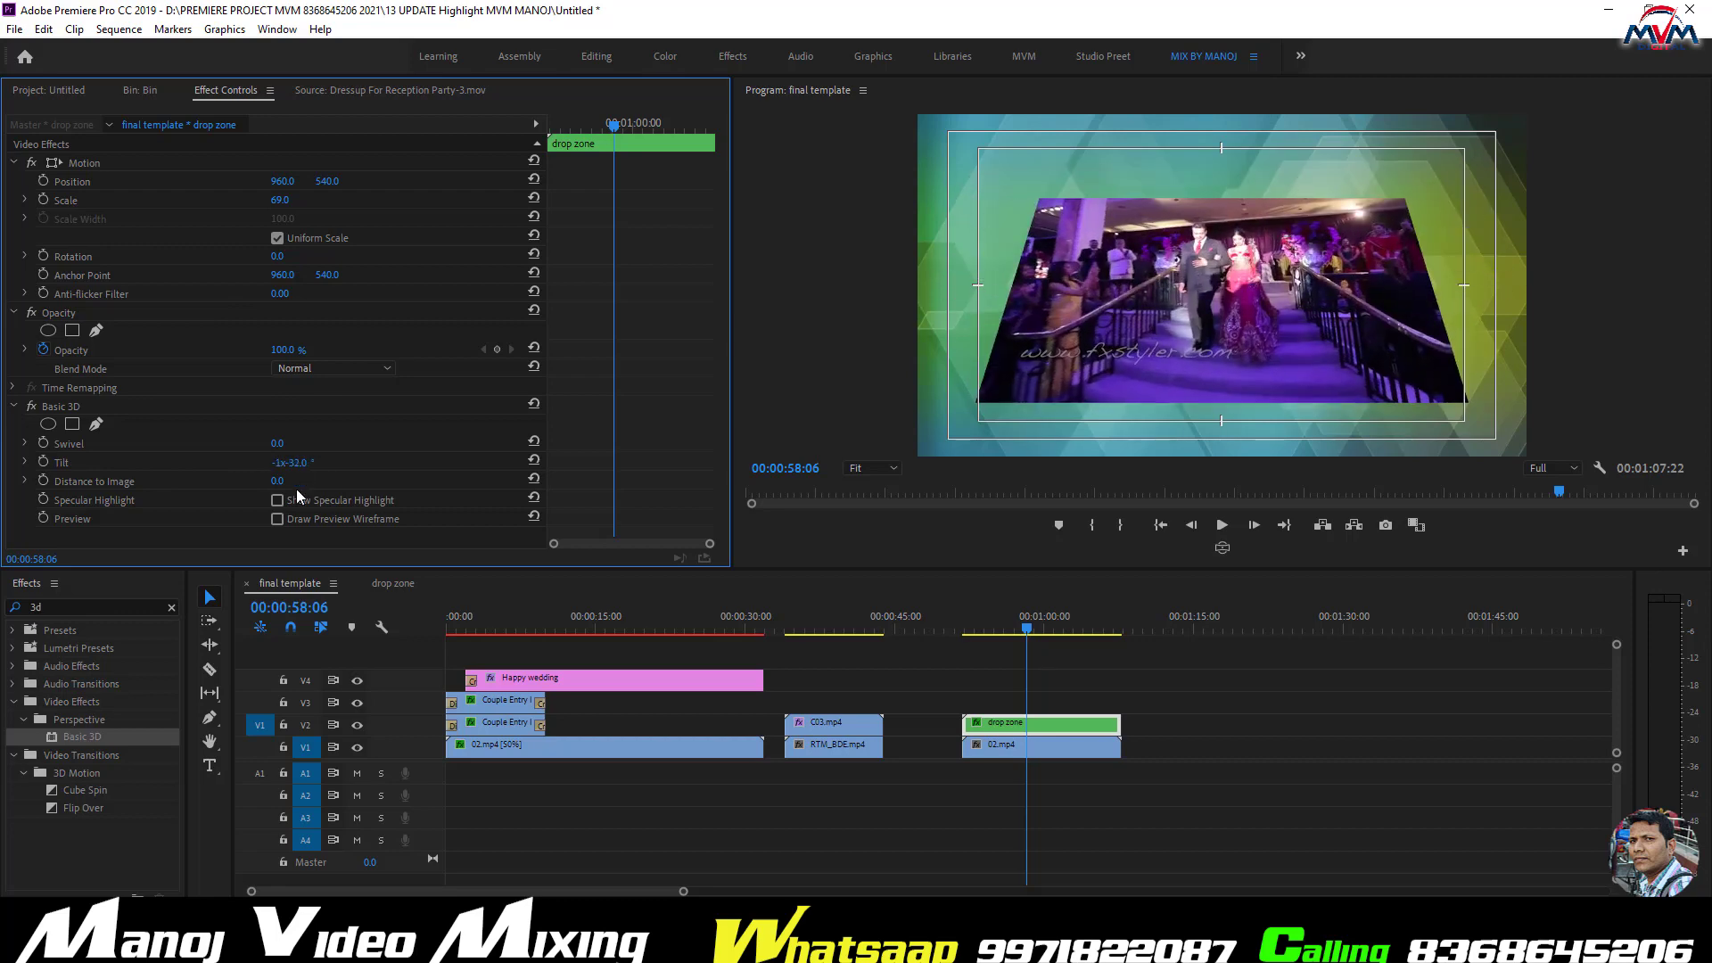
{"action": "left_click", "coordinate": [534, 460]}
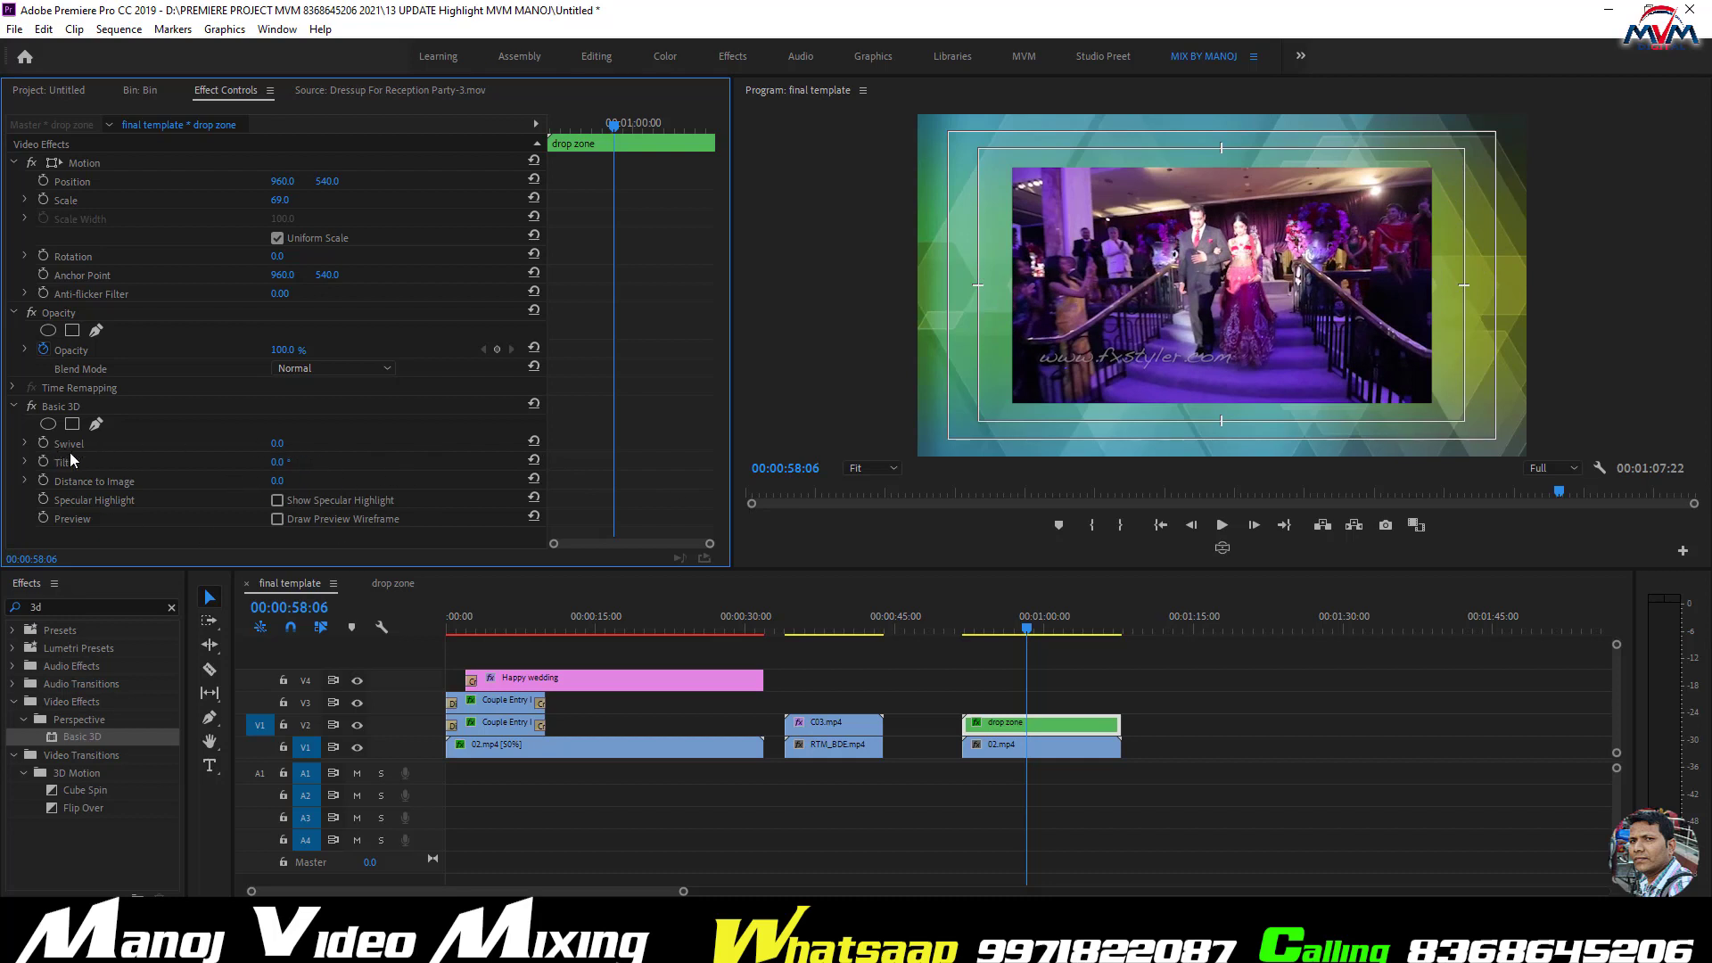
{"action": "left_click_drag", "start_coordinate": [278, 446], "coordinate": [300, 446]}
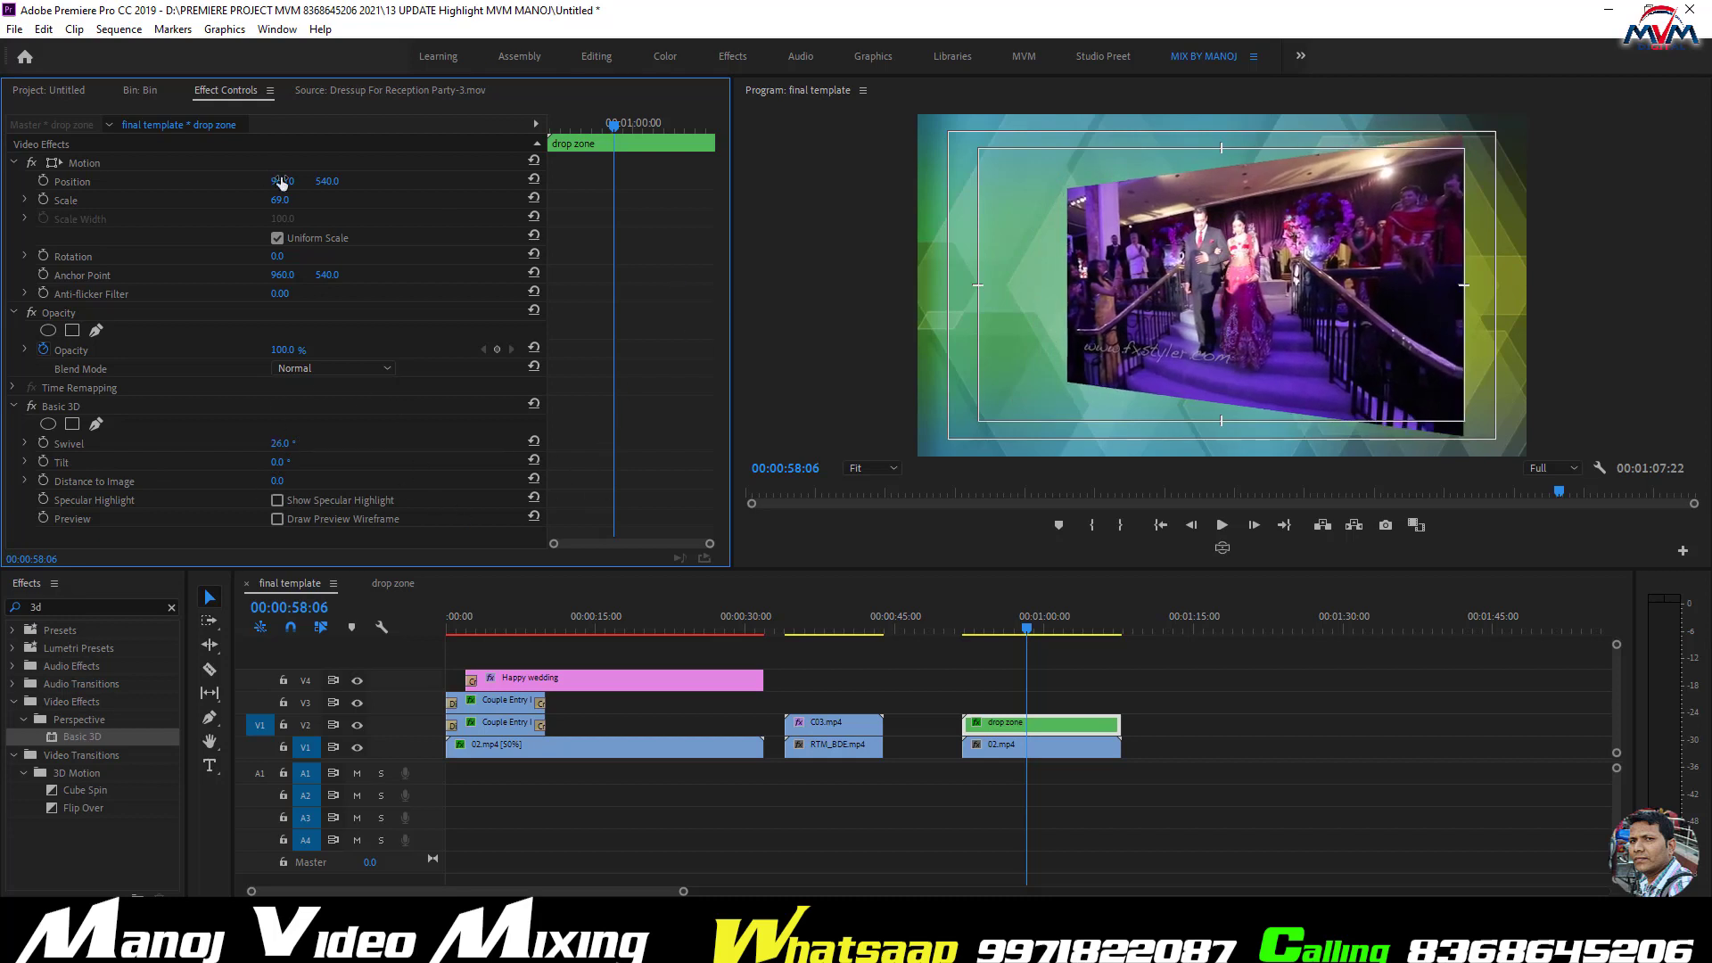
{"action": "left_click_drag", "start_coordinate": [284, 182], "coordinate": [441, 182]}
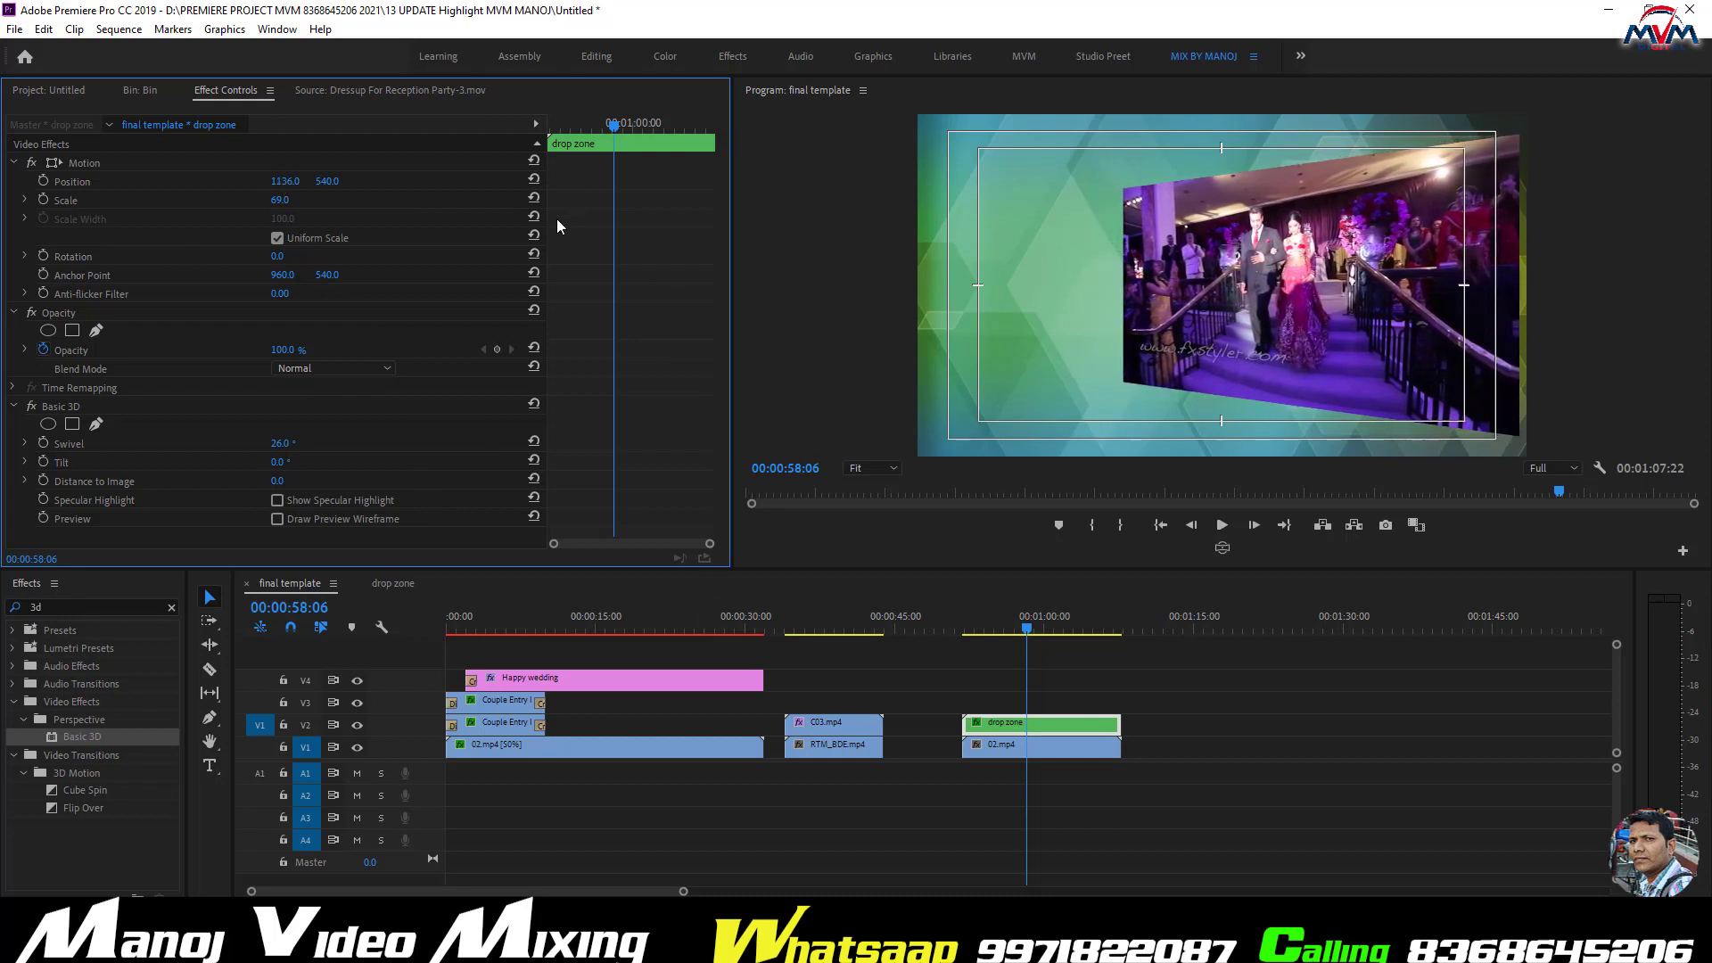
- Duplicate the drop zone nest from V2 onto V3 and set the copy's scale to 66
{"action": "left_click", "coordinate": [1078, 729]}
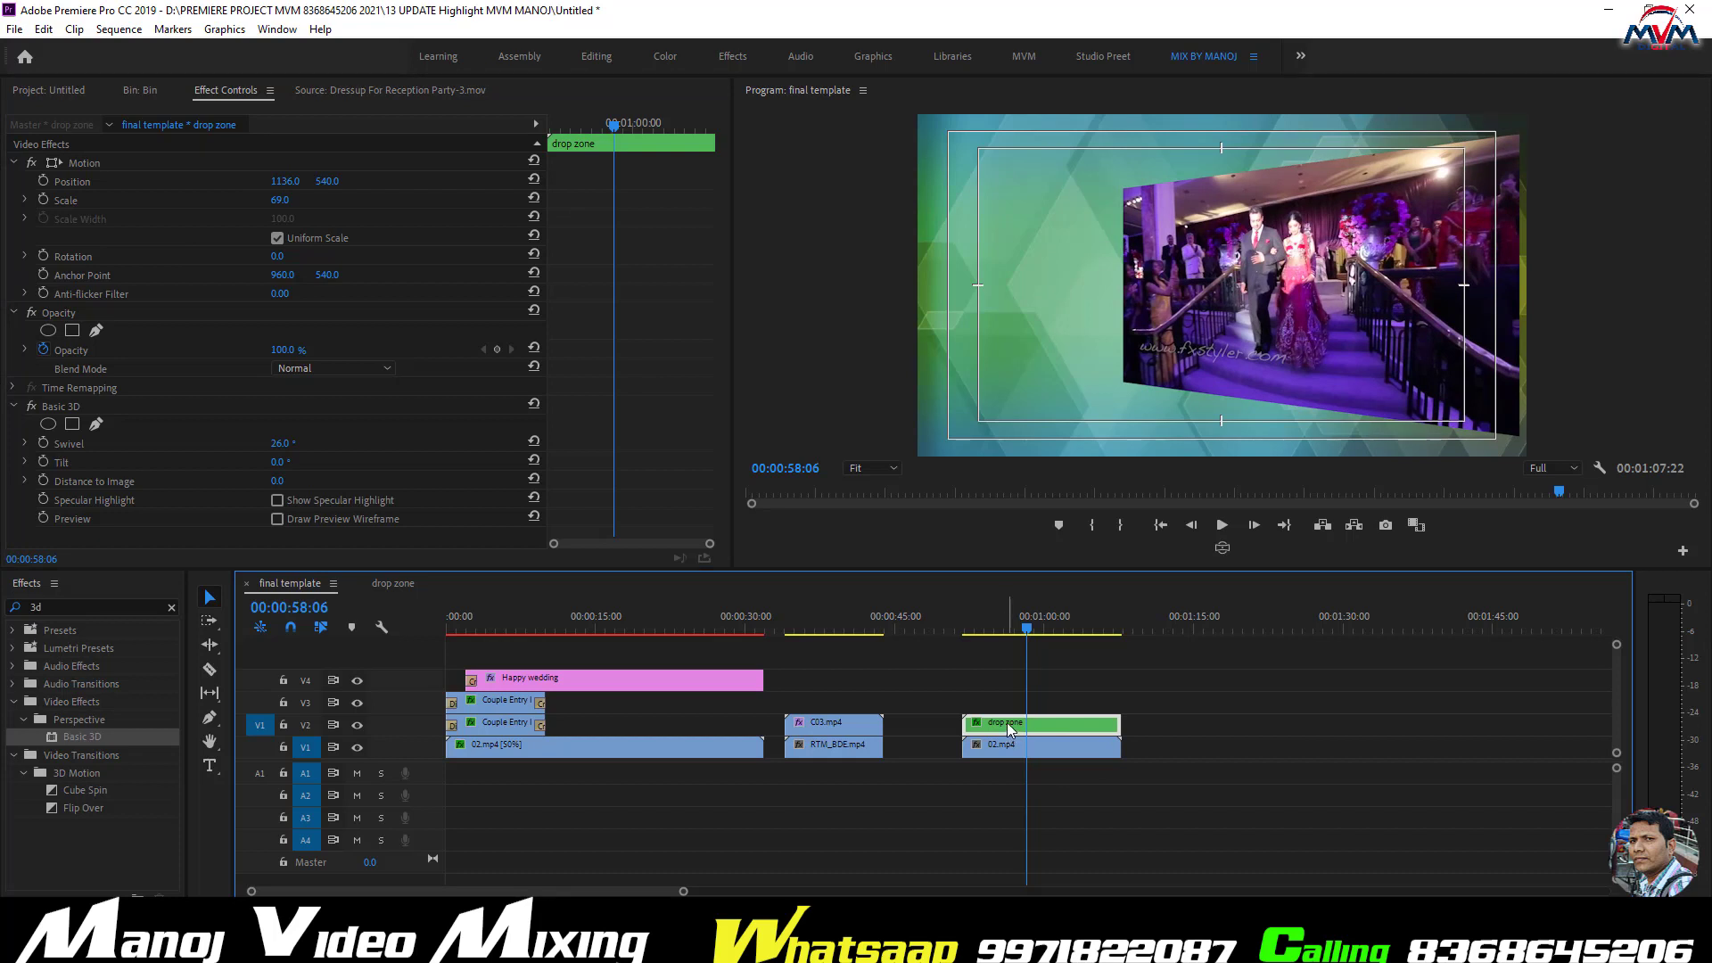
{"action": "left_click_drag", "start_coordinate": [1007, 723], "coordinate": [1010, 706]}
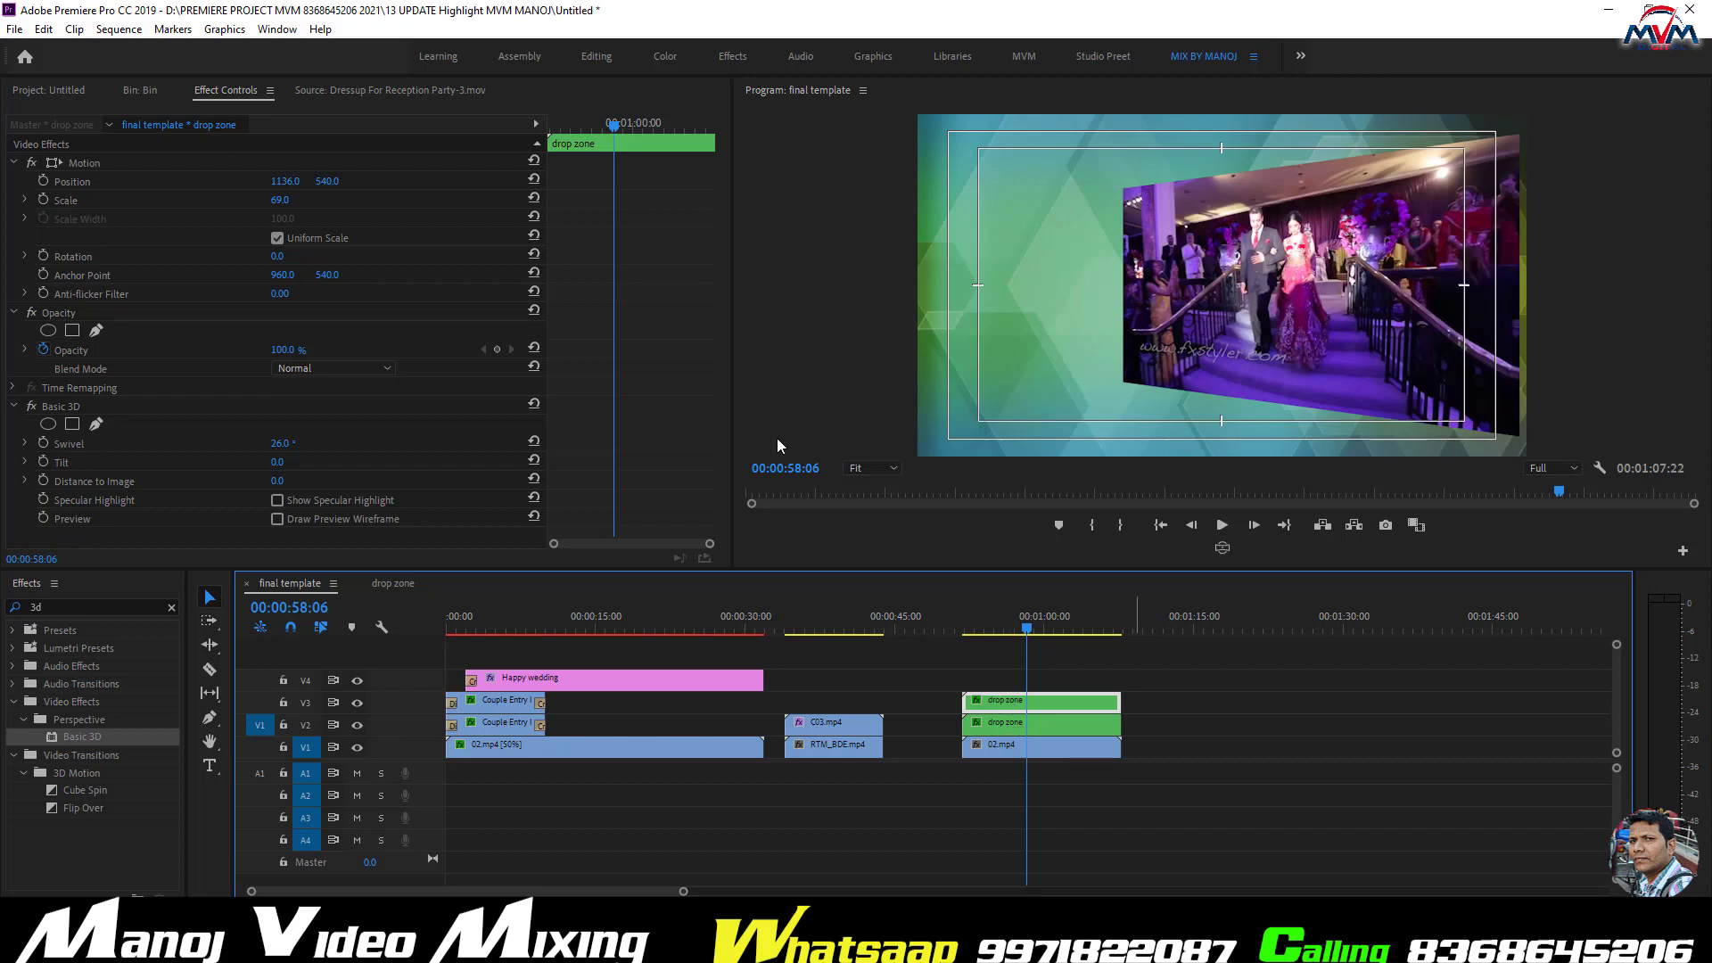
{"action": "left_click", "coordinate": [276, 200]}
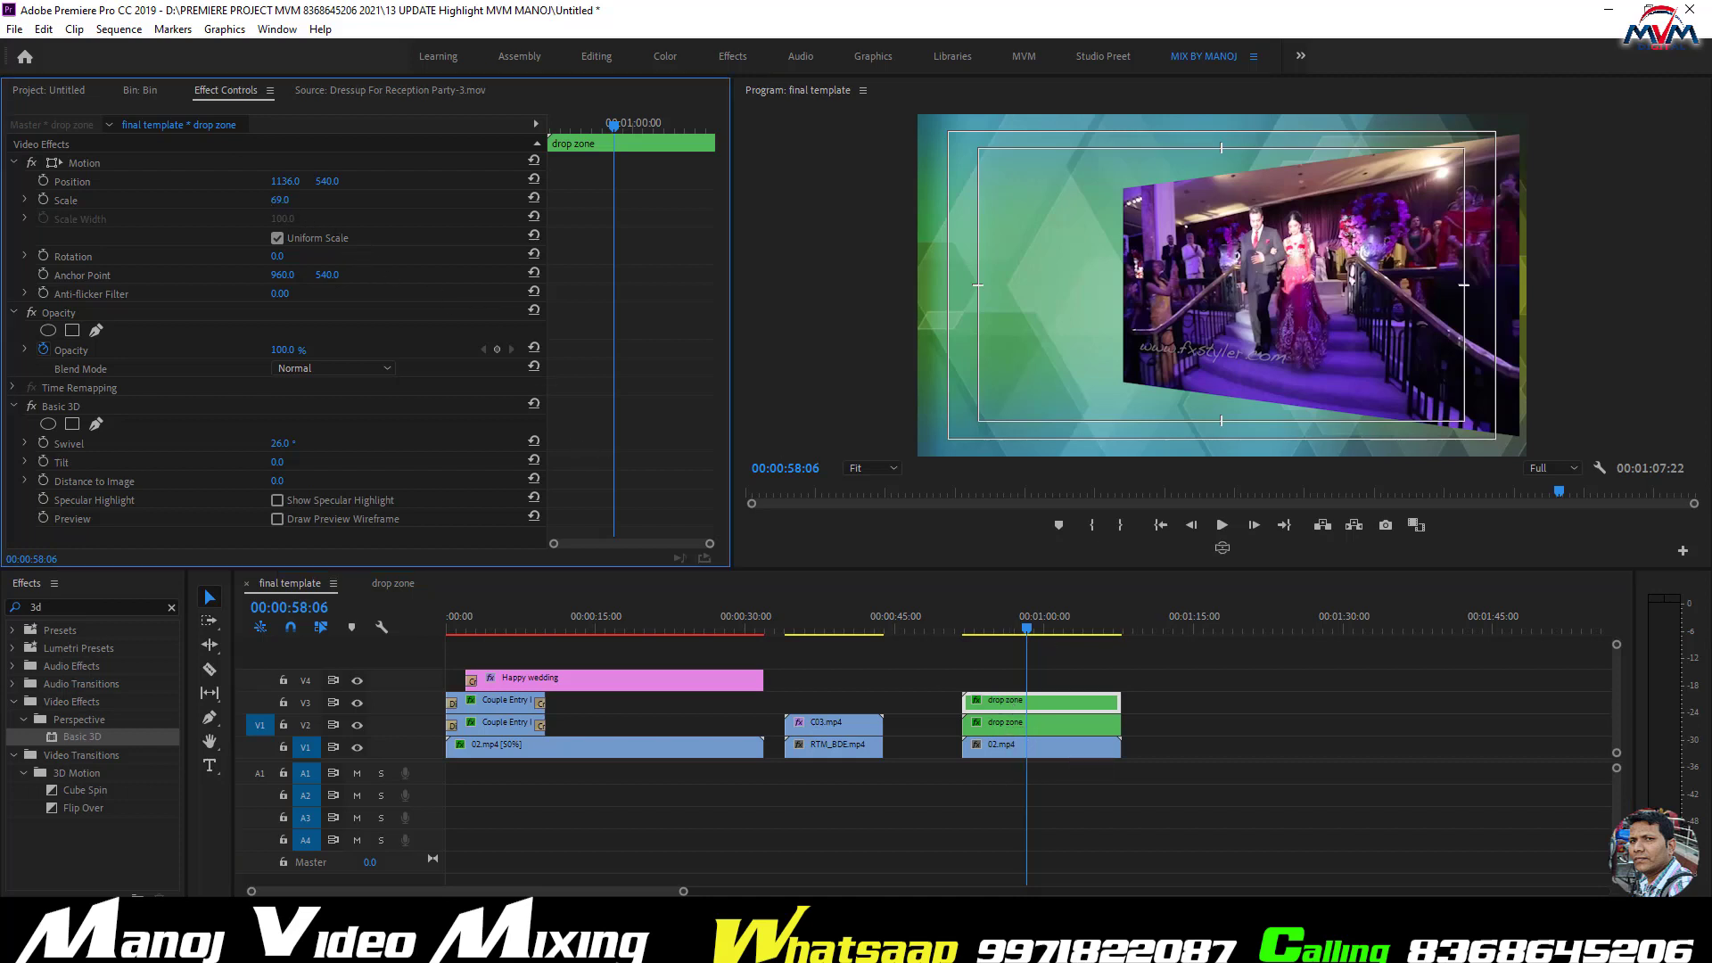
{"action": "left_click_drag", "start_coordinate": [277, 199], "coordinate": [277, 200]}
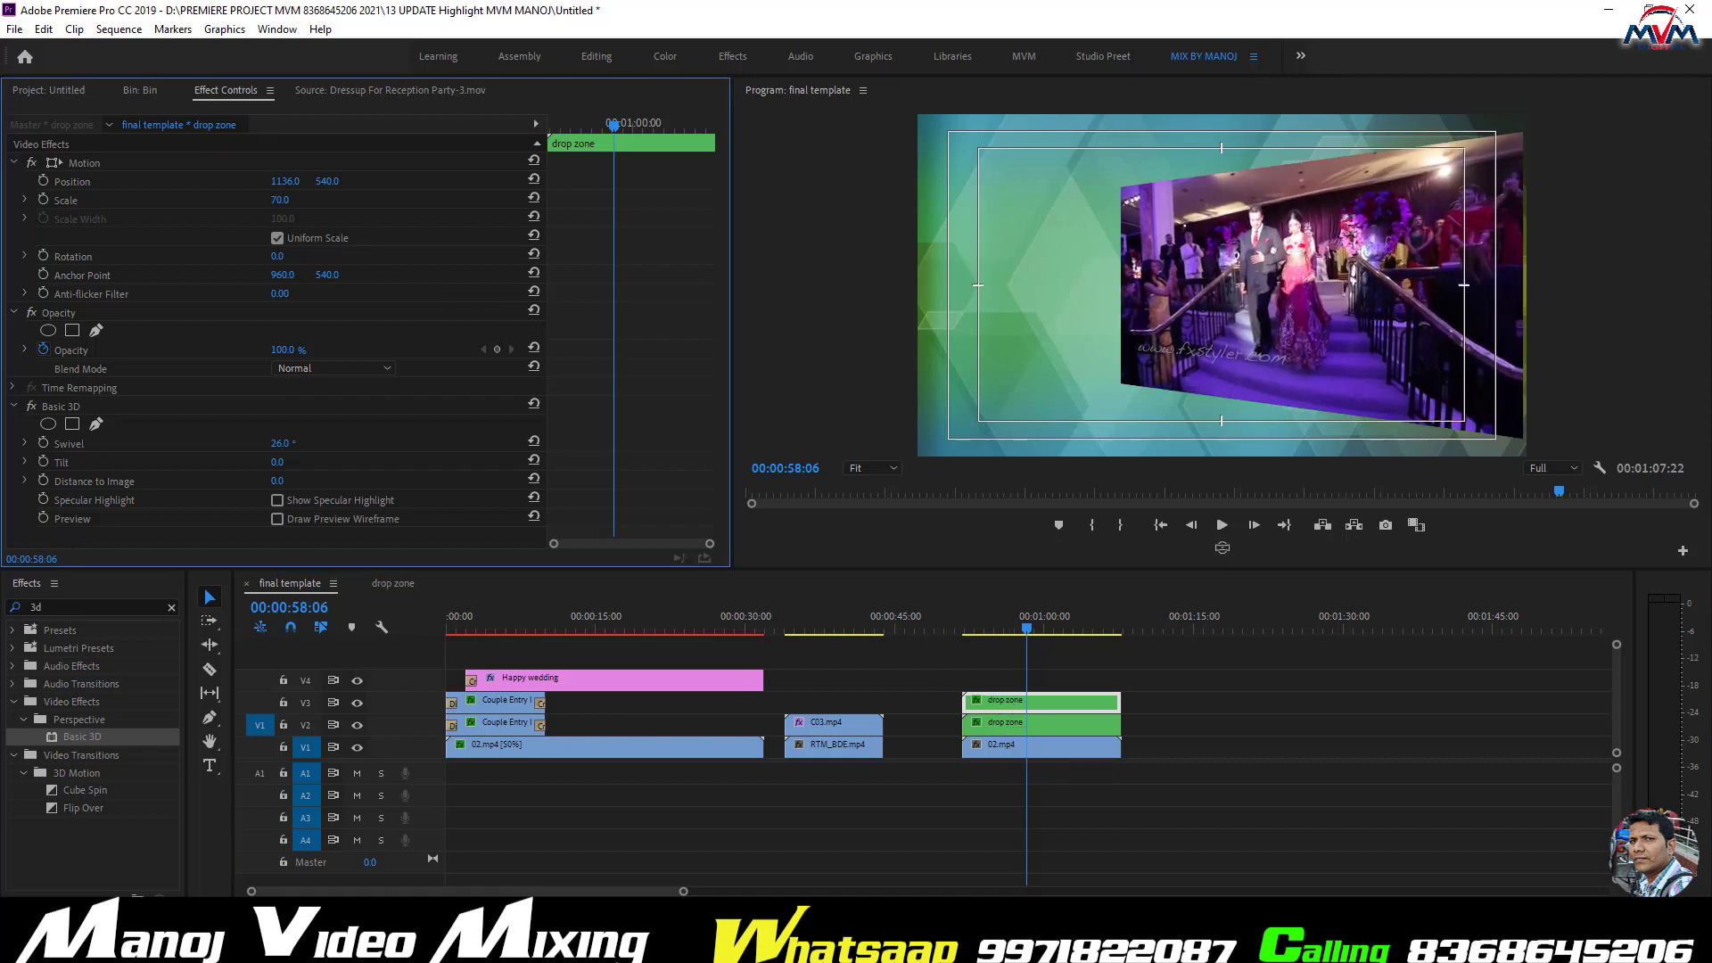
{"action": "key", "text": "Down"}
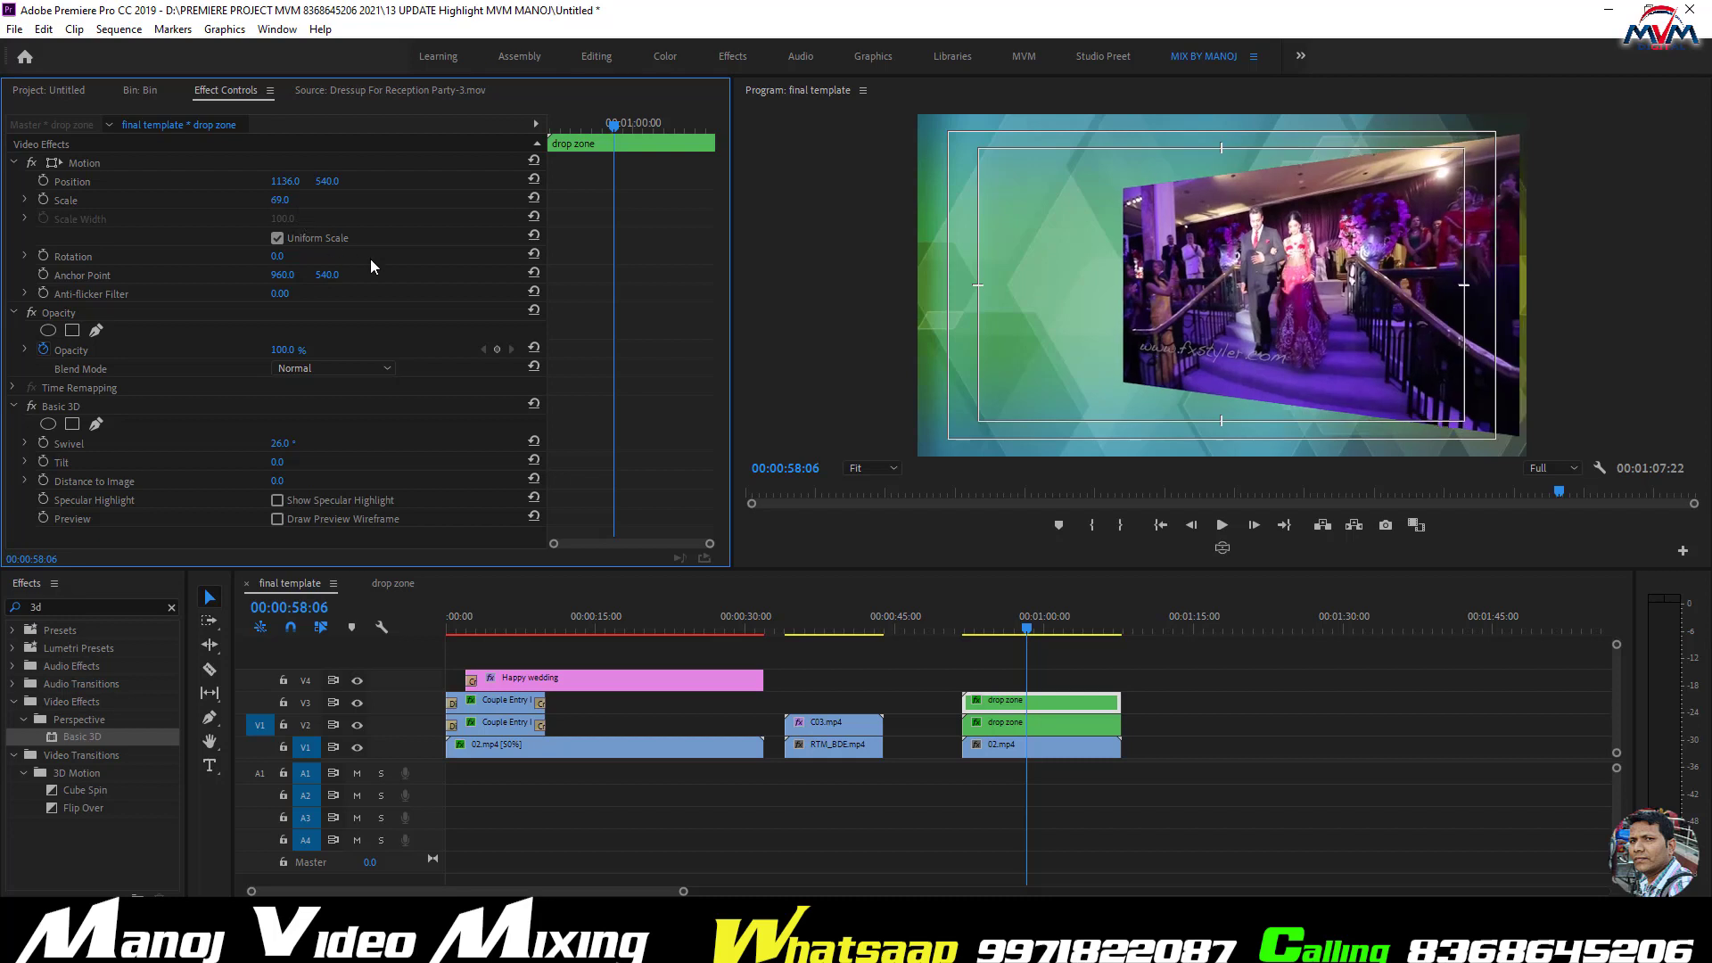
{"action": "left_click_drag", "start_coordinate": [296, 208], "coordinate": [296, 206]}
{"action": "left_click", "coordinate": [296, 206]}
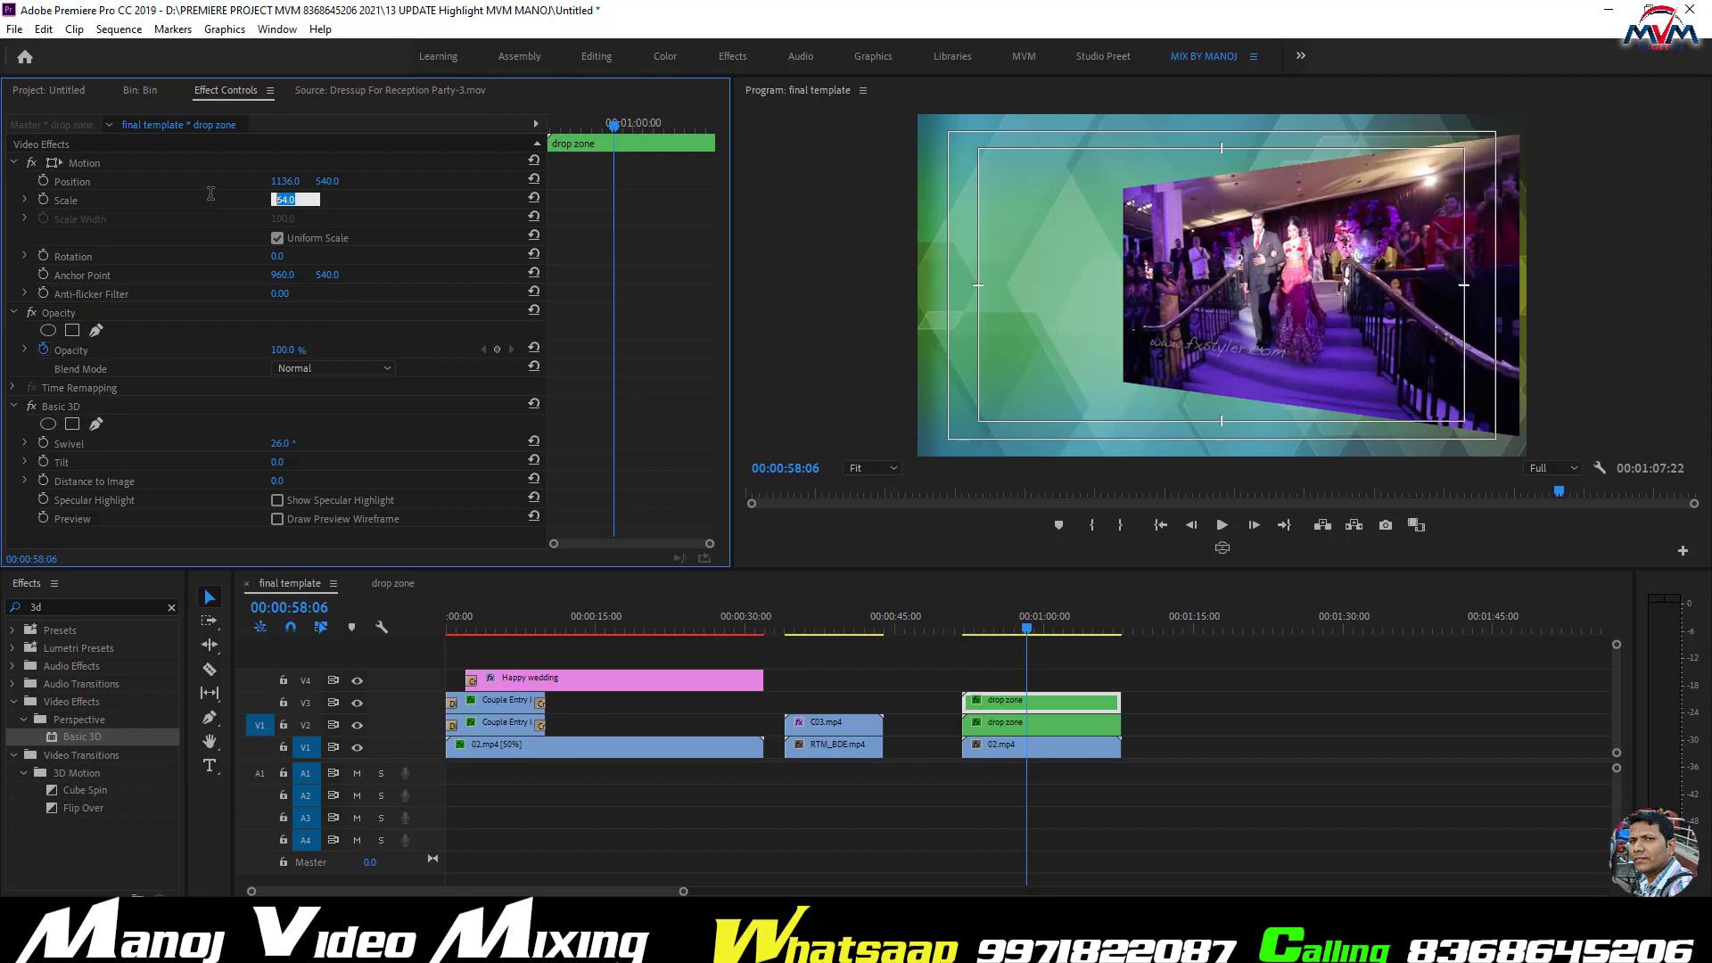
{"action": "type", "text": "66"}
{"action": "key", "text": "Return"}
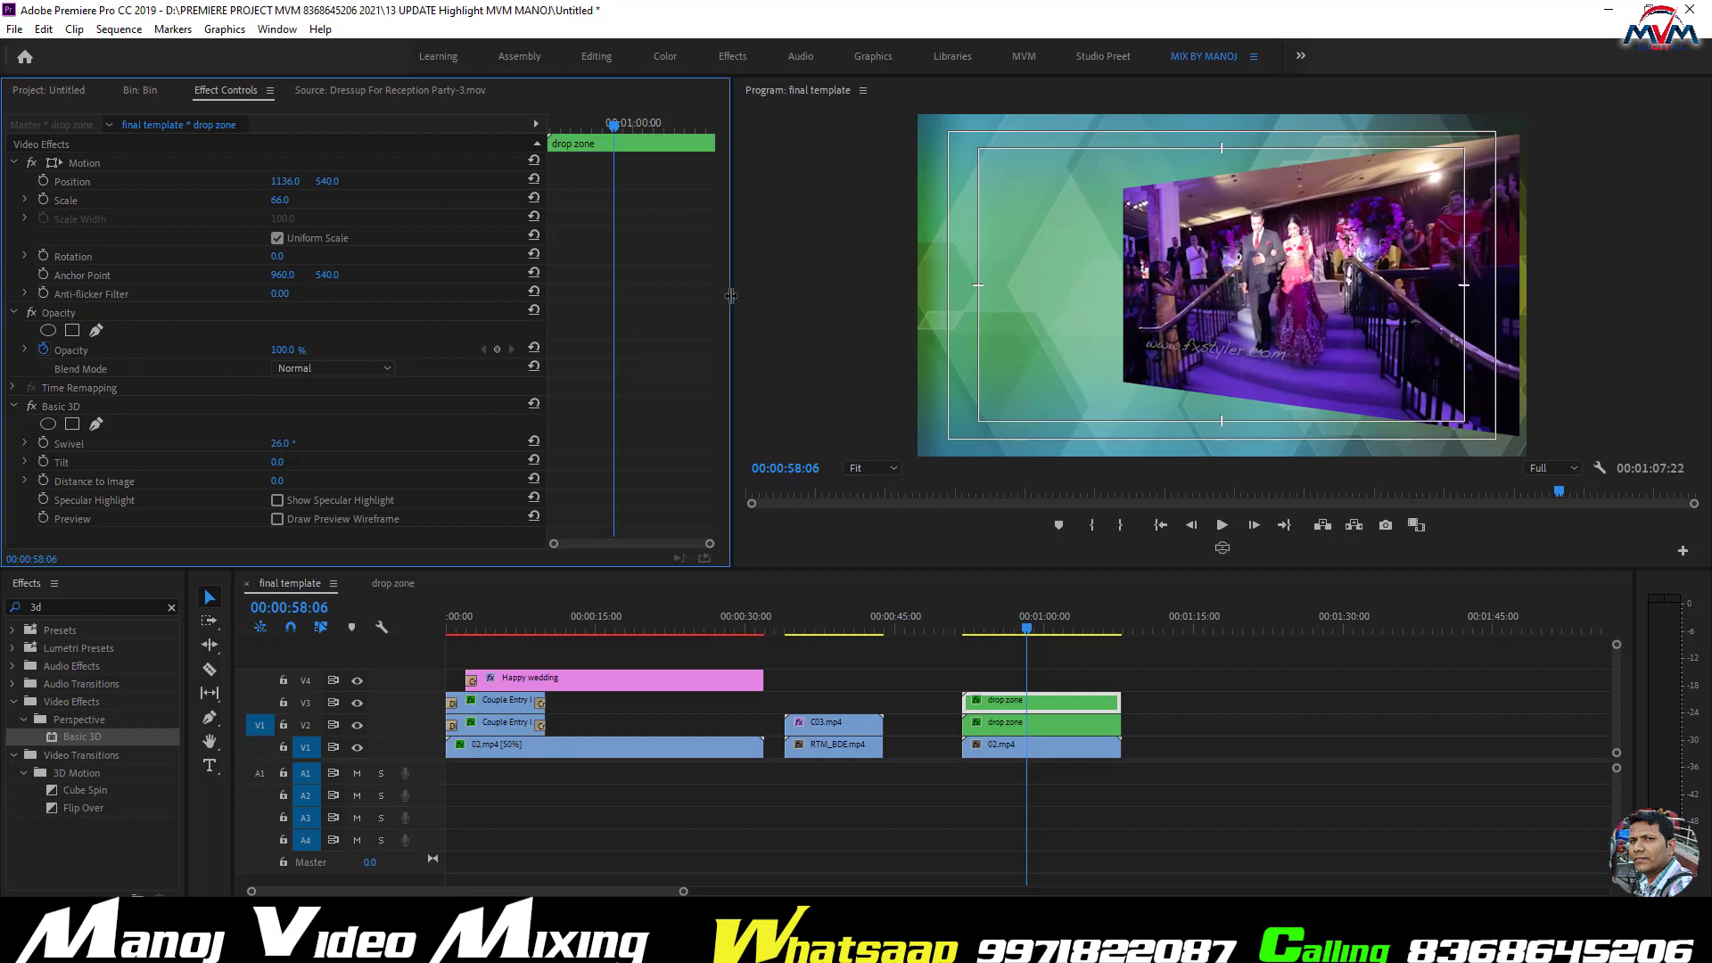
- Clear the effects search, switch to the Color workspace and show the Lumetri Color controls
{"action": "left_click", "coordinate": [172, 608]}
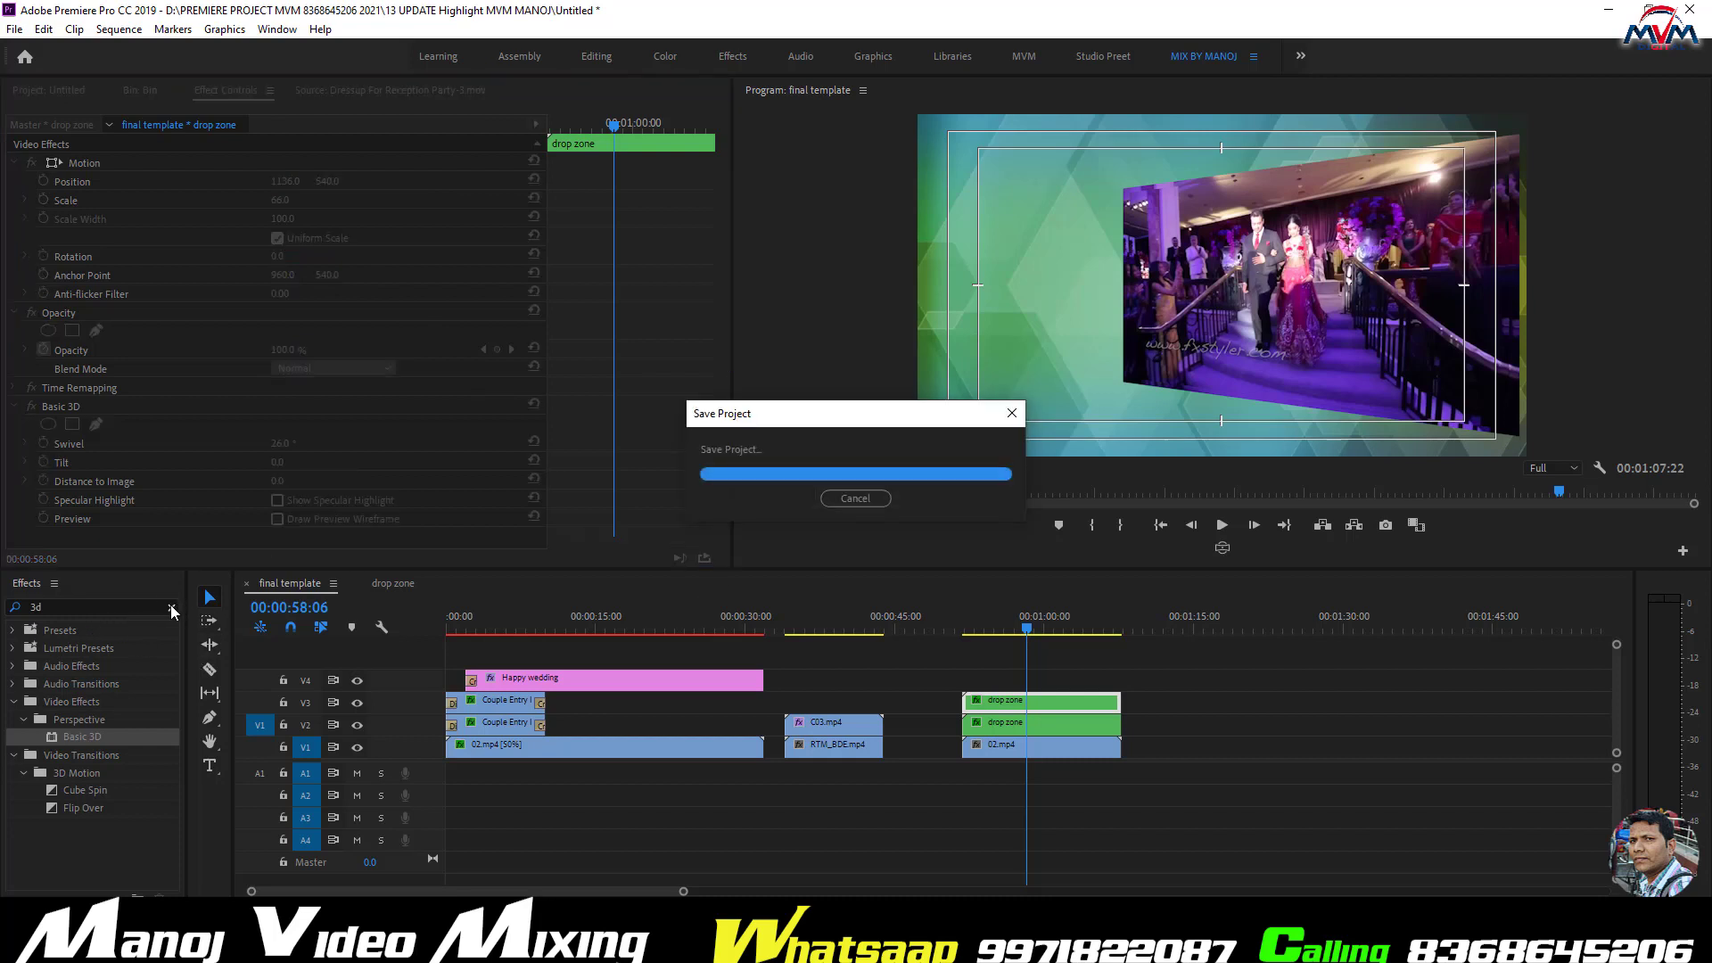
{"action": "left_click", "coordinate": [13, 704]}
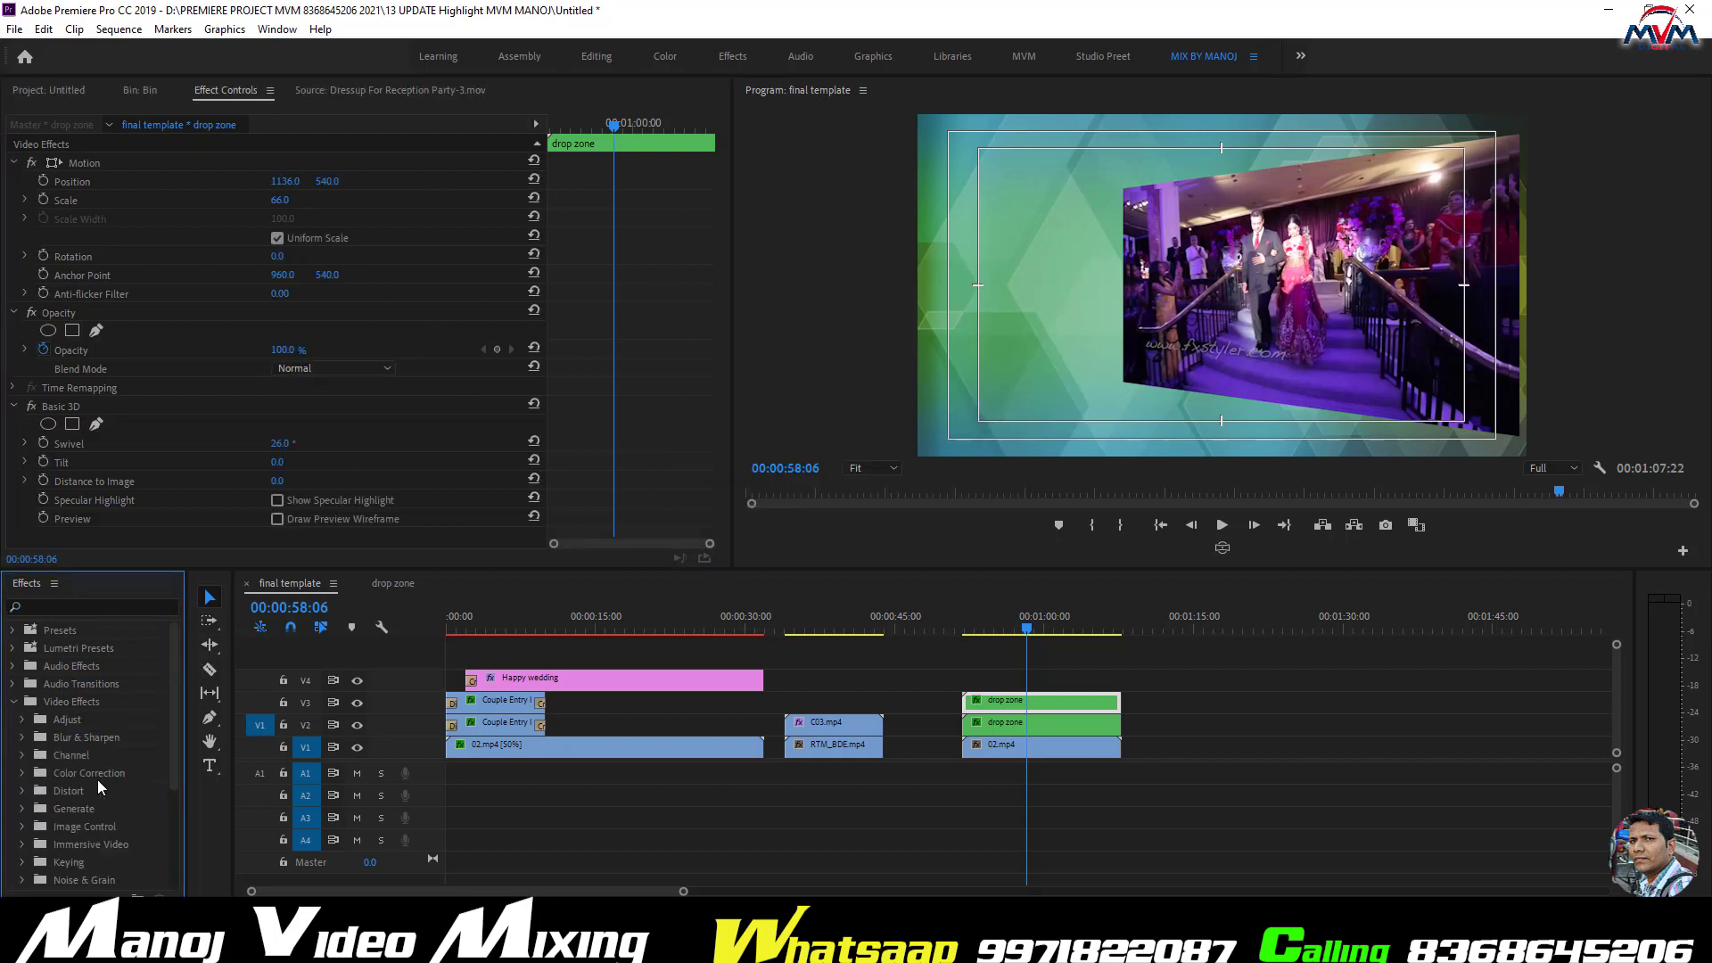
{"action": "scroll", "coordinate": [123, 779], "scroll_direction": "down", "scroll_amount": 3}
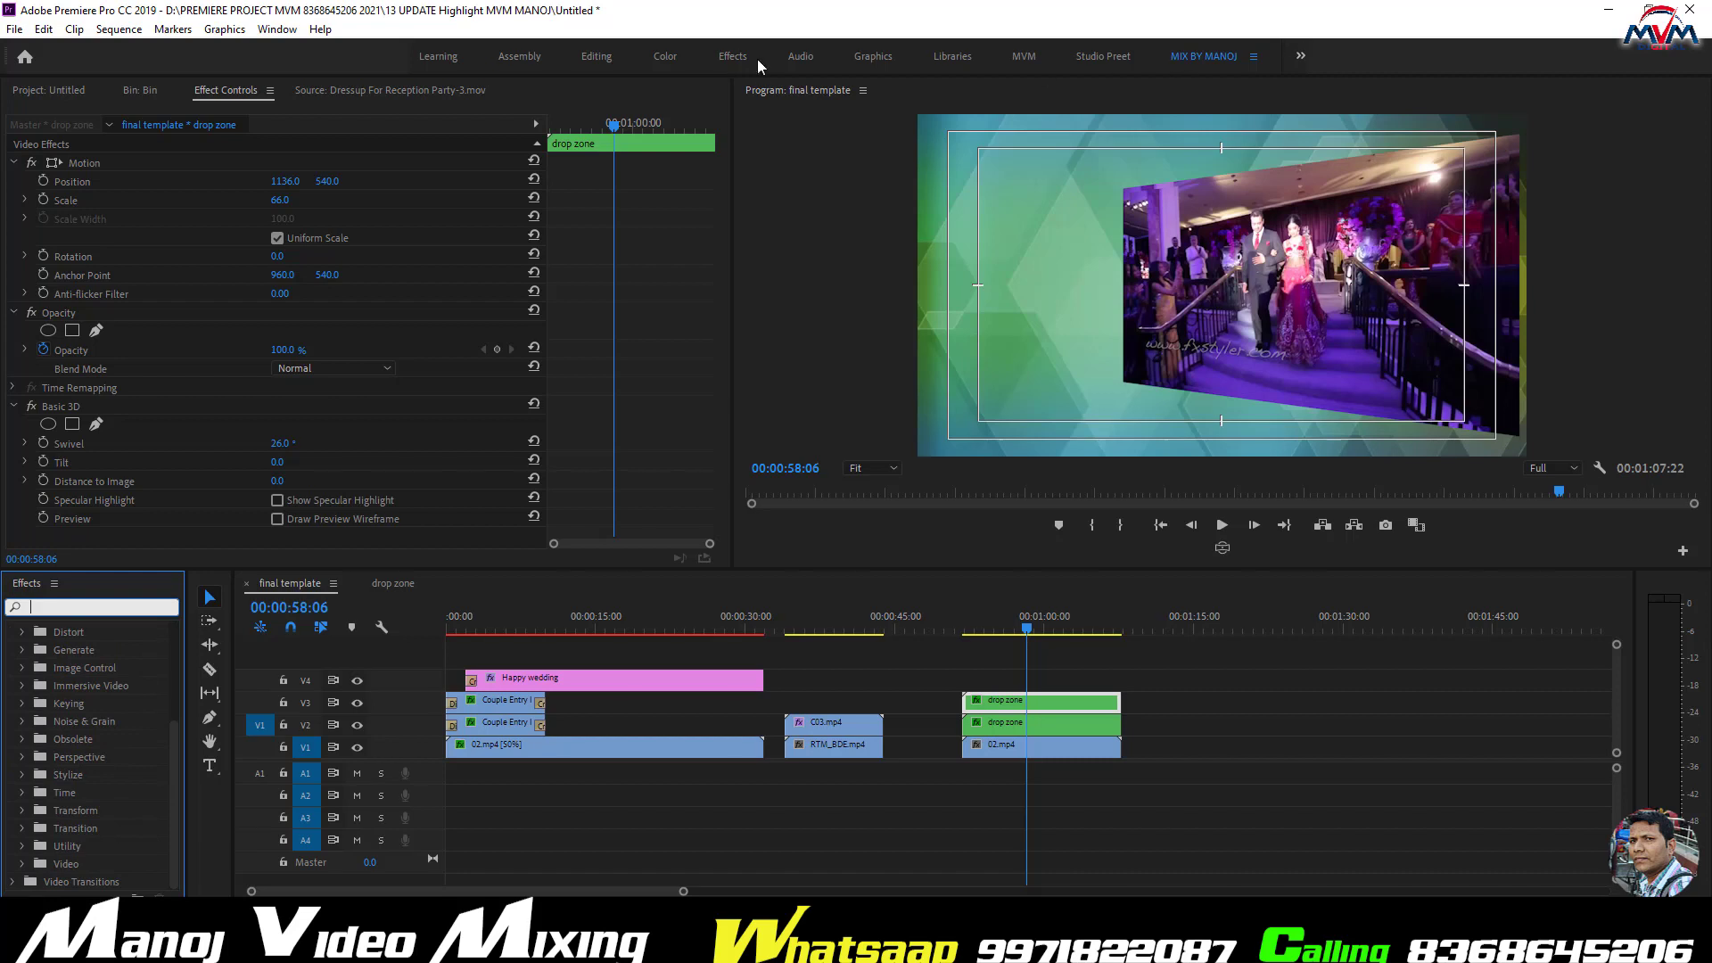
{"action": "left_click", "coordinate": [671, 55]}
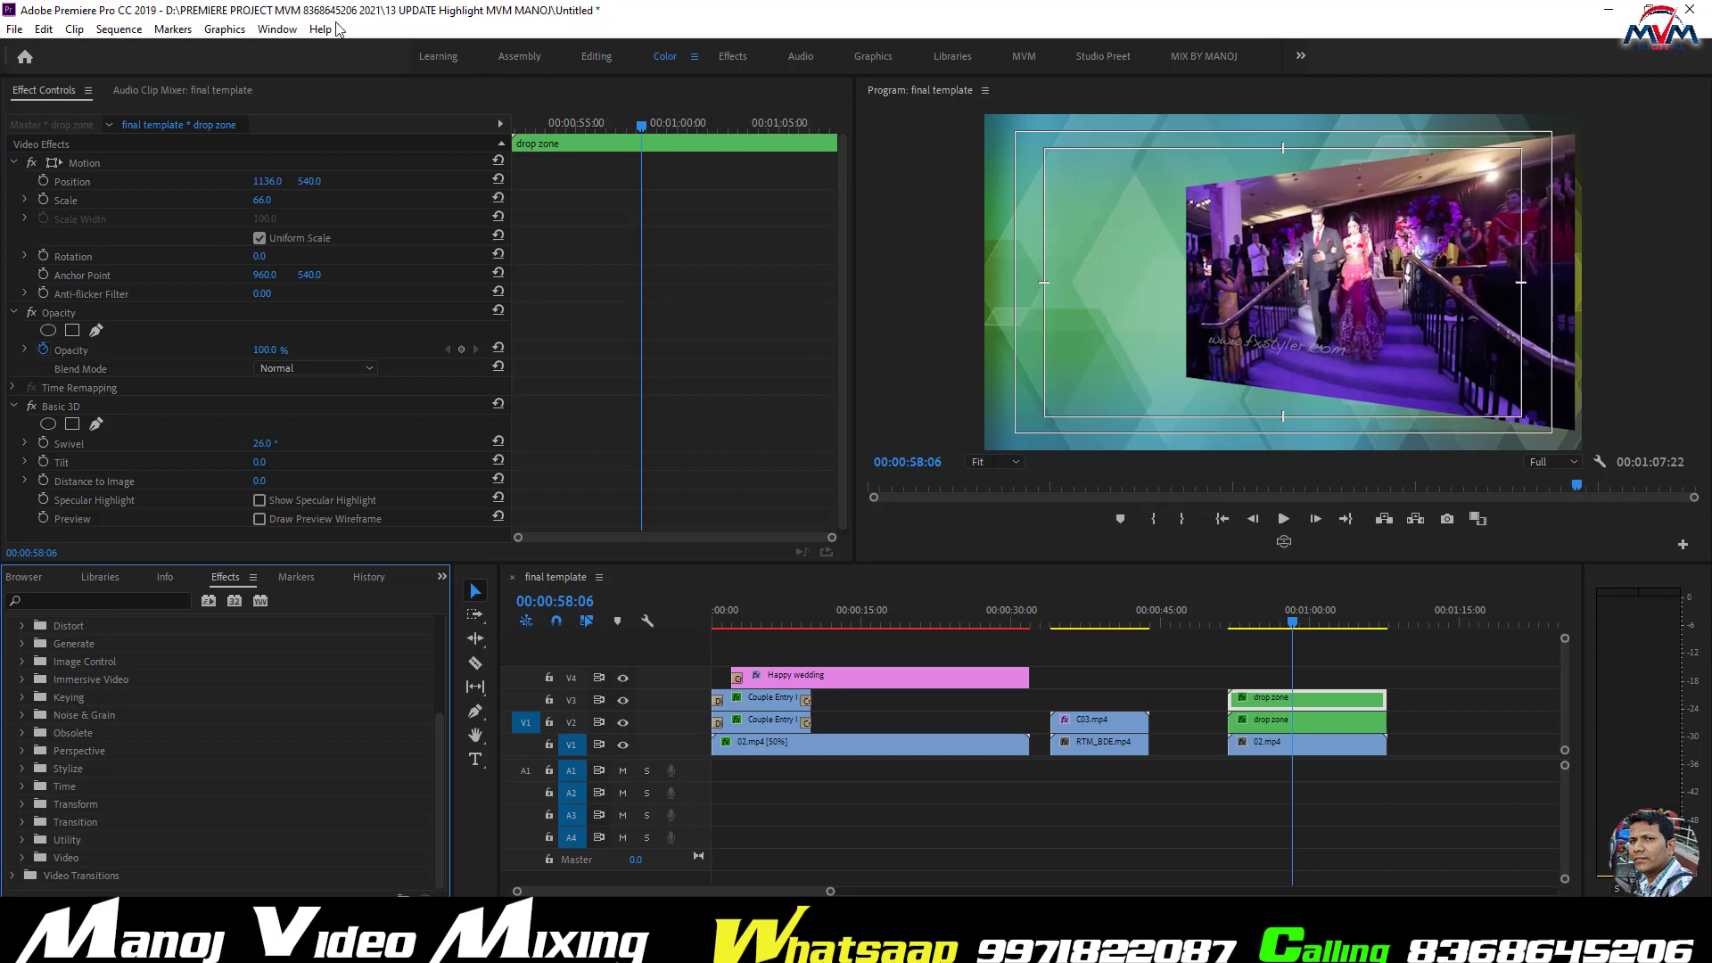
{"action": "left_click", "coordinate": [287, 31]}
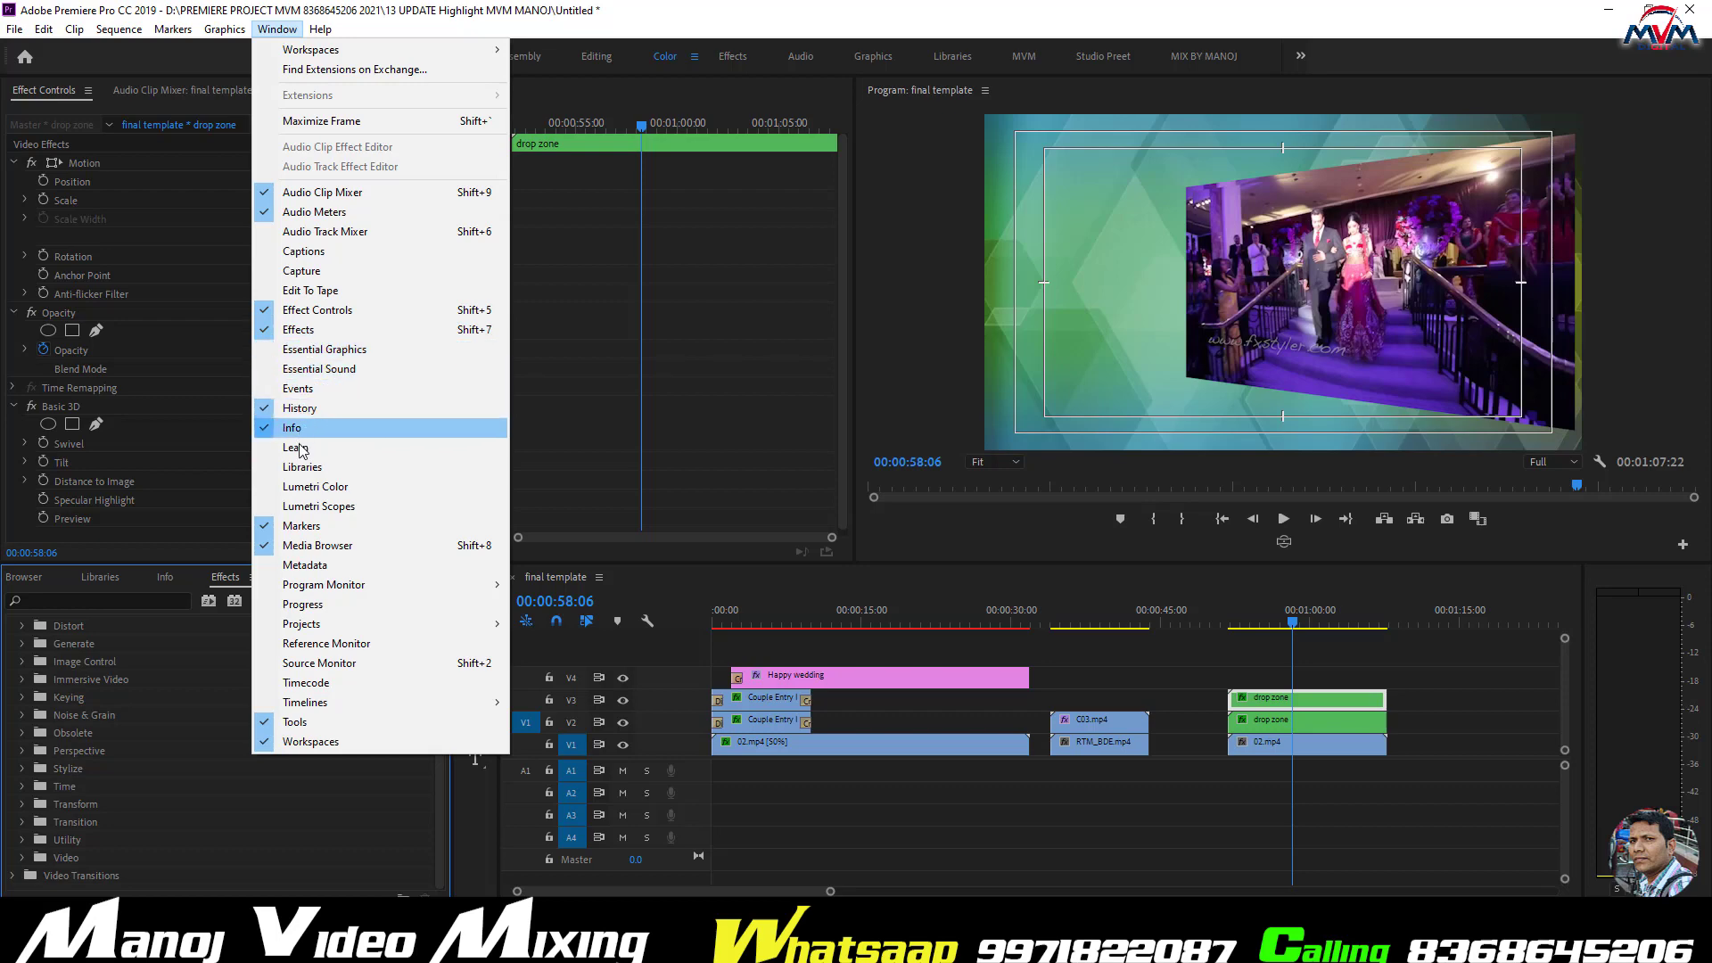
{"action": "left_click", "coordinate": [314, 489]}
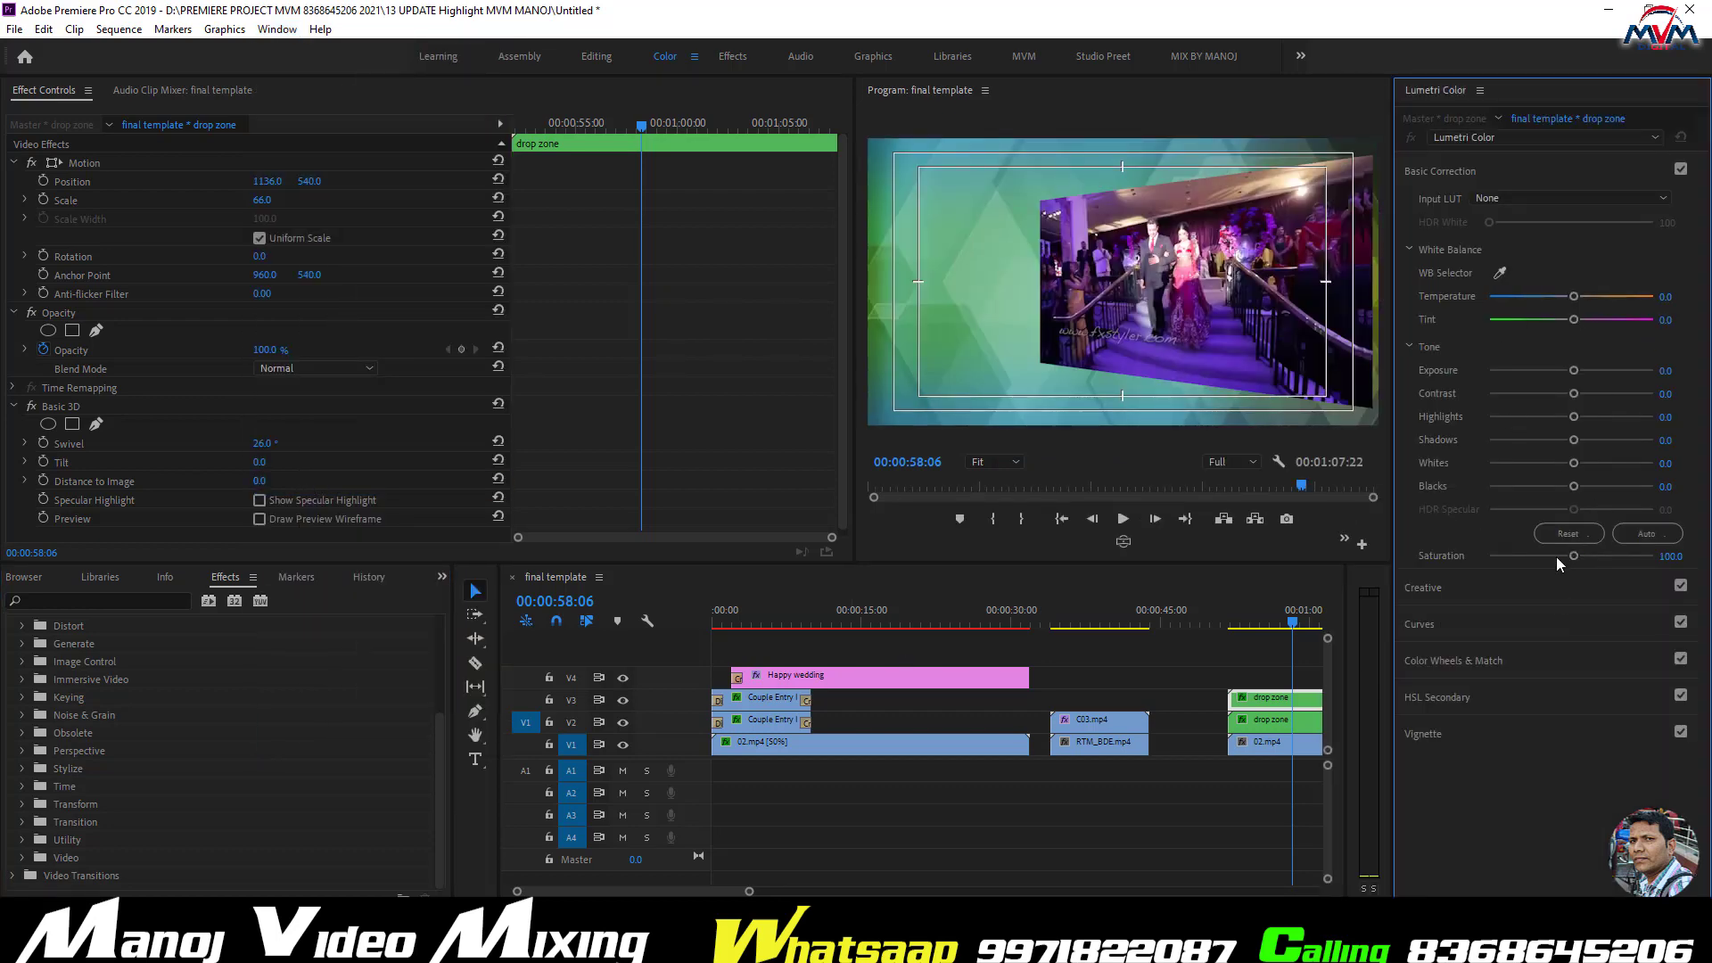
- Try reducing the Lumetri saturation of the V3 drop zone nest to 0 and inspect the enlarged preview
{"action": "left_click_drag", "start_coordinate": [1574, 559], "coordinate": [1229, 516]}
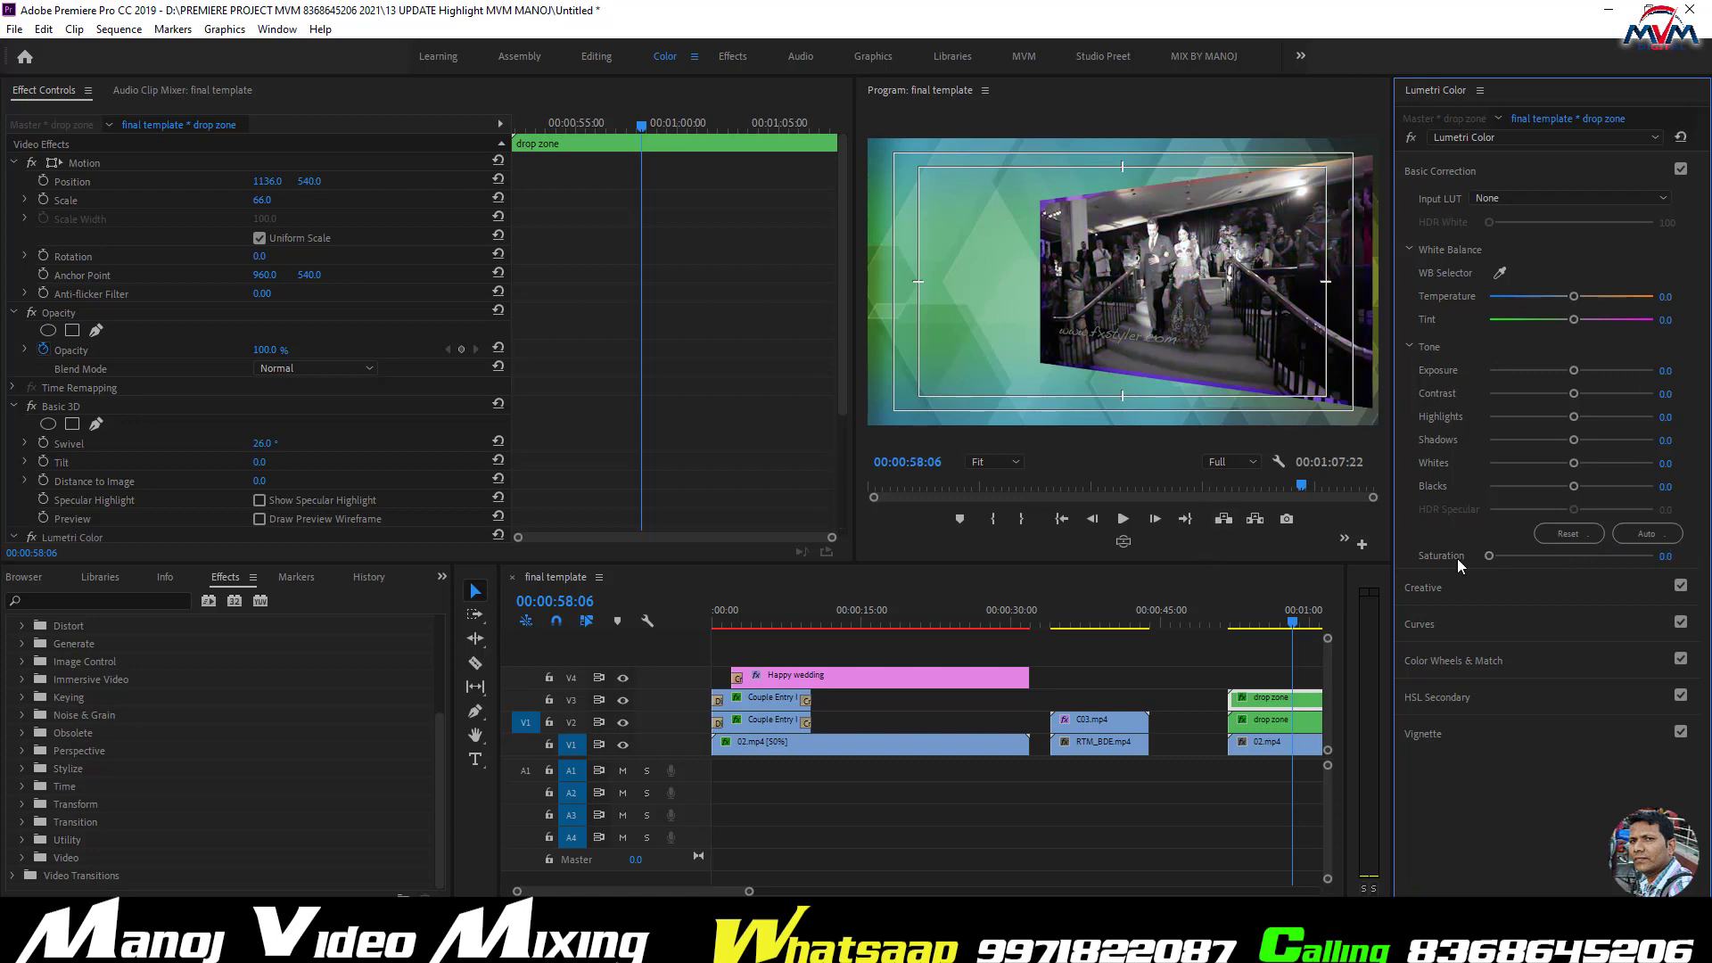
{"action": "left_click", "coordinate": [1097, 200]}
{"action": "key", "text": "grave"}
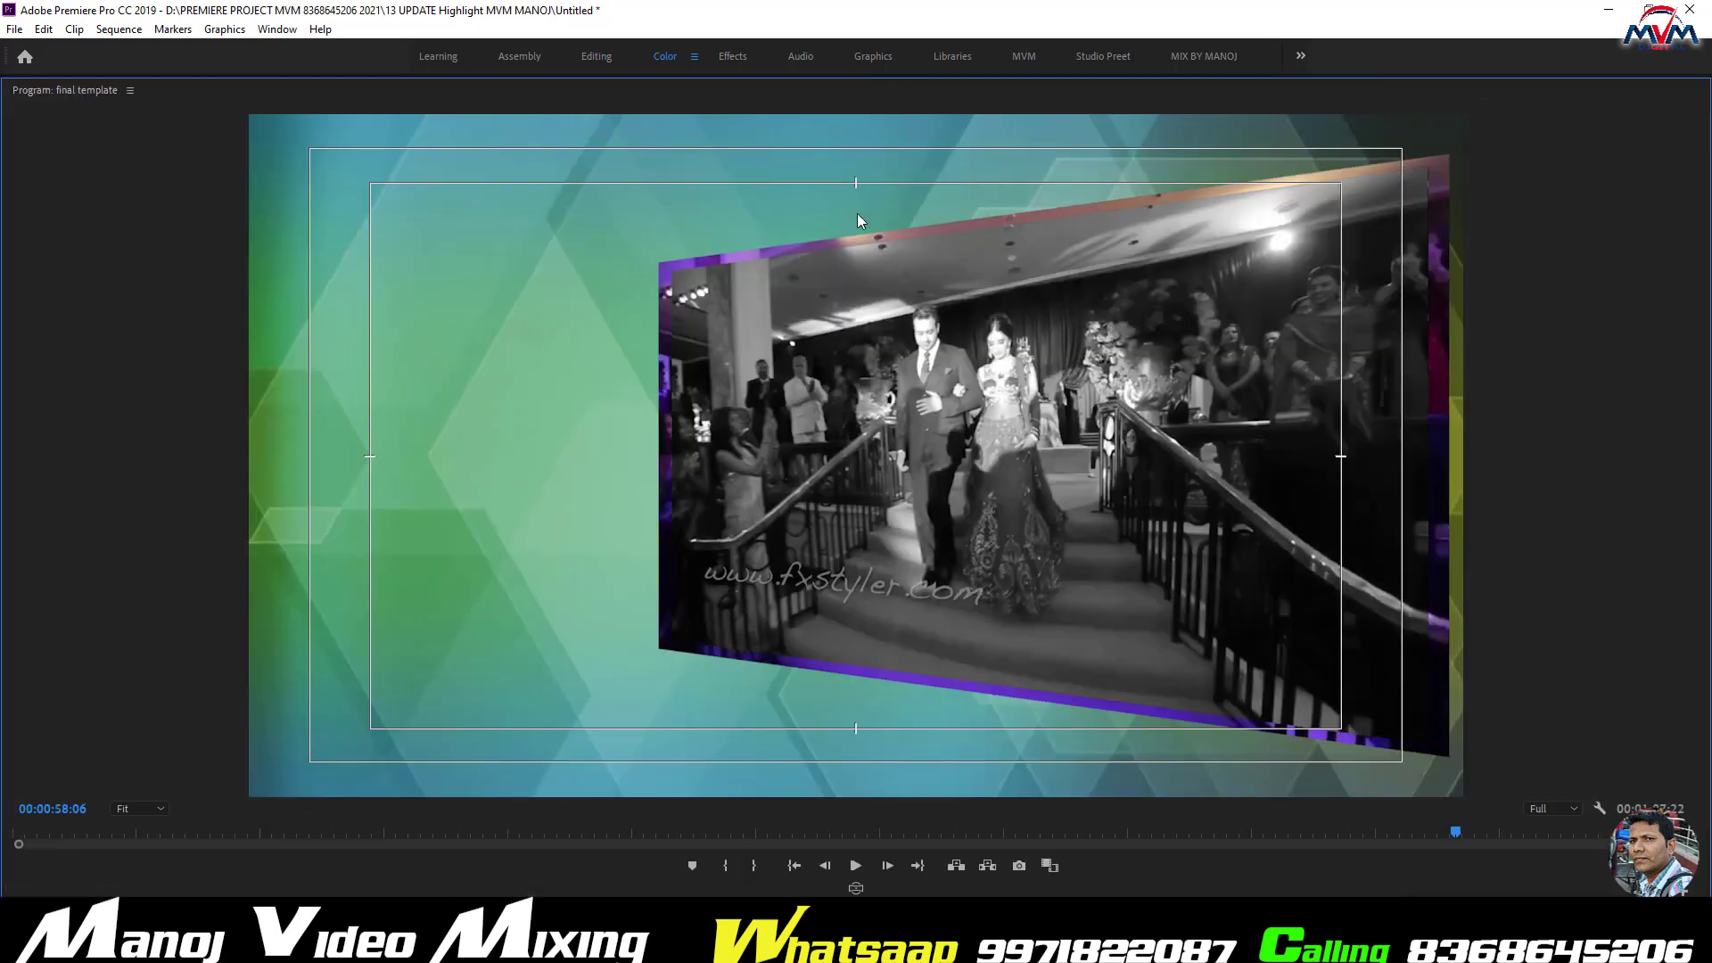
{"action": "key", "text": "grave"}
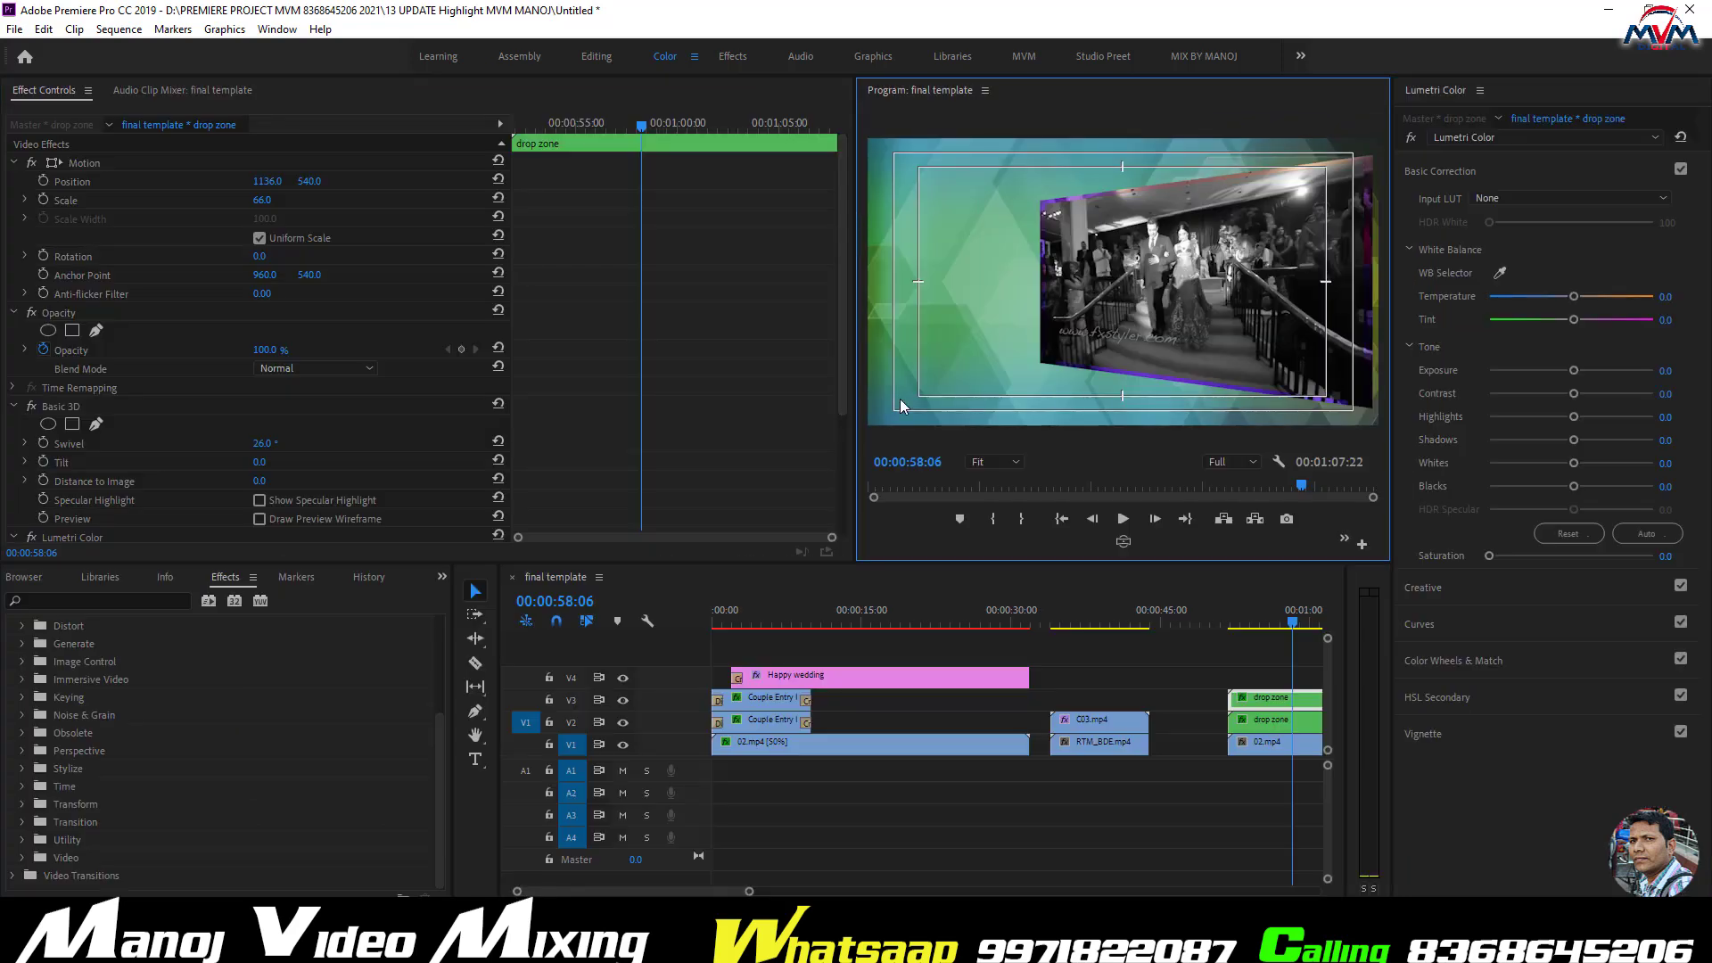
- Bring the saturation of the V3 nest back up and remove its Lumetri Color effect
{"action": "left_click", "coordinate": [1484, 554]}
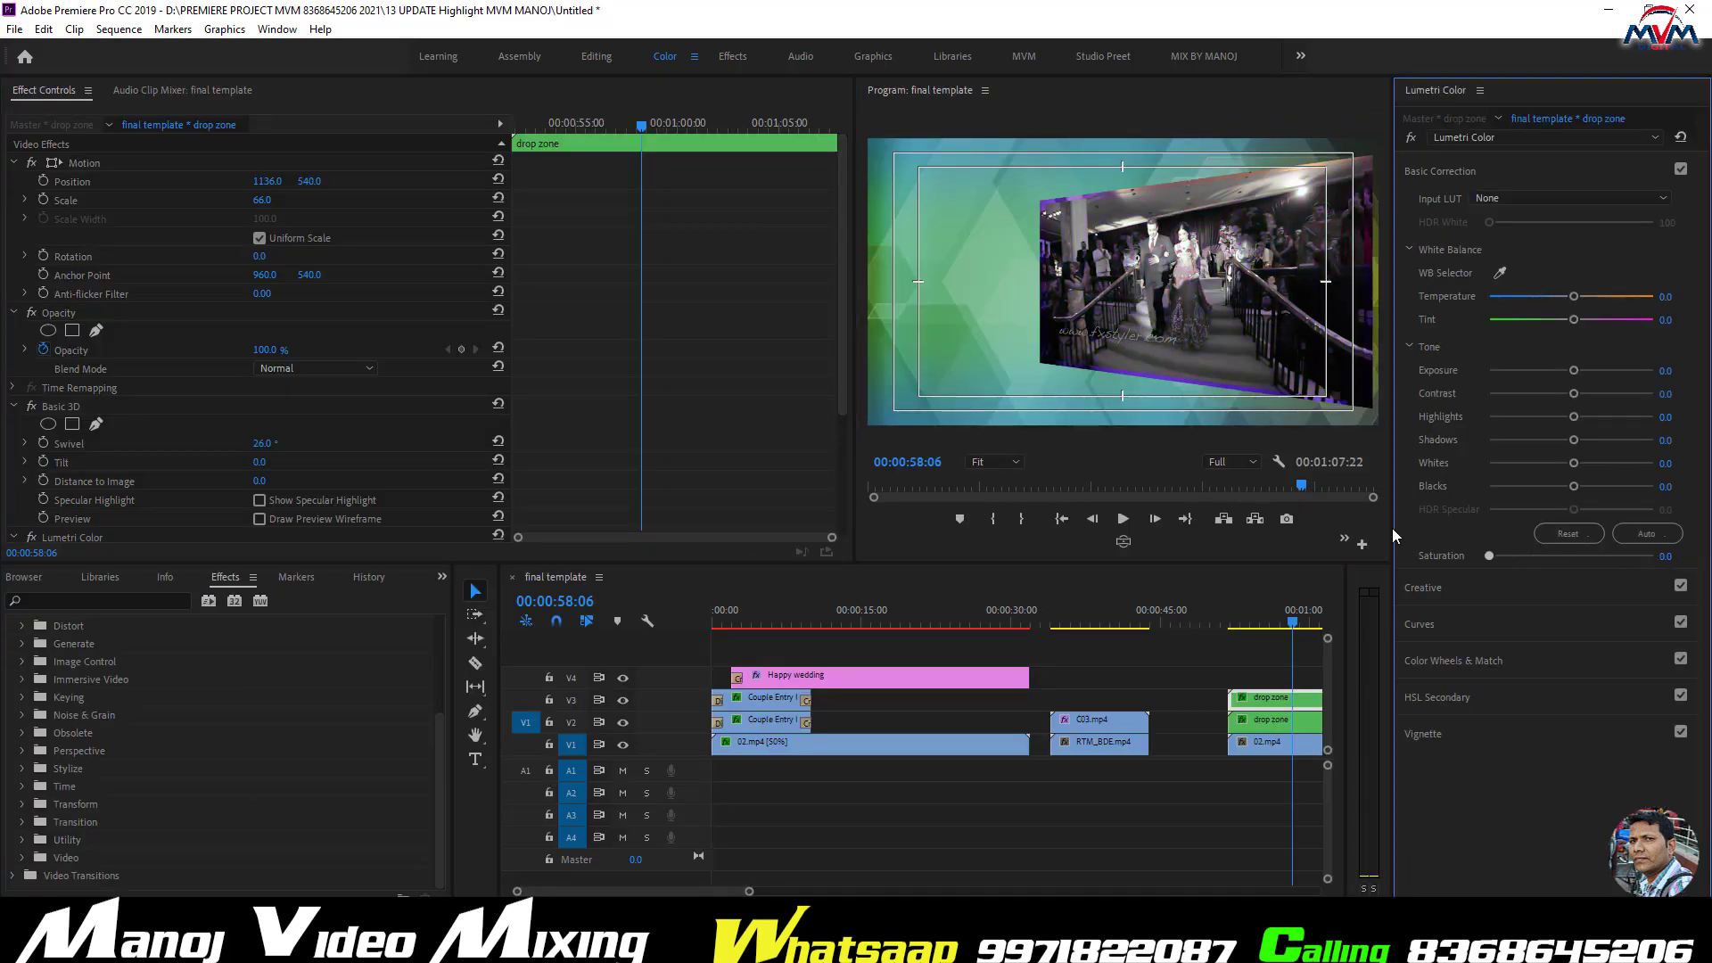
{"action": "left_click_drag", "start_coordinate": [1488, 555], "coordinate": [1574, 555]}
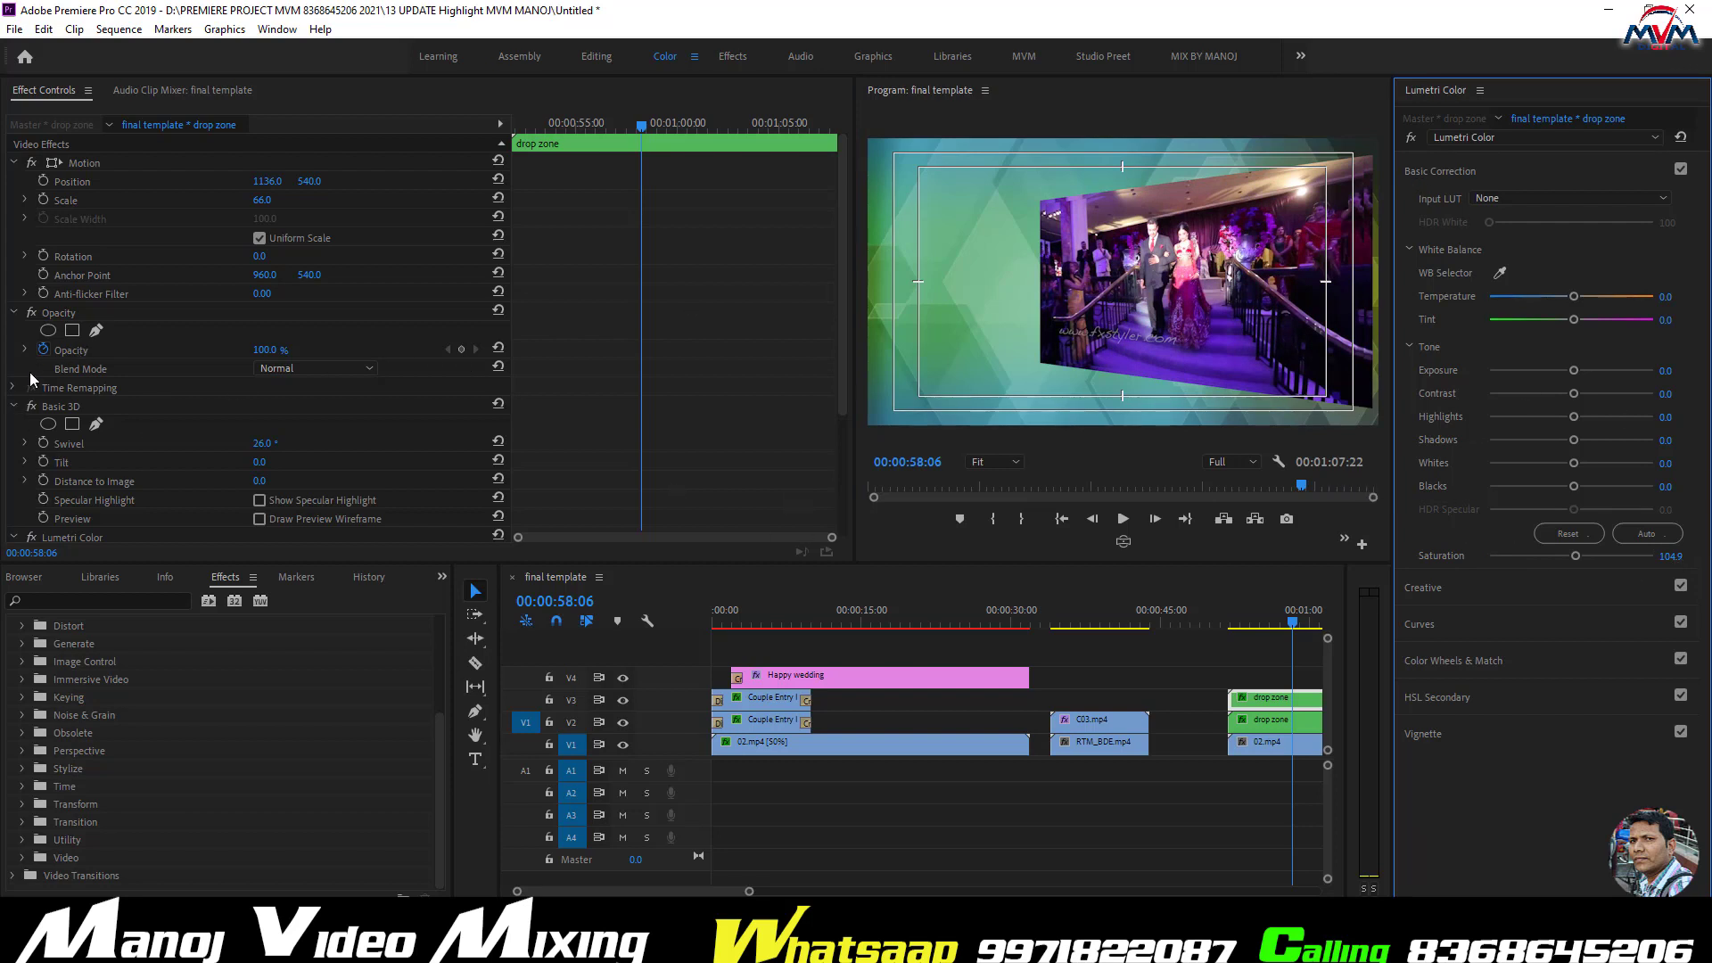
{"action": "scroll", "coordinate": [334, 446], "scroll_direction": "down", "scroll_amount": 3}
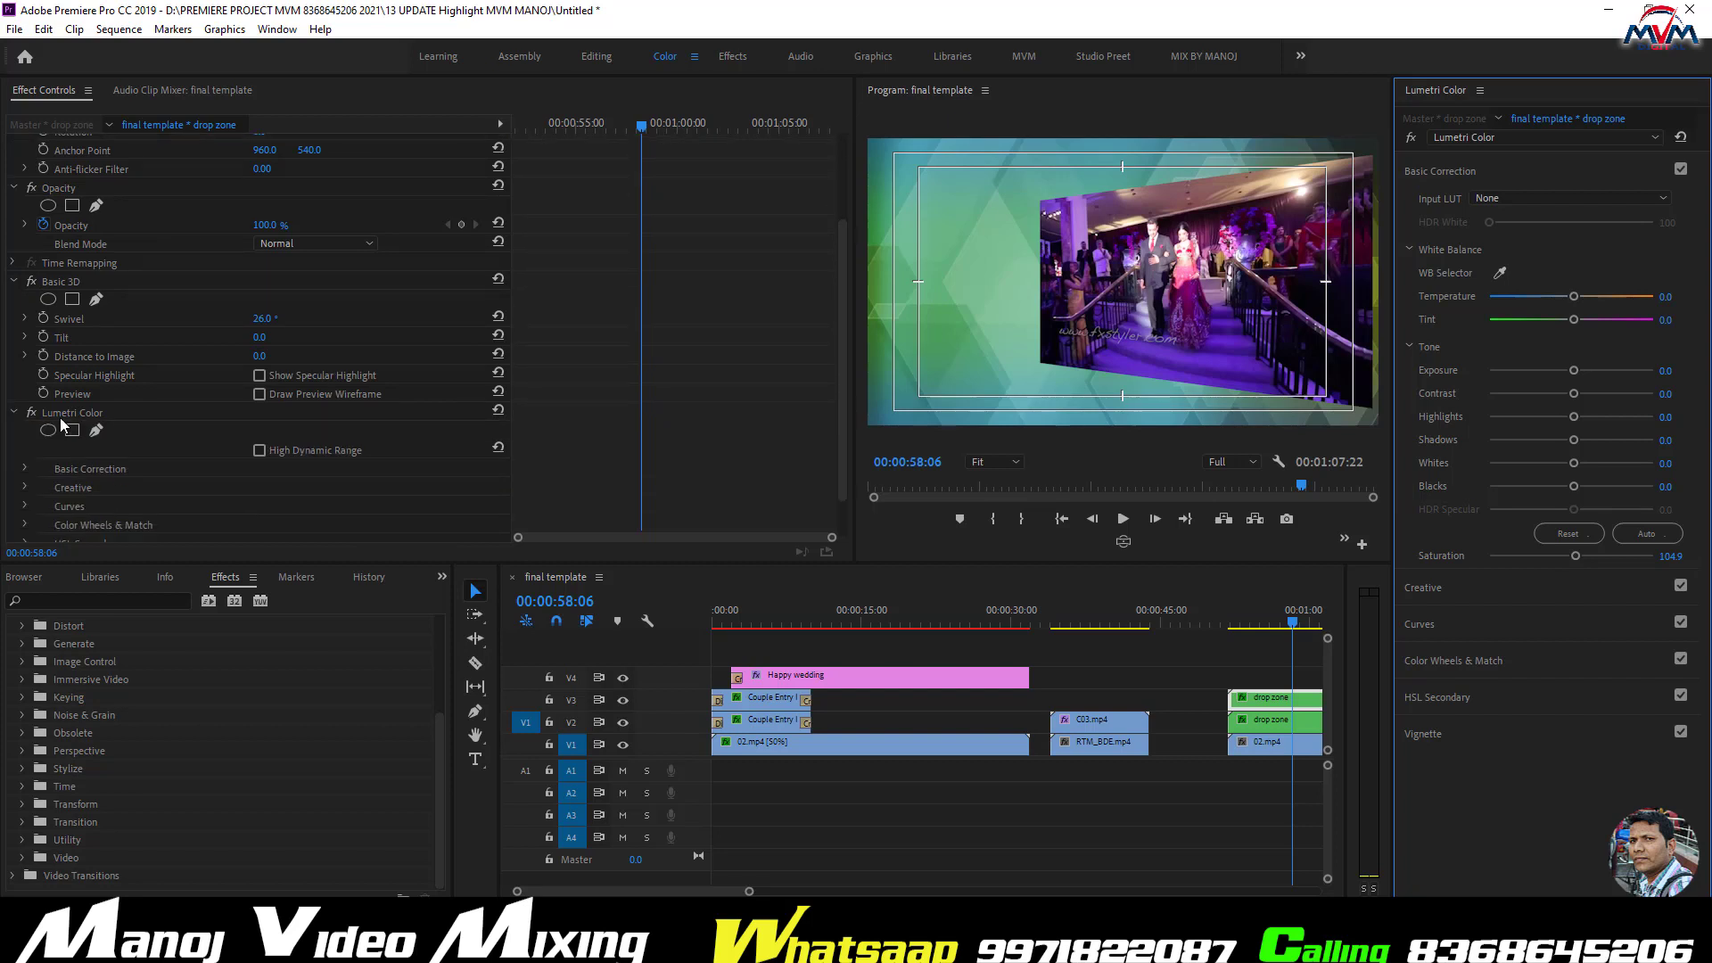
{"action": "left_click", "coordinate": [78, 415]}
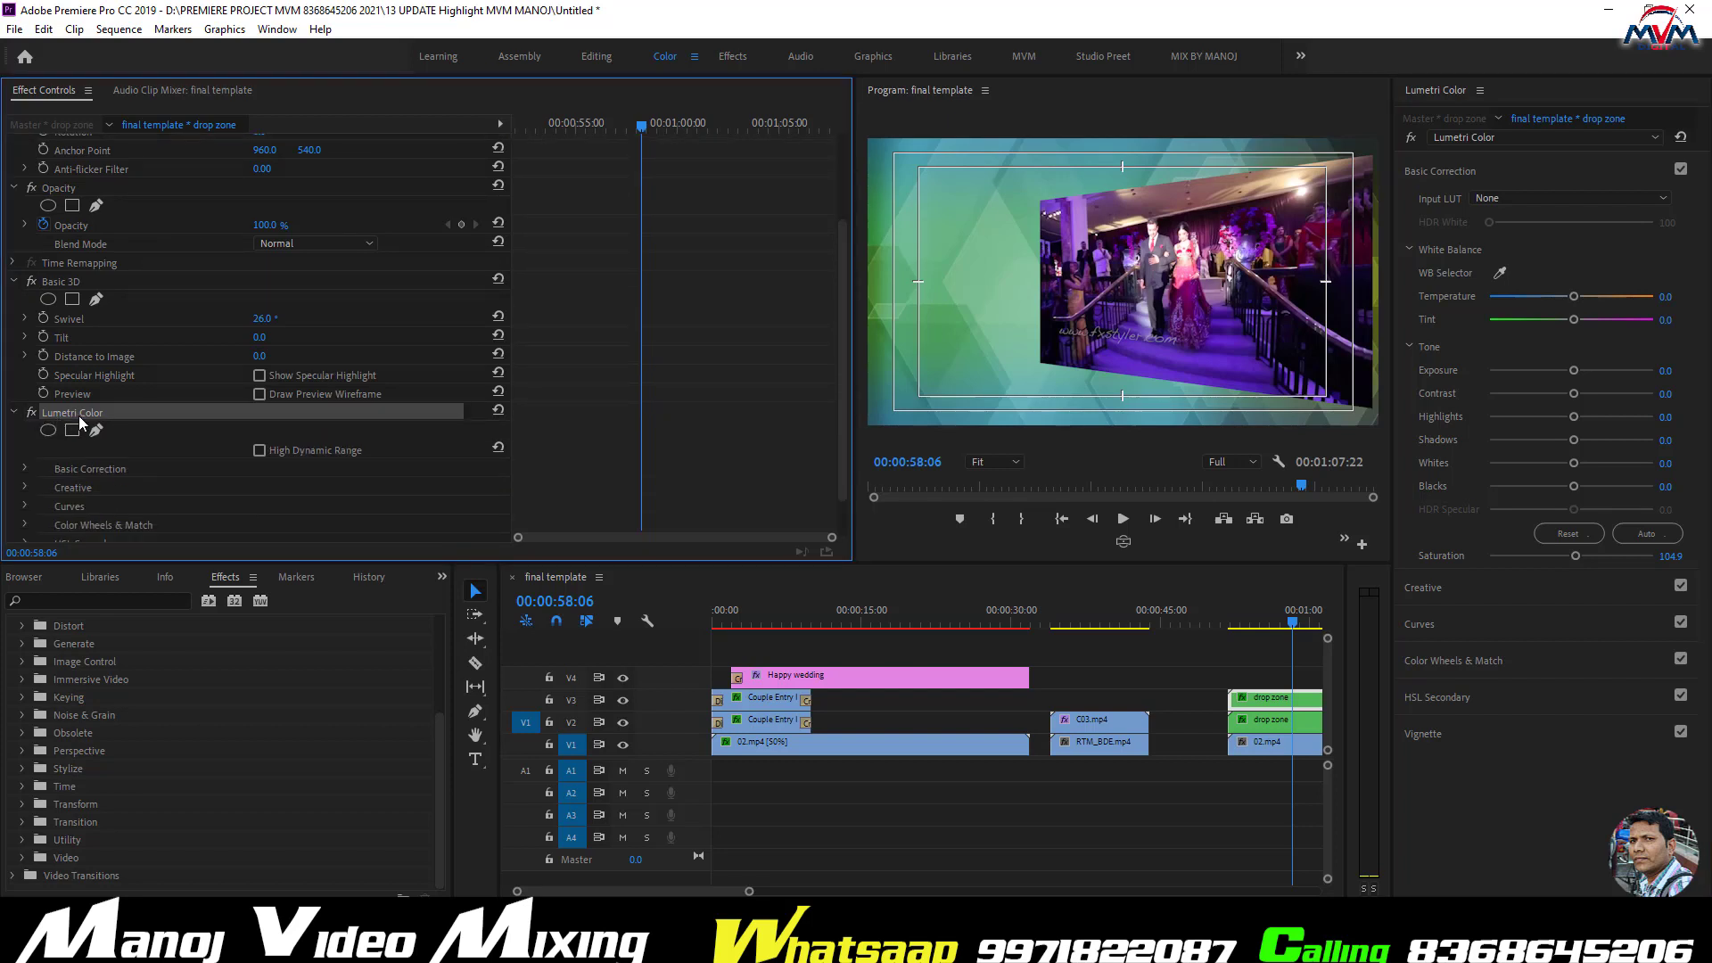
{"action": "key", "text": "Delete"}
- Set the Lumetri saturation of the V2 drop zone nest to 0 and check the enlarged preview
{"action": "left_click", "coordinate": [1269, 720]}
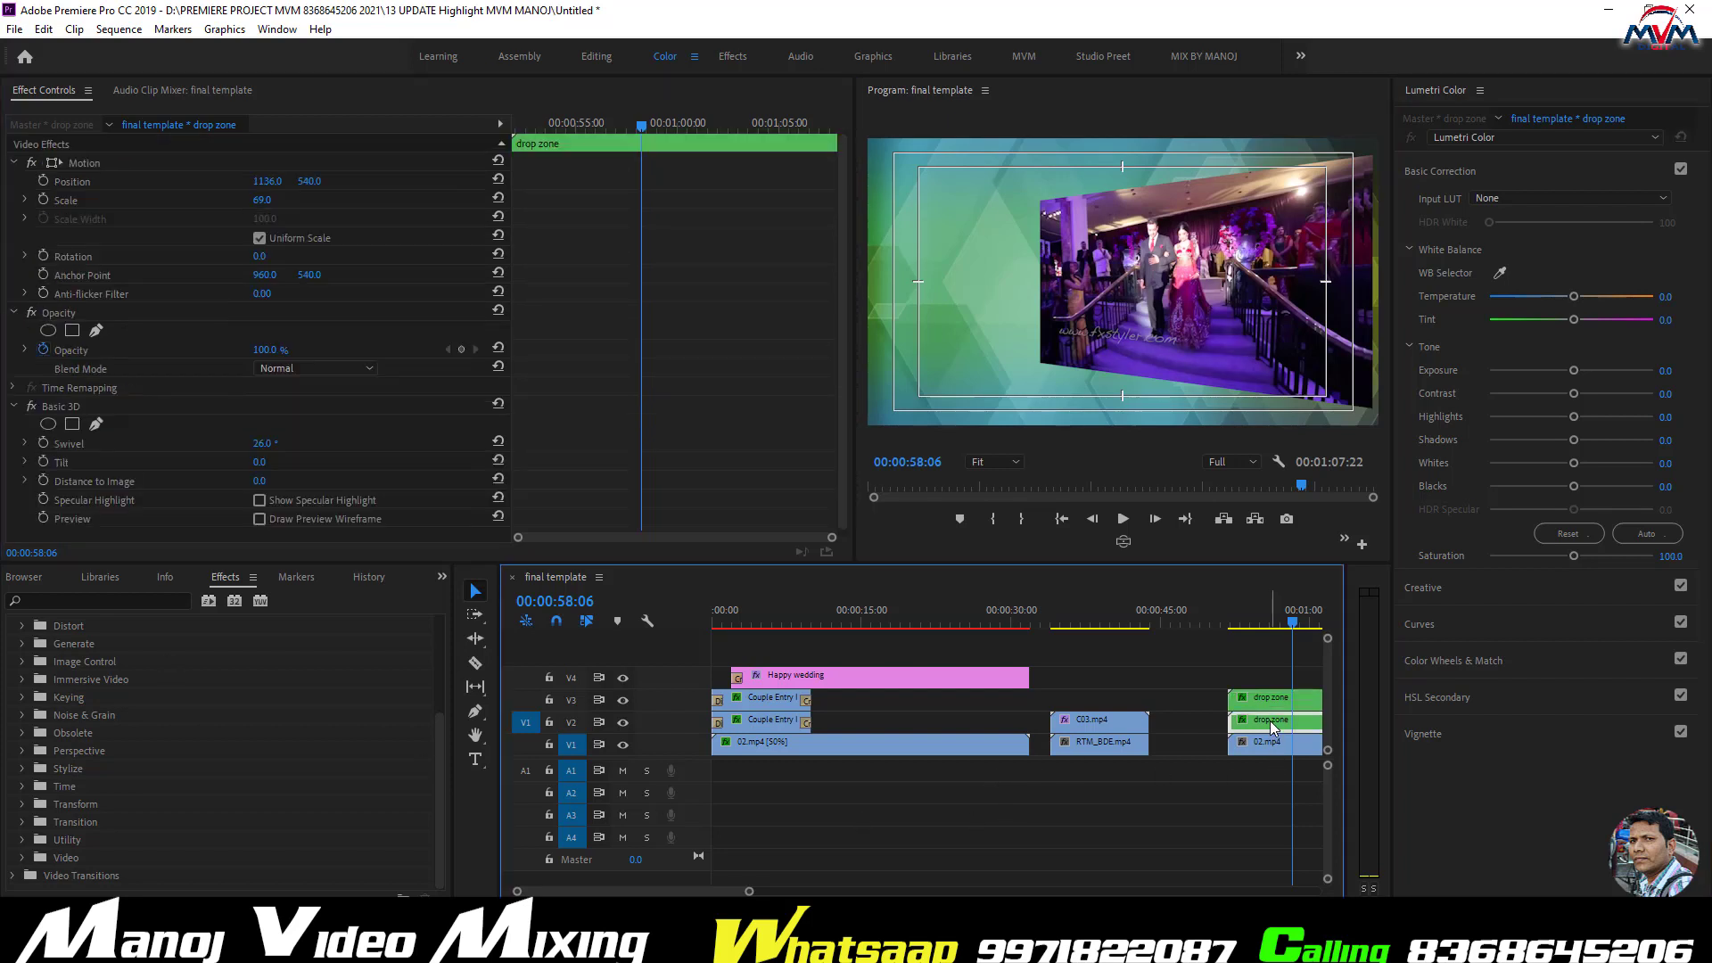
{"action": "left_click", "coordinate": [1572, 555]}
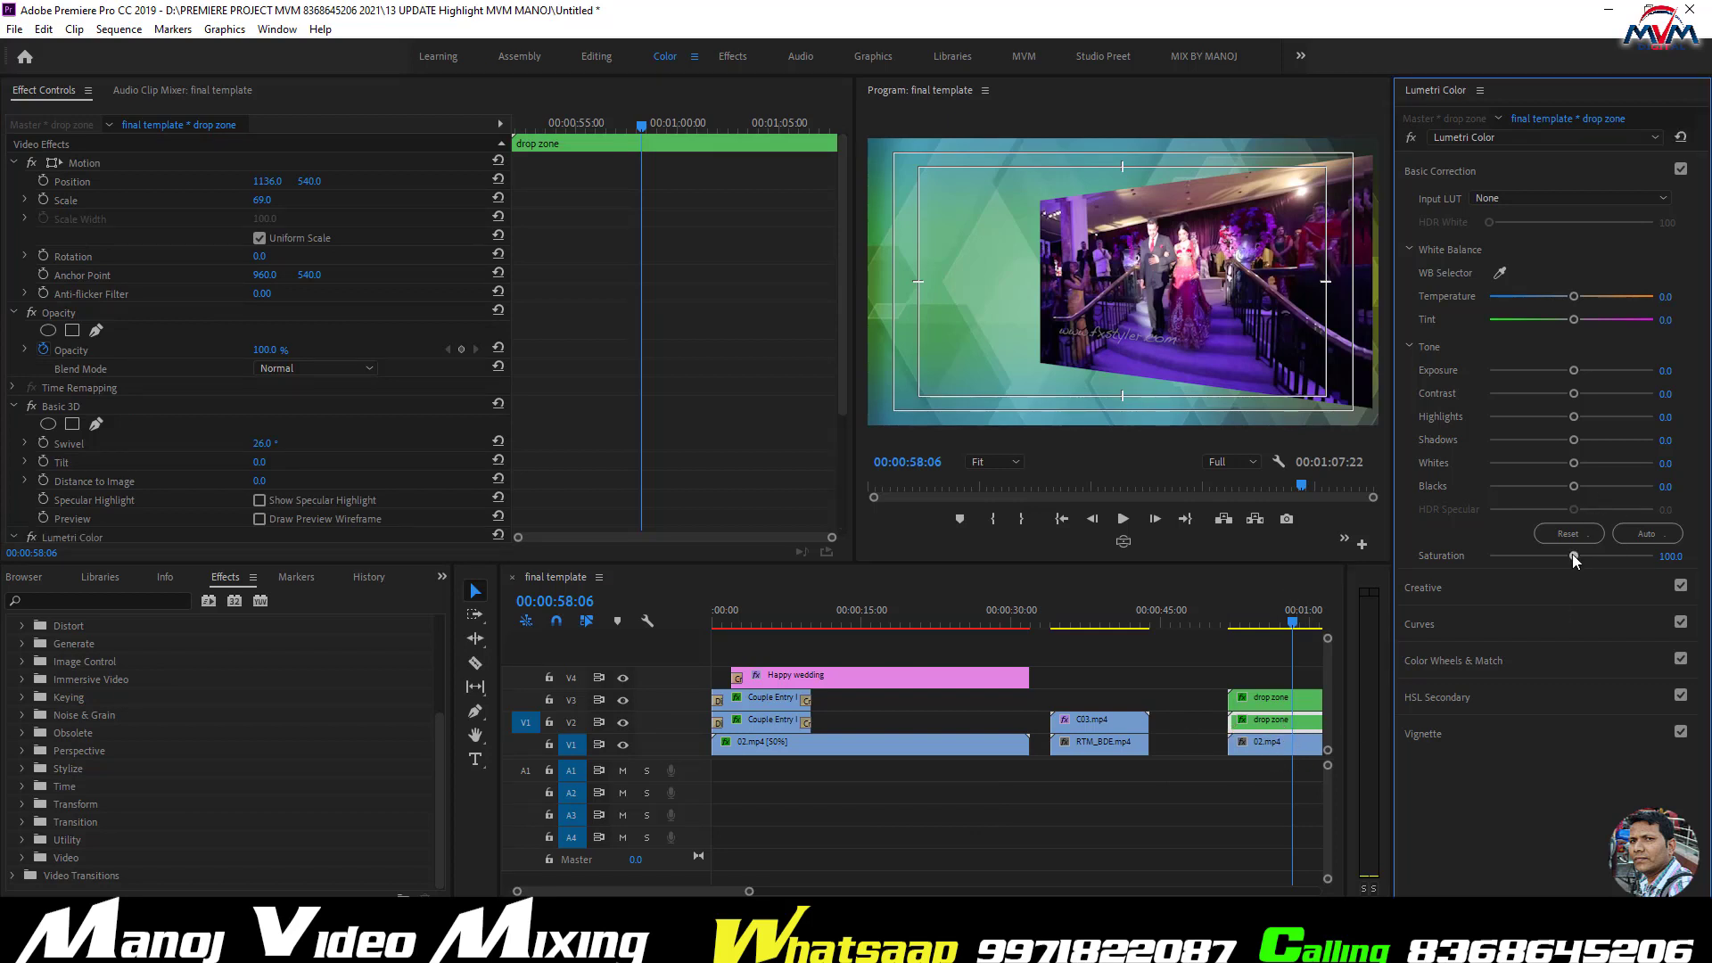
{"action": "left_click_drag", "start_coordinate": [1571, 554], "coordinate": [1275, 548]}
{"action": "left_click", "coordinate": [1070, 317]}
{"action": "key", "text": "grave"}
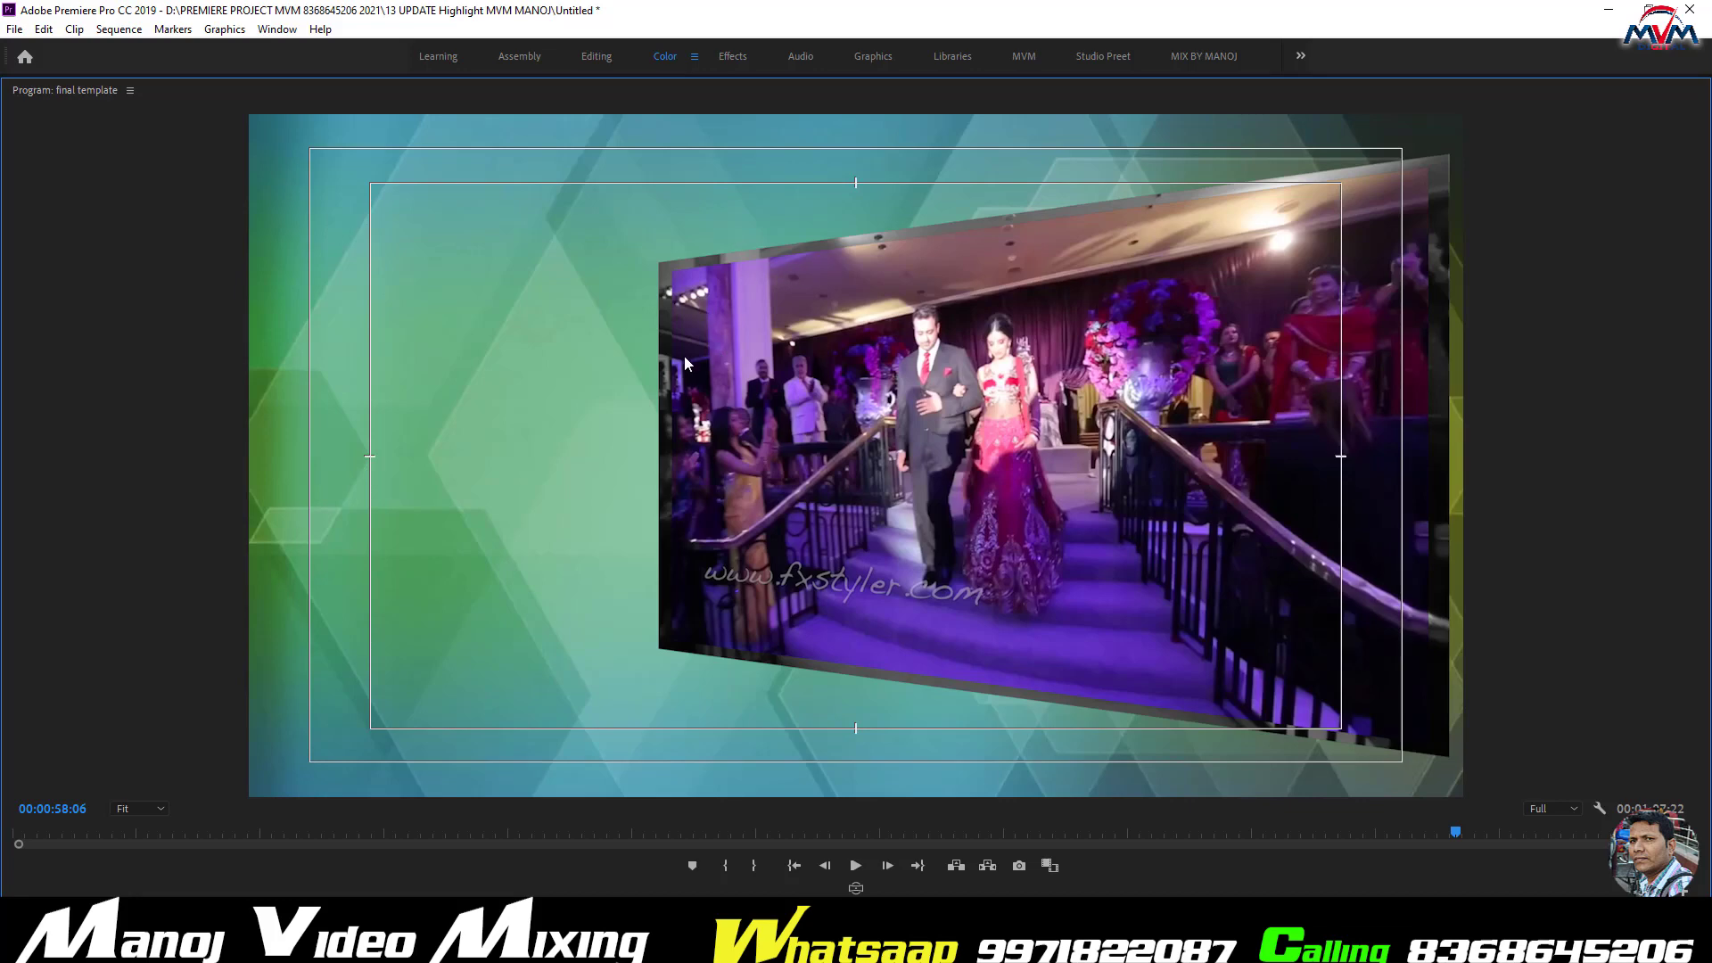
{"action": "key", "text": "grave"}
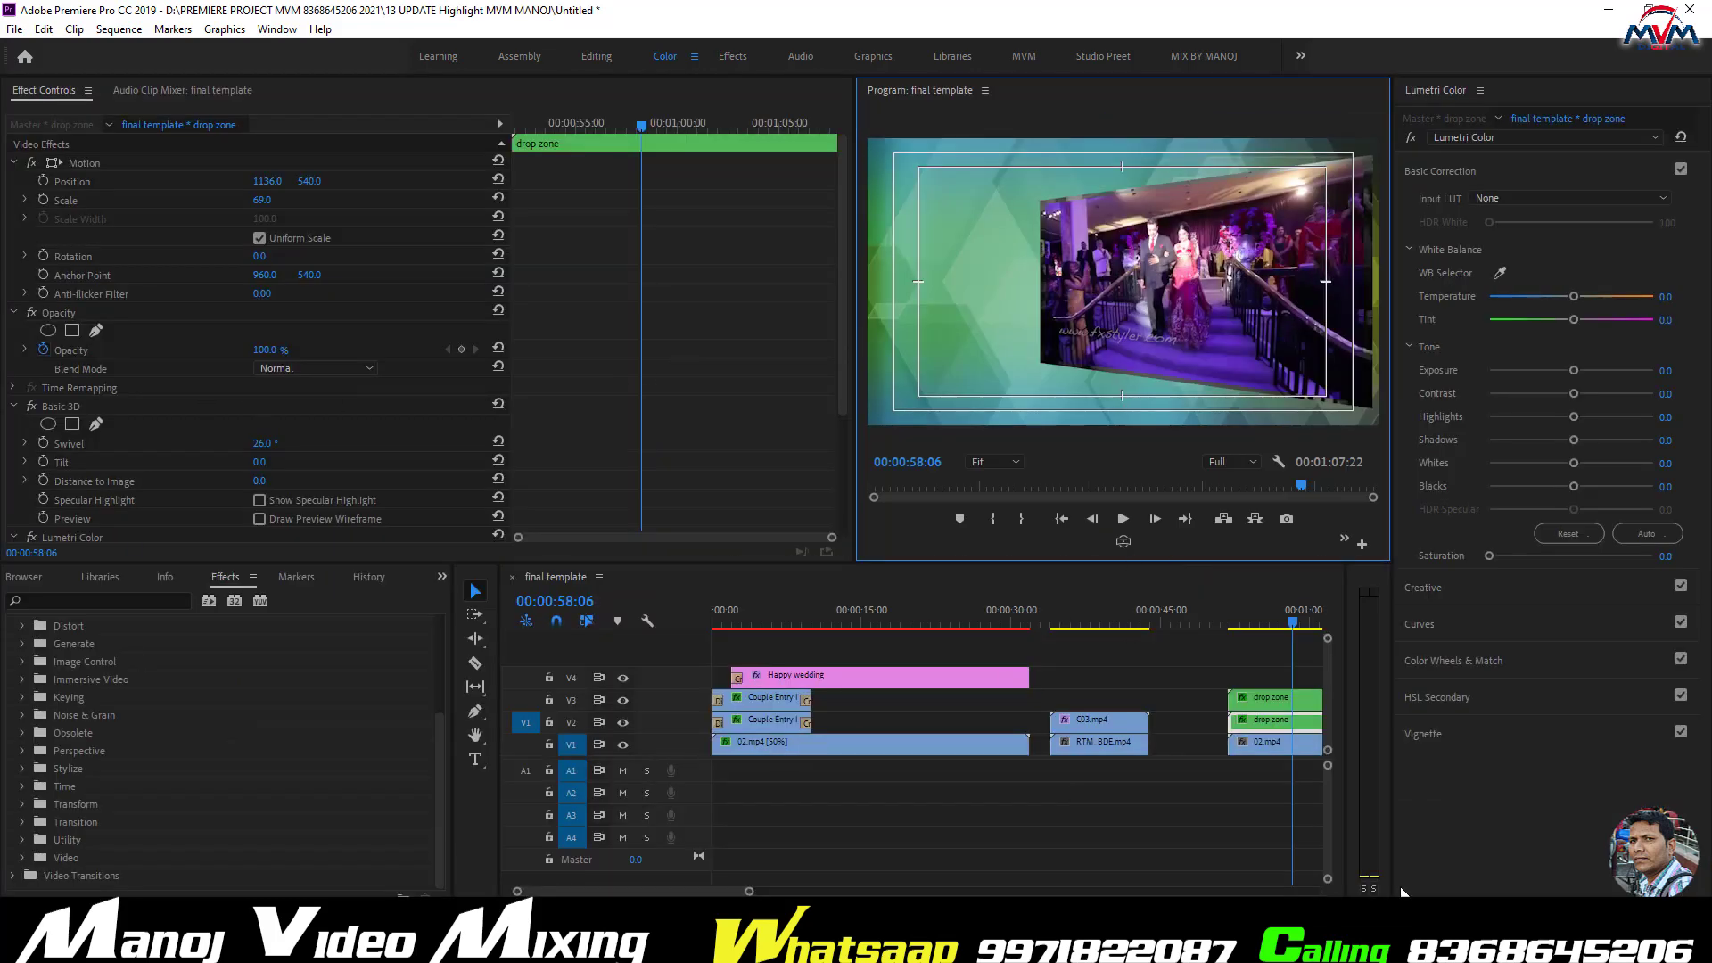
- Close the Lumetri Color controls and switch to the custom MIX workspace
{"action": "left_click", "coordinate": [1478, 92]}
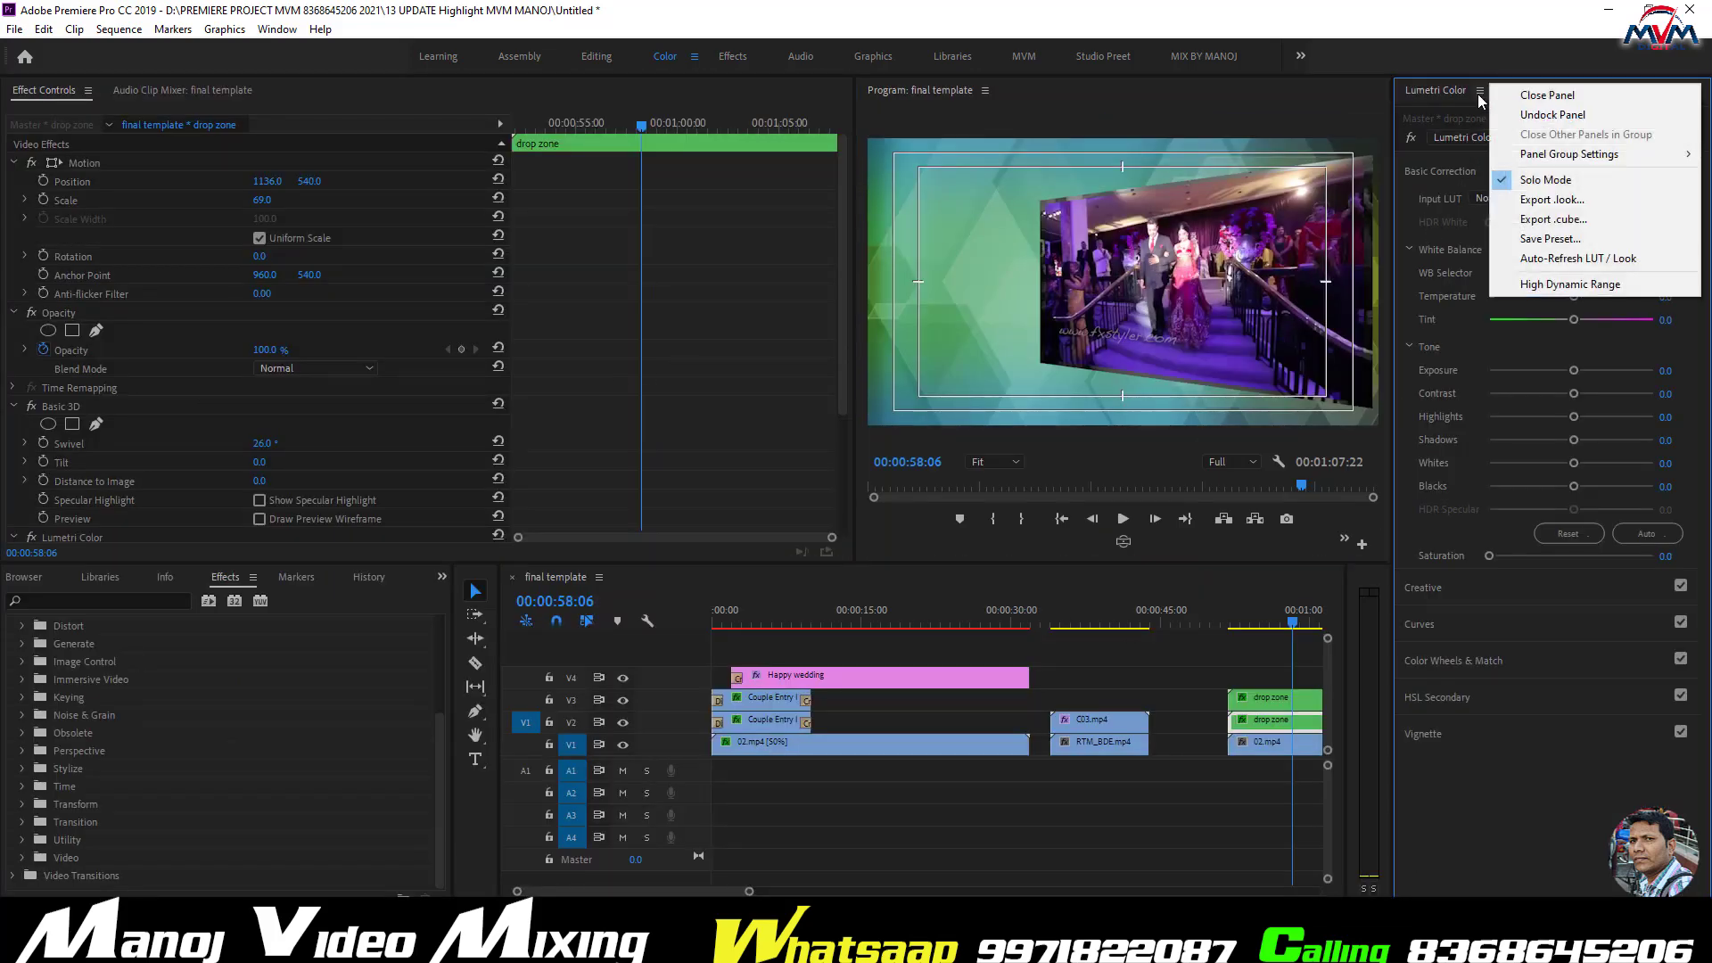
{"action": "left_click", "coordinate": [1535, 95]}
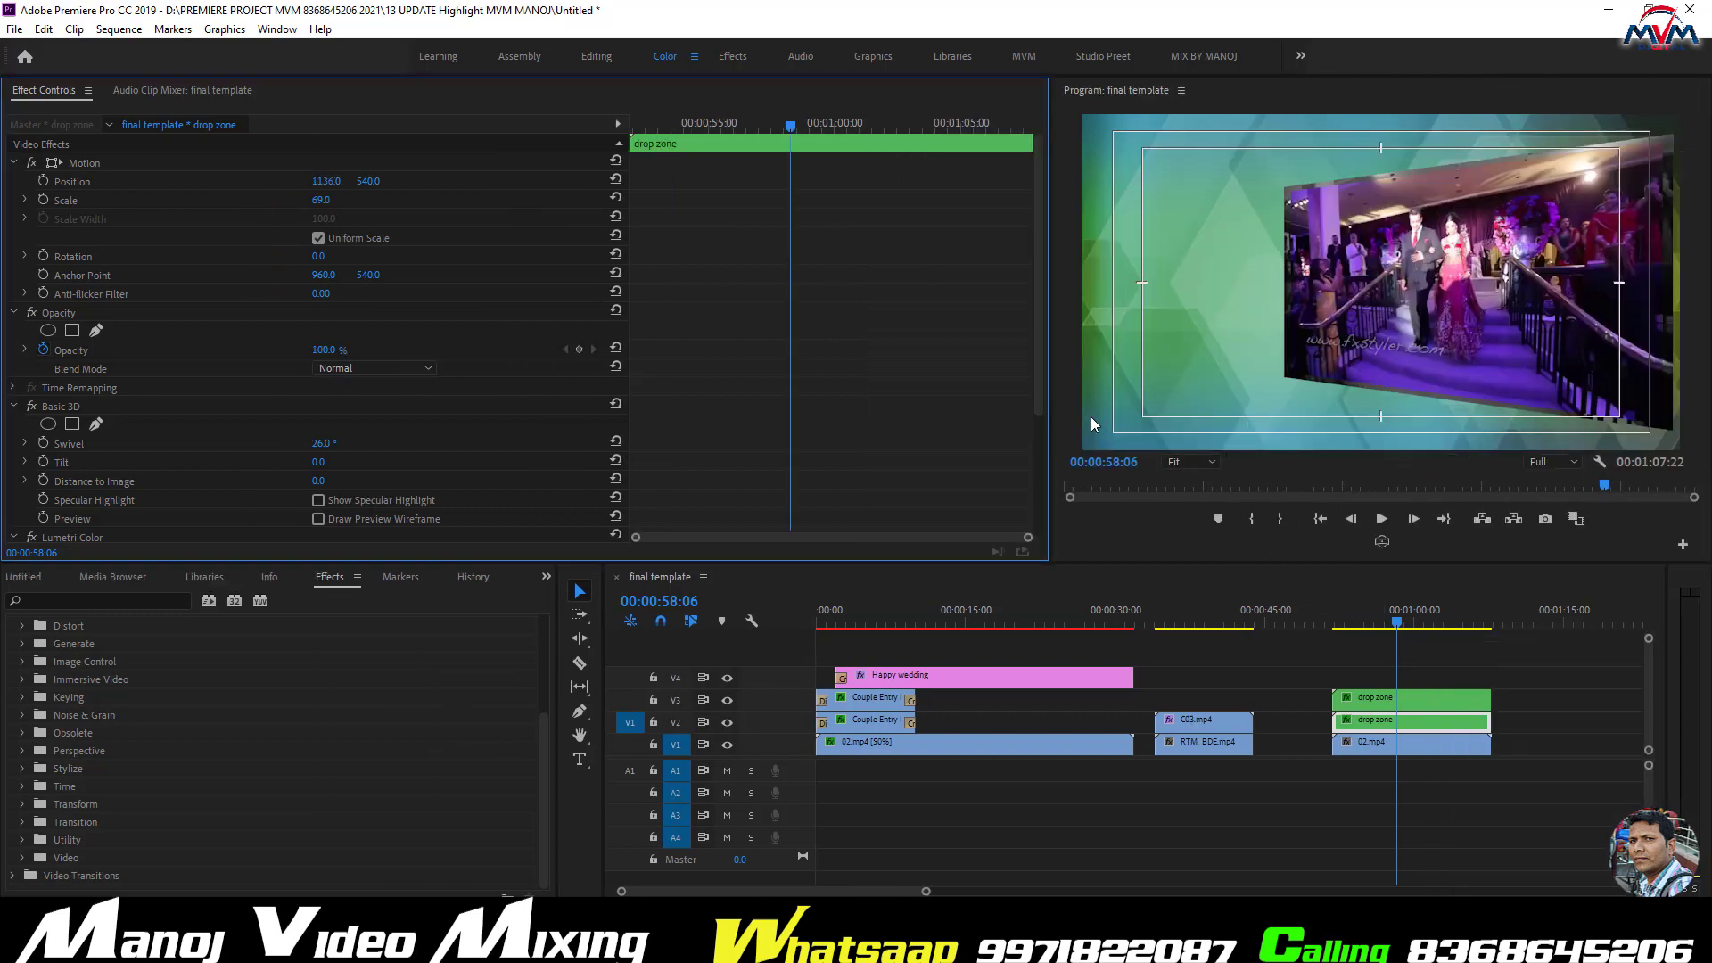
{"action": "left_click_drag", "start_coordinate": [1050, 403], "coordinate": [752, 387]}
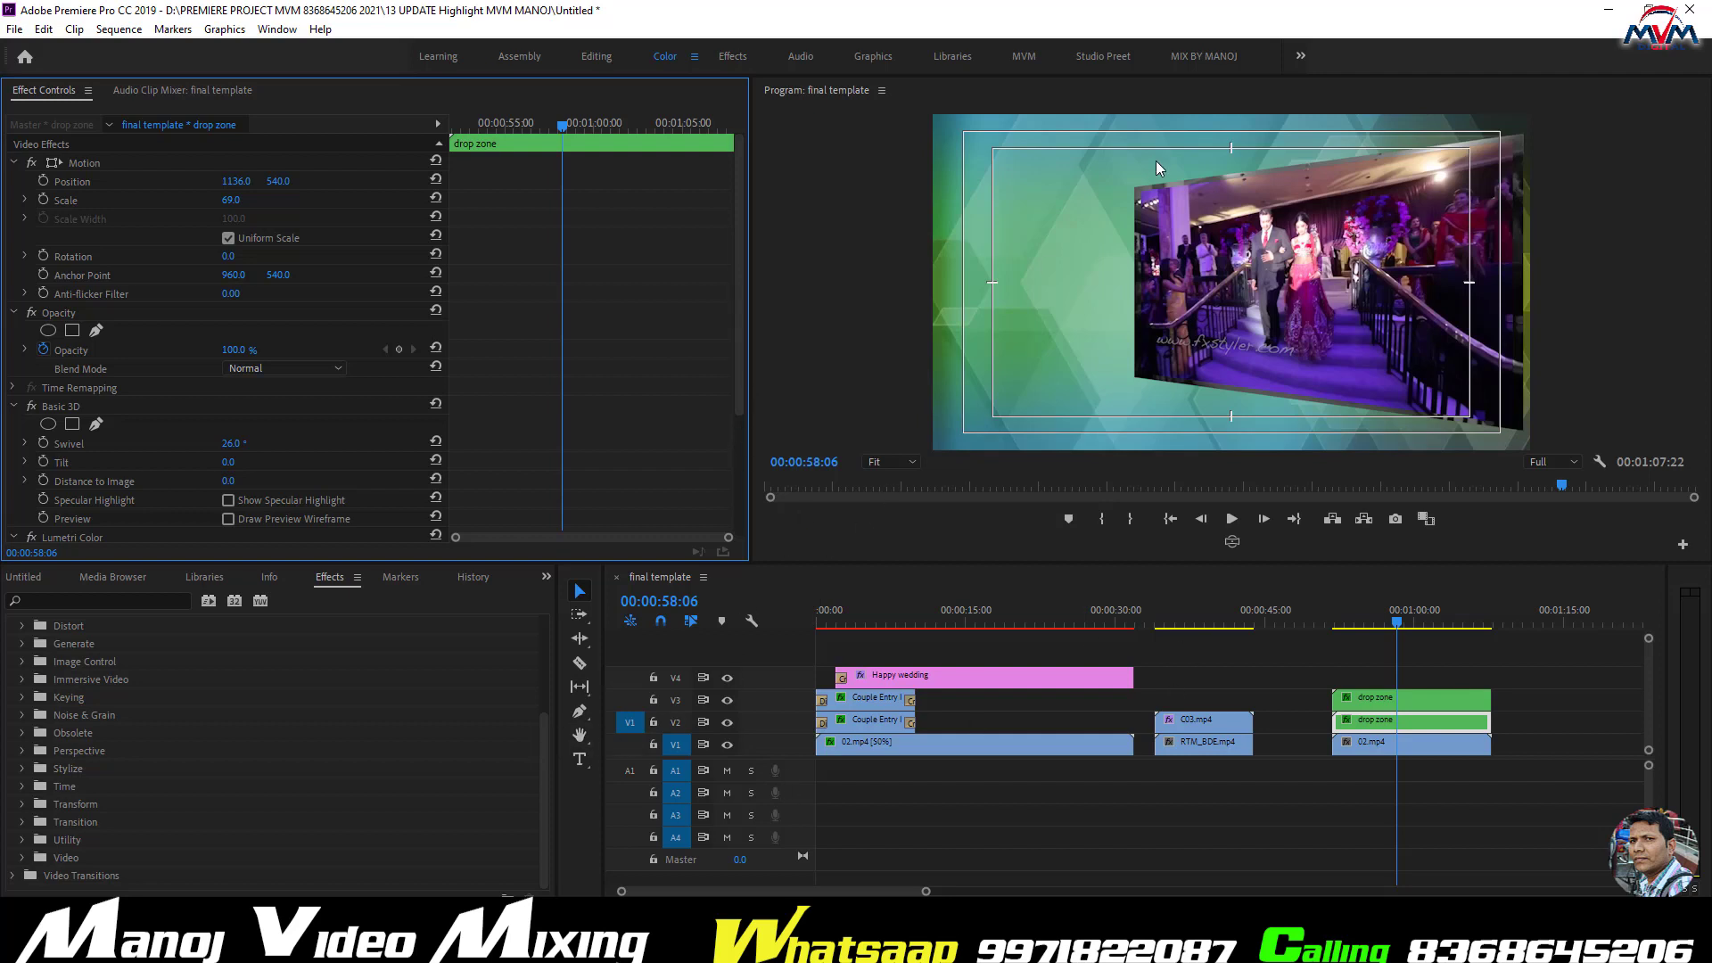
{"action": "left_click", "coordinate": [1206, 61]}
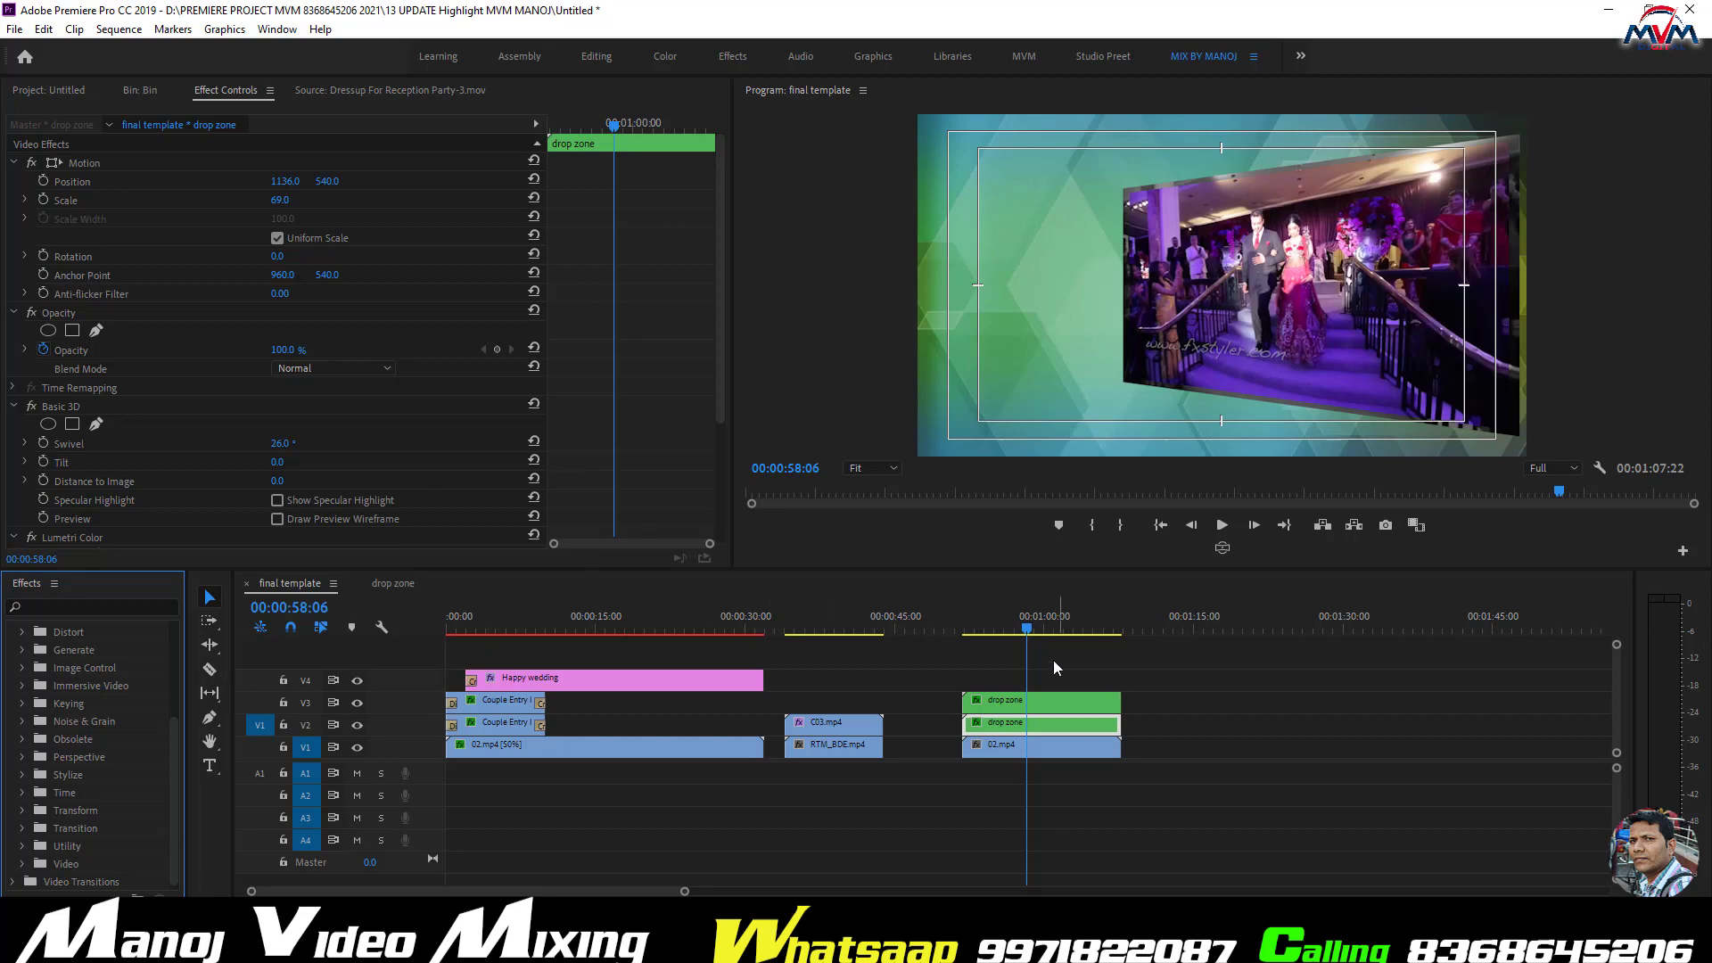
- Play the drop zone section in the enlarged preview from about 00:00:56:02
{"action": "left_click_drag", "start_coordinate": [1018, 633], "coordinate": [1008, 619]}
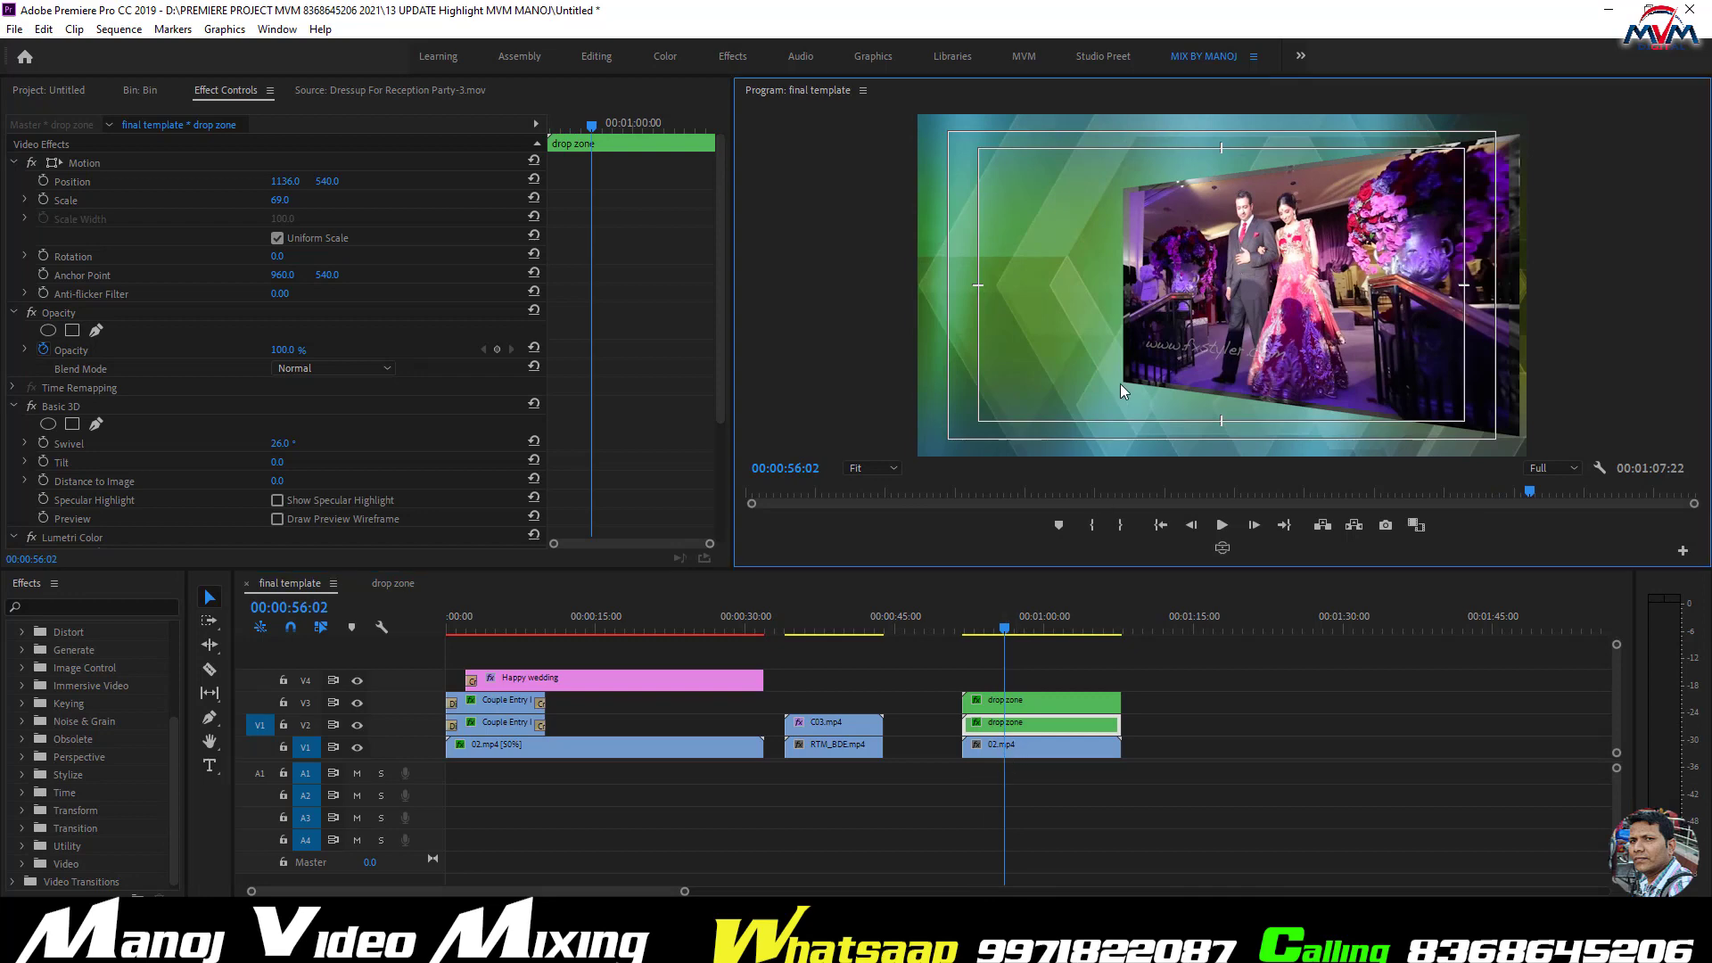
{"action": "key", "text": "grave"}
{"action": "key", "text": "space"}
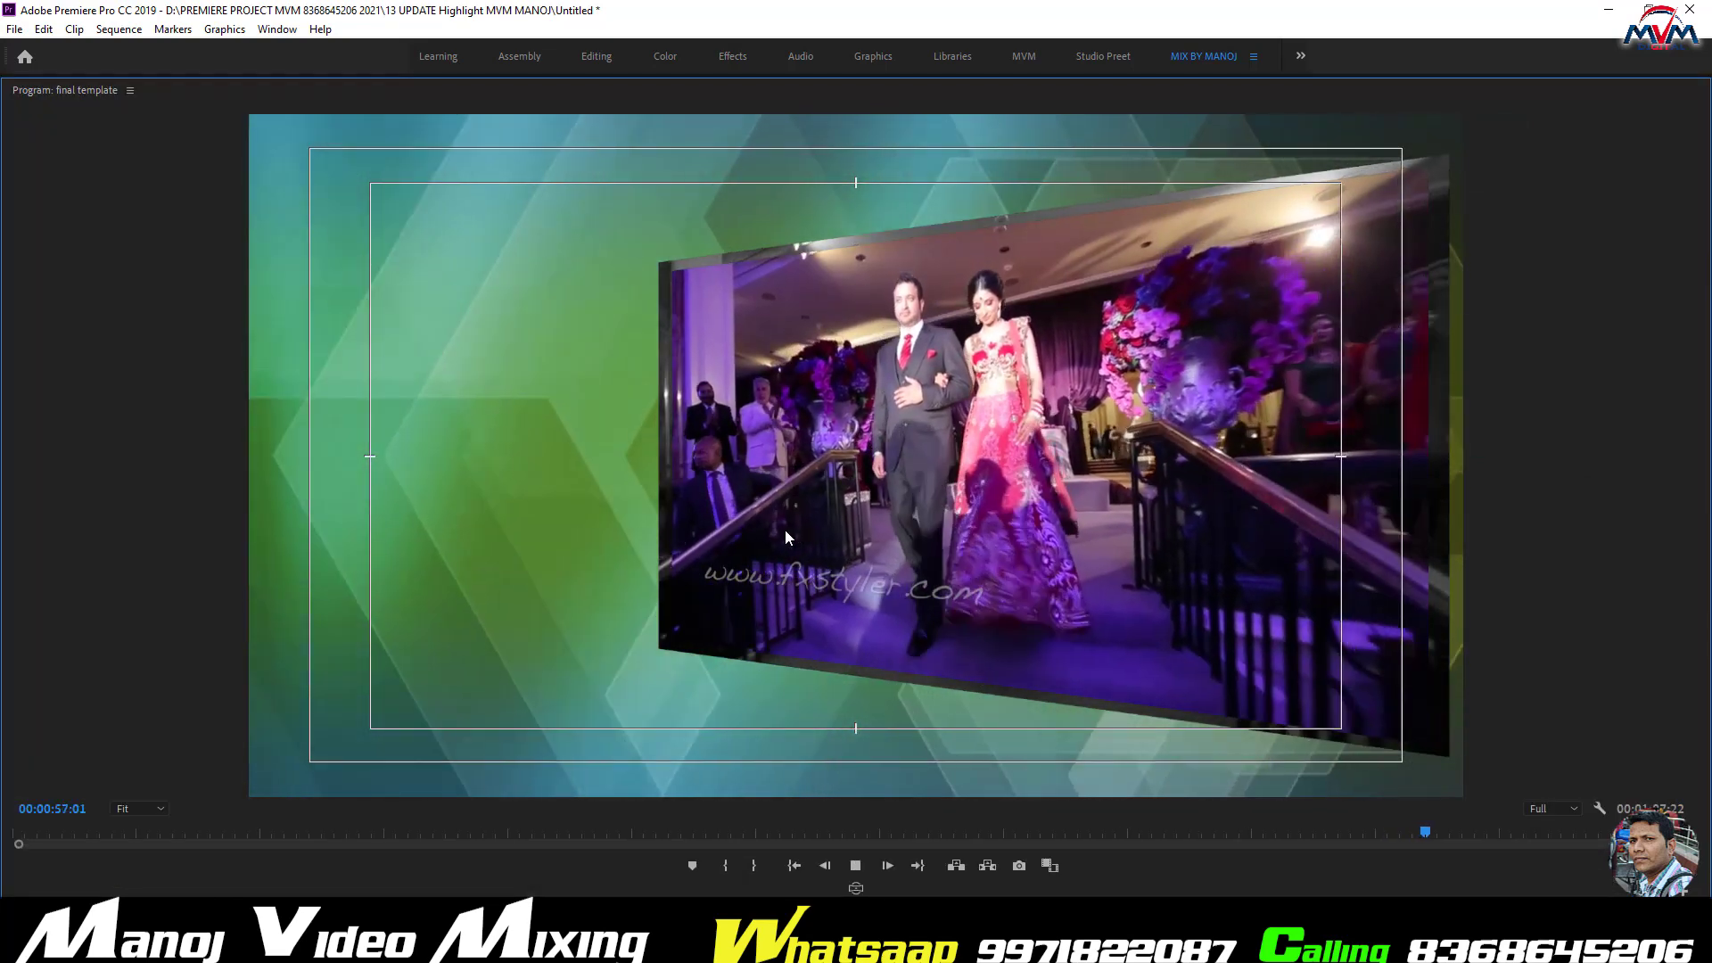
{"action": "key", "text": "space"}
{"action": "key", "text": "grave"}
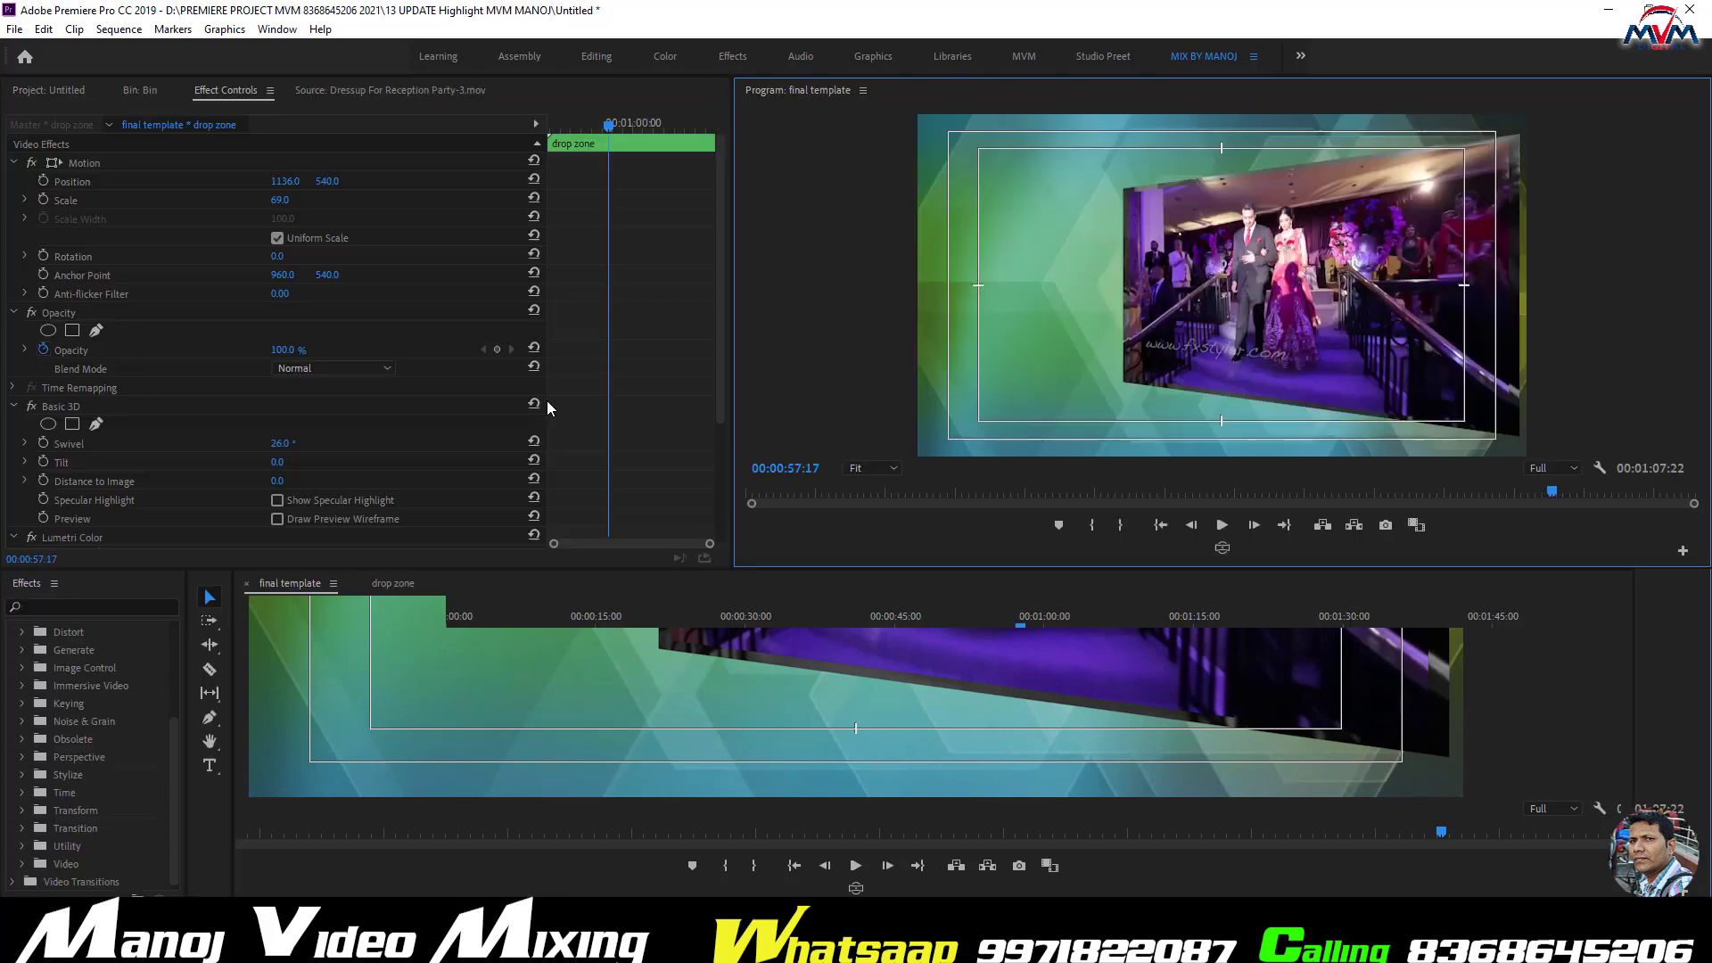
- Slow the 02.mp4 background clip on V1 under the drop zone nests to 50% speed with Optical Flow interpolation
{"action": "left_click", "coordinate": [995, 748]}
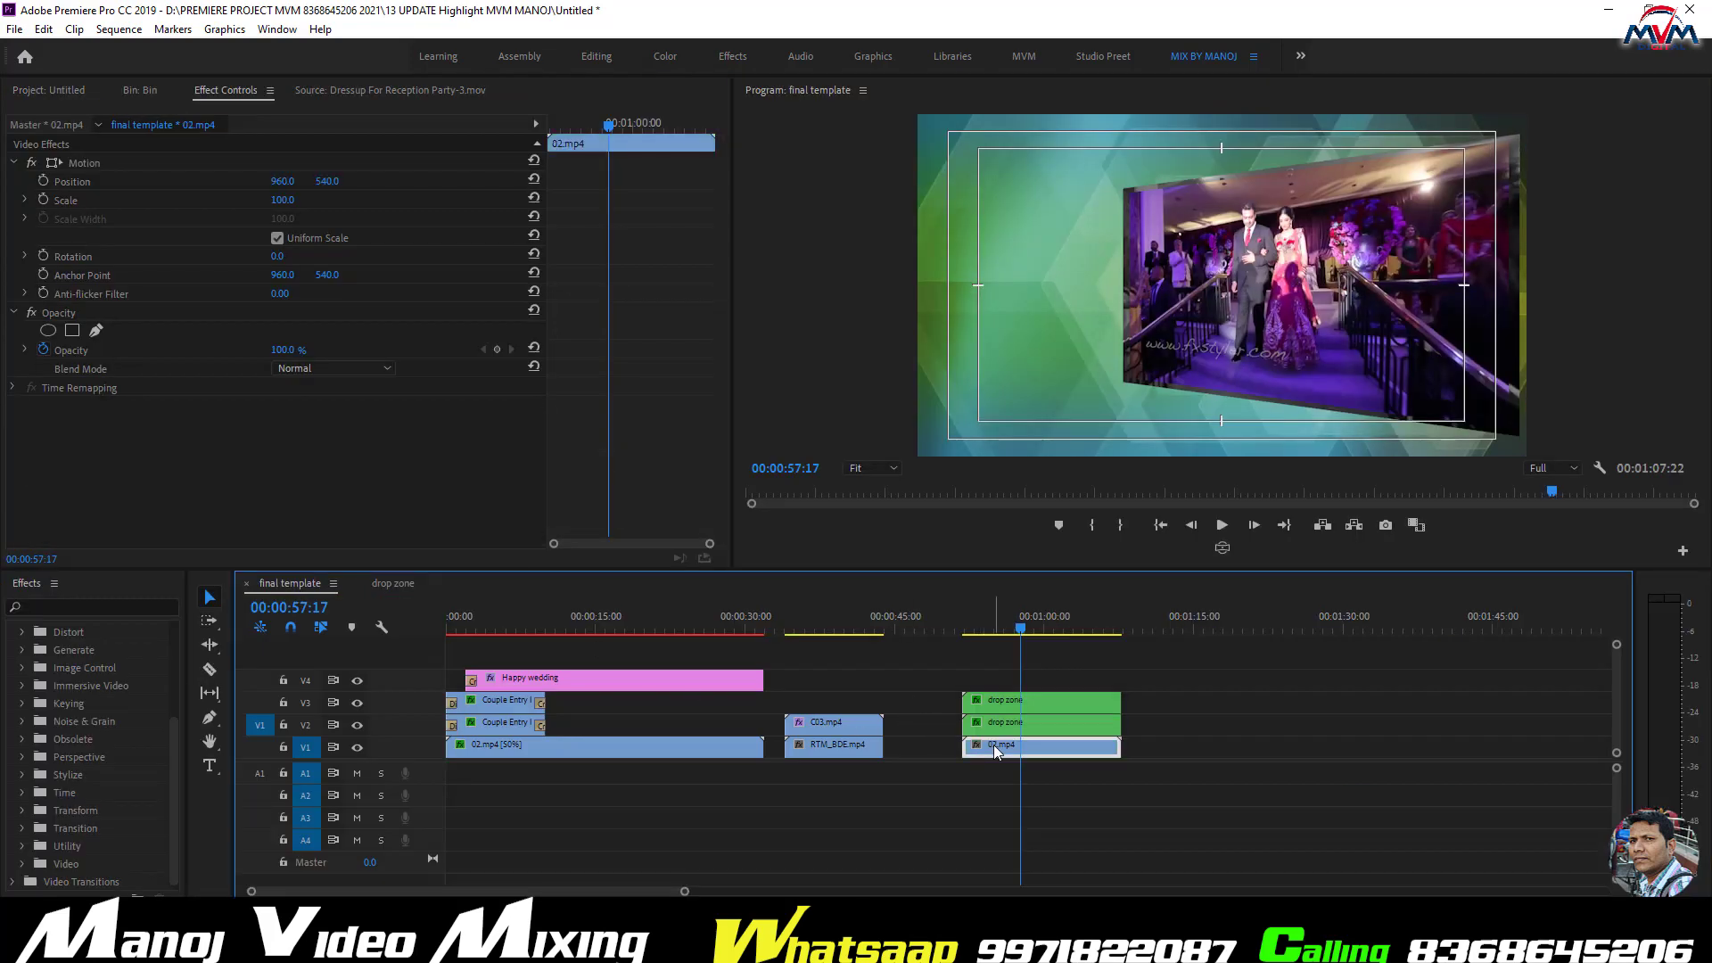
{"action": "key", "text": "ctrl+r"}
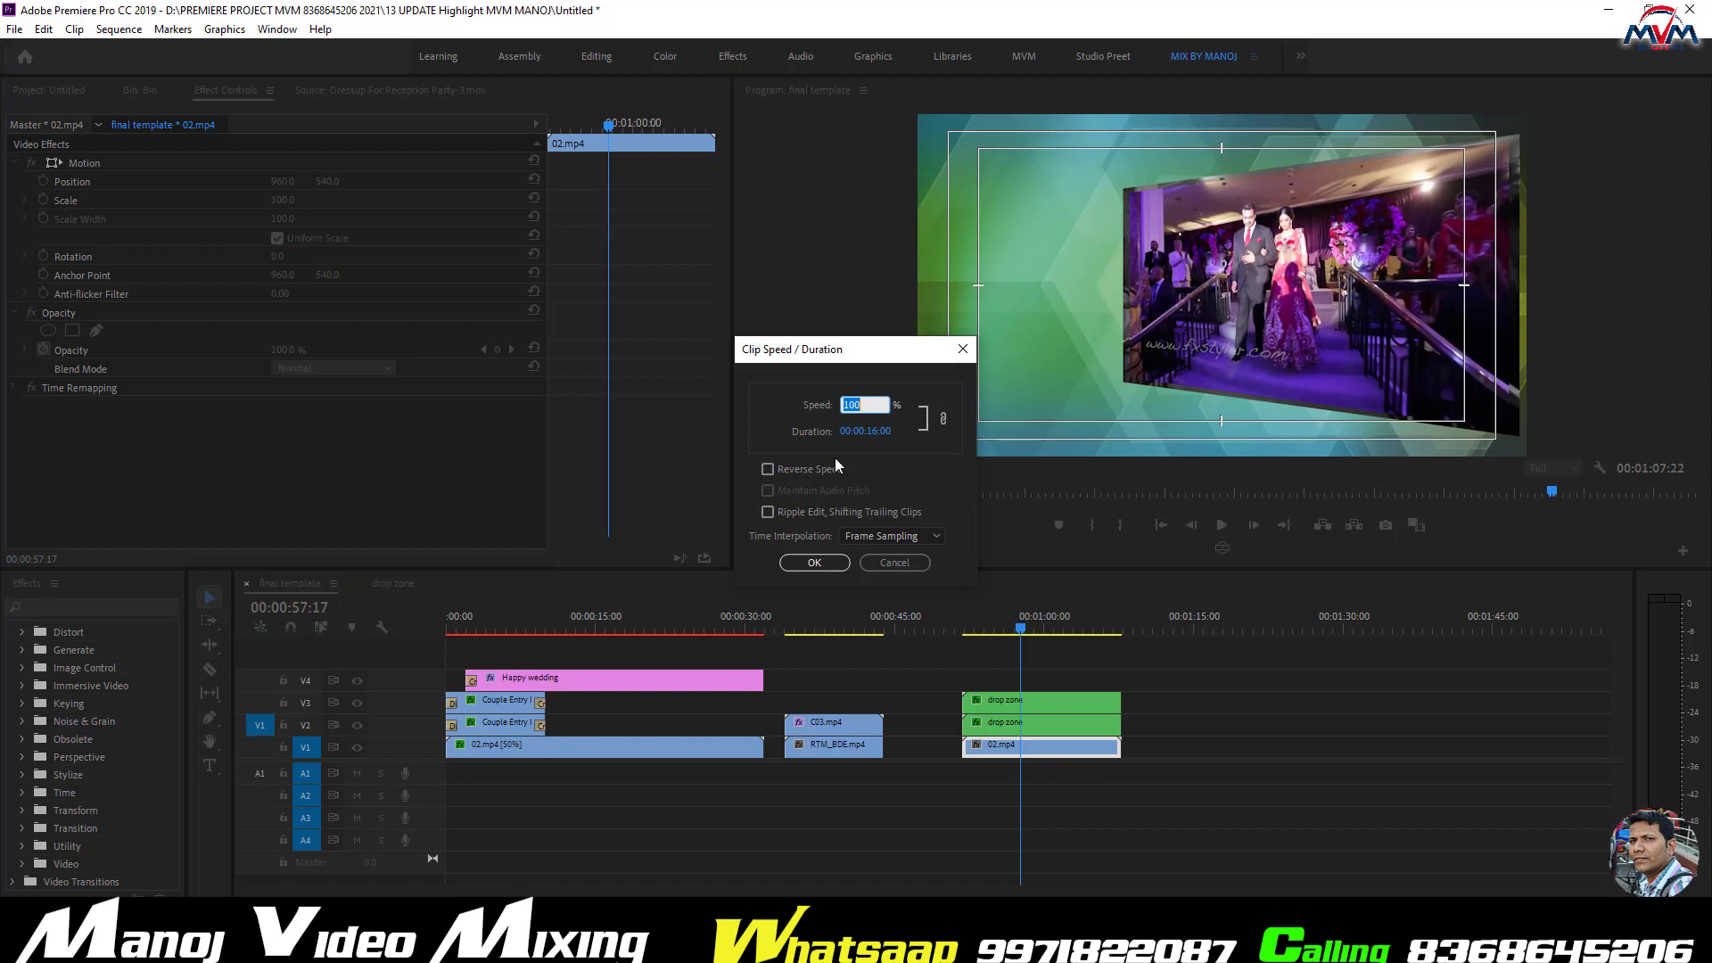
{"action": "type", "text": "50"}
{"action": "left_click", "coordinate": [891, 540]}
{"action": "left_click", "coordinate": [894, 597]}
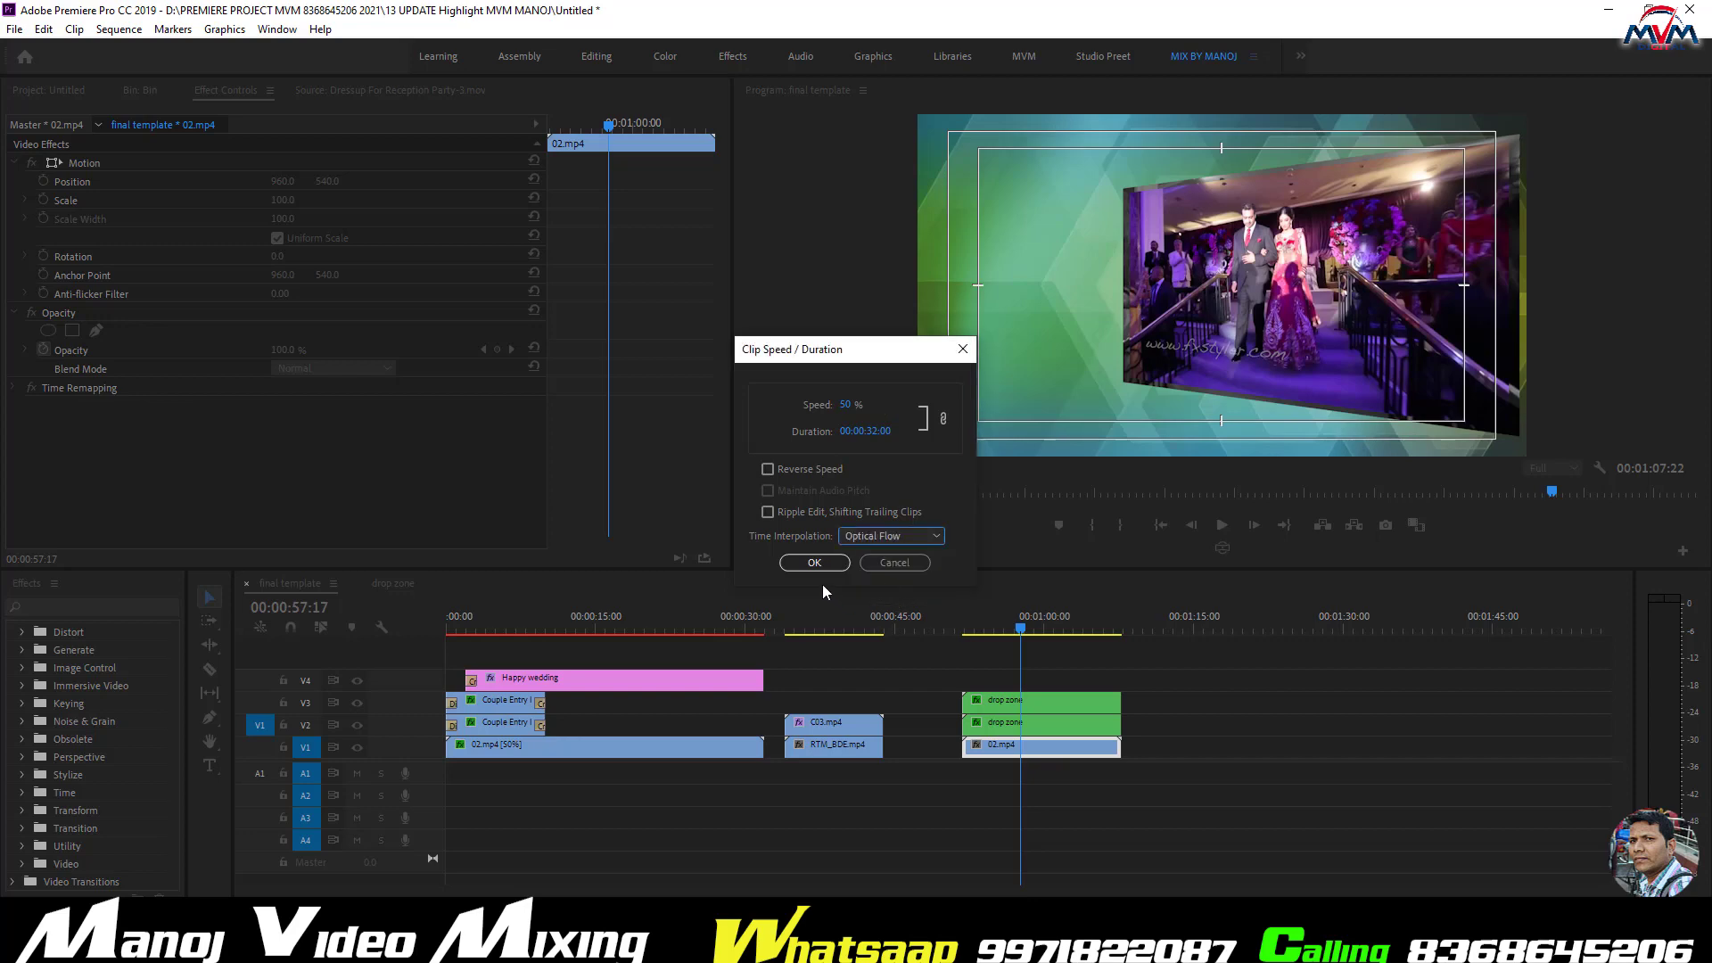
{"action": "left_click", "coordinate": [814, 562]}
- Play the slowed background with the drop zone nests from the clip's start in the enlarged preview
{"action": "key", "text": "Up"}
{"action": "key", "text": "space"}
{"action": "key", "text": "grave"}
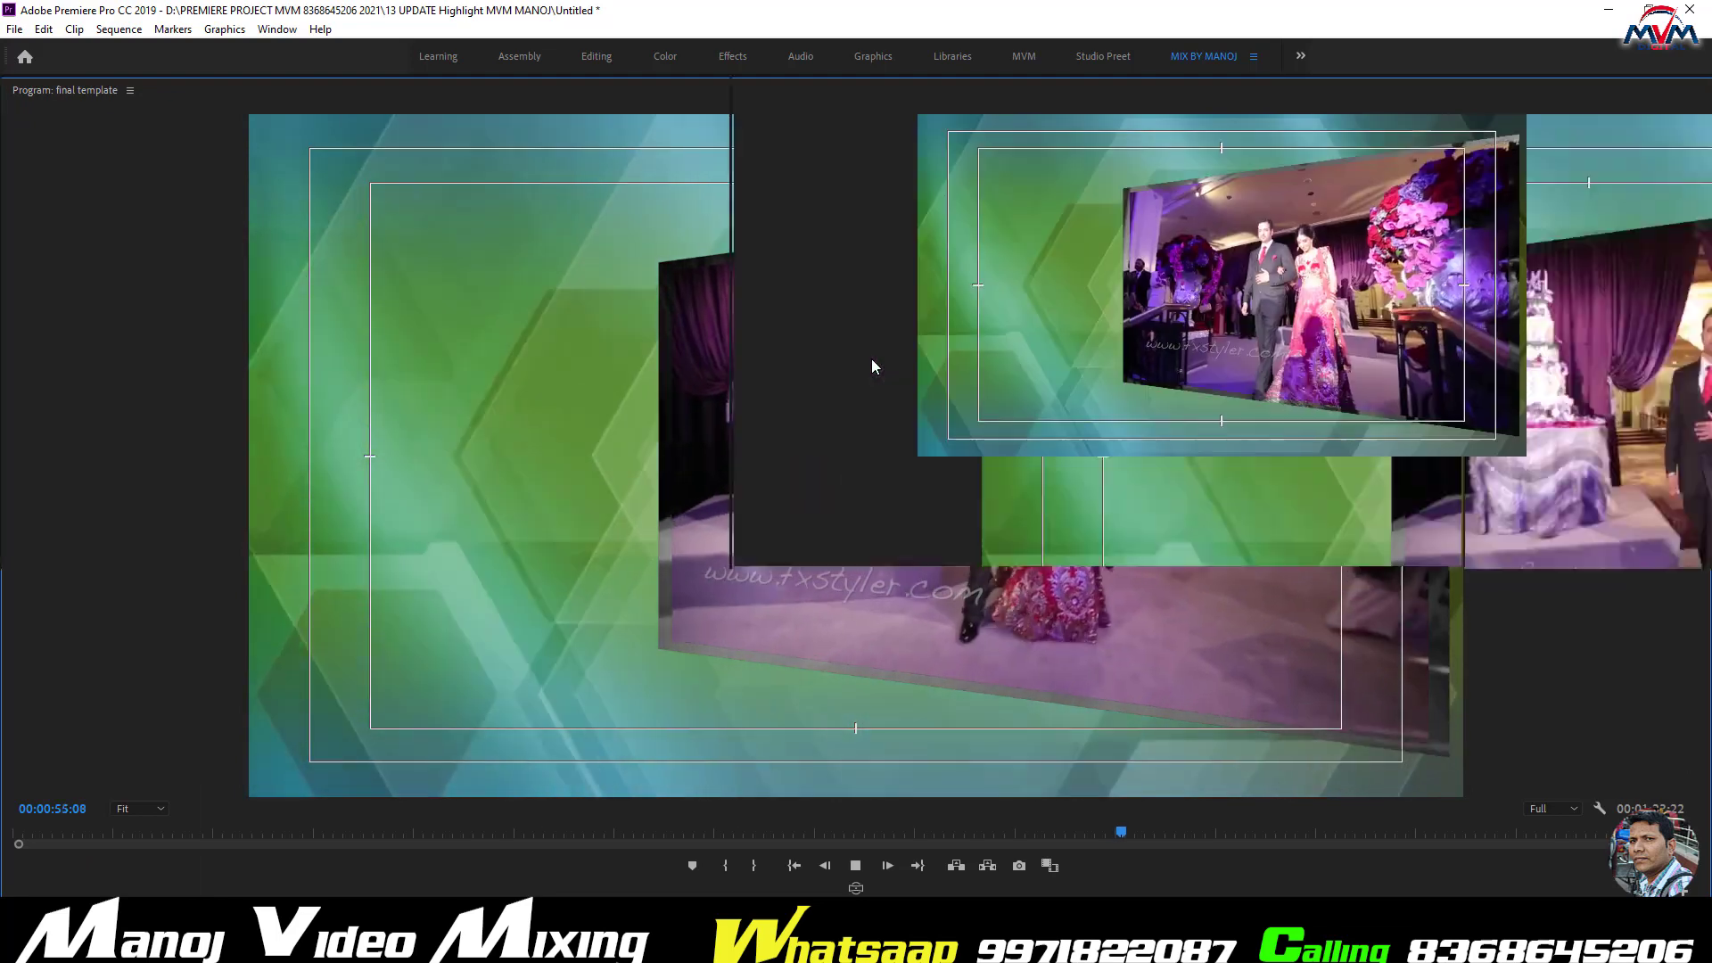
{"action": "key", "text": "grave"}
{"action": "key", "text": "space"}
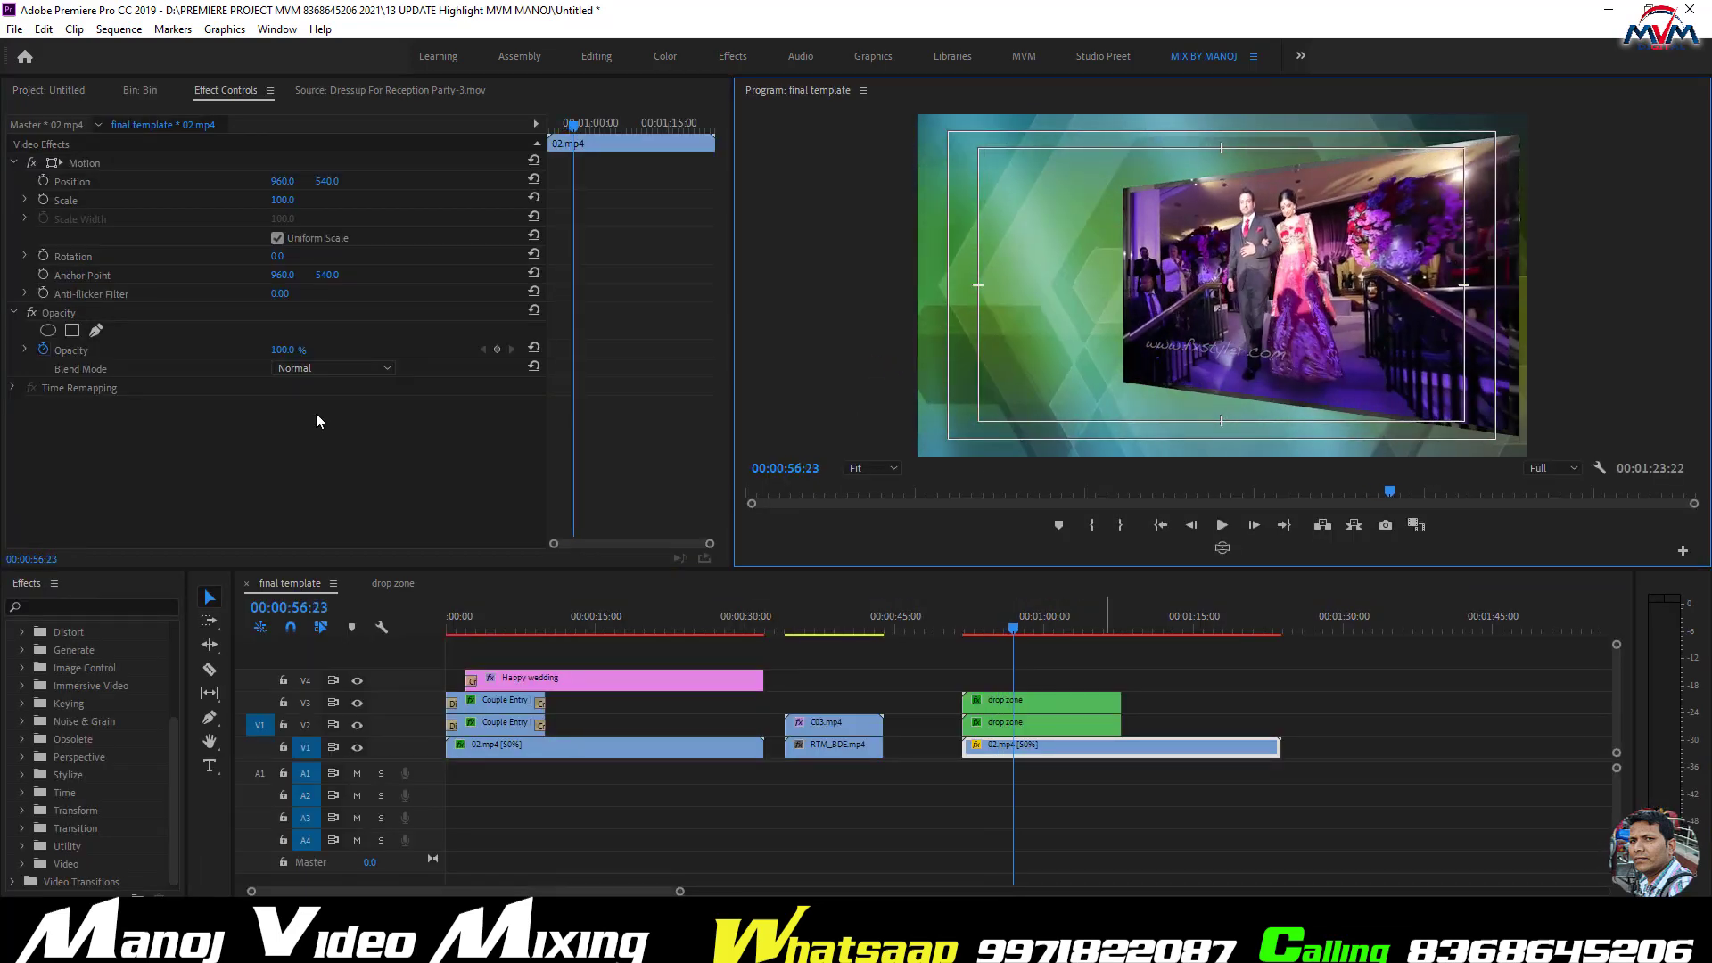
- Apply Gaussian Blur to the 02.mp4 background clip under the drop zone nests and set its blurriness to 288
{"action": "left_click", "coordinate": [94, 607]}
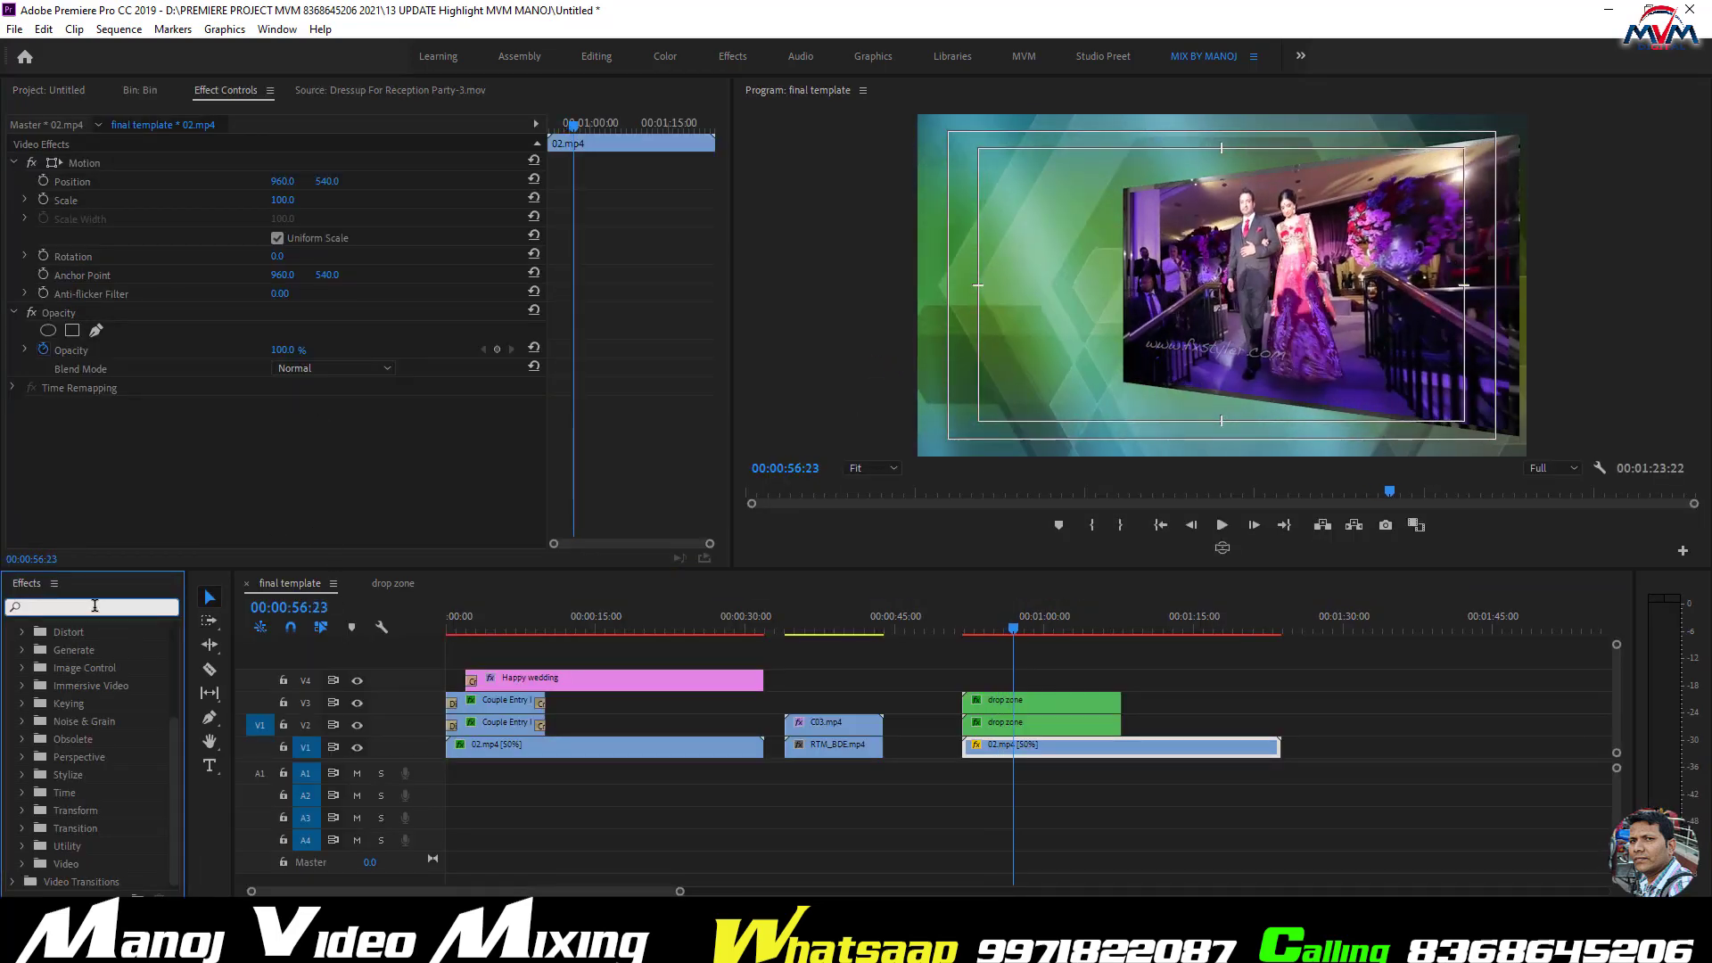
{"action": "type", "text": "blur"}
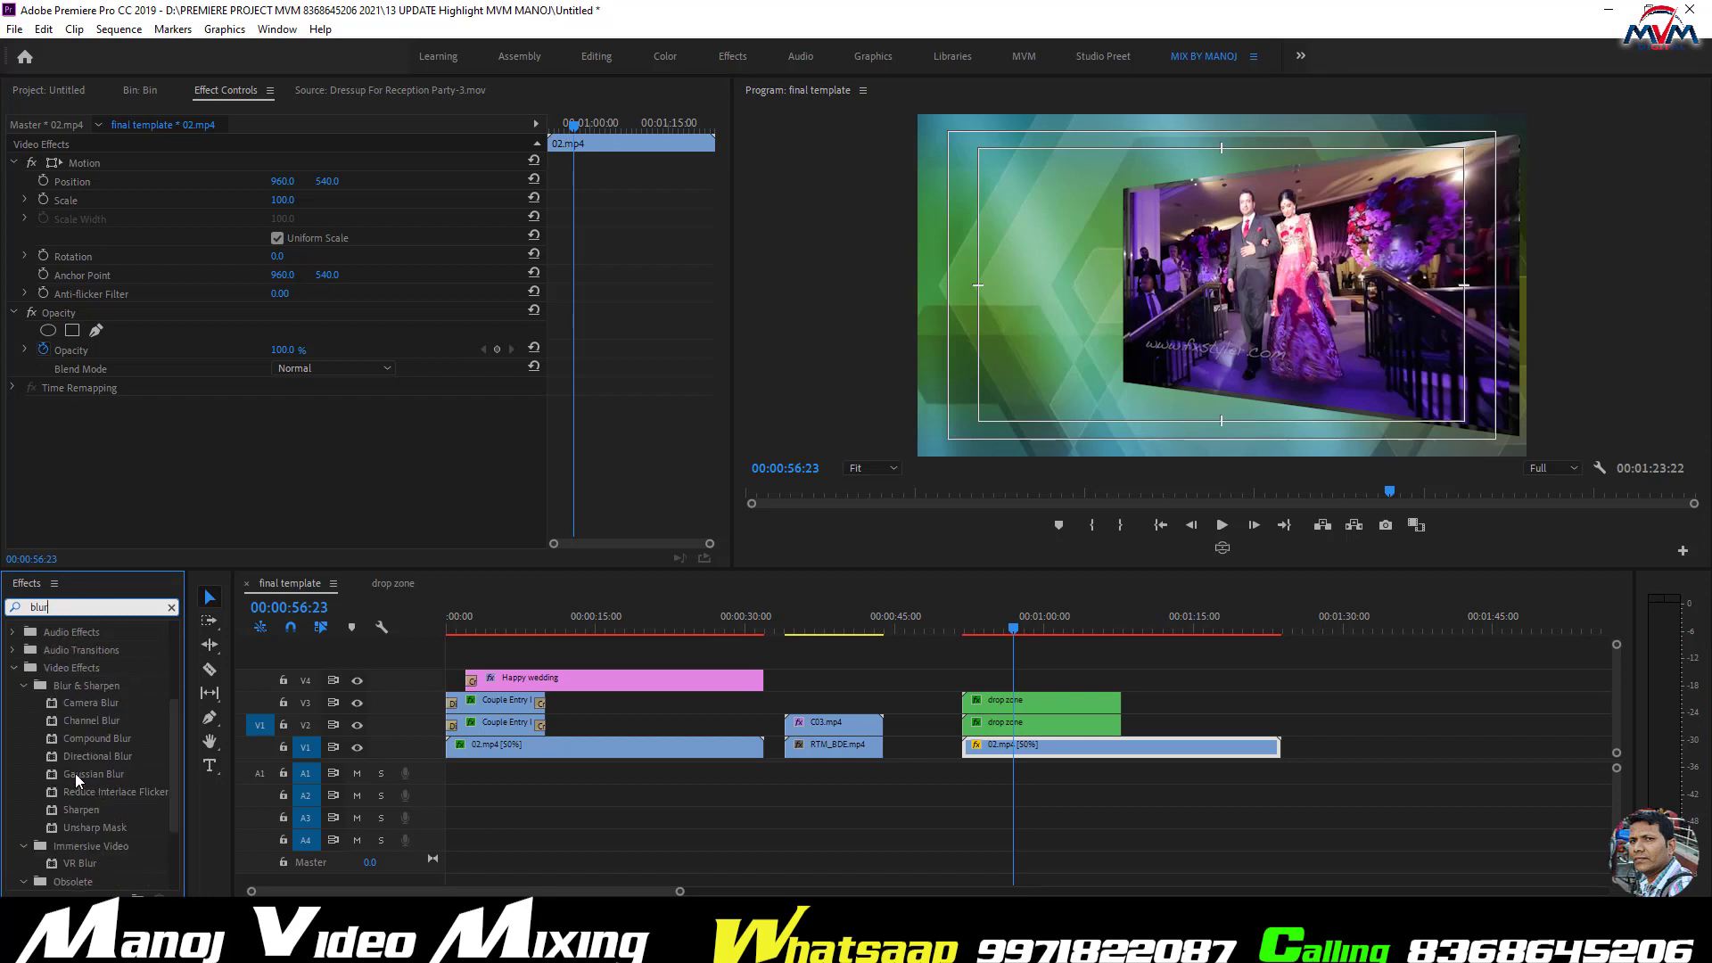
{"action": "left_click_drag", "start_coordinate": [77, 775], "coordinate": [988, 751]}
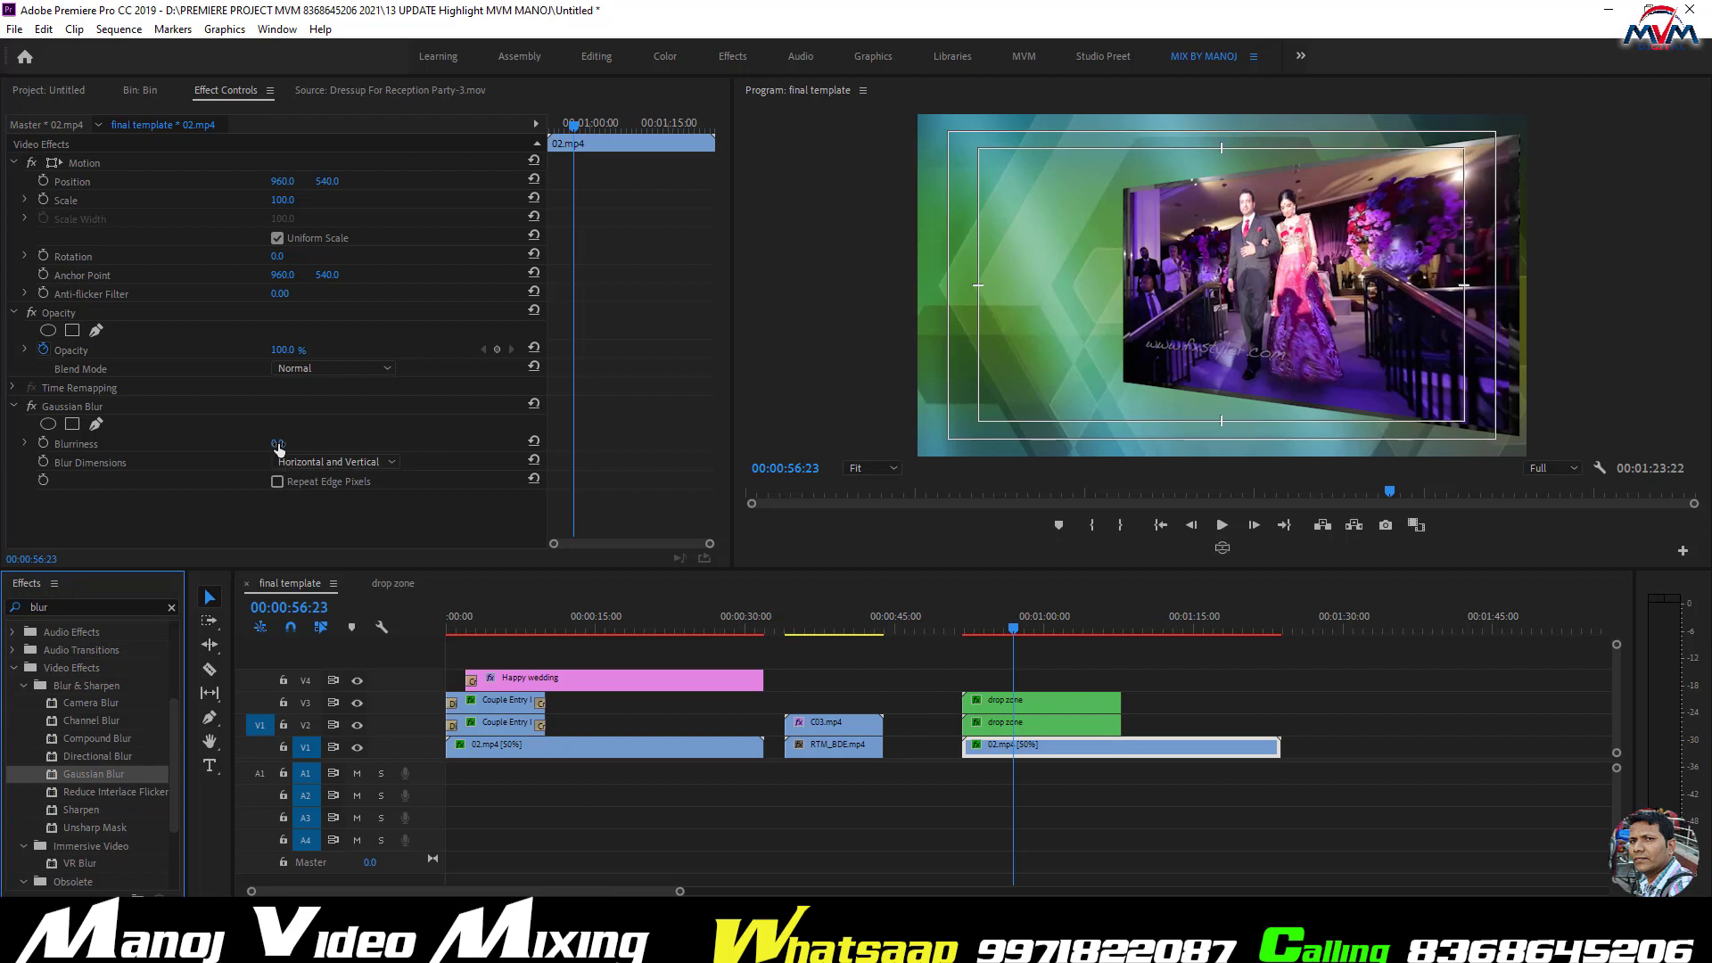
{"action": "left_click_drag", "start_coordinate": [278, 447], "coordinate": [535, 448]}
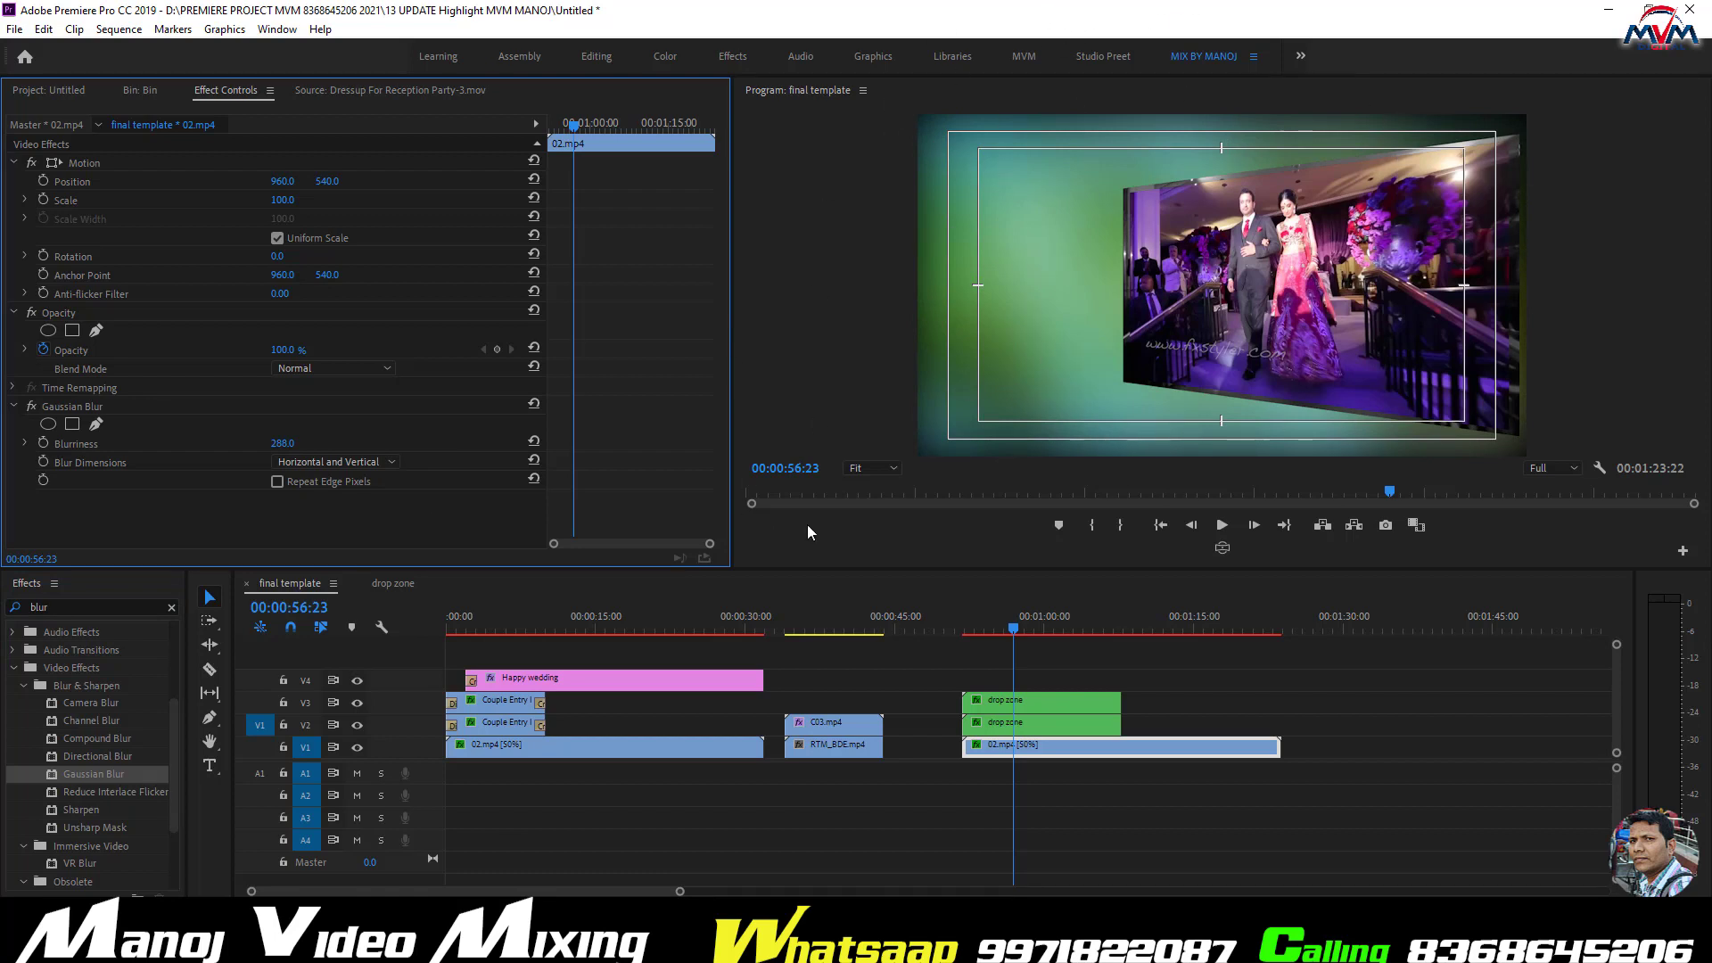
- Try the Gaussian Blur on 02.mp4 with Repeat Edge Pixels on and off, and view the blur dimension options
{"action": "left_click", "coordinate": [278, 482]}
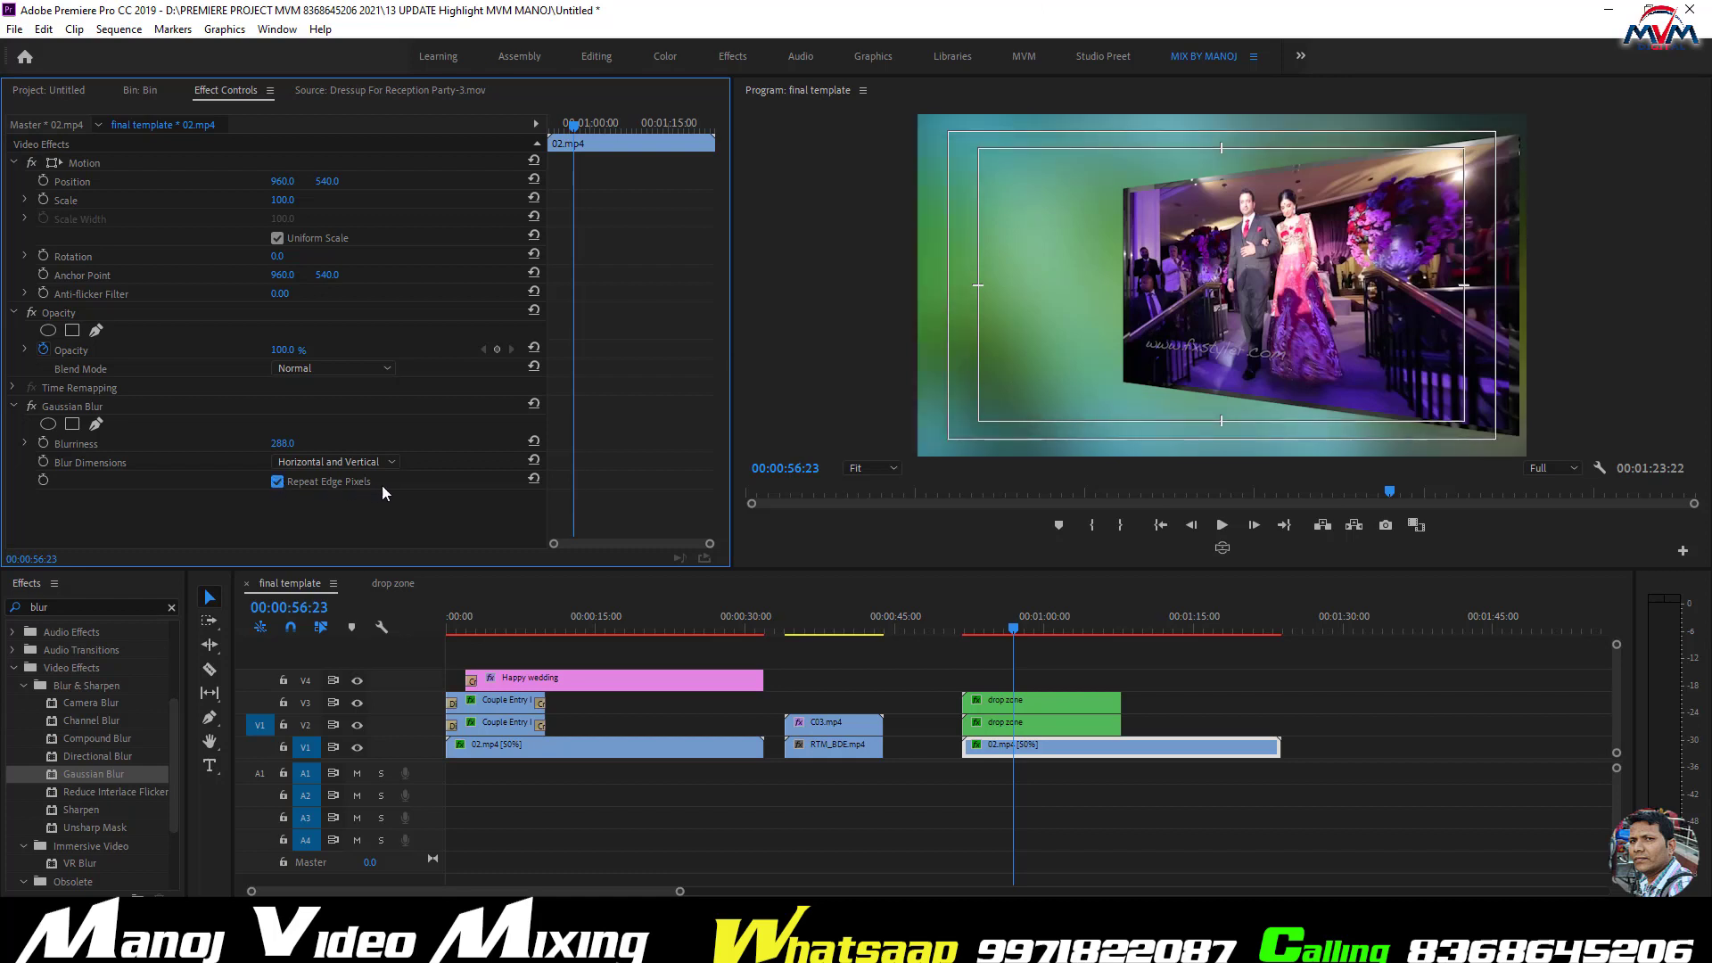
{"action": "left_click", "coordinate": [278, 482]}
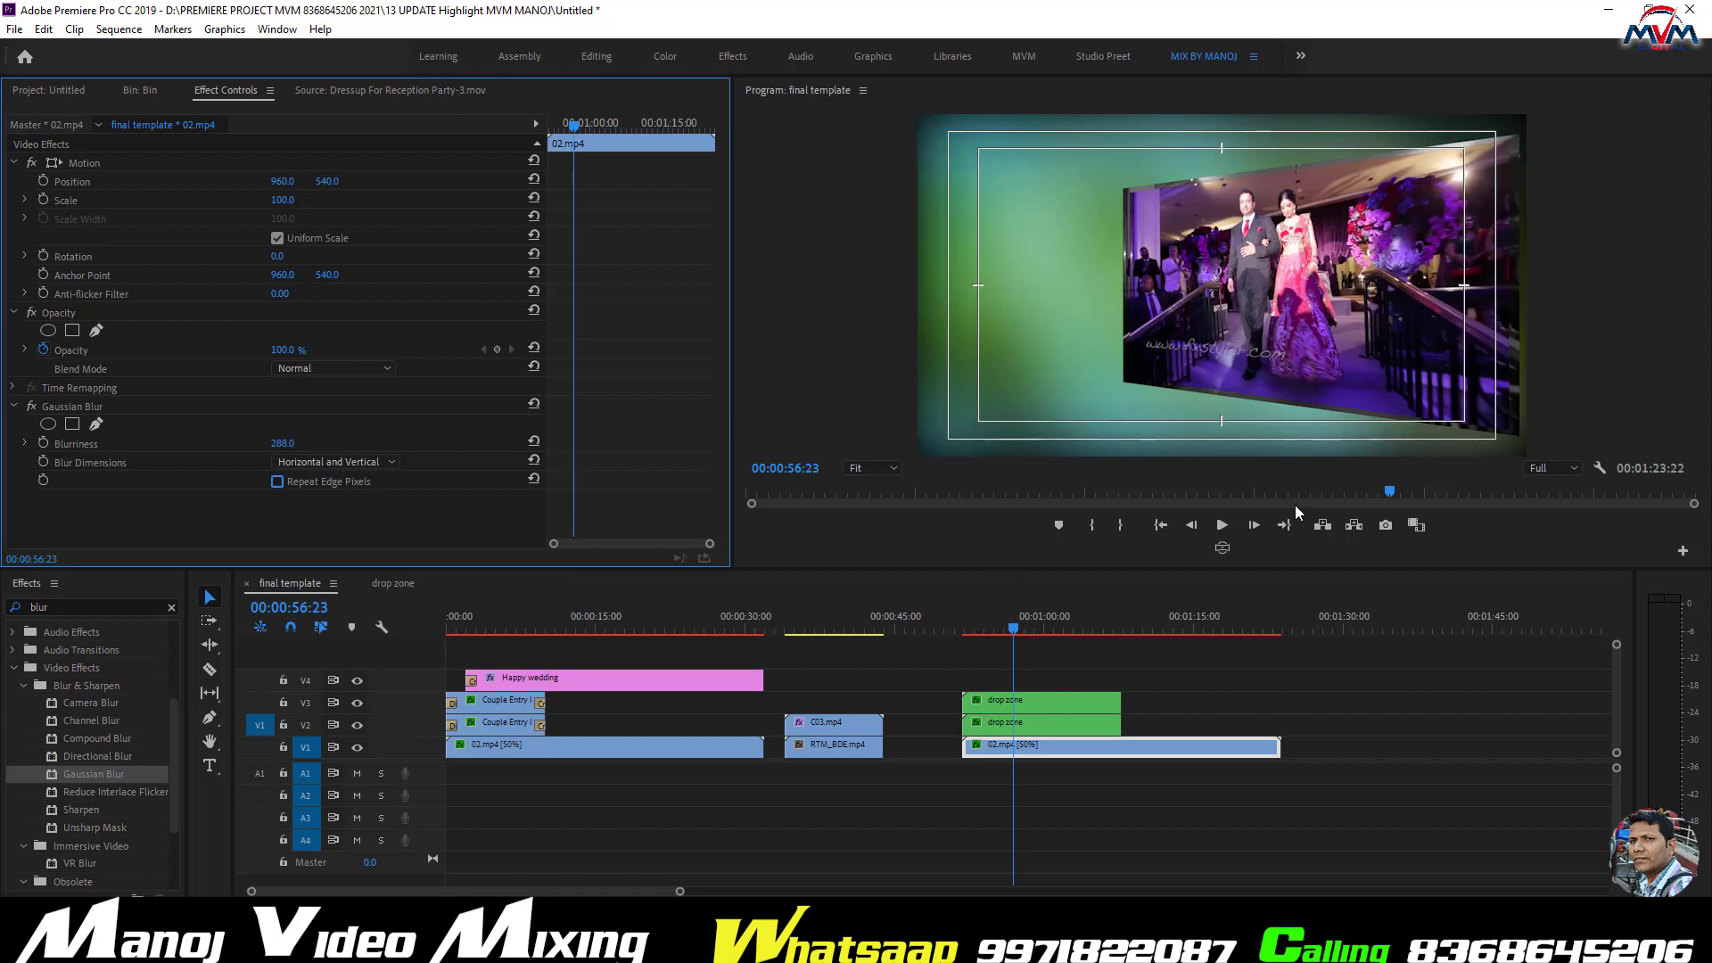
{"action": "key", "text": "ctrl+z"}
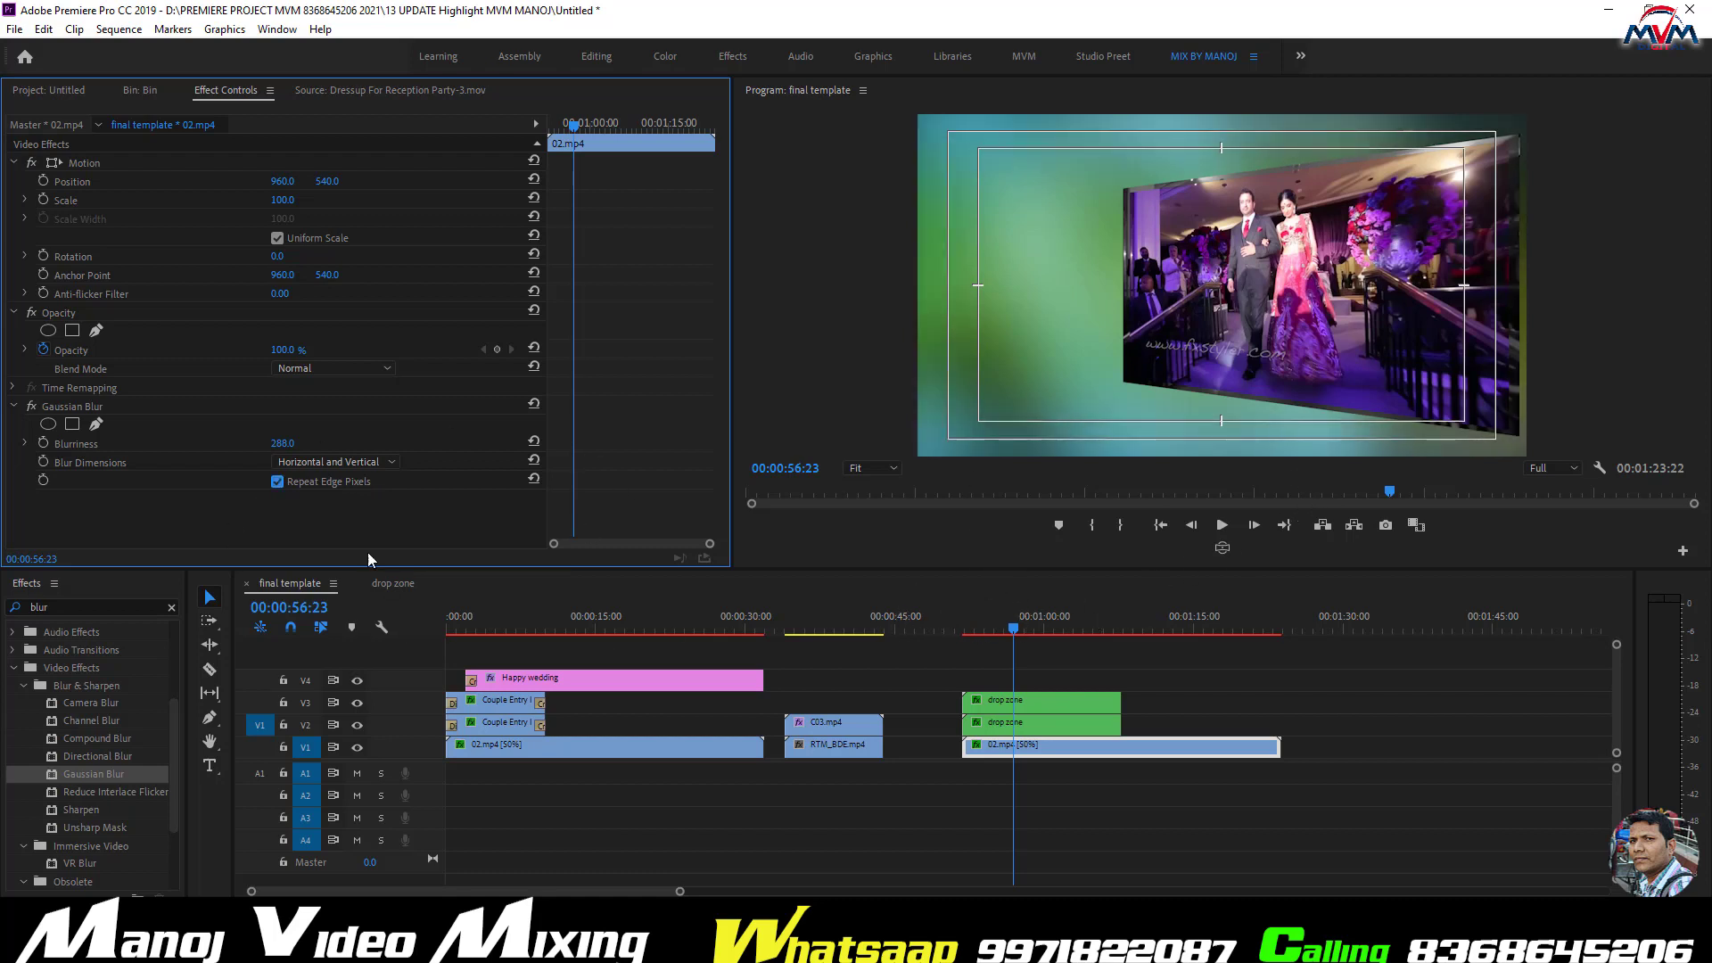
{"action": "left_click", "coordinate": [312, 465]}
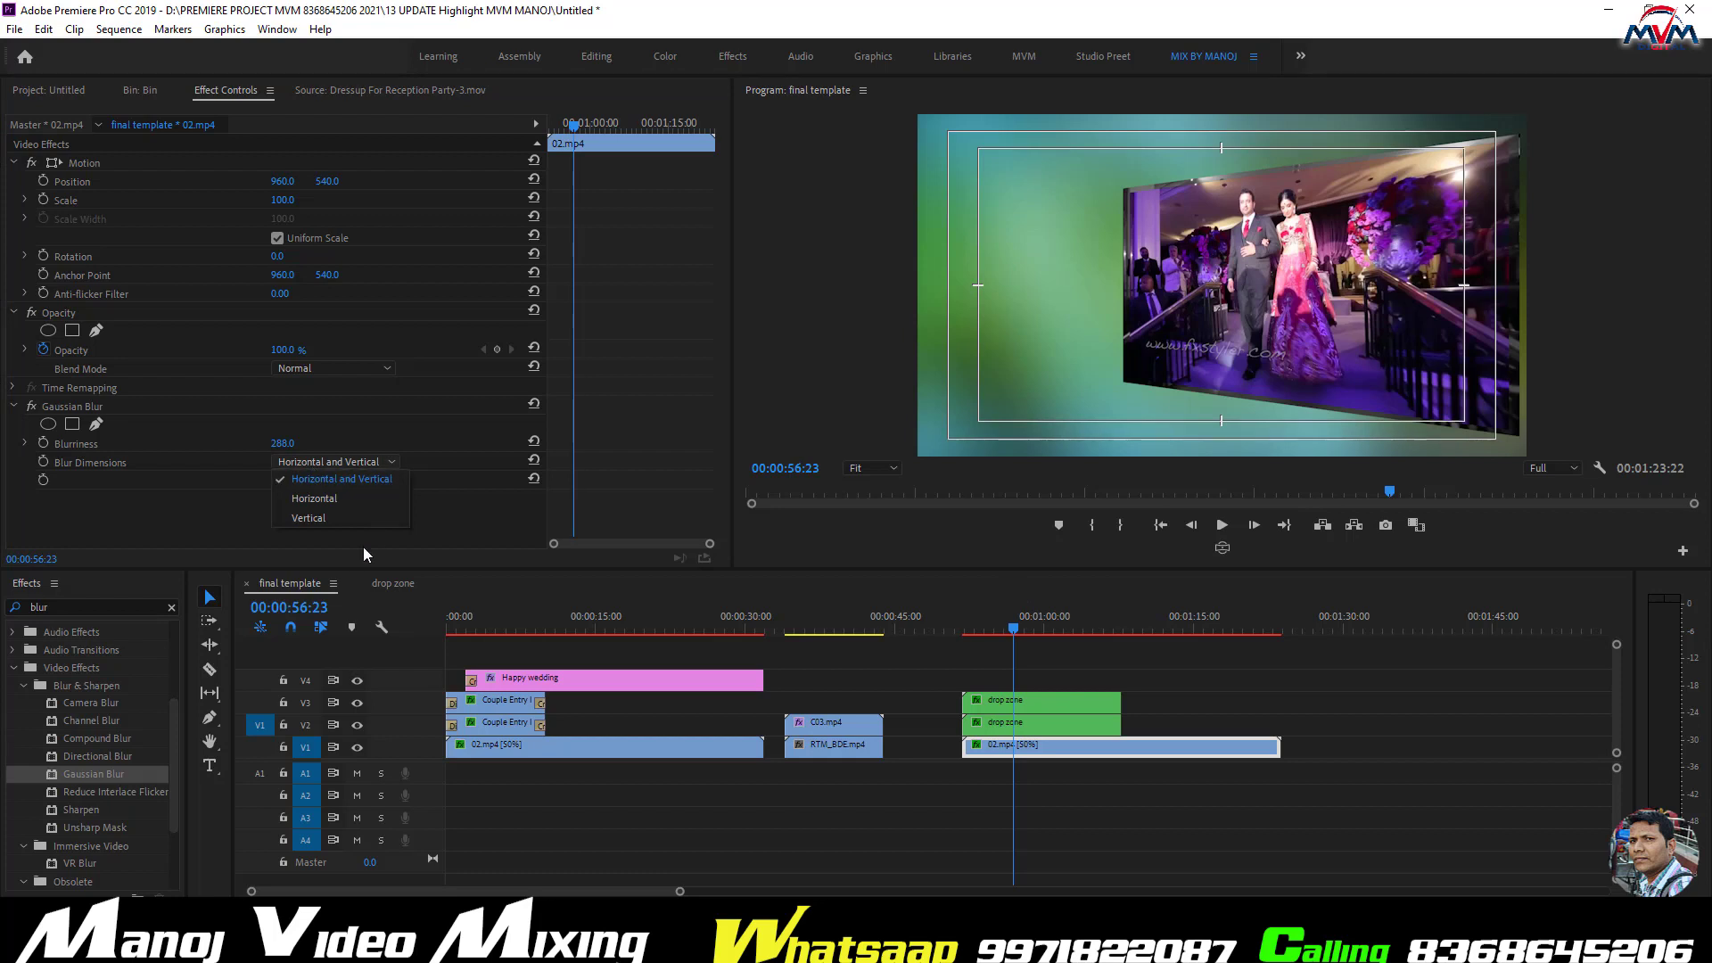
{"action": "left_click", "coordinate": [471, 511]}
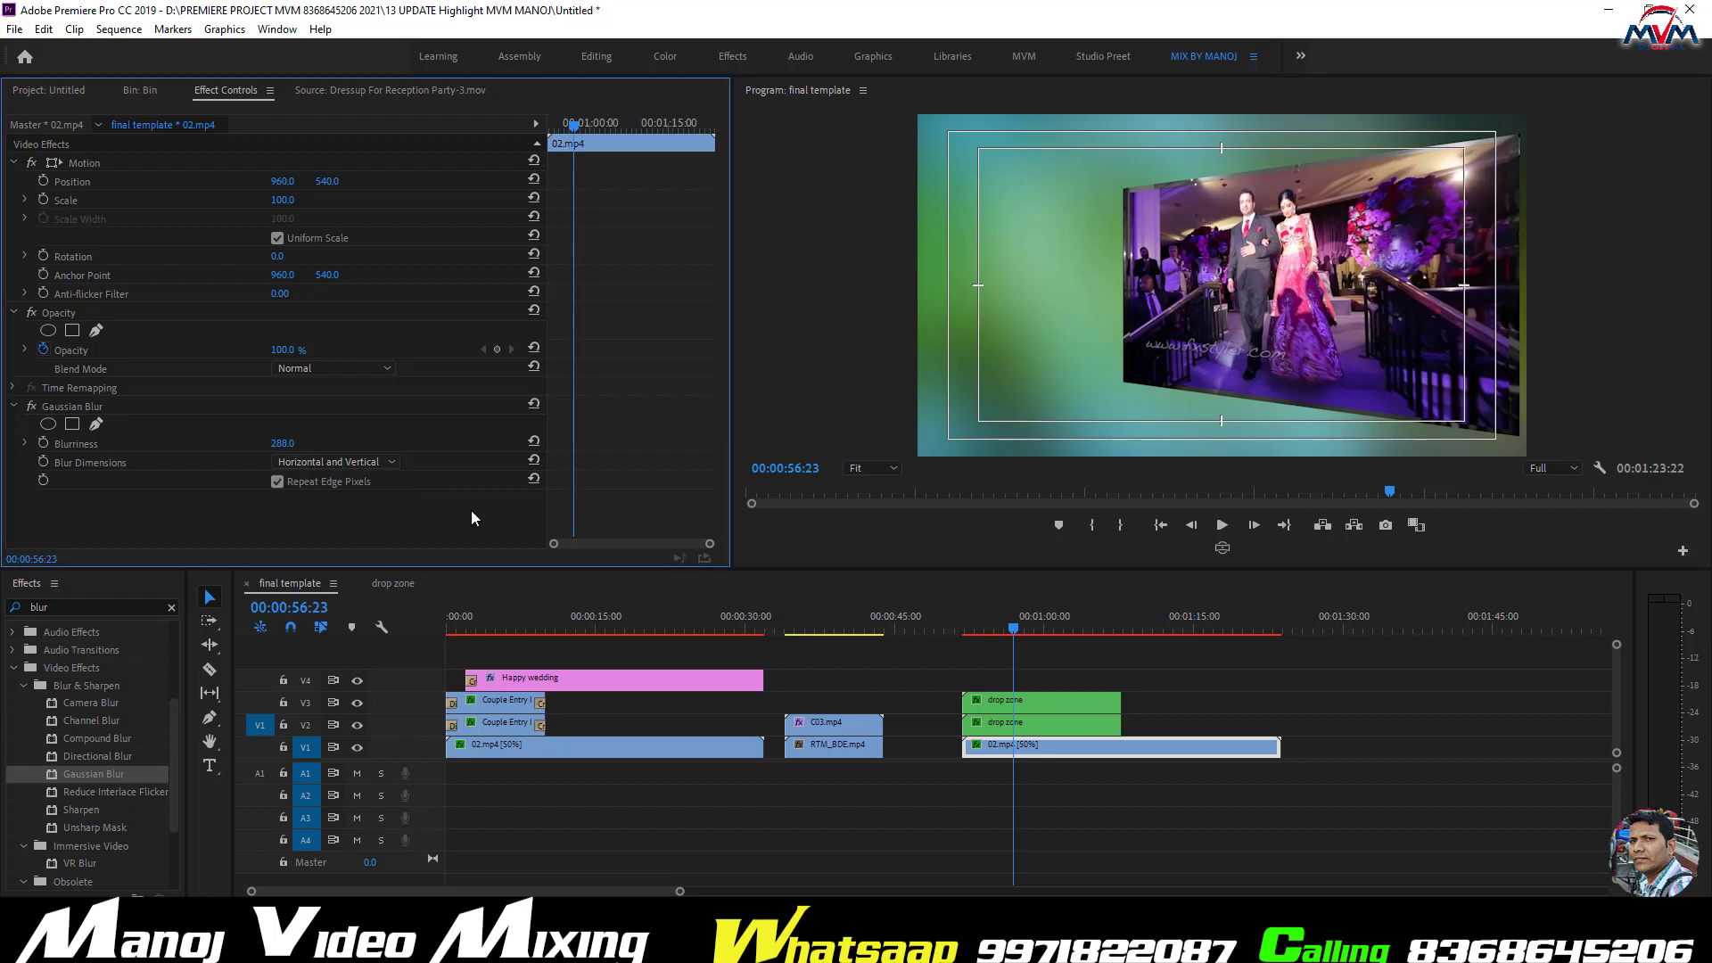
{"action": "left_click", "coordinate": [276, 482]}
{"action": "key", "text": "ctrl+z"}
- Play the drop zone section while toggling Repeat Edge Pixels on the background blur, leaving the option off
{"action": "left_click", "coordinate": [984, 628]}
{"action": "key", "text": "space"}
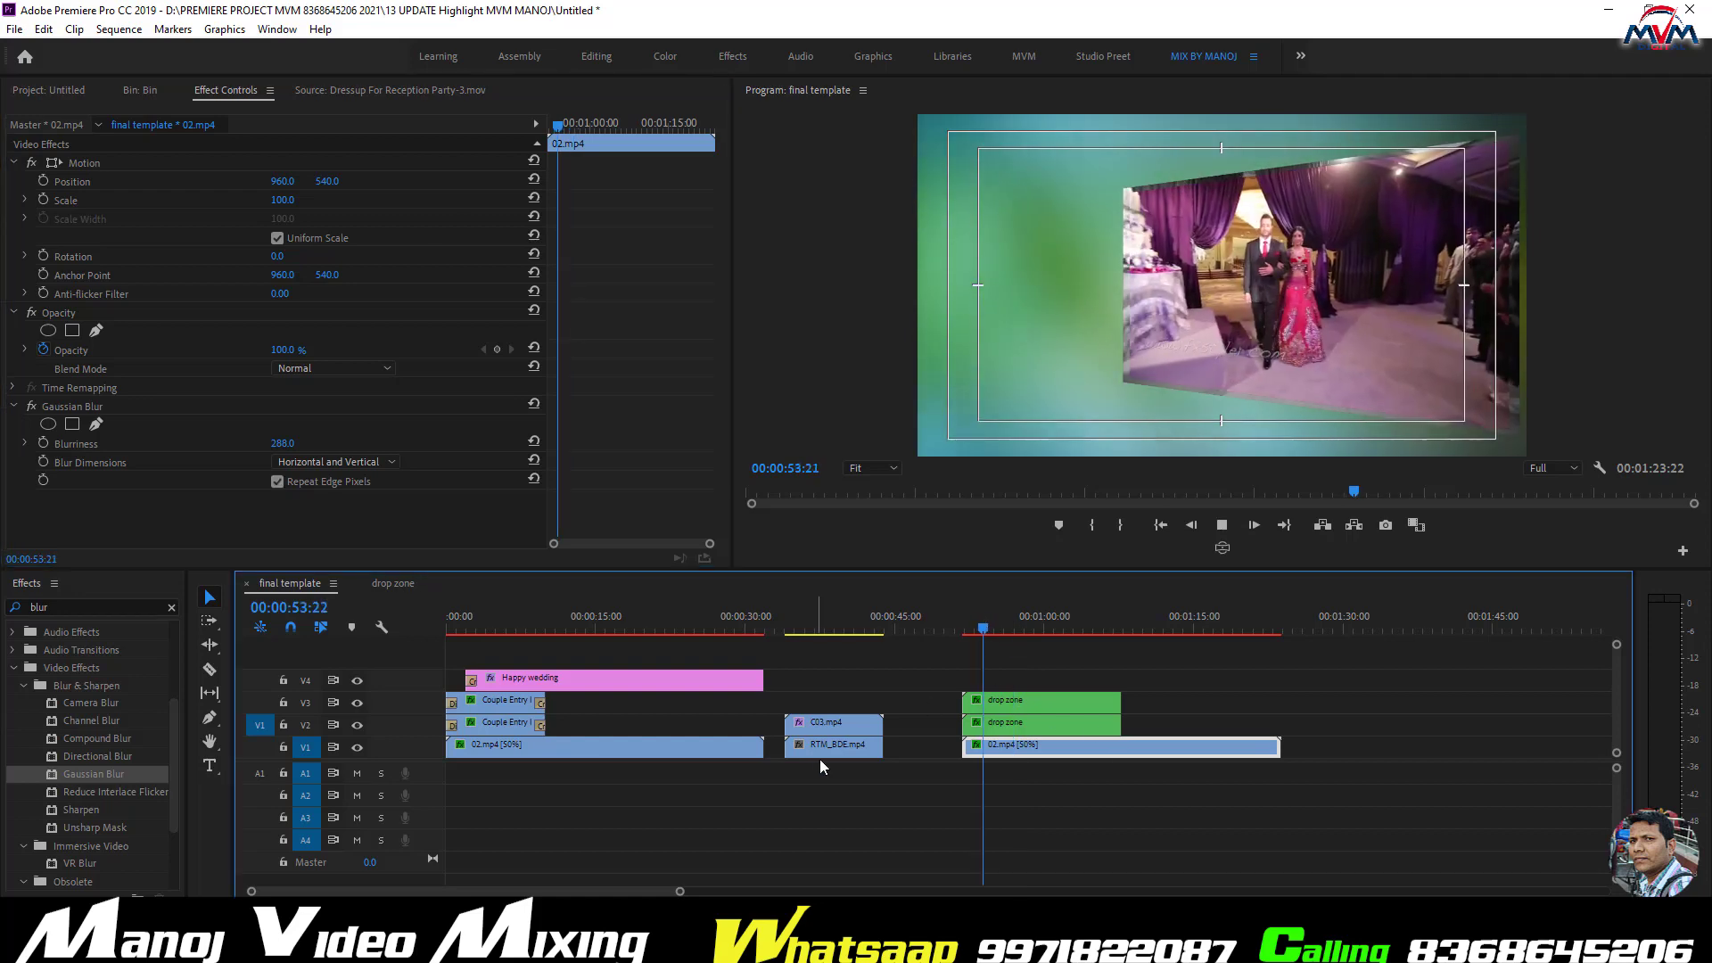
{"action": "left_click", "coordinate": [291, 482]}
{"action": "left_click", "coordinate": [276, 489]}
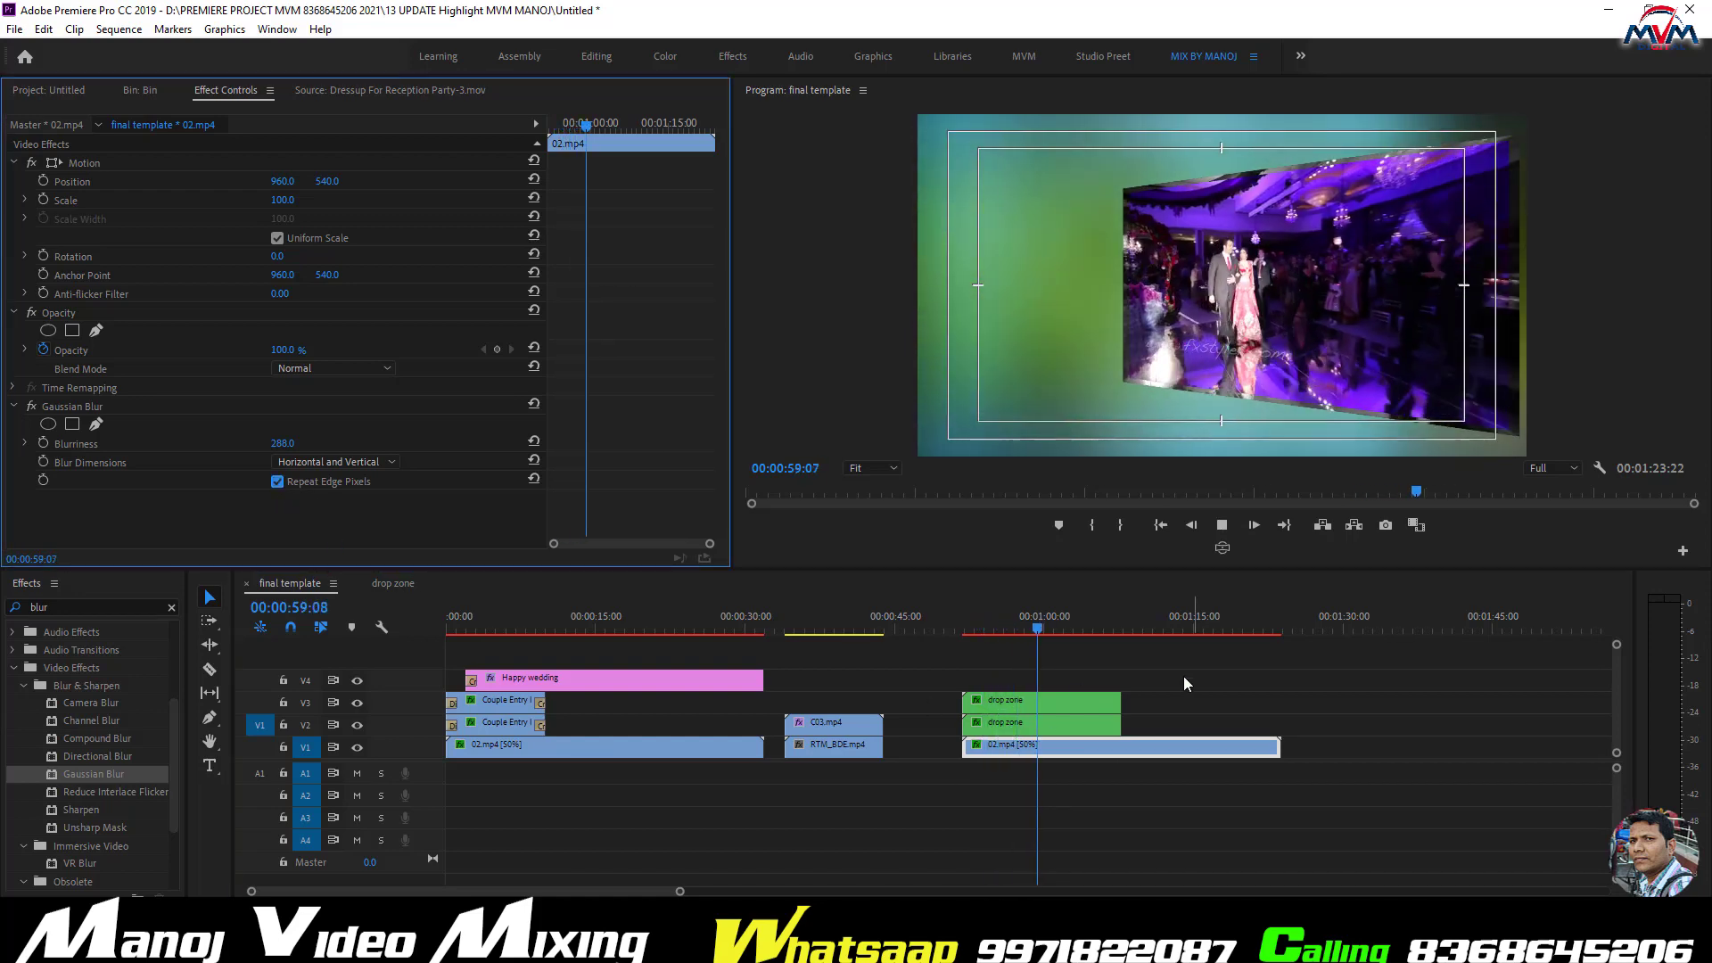
{"action": "left_click", "coordinate": [277, 482]}
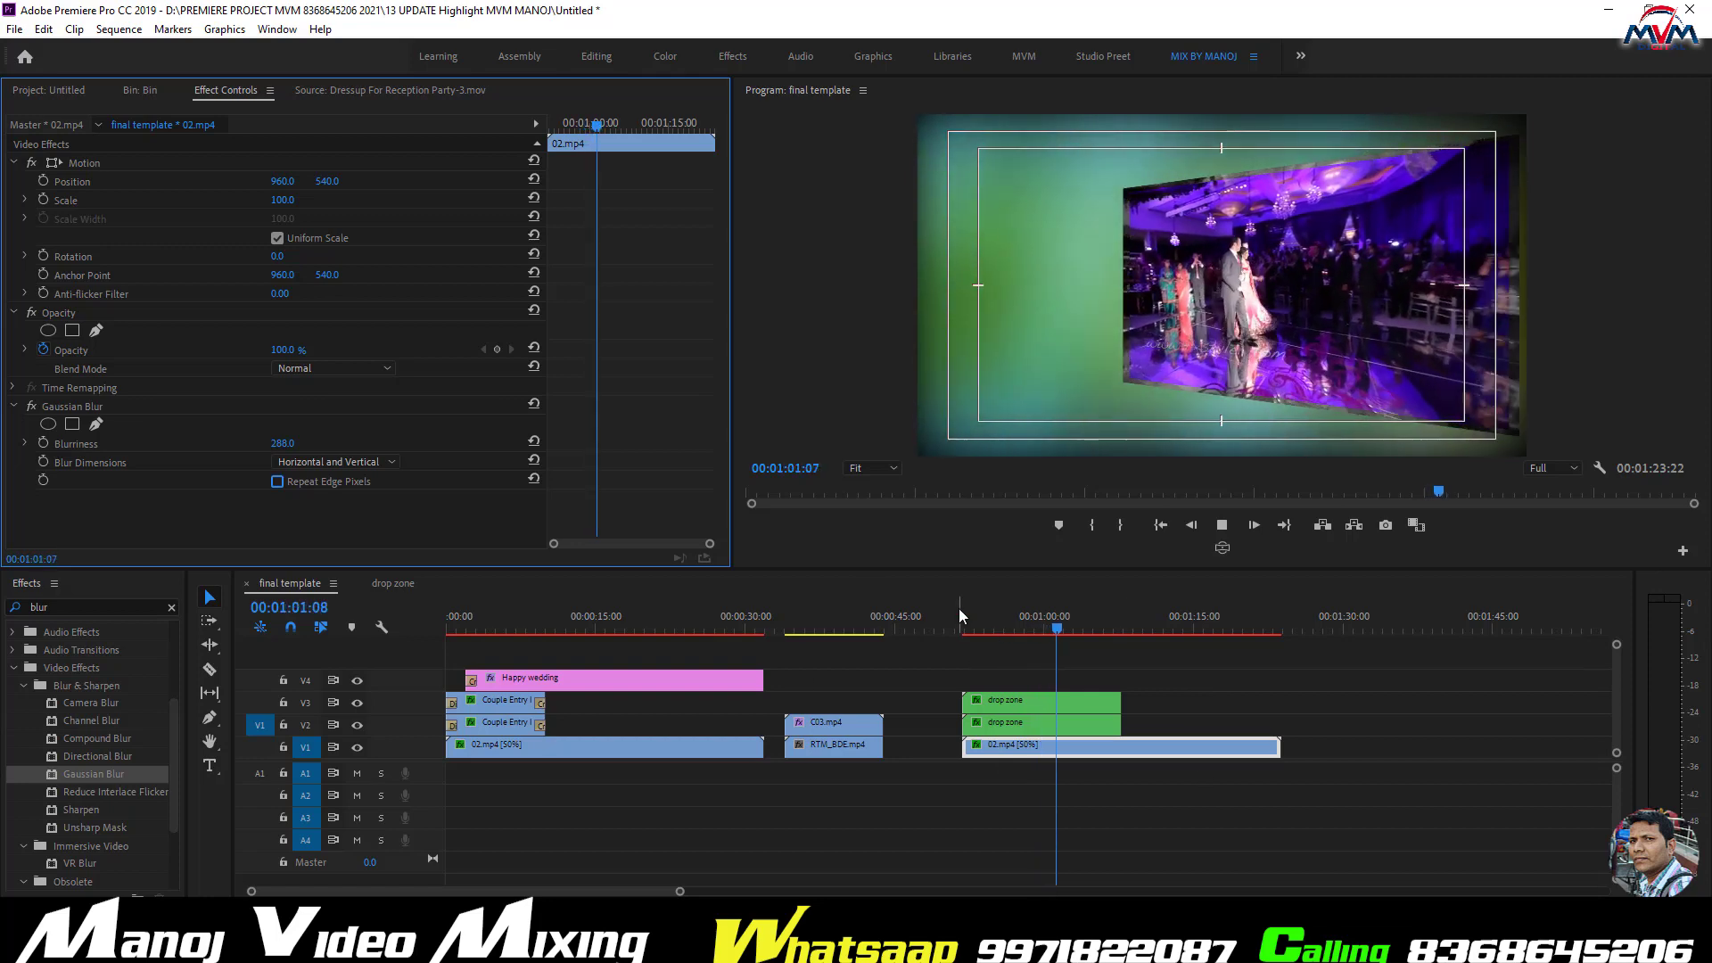
- Move the playhead to 00:00:51:20, select both drop zone nests on V2 and V3, and clear the effects search
{"action": "left_click_drag", "start_coordinate": [959, 608], "coordinate": [964, 606]}
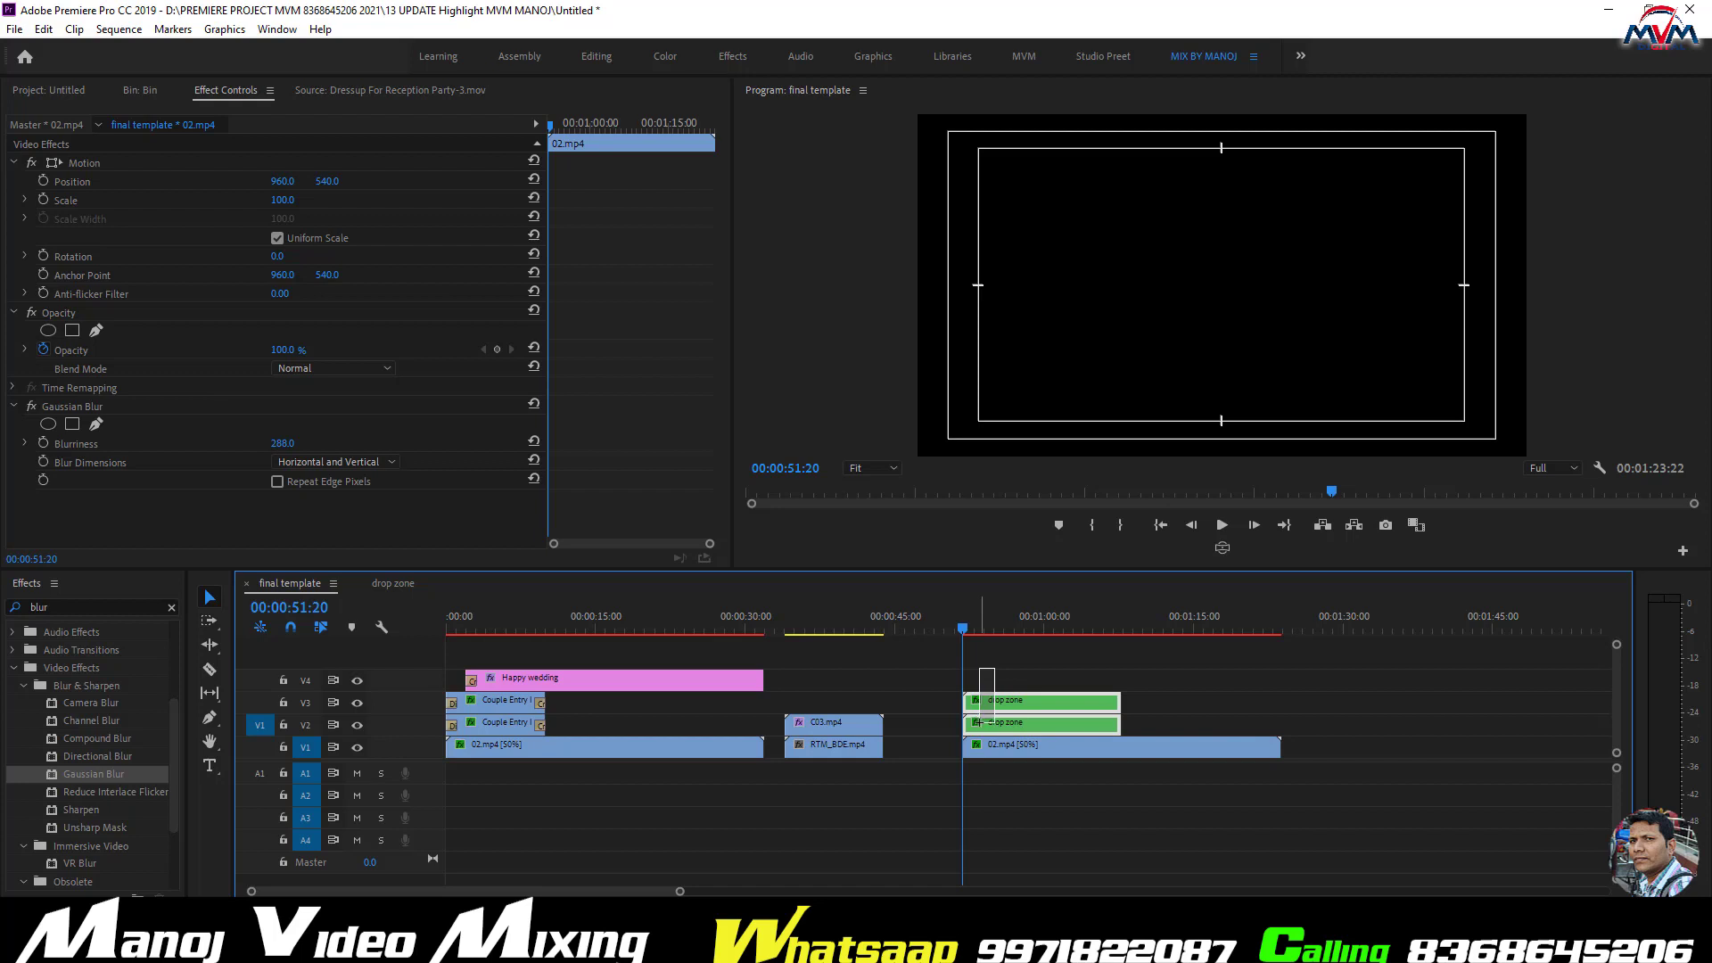
{"action": "left_click_drag", "start_coordinate": [991, 729], "coordinate": [992, 731]}
{"action": "left_click", "coordinate": [171, 609]}
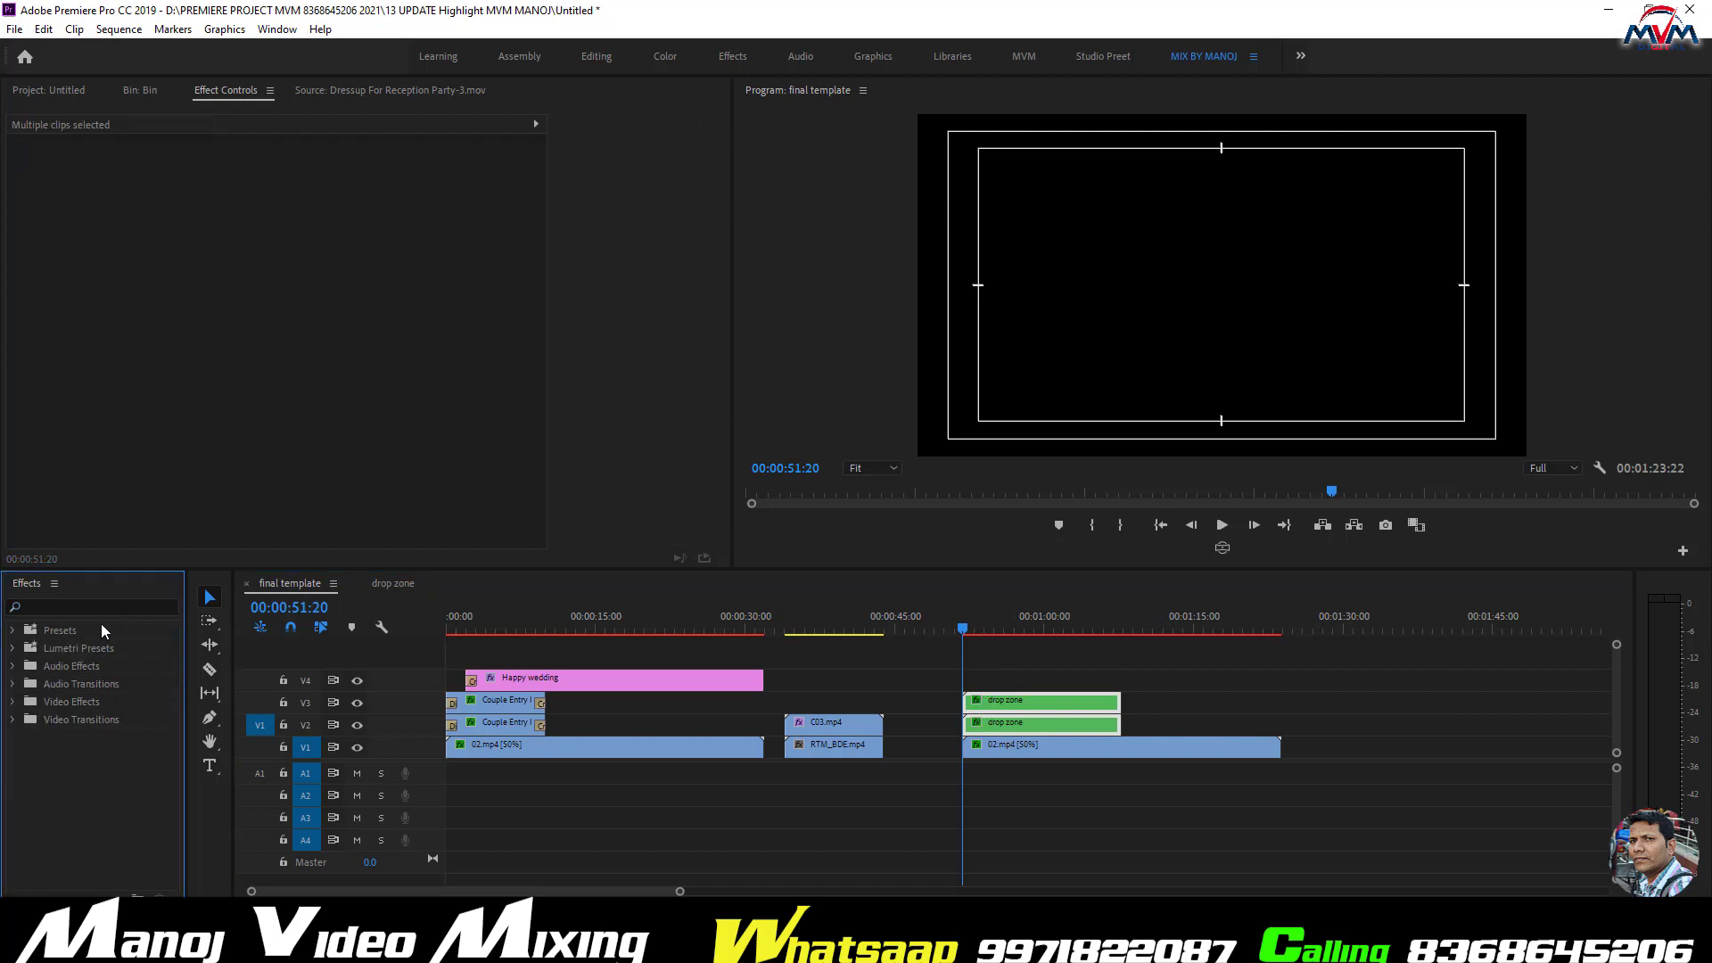
- Add a text title reading "happy wedding" over the drop zone section at 00:00:53:04
{"action": "left_click", "coordinate": [977, 634]}
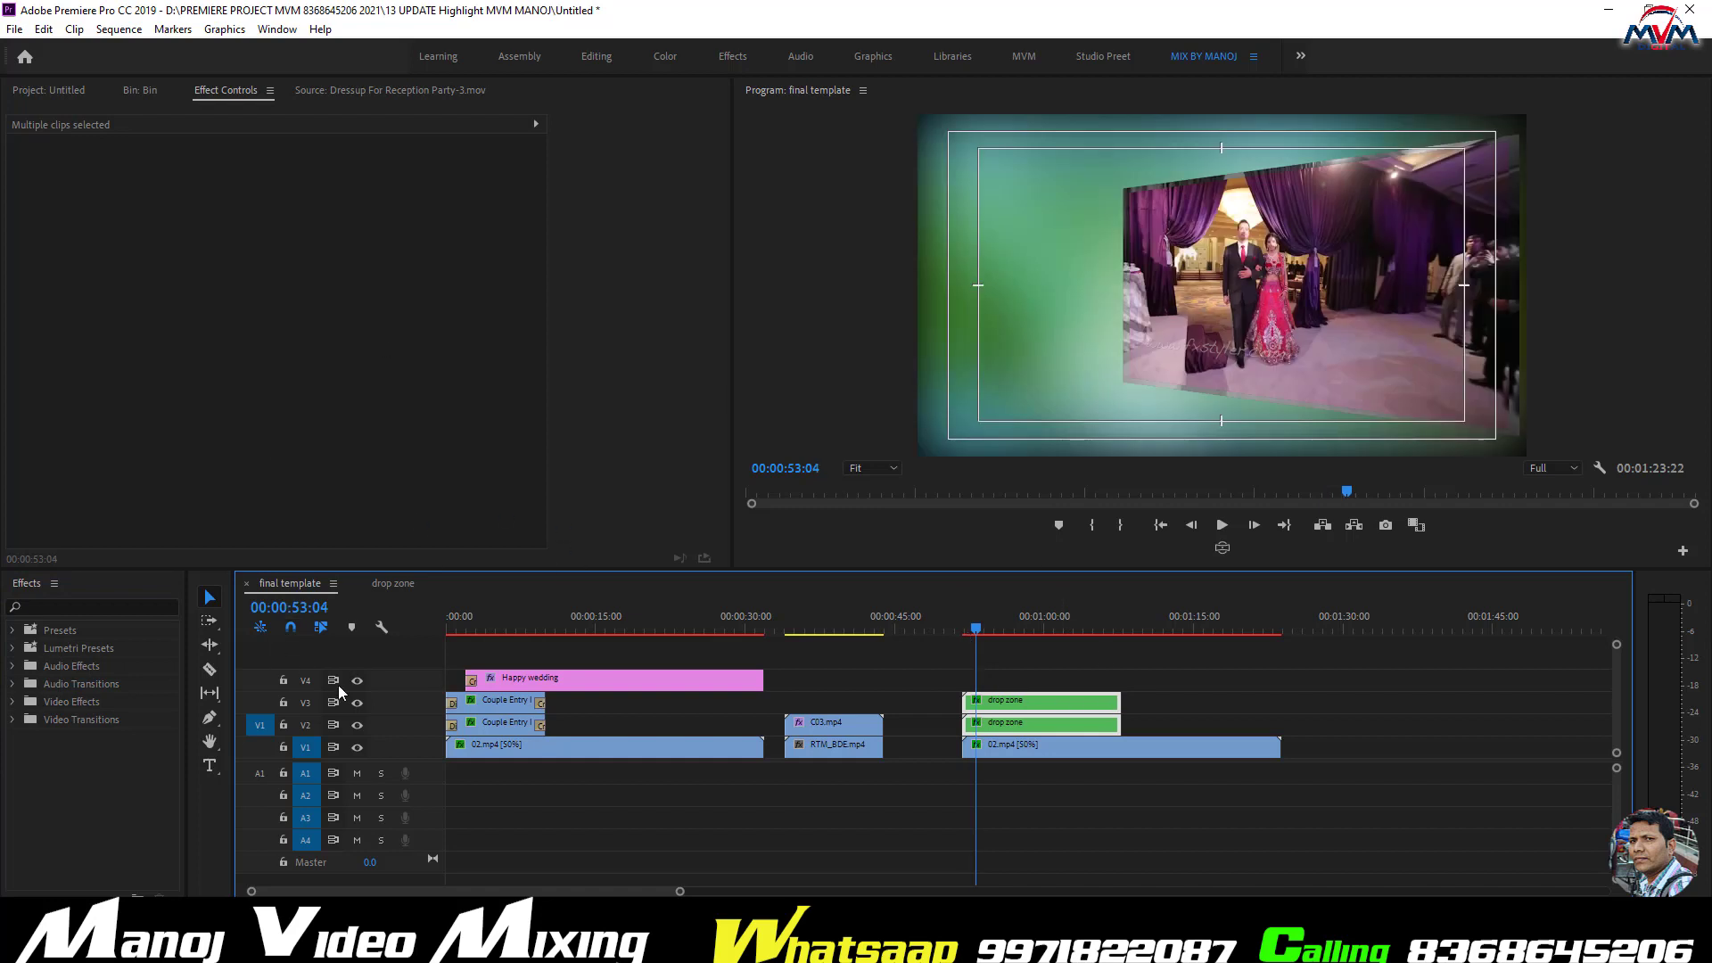
{"action": "left_click", "coordinate": [206, 763]}
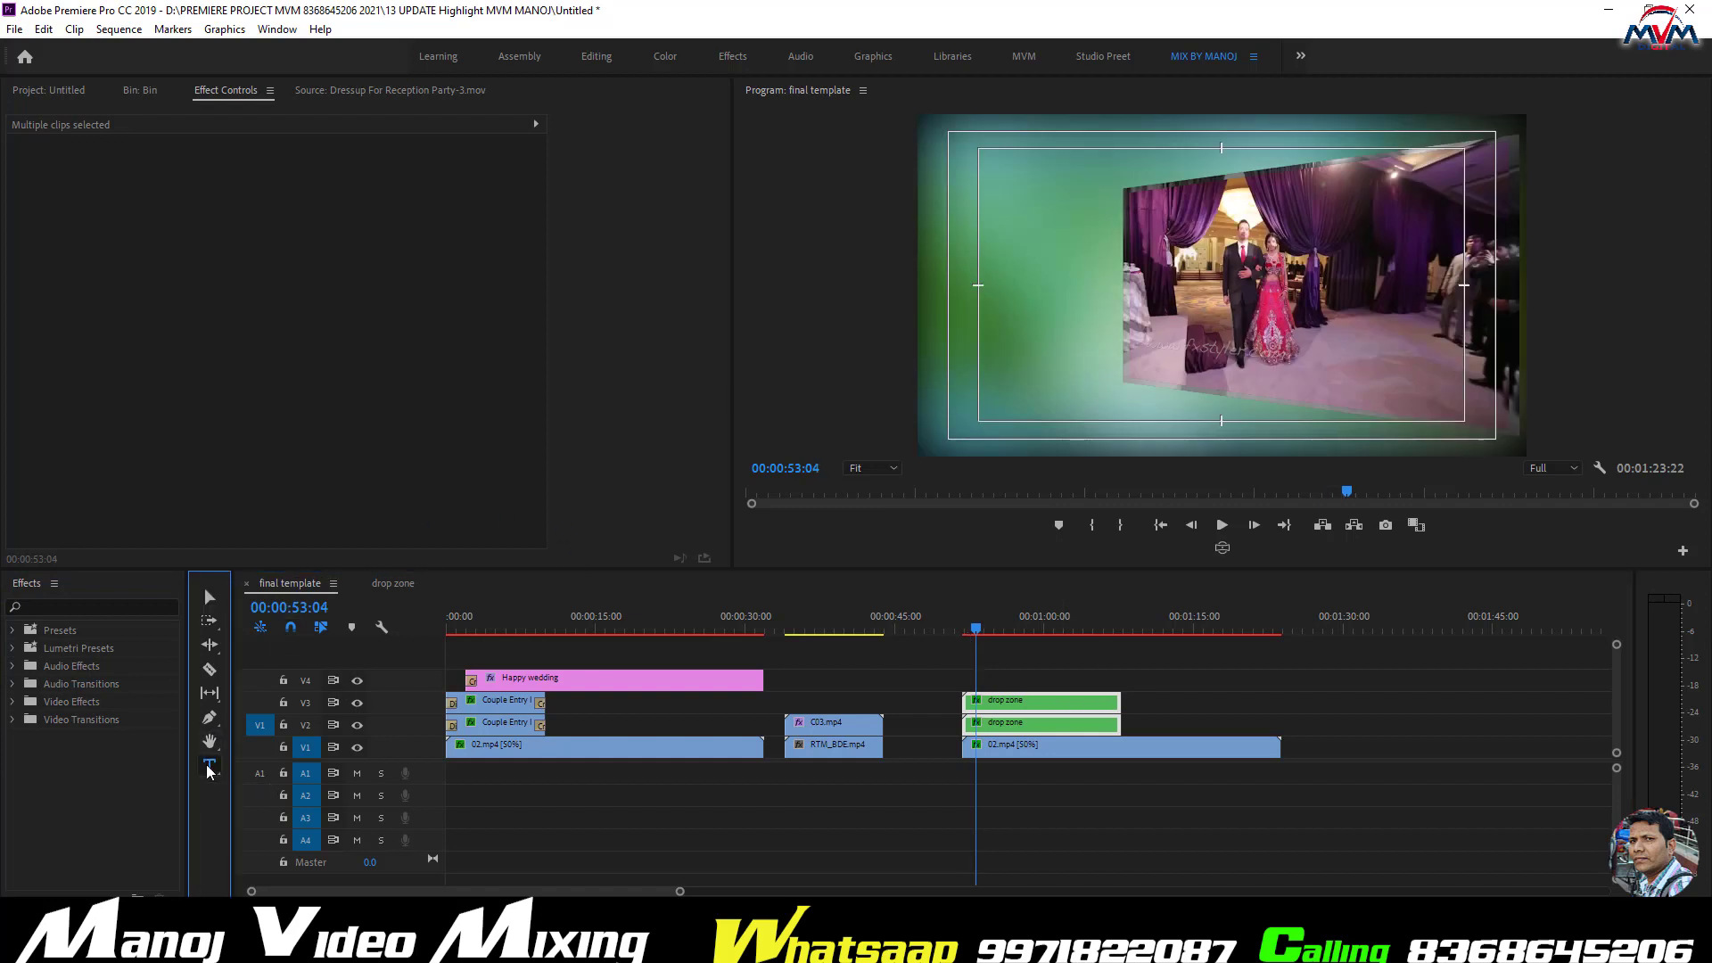
{"action": "left_click", "coordinate": [53, 91]}
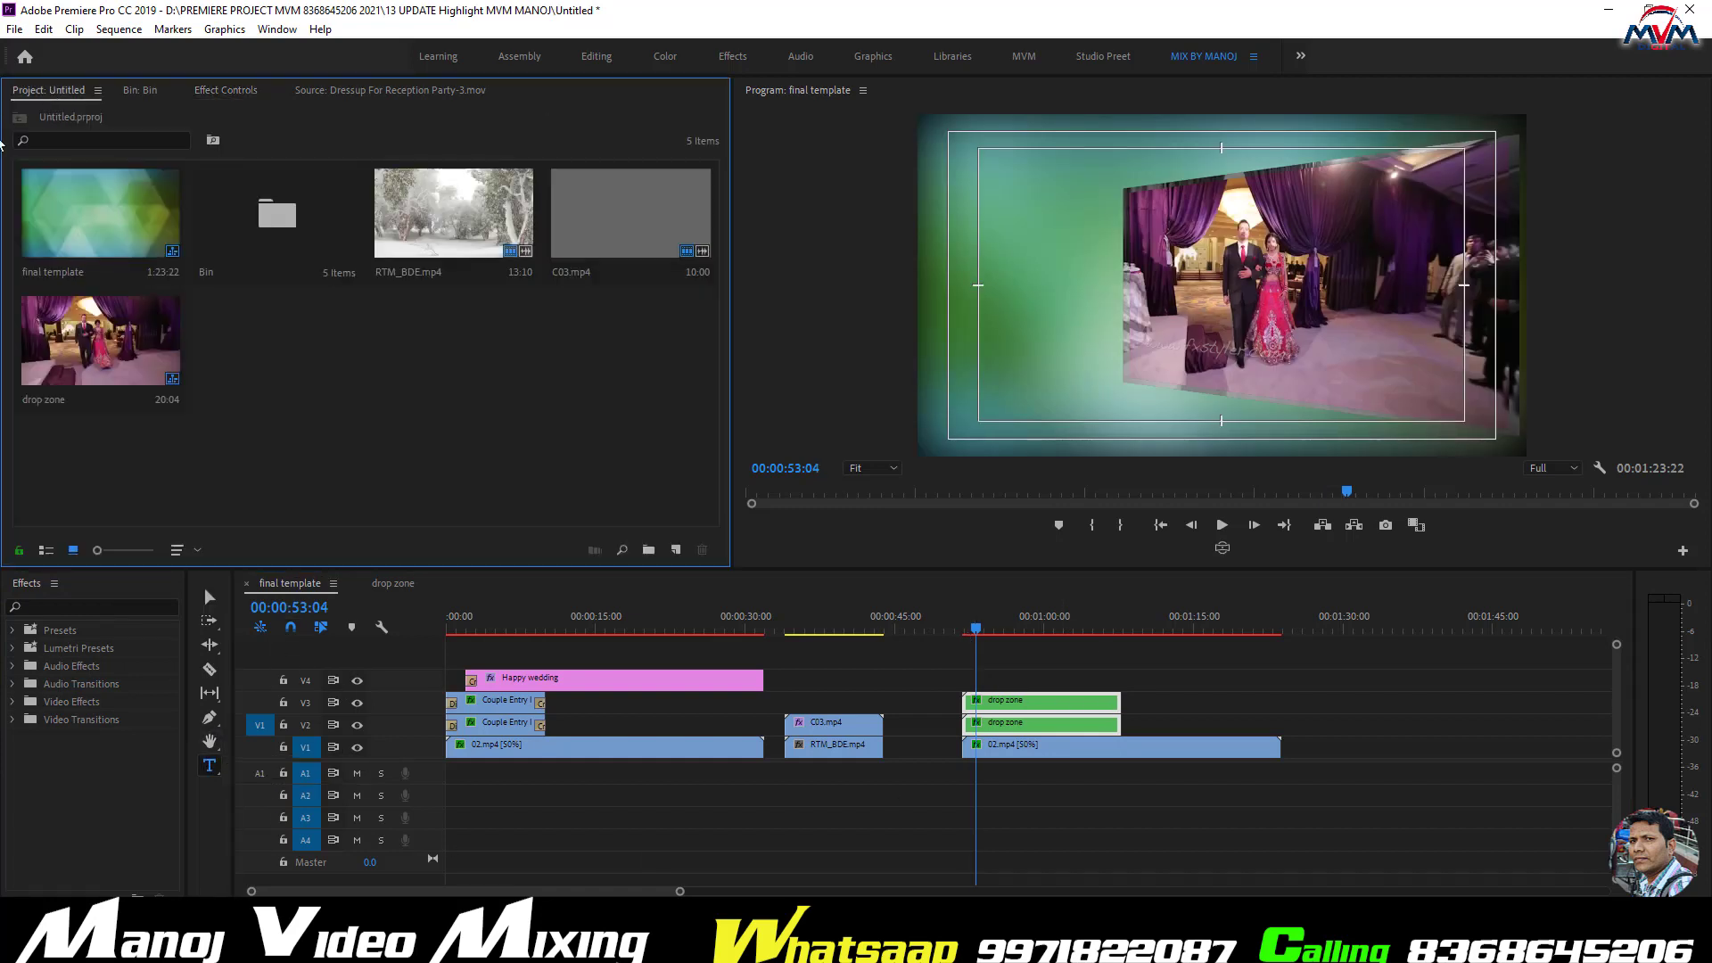
{"action": "left_click", "coordinate": [51, 553]}
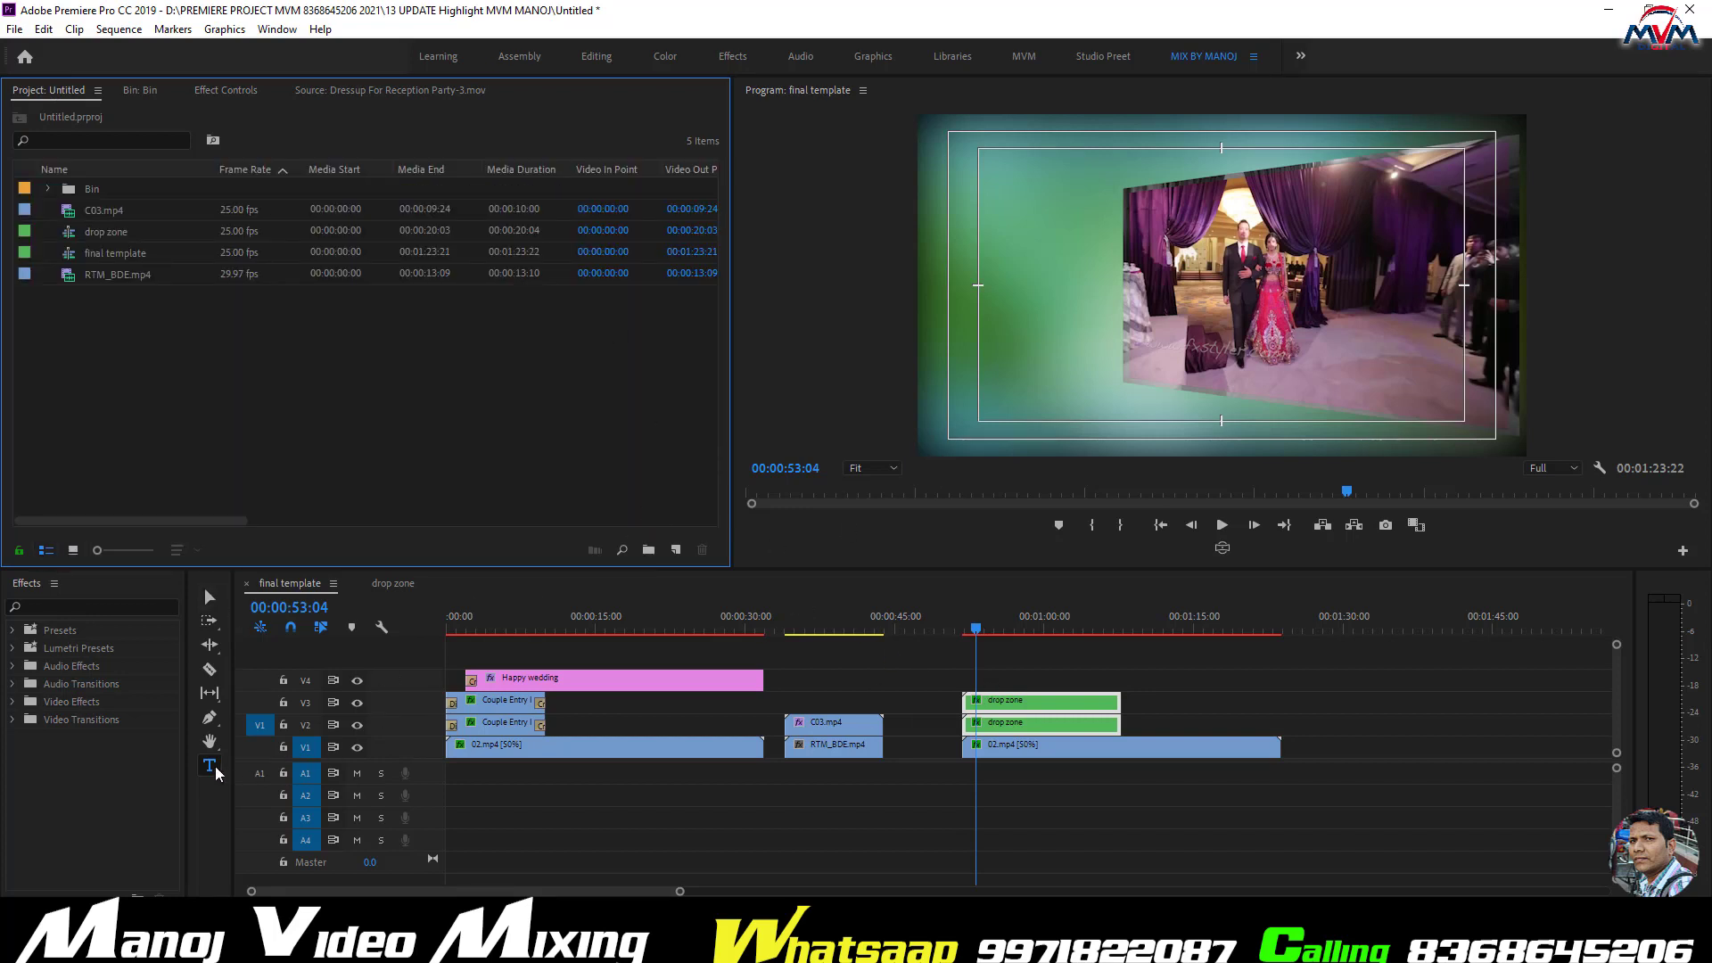
{"action": "left_click", "coordinate": [958, 233]}
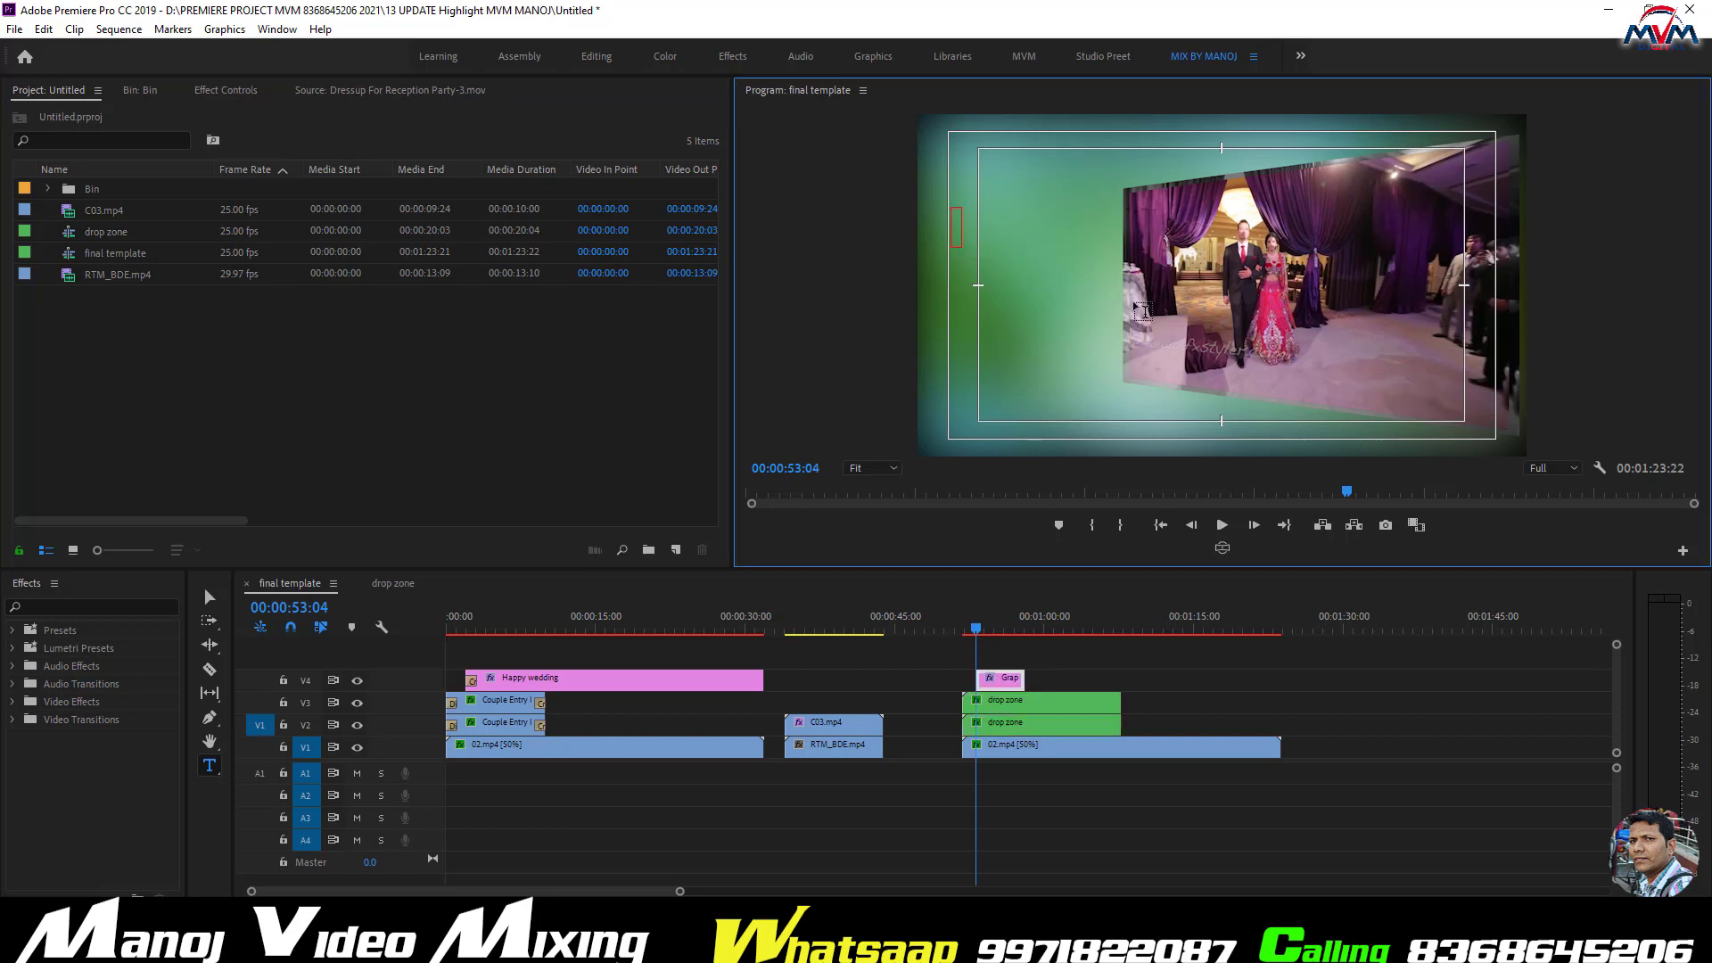
{"action": "type", "text": "happu"}
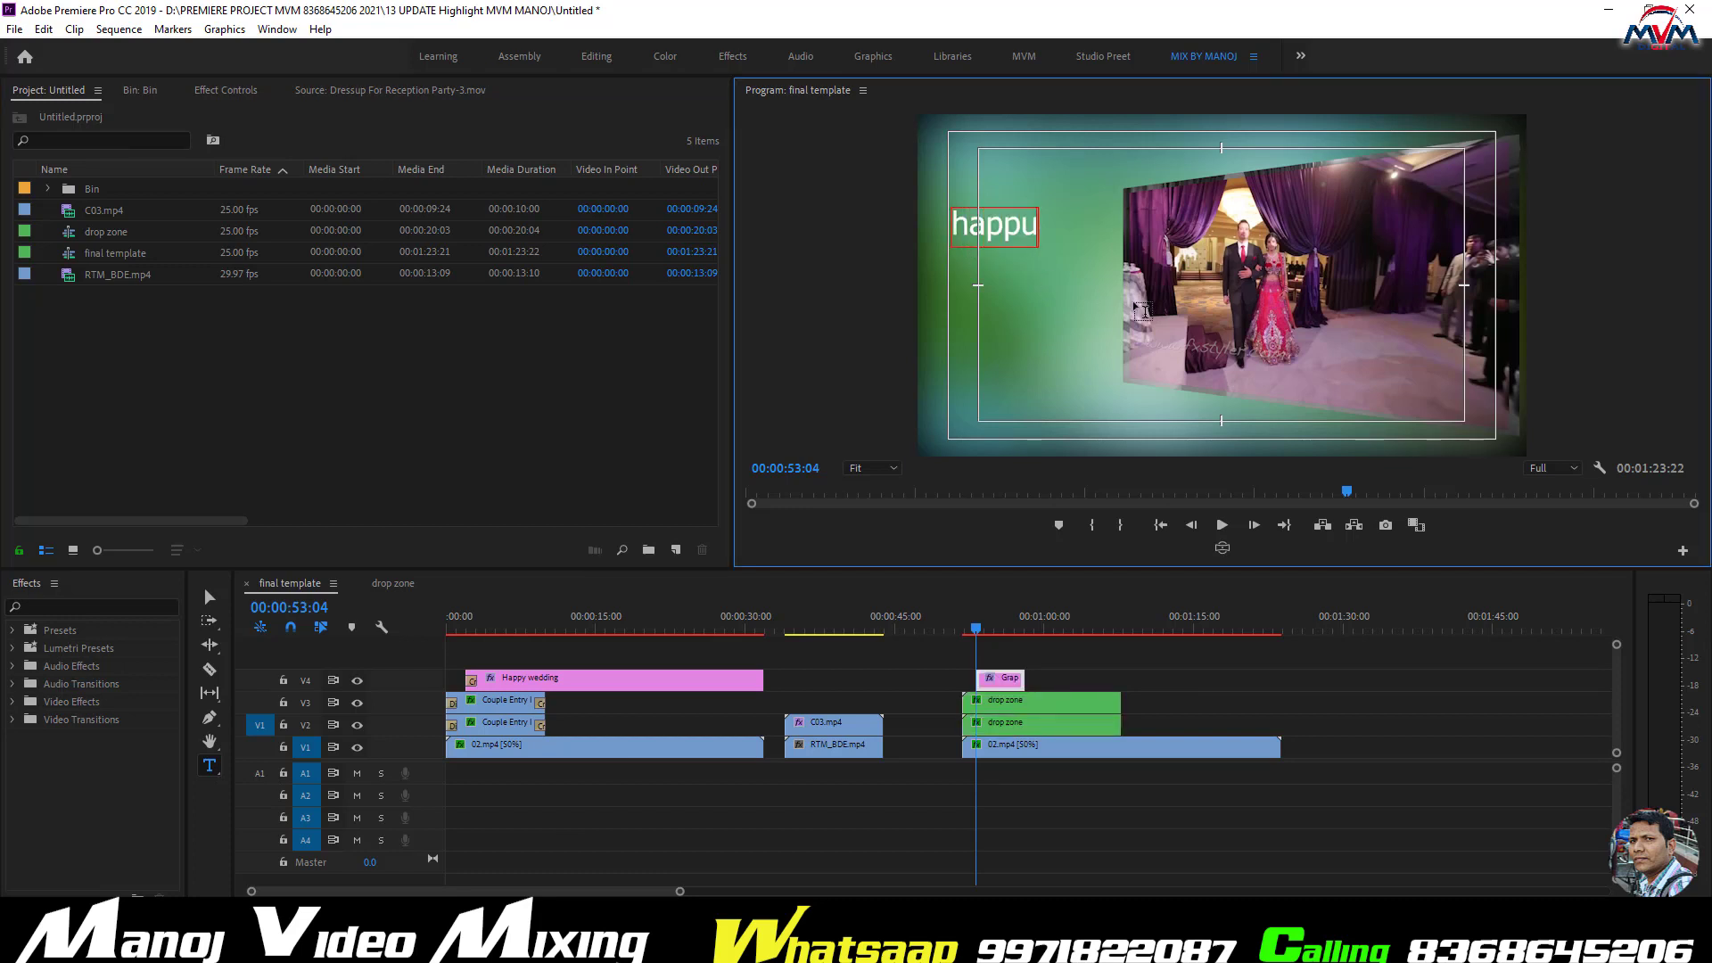
{"action": "key", "text": "BackSpace"}
{"action": "type", "text": "y wedding"}
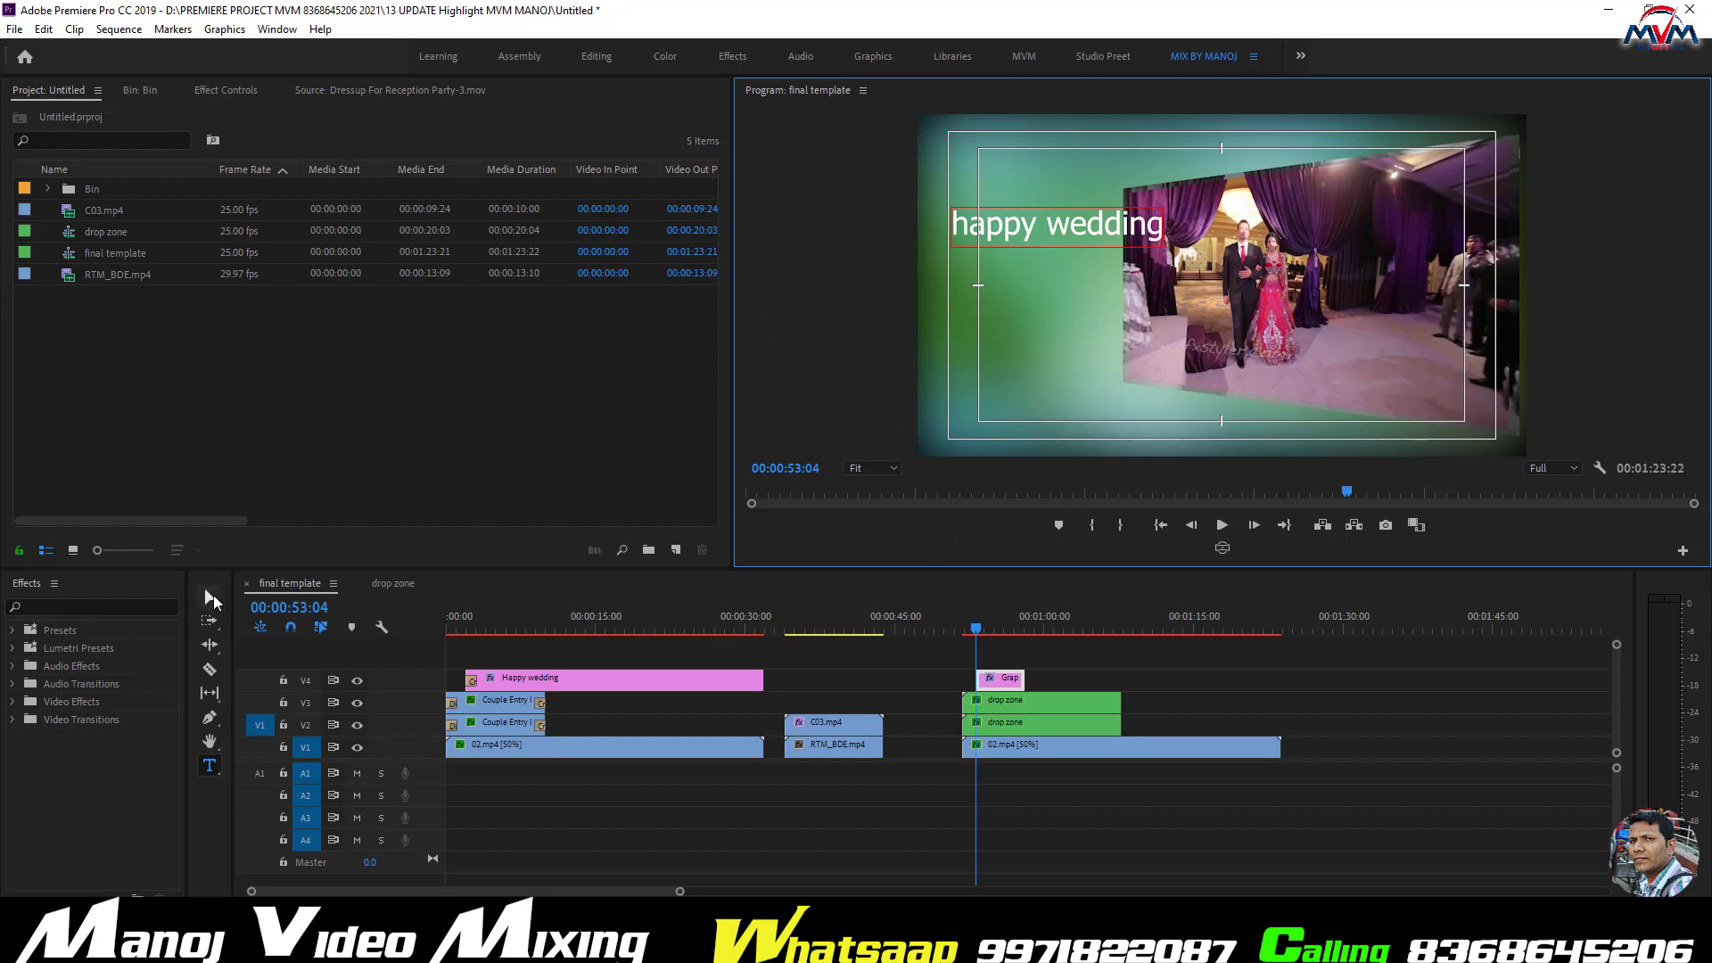
- Move the happy wedding title slightly down and toward the frame's left edge, and deselect it
{"action": "left_click", "coordinate": [209, 596]}
{"action": "left_click_drag", "start_coordinate": [1024, 242], "coordinate": [1008, 270]}
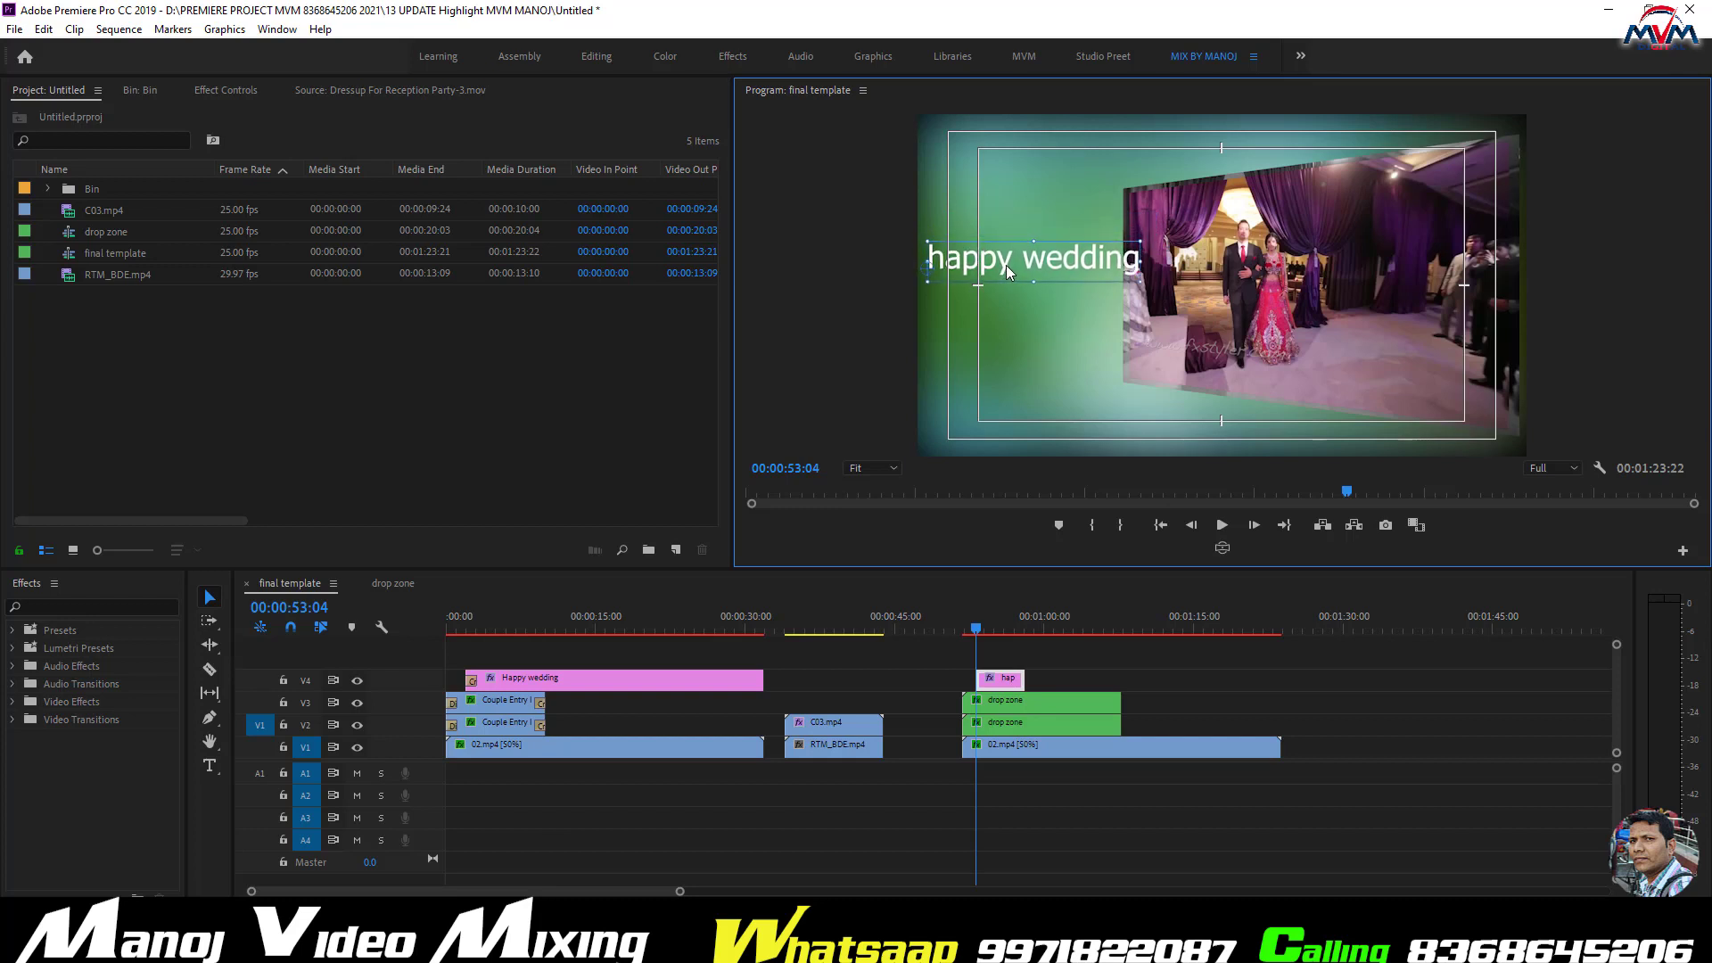
{"action": "left_click", "coordinate": [1142, 432]}
- Draw a straight underline beneath the happy wedding title with the Pen tool and check it enlarged at 00:00:55:23
{"action": "left_click", "coordinate": [209, 719]}
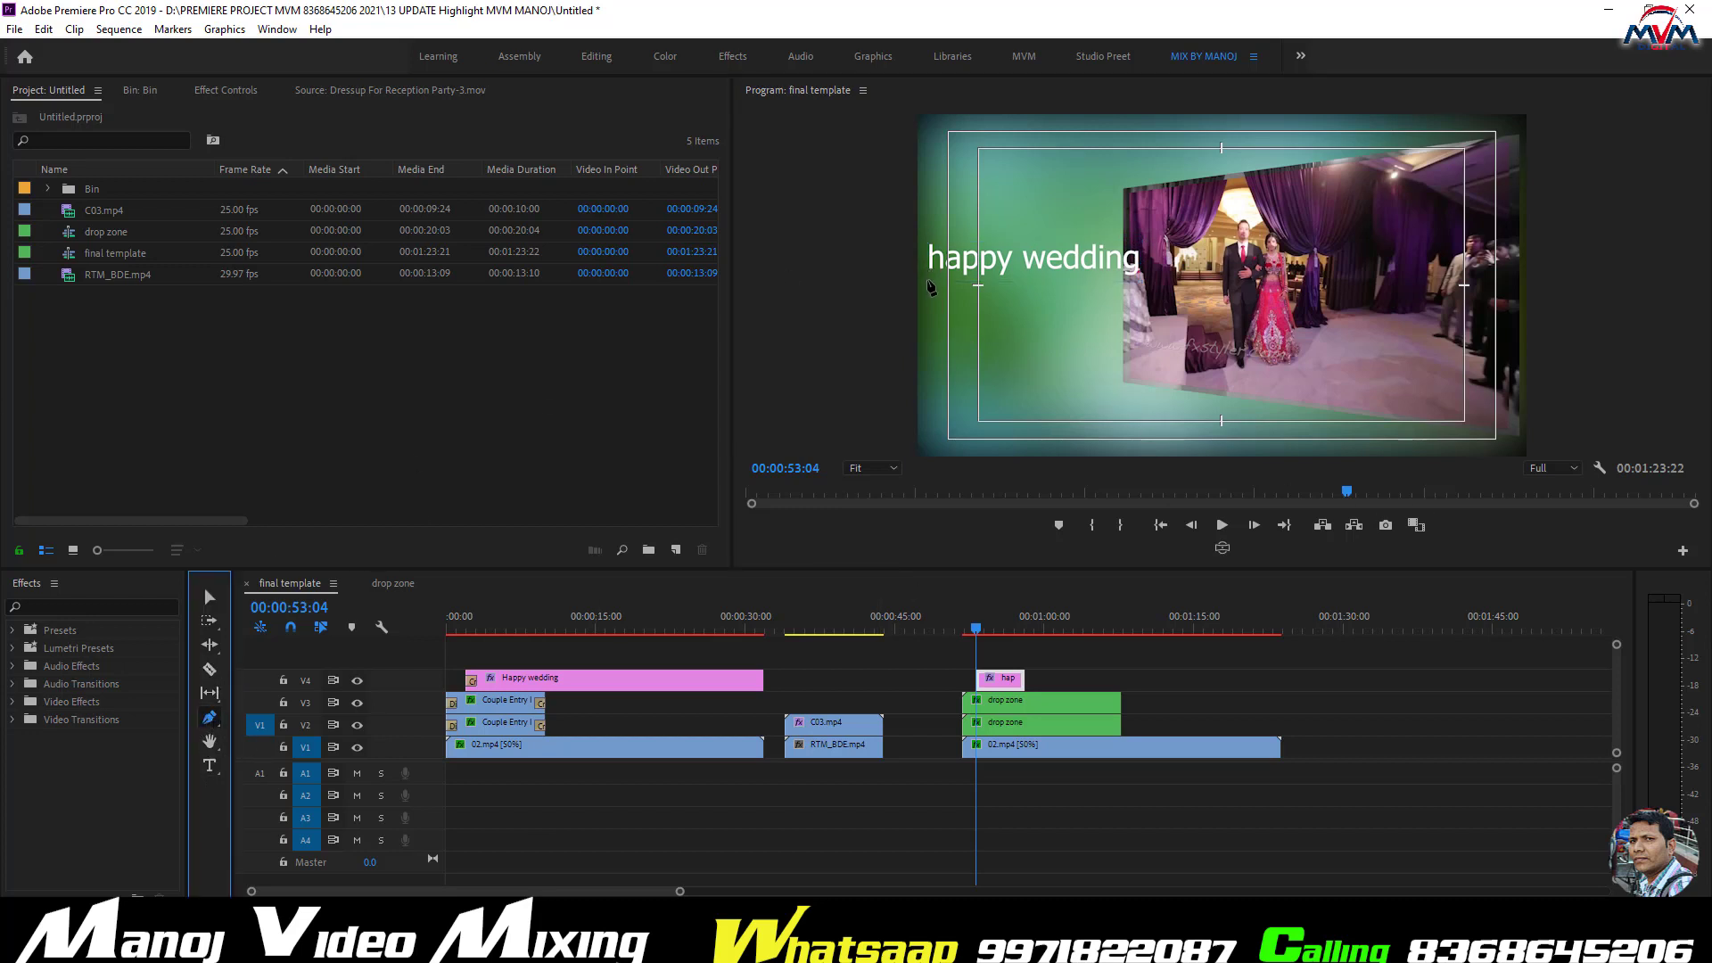
{"action": "left_click", "coordinate": [929, 282]}
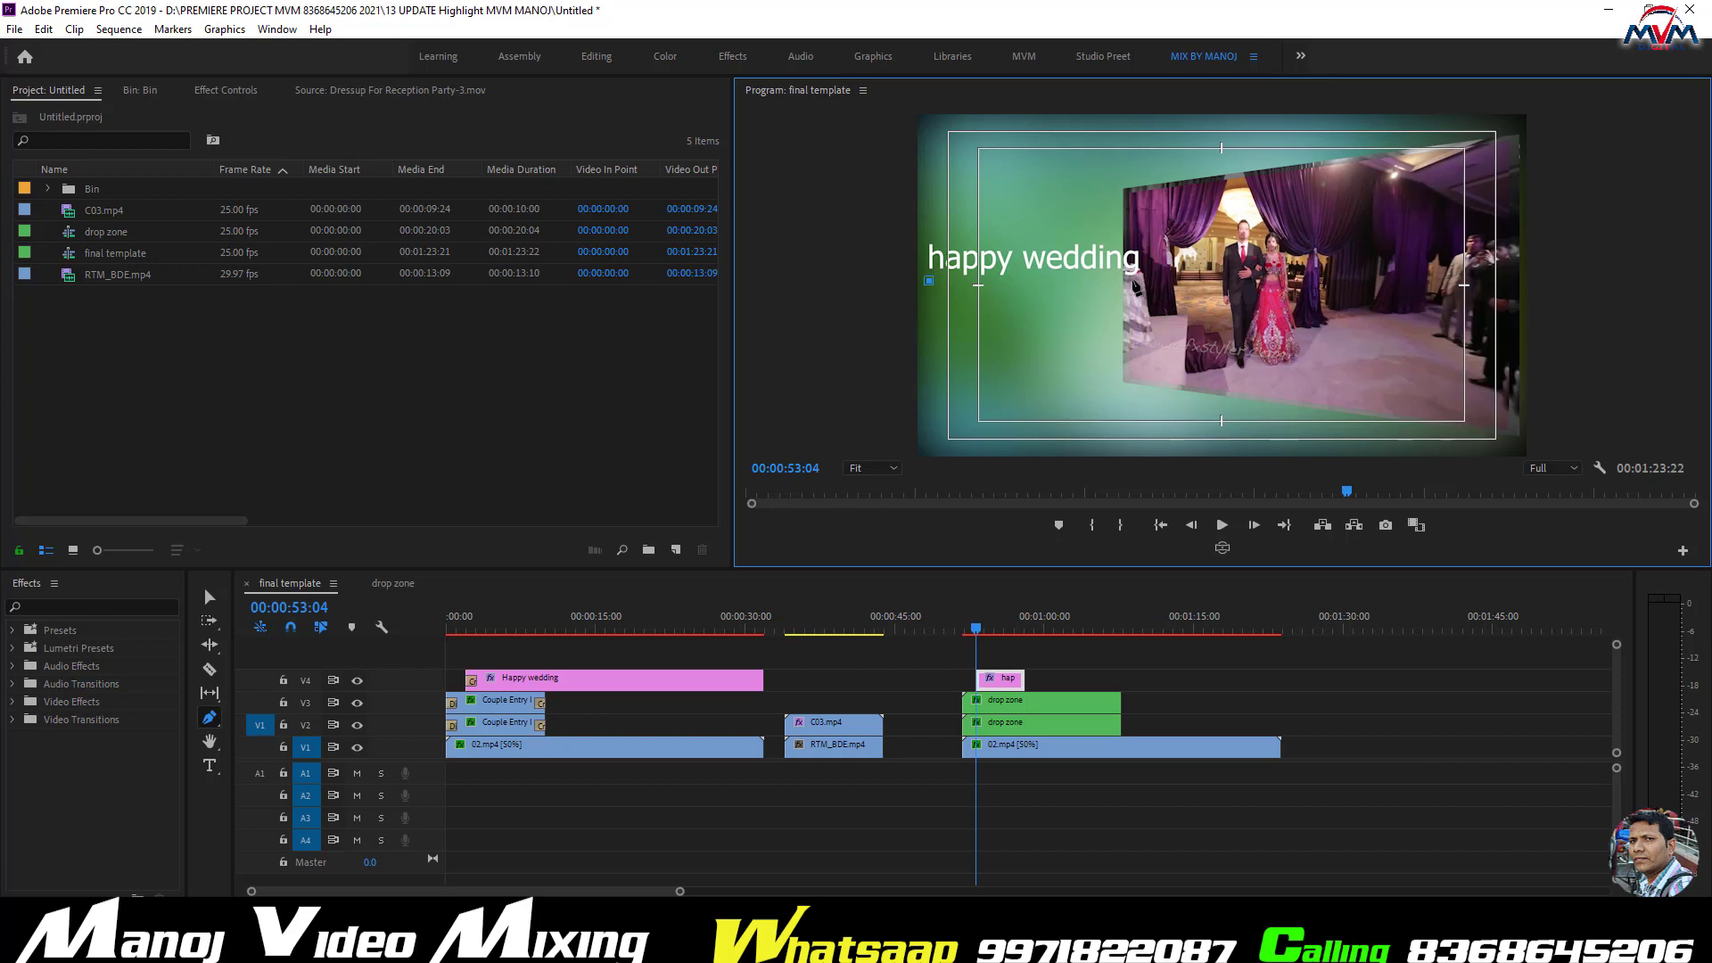
{"action": "left_click", "coordinate": [1132, 281]}
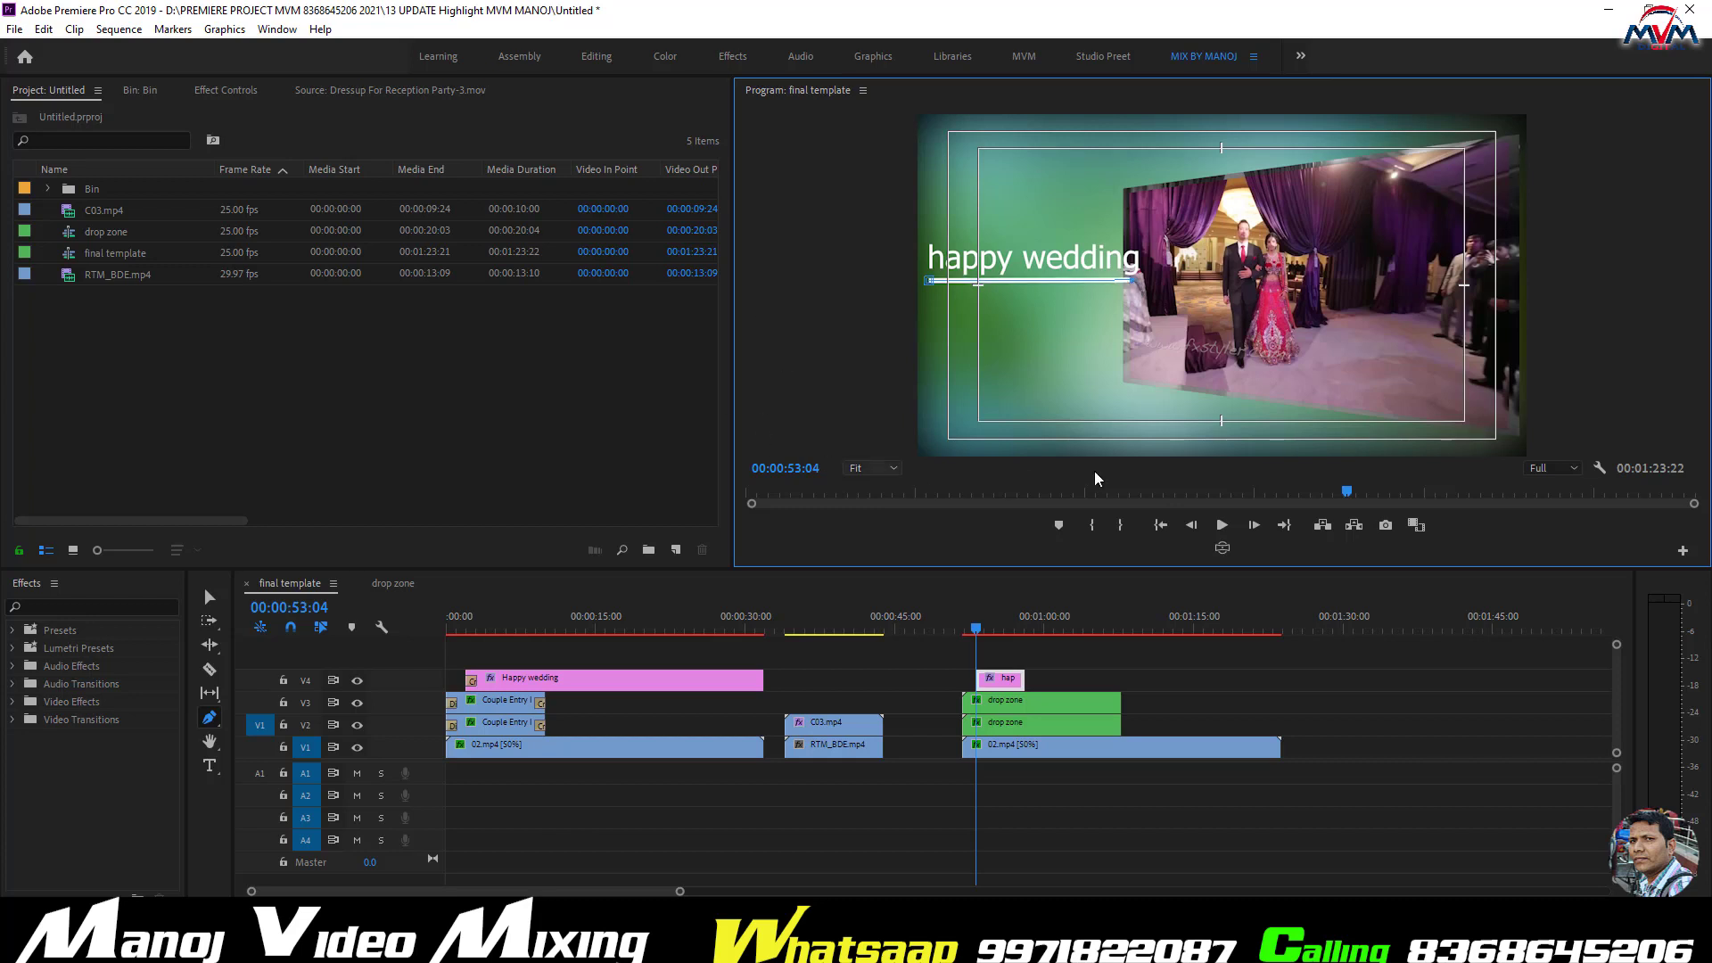
{"action": "left_click", "coordinate": [969, 617]}
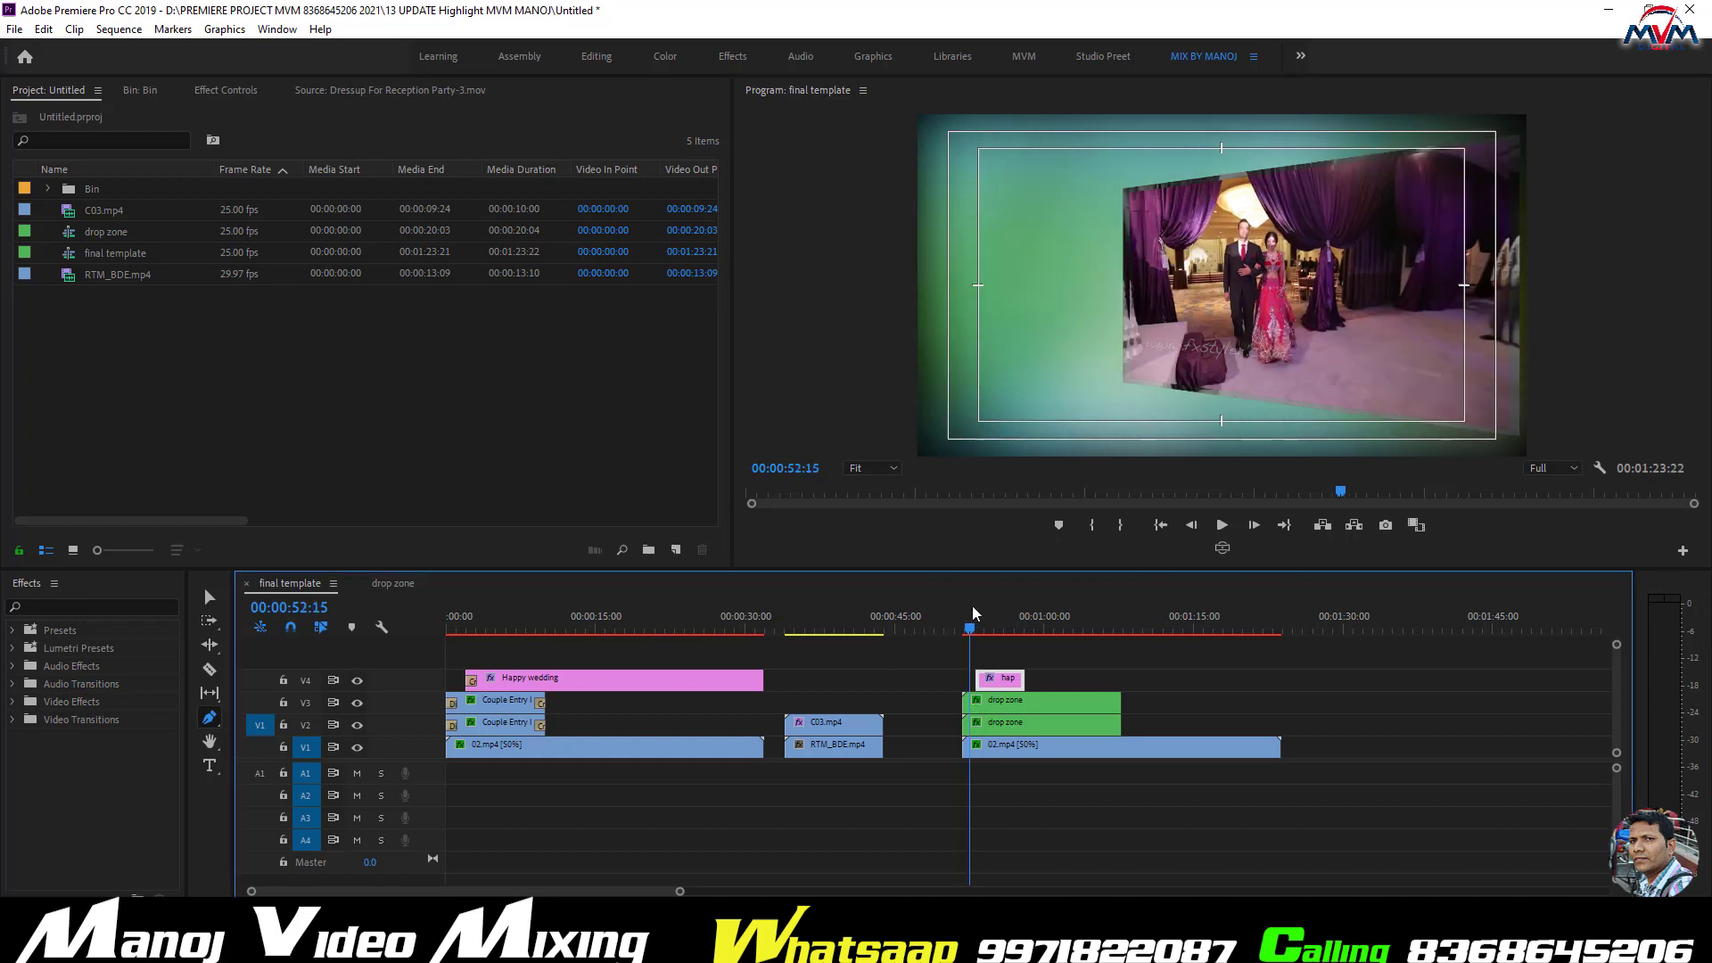
{"action": "left_click", "coordinate": [210, 597]}
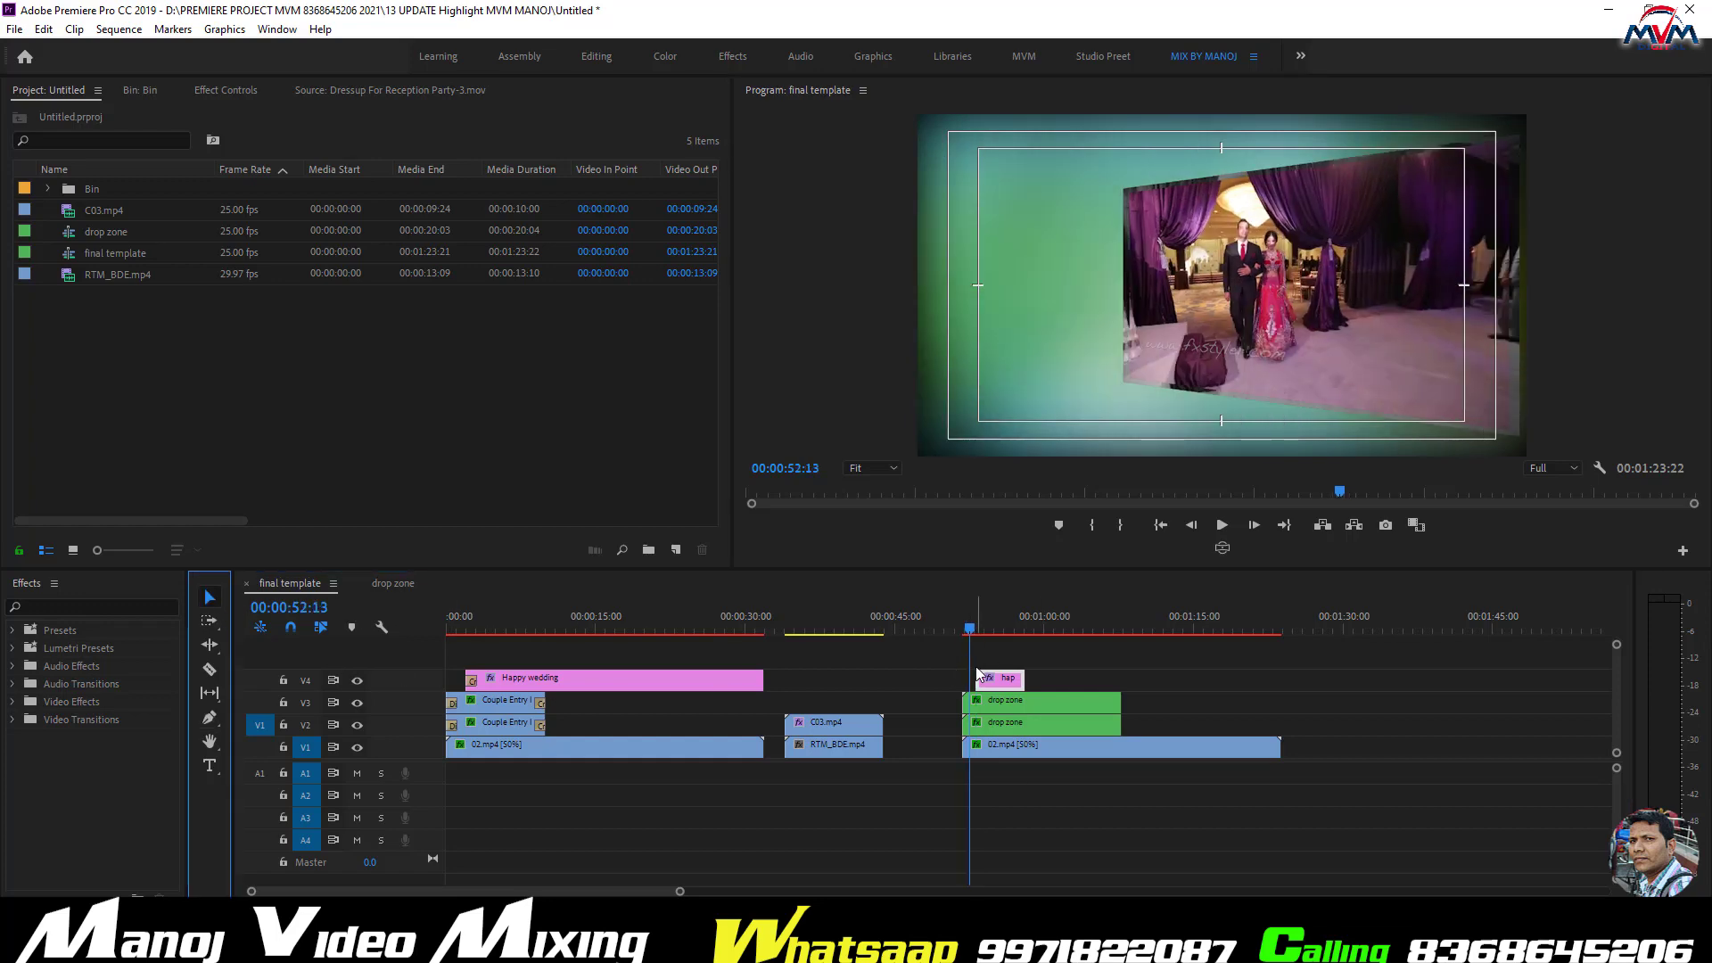
{"action": "left_click", "coordinate": [1003, 624]}
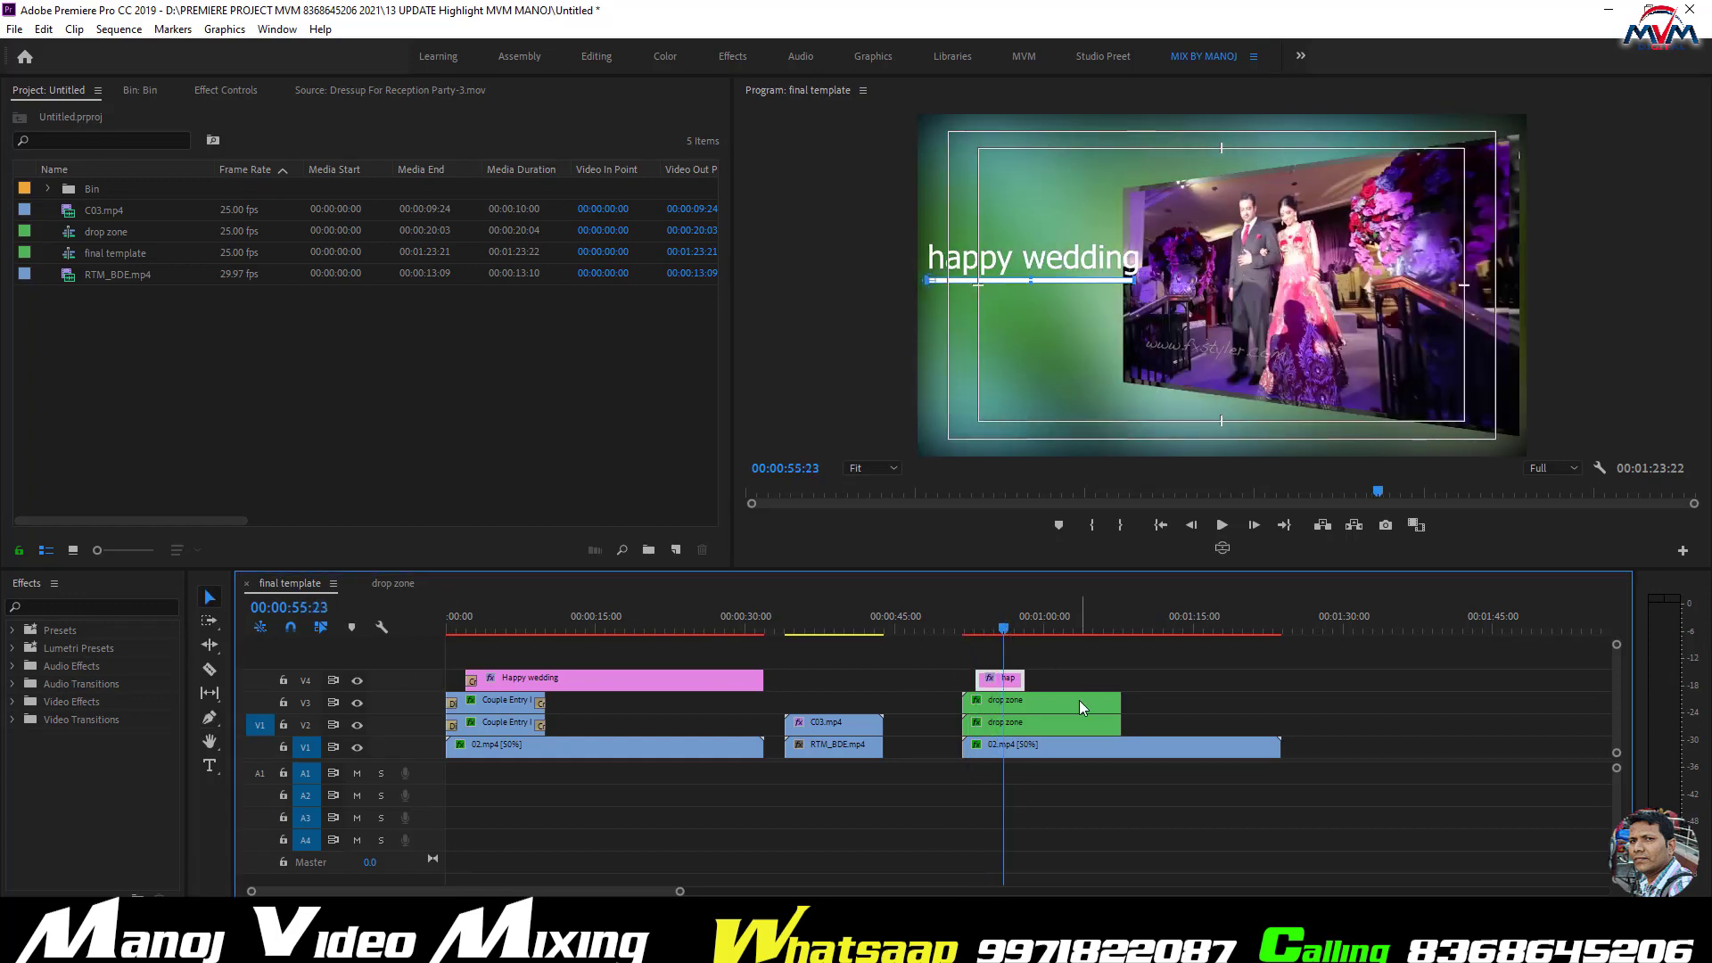
{"action": "left_click", "coordinate": [1082, 670]}
{"action": "key", "text": "grave"}
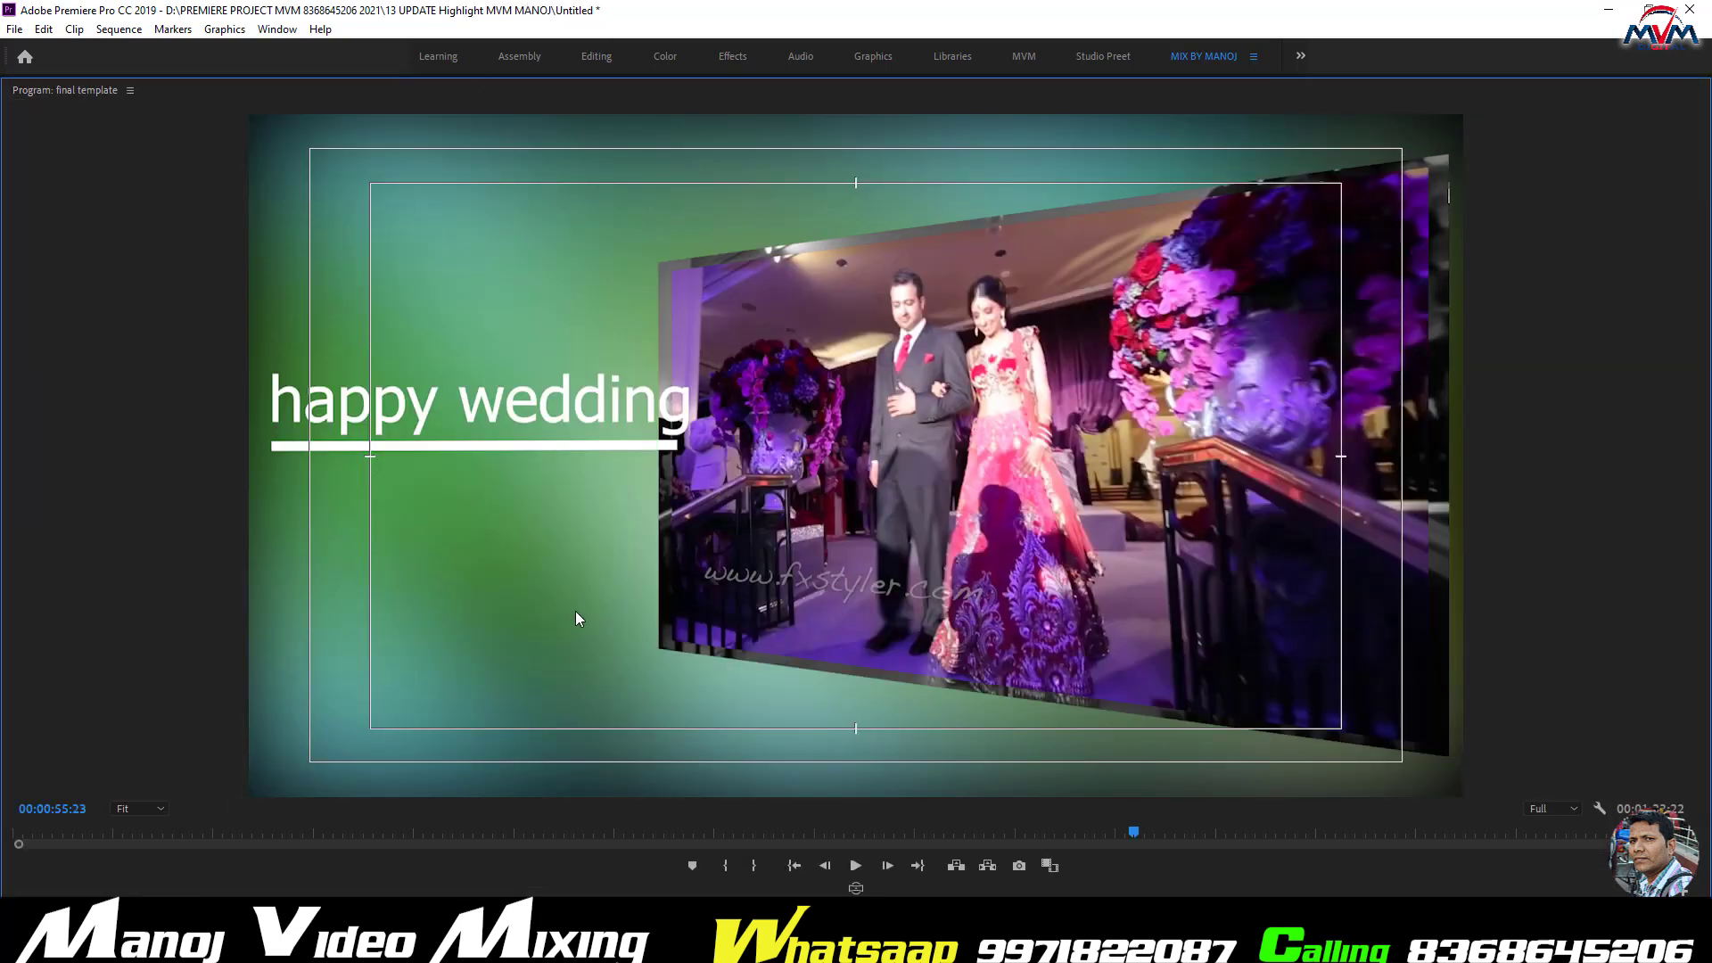
{"action": "key", "text": "grave"}
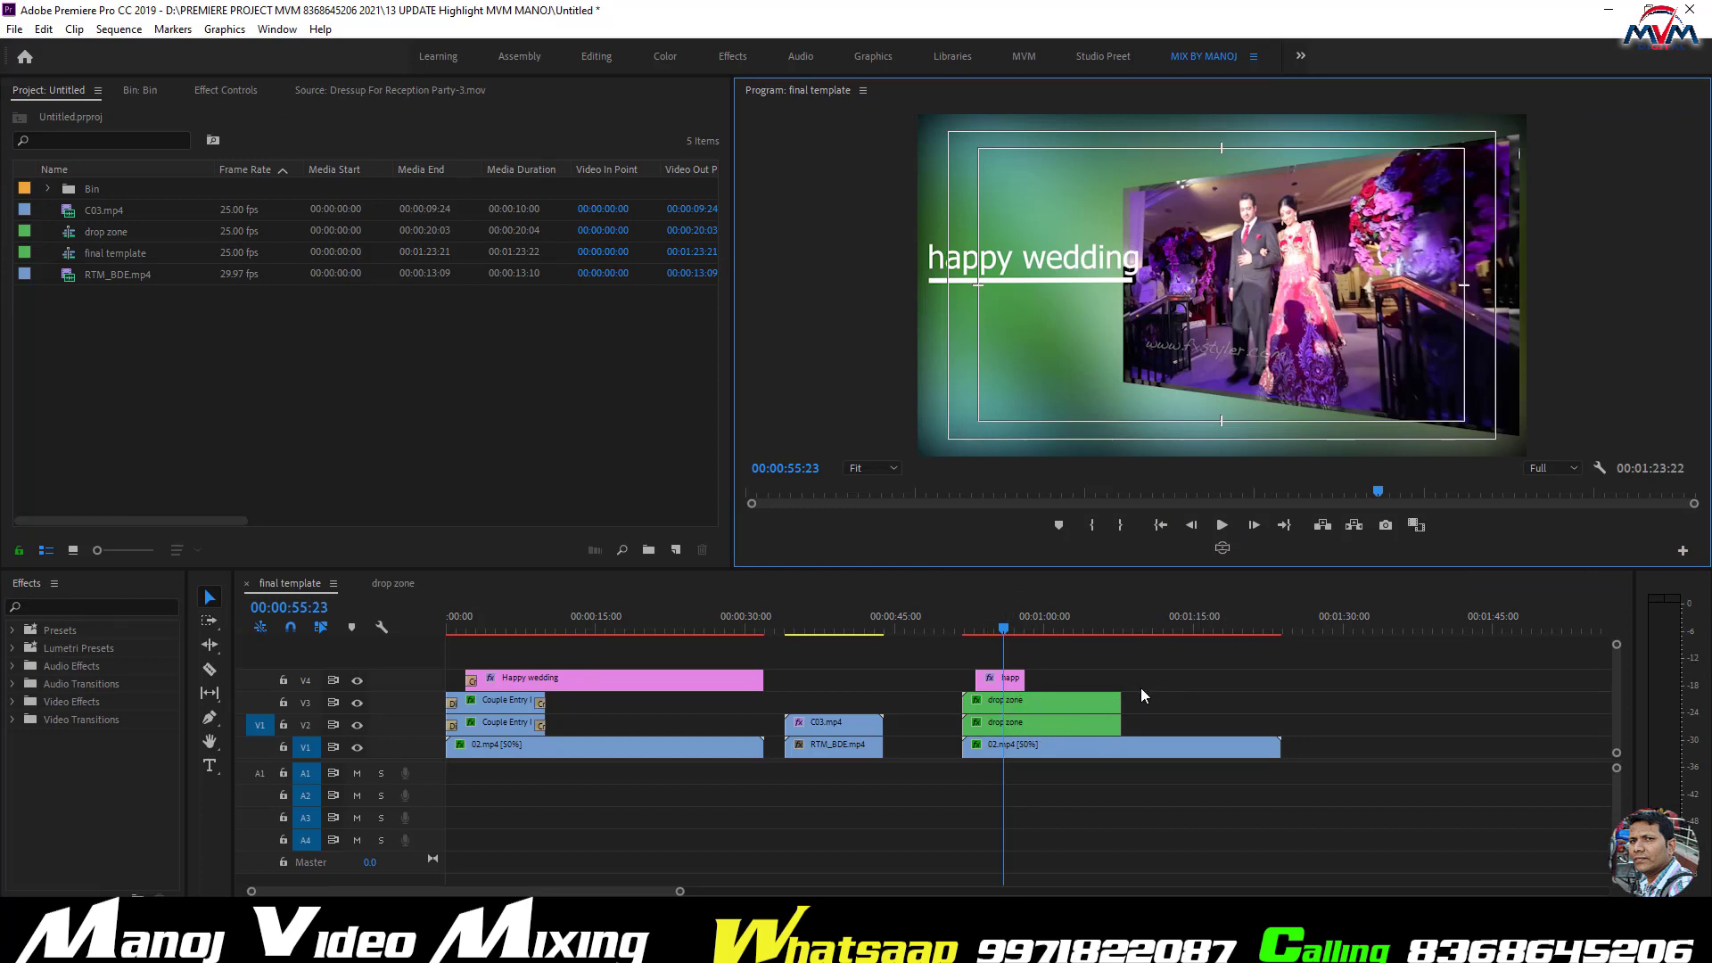
- Shift the title and both drop zone nests slightly later so the 02.mp4 background starts first, and play the section's beginning
{"action": "left_click", "coordinate": [1162, 668]}
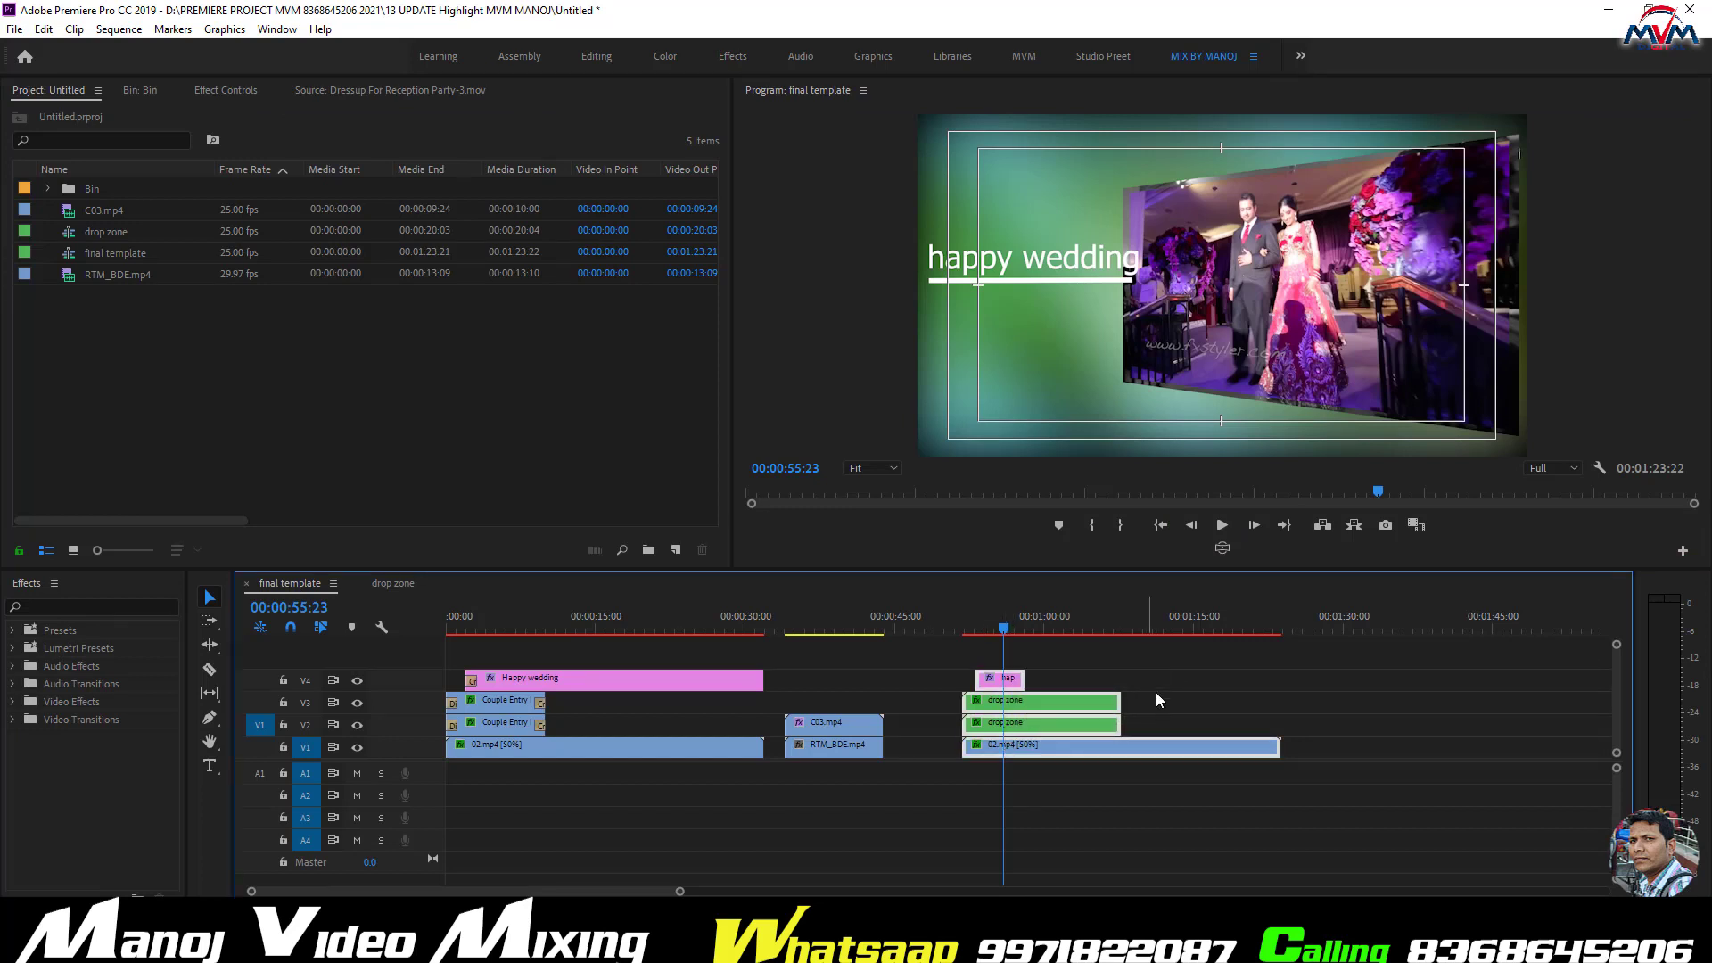
{"action": "left_click_drag", "start_coordinate": [1155, 676], "coordinate": [1008, 728]}
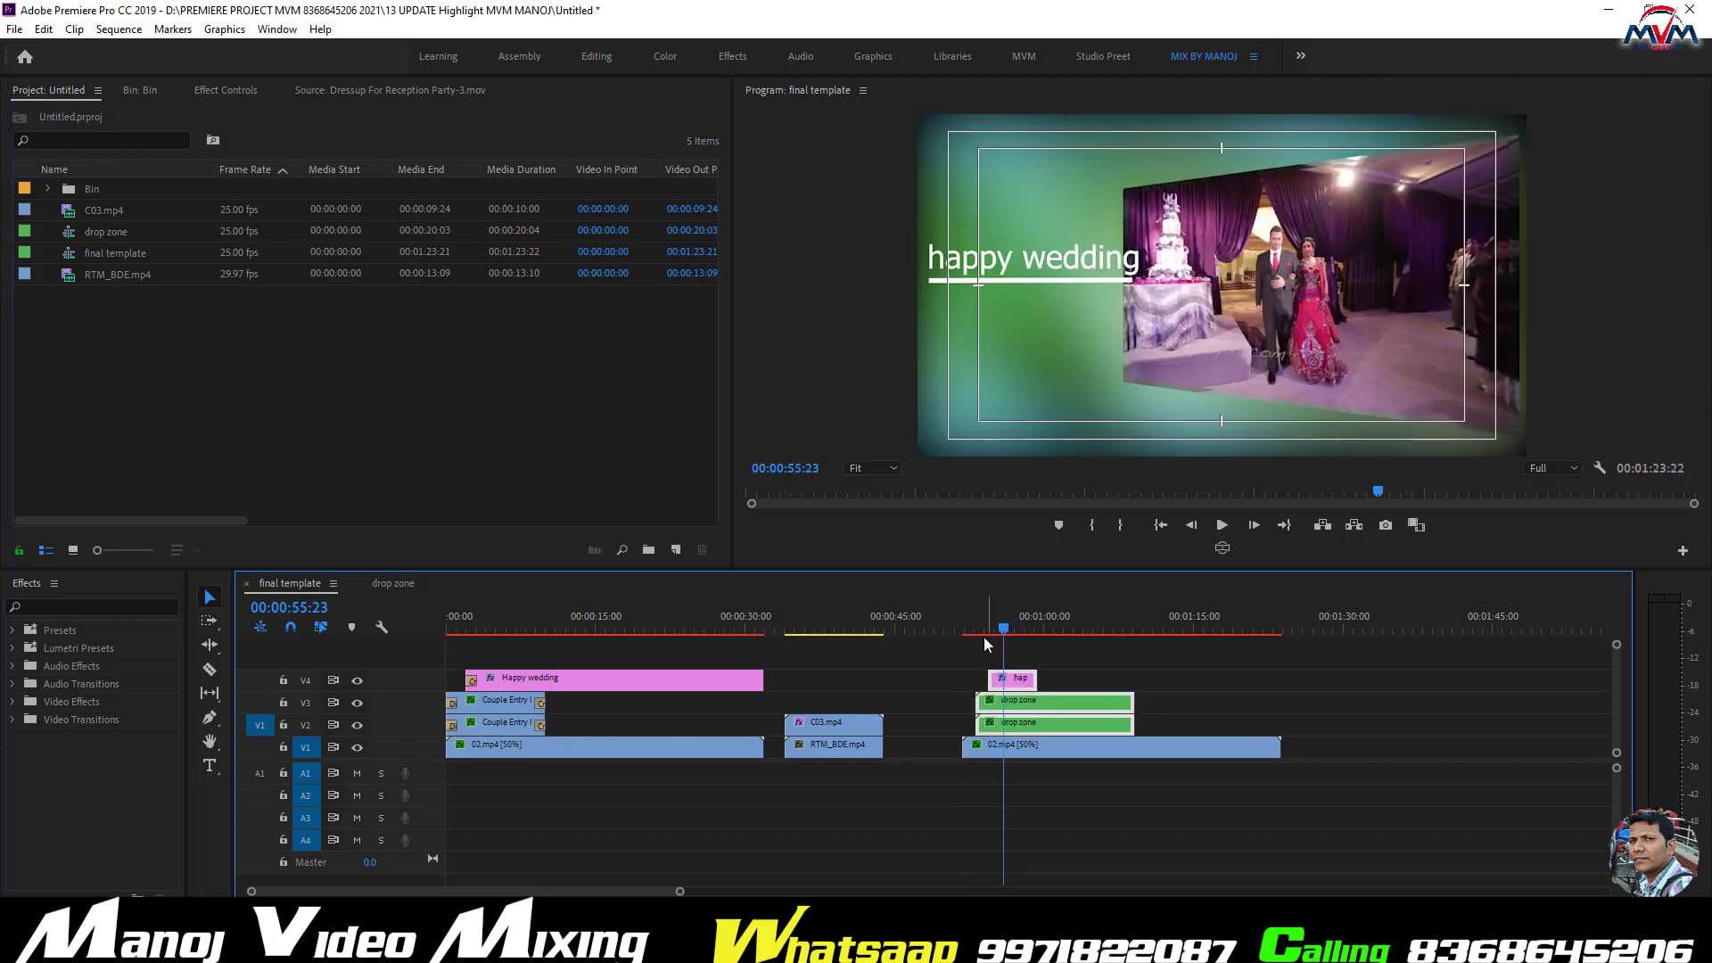
{"action": "left_click", "coordinate": [960, 637]}
{"action": "key", "text": "space"}
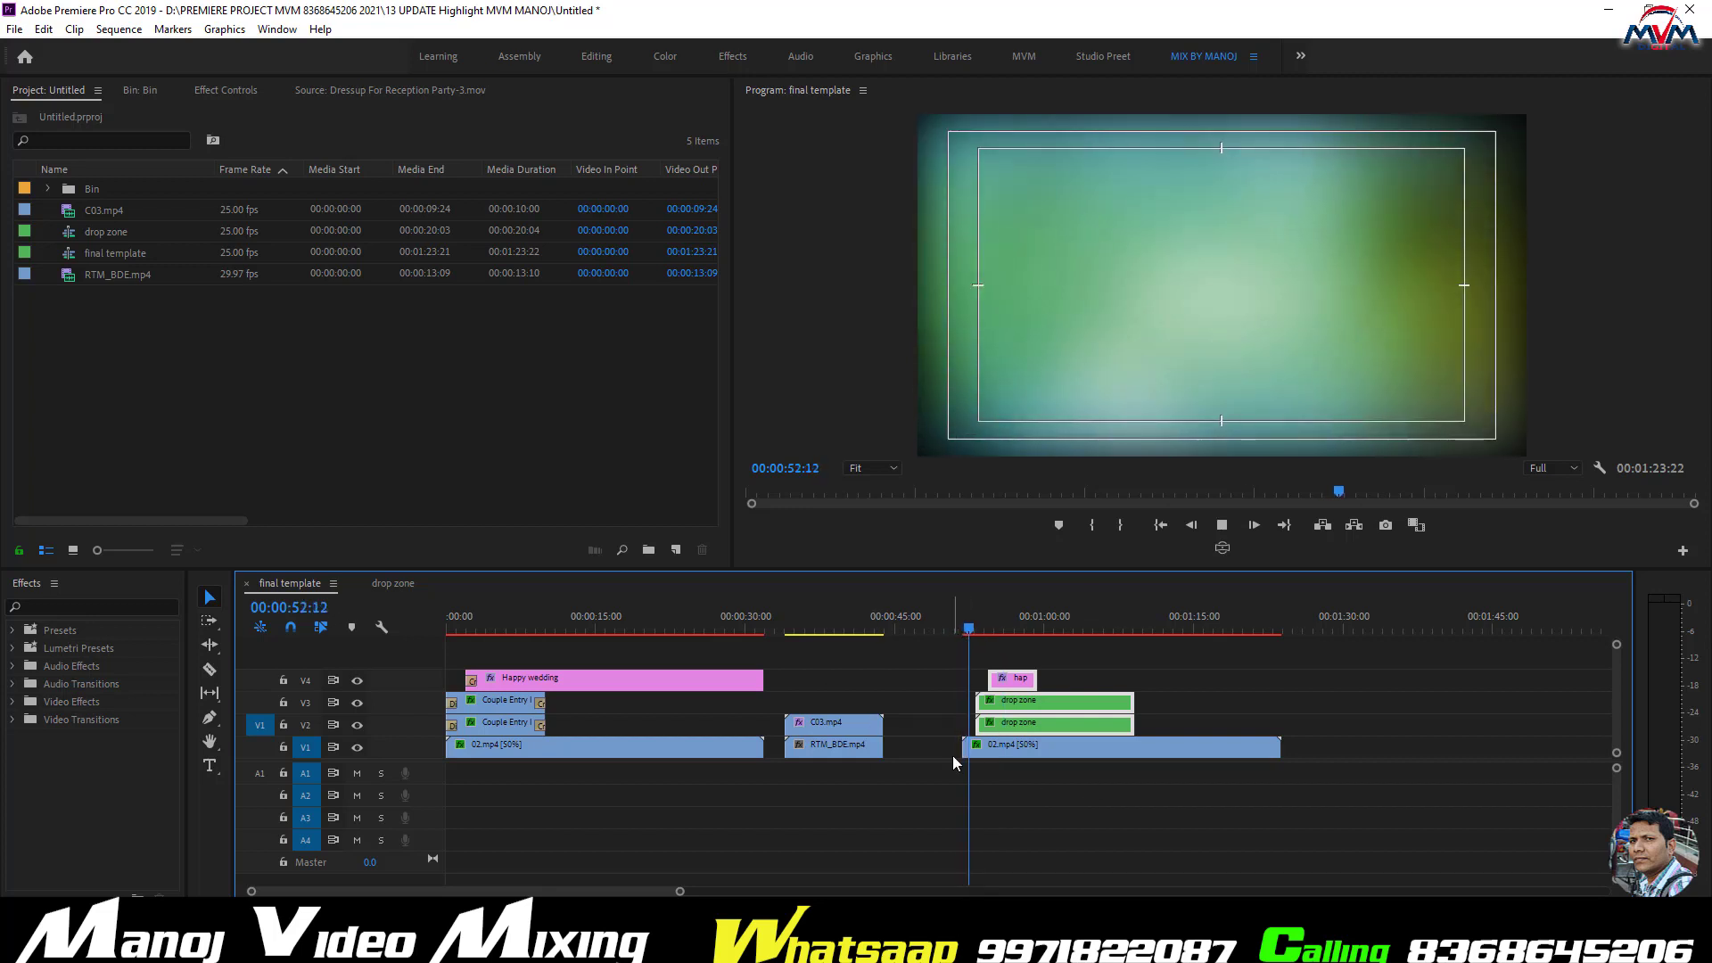
{"action": "key", "text": "space"}
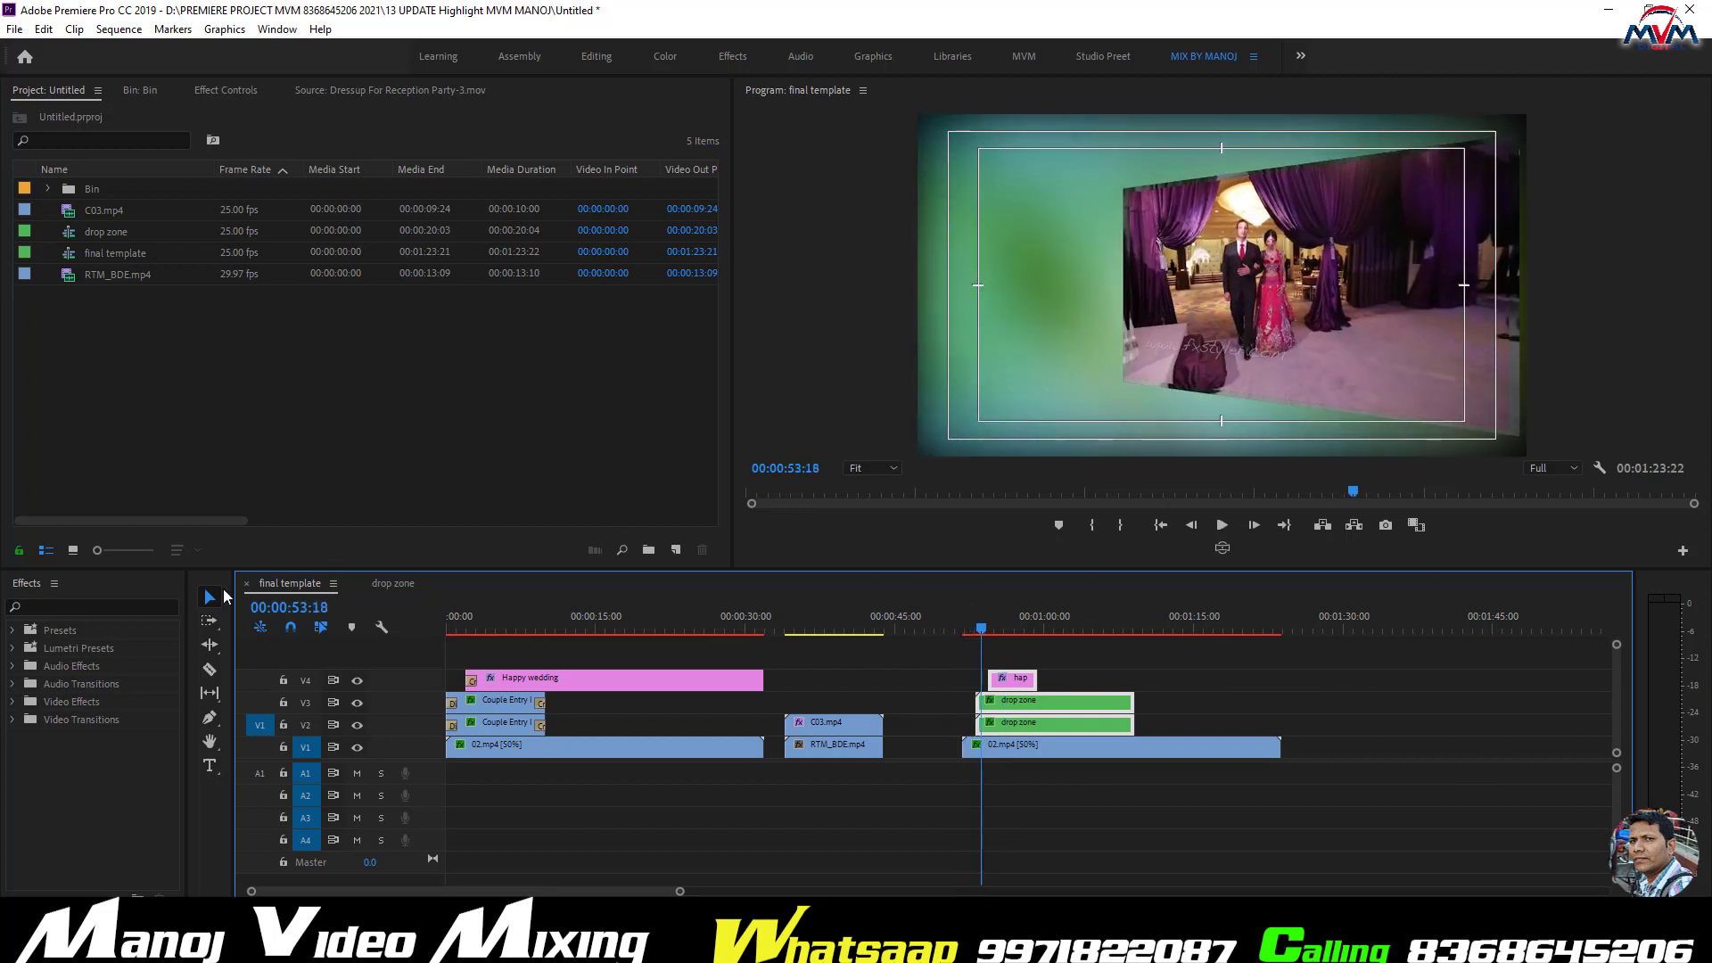
- Apply the Dip to White transition to the start of both drop zone nests on V2 and V3, keeping their timeline positions
{"action": "left_click", "coordinate": [12, 721]}
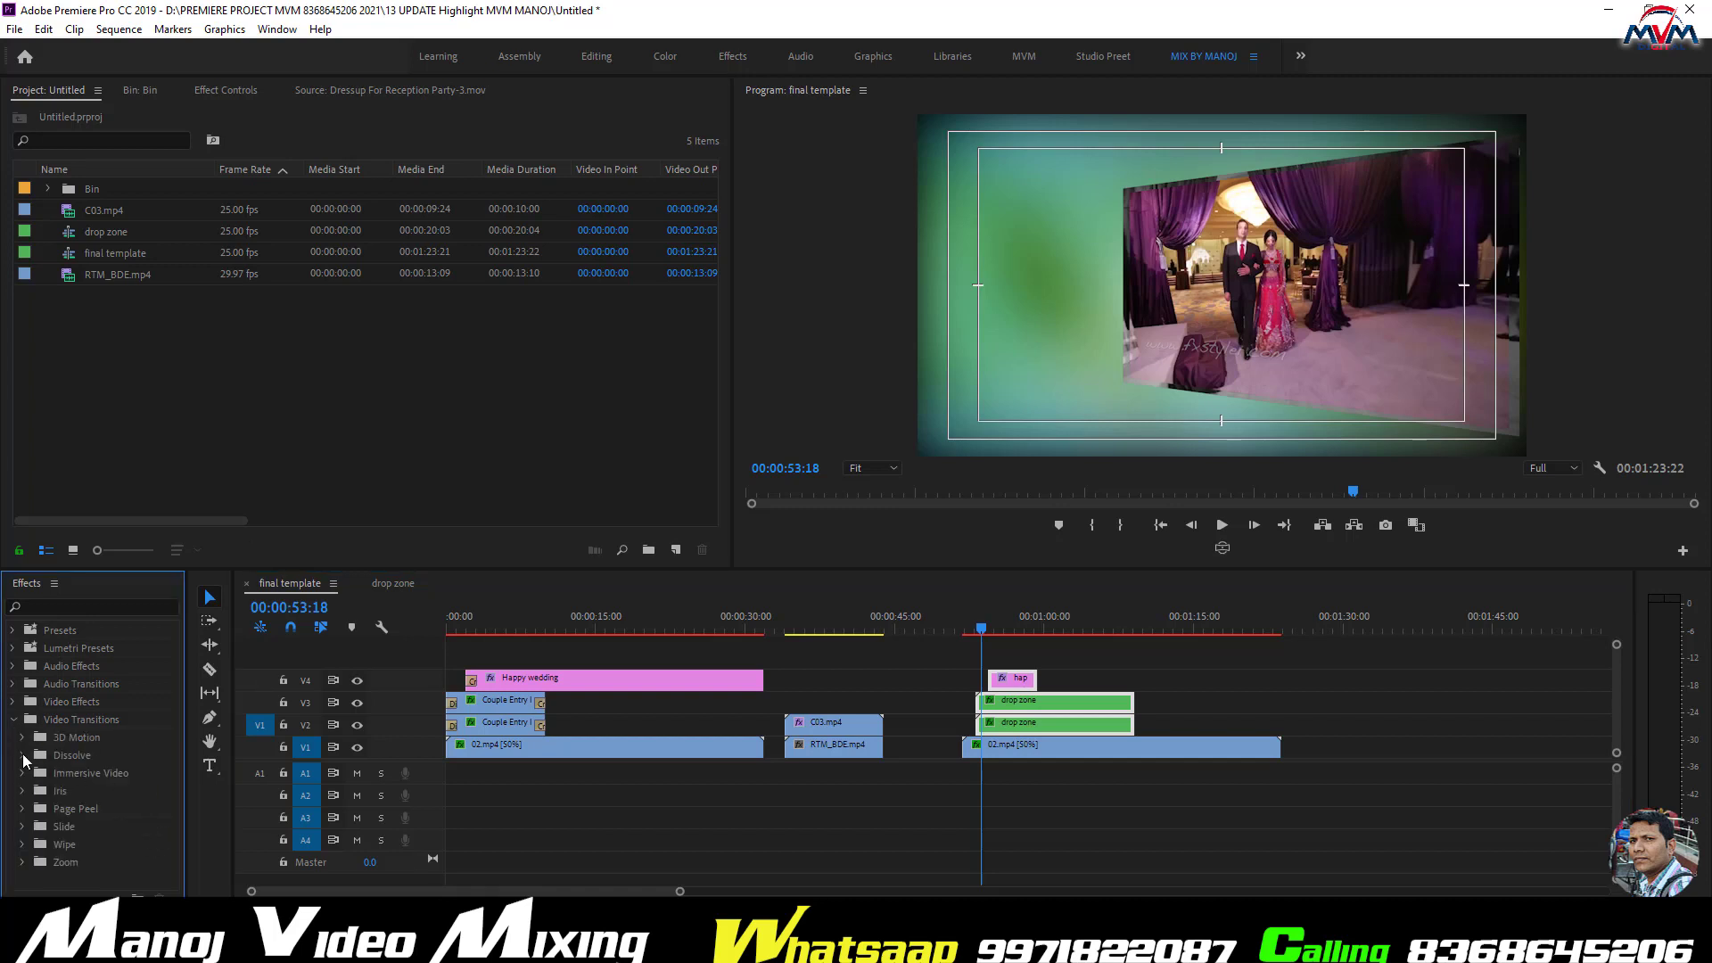
{"action": "left_click", "coordinate": [22, 756]}
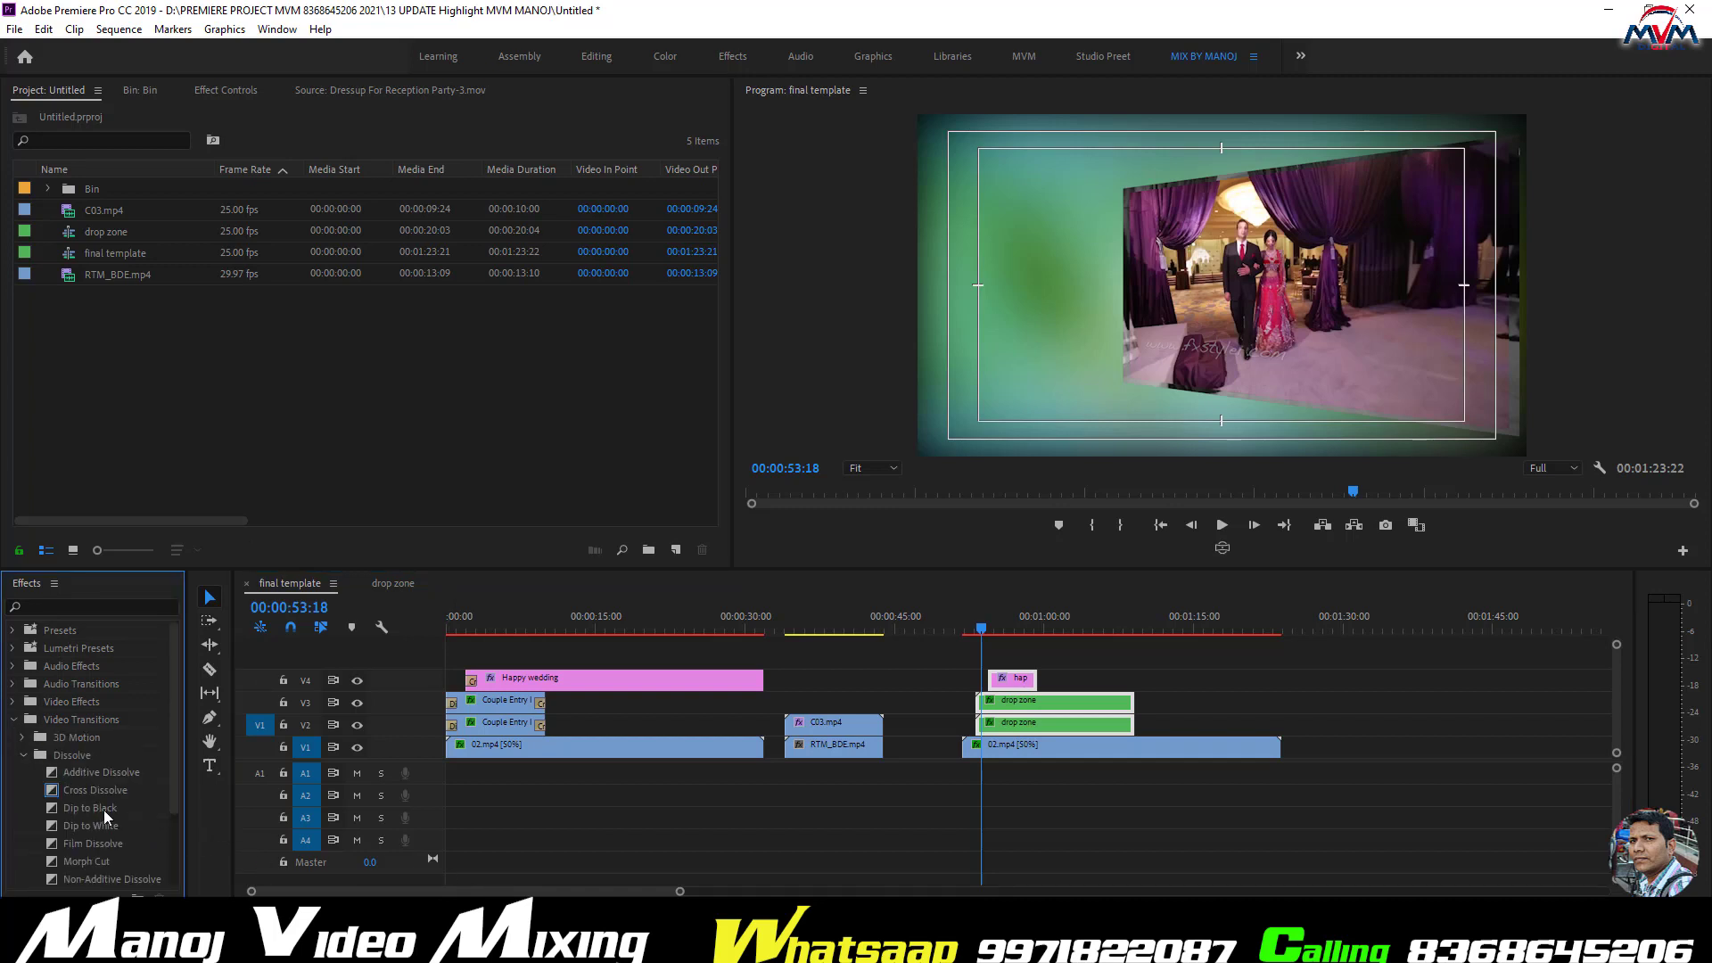
{"action": "left_click", "coordinate": [104, 809]}
{"action": "left_click", "coordinate": [109, 772]}
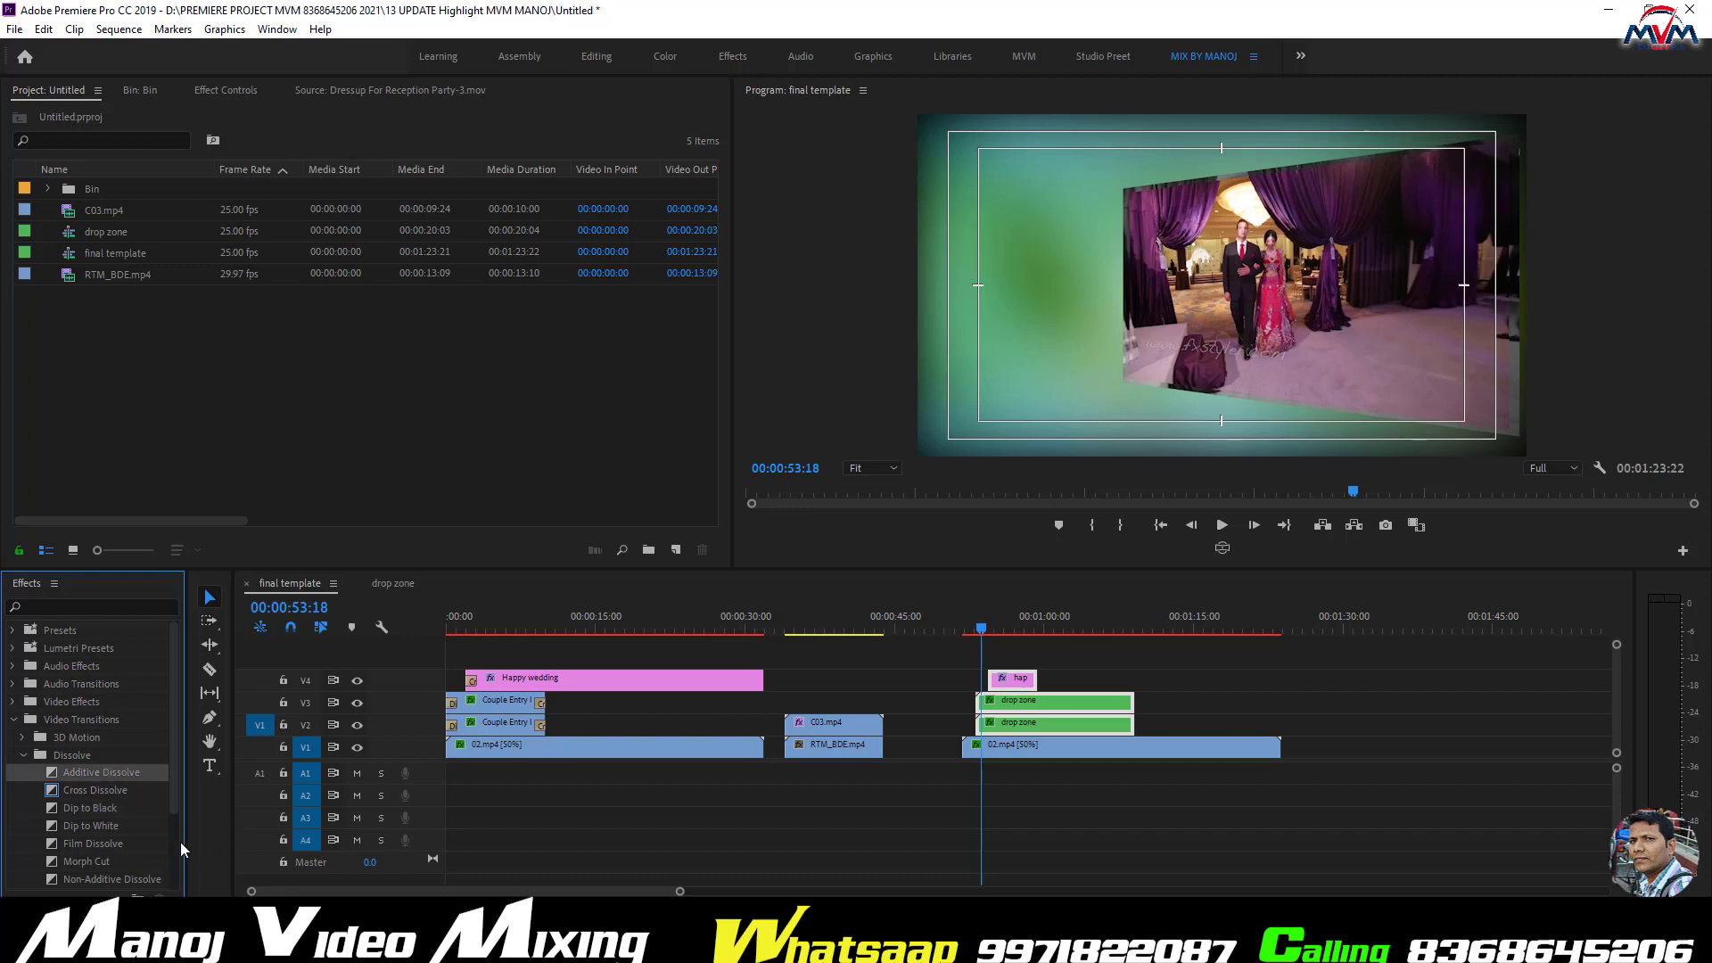
{"action": "left_click", "coordinate": [107, 825]}
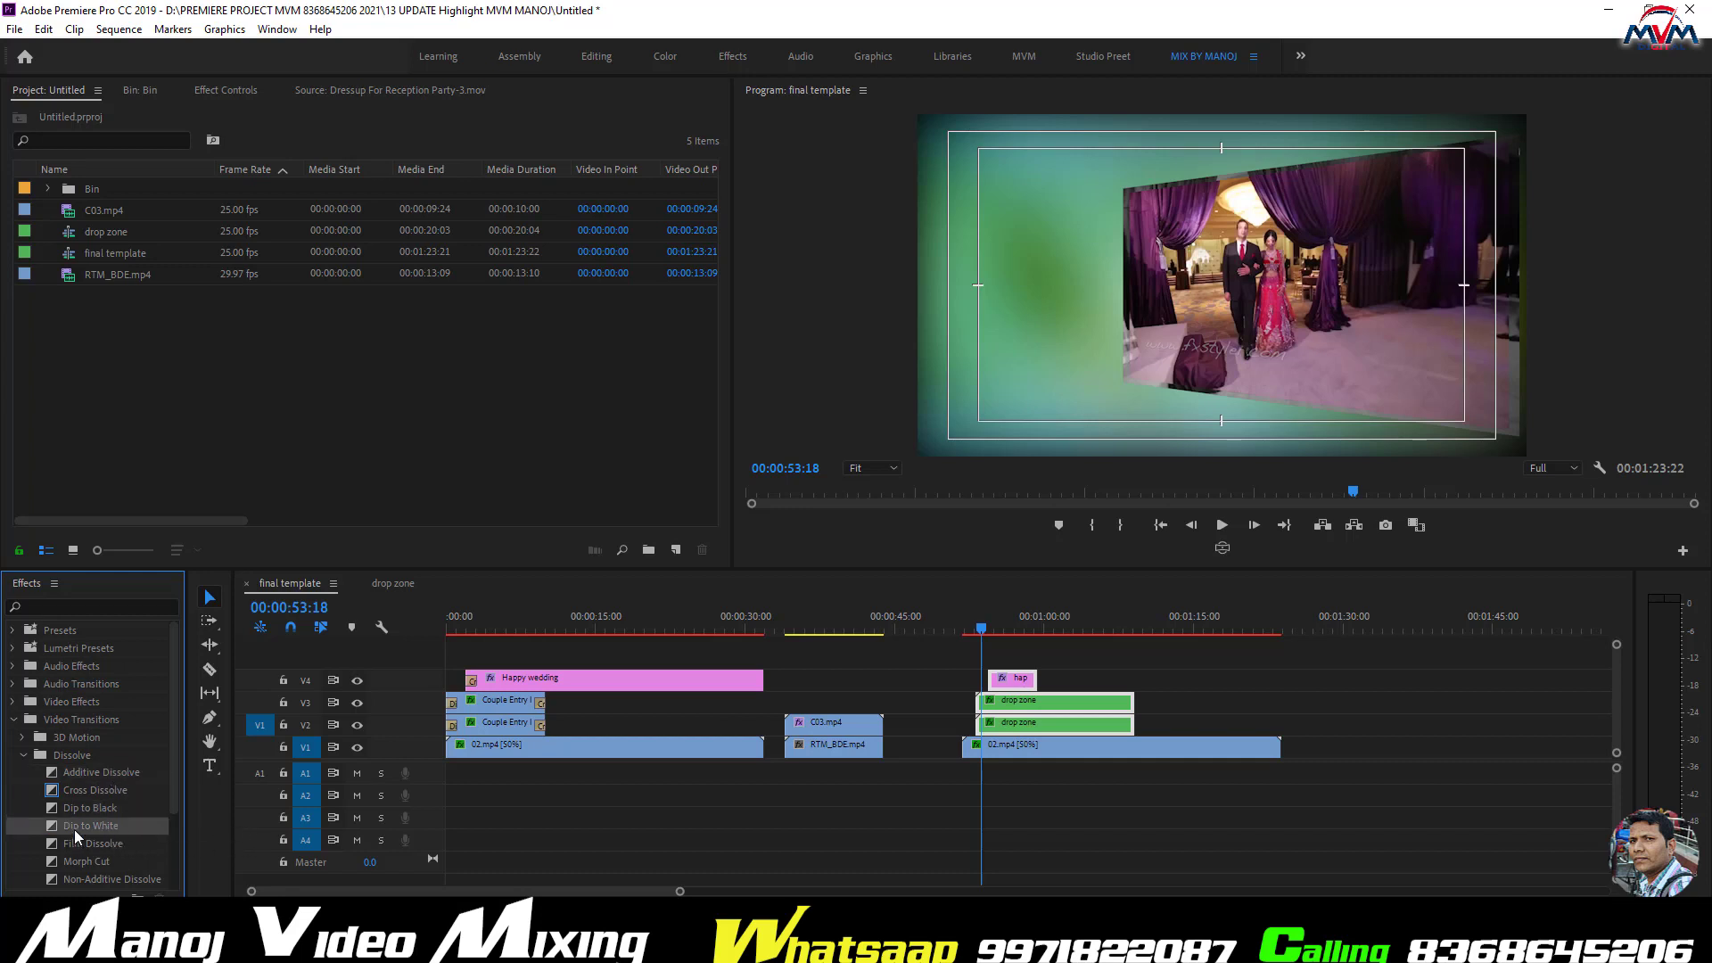
{"action": "mouse_move", "coordinate": [75, 831]}
{"action": "left_mouse_down"}
{"action": "mouse_move", "coordinate": [939, 765]}
{"action": "mouse_move", "coordinate": [992, 731]}
{"action": "left_mouse_up"}
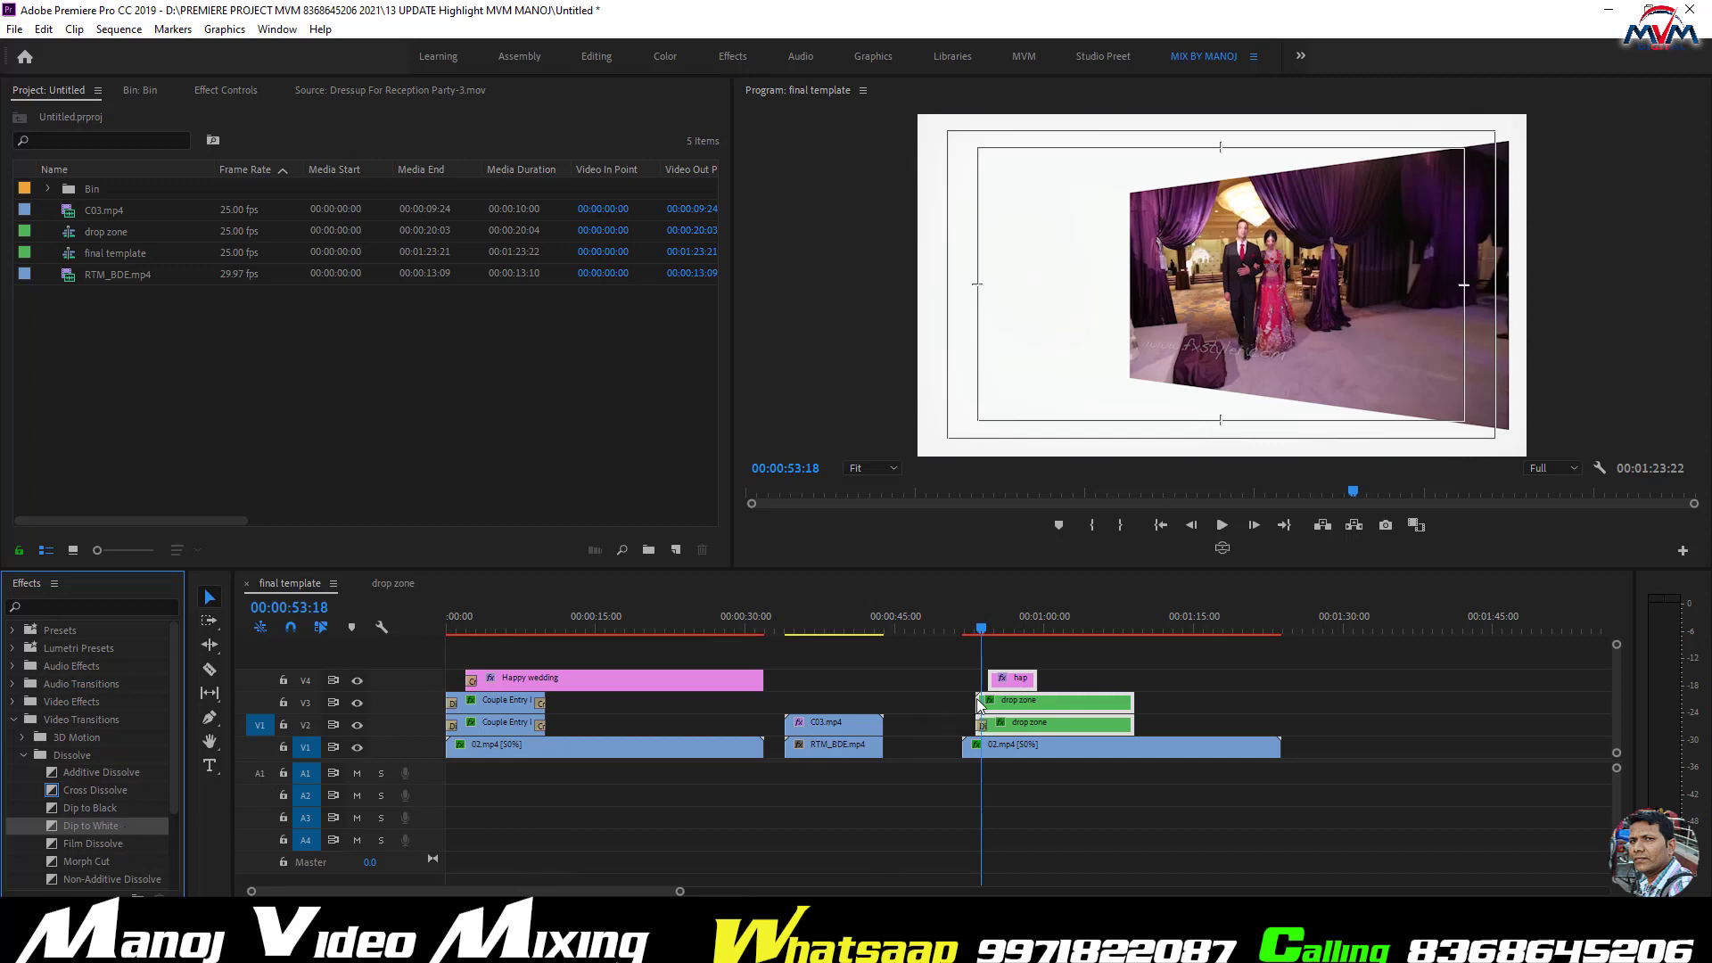
{"action": "left_click_drag", "start_coordinate": [979, 704], "coordinate": [1032, 688]}
{"action": "left_click", "coordinate": [1021, 688]}
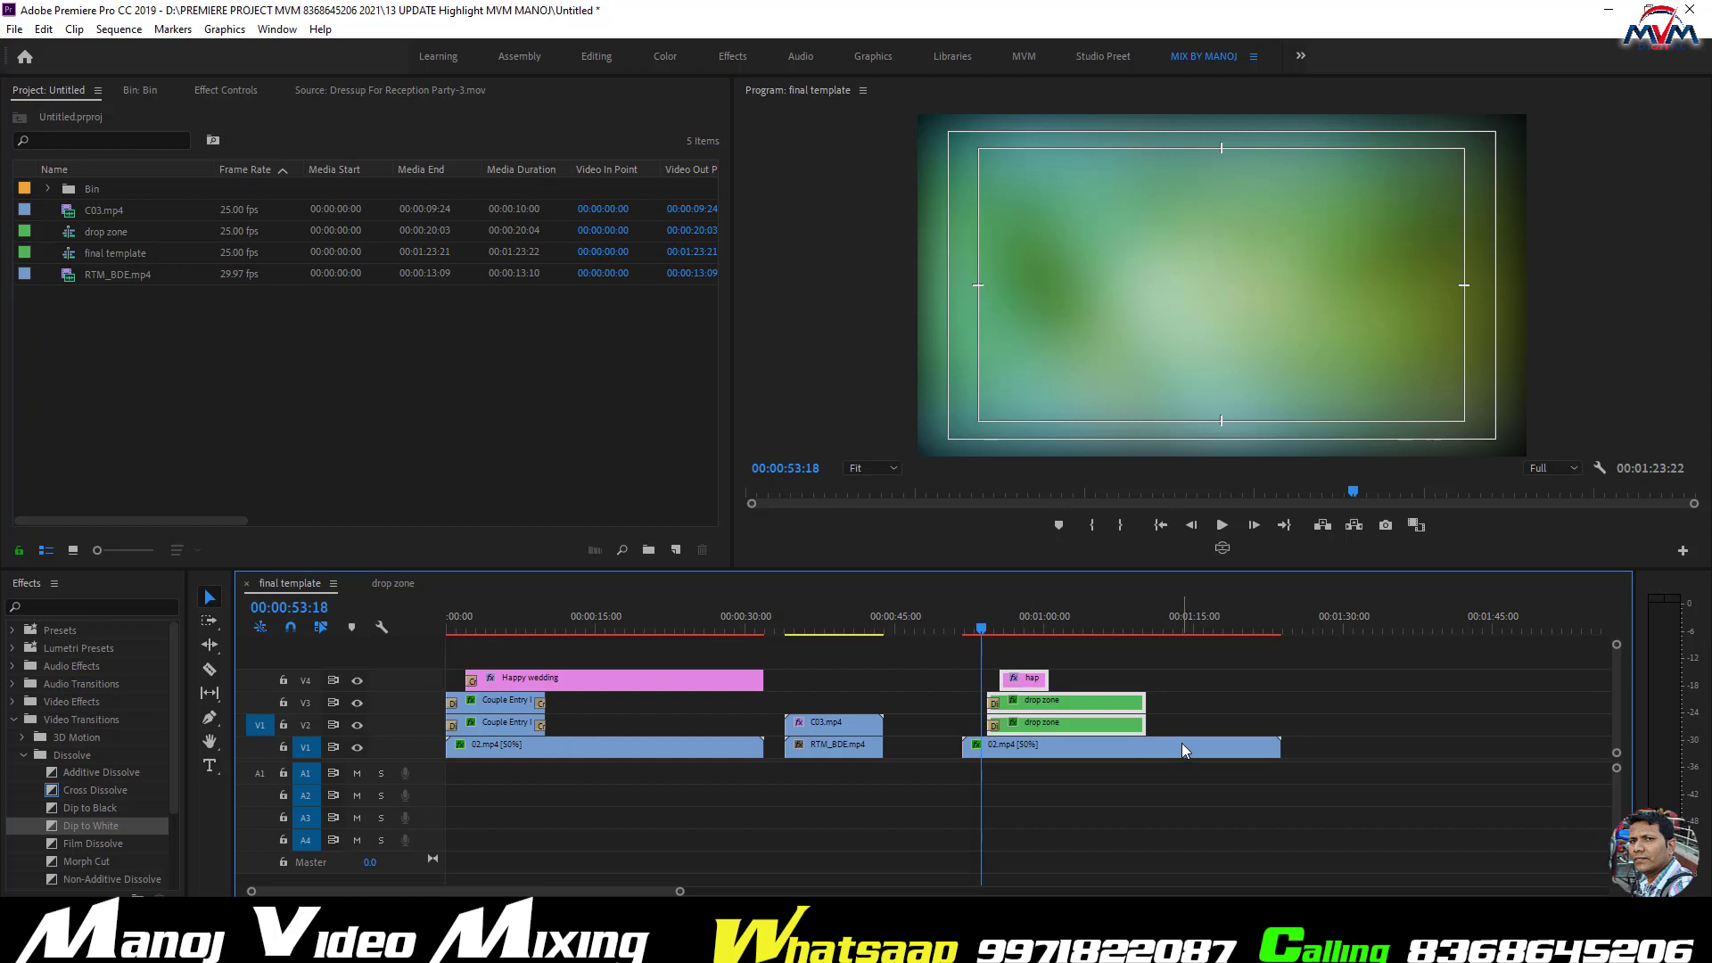
{"action": "key", "text": "ctrl+z"}
- Move the happy wedding title slightly later on V4 and apply the Cross Dissolve transition to its start
{"action": "left_click", "coordinate": [1011, 682]}
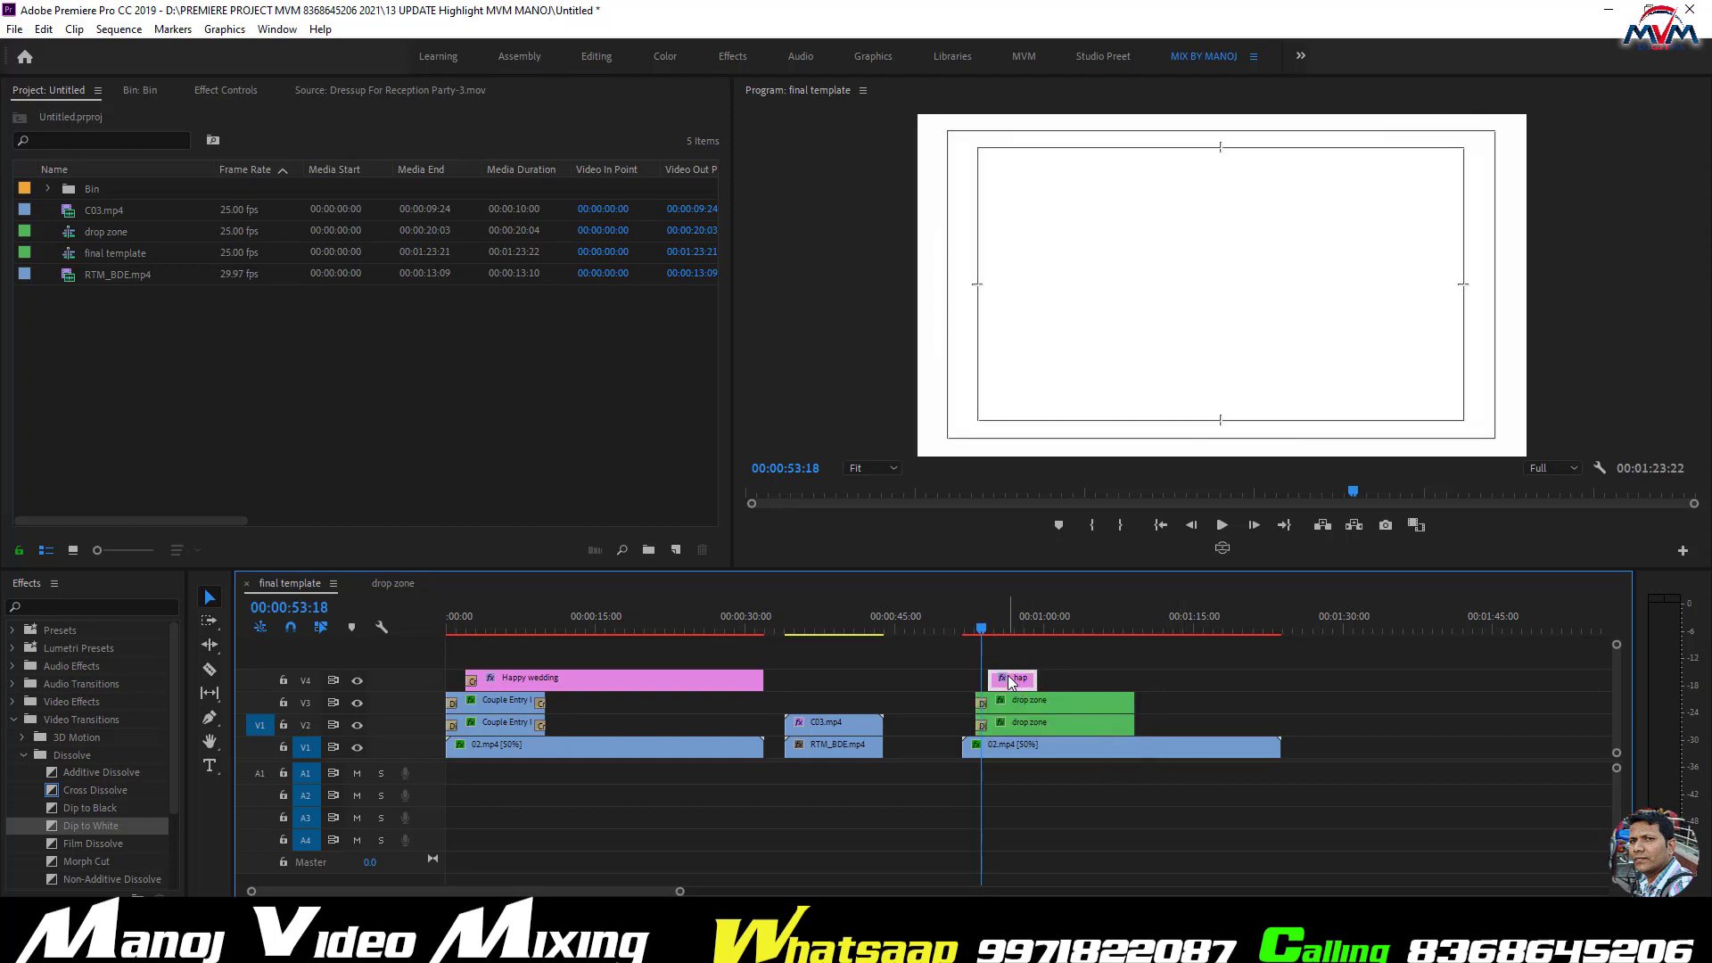
{"action": "left_click_drag", "start_coordinate": [1011, 682], "coordinate": [1025, 676]}
{"action": "left_click", "coordinate": [79, 807]}
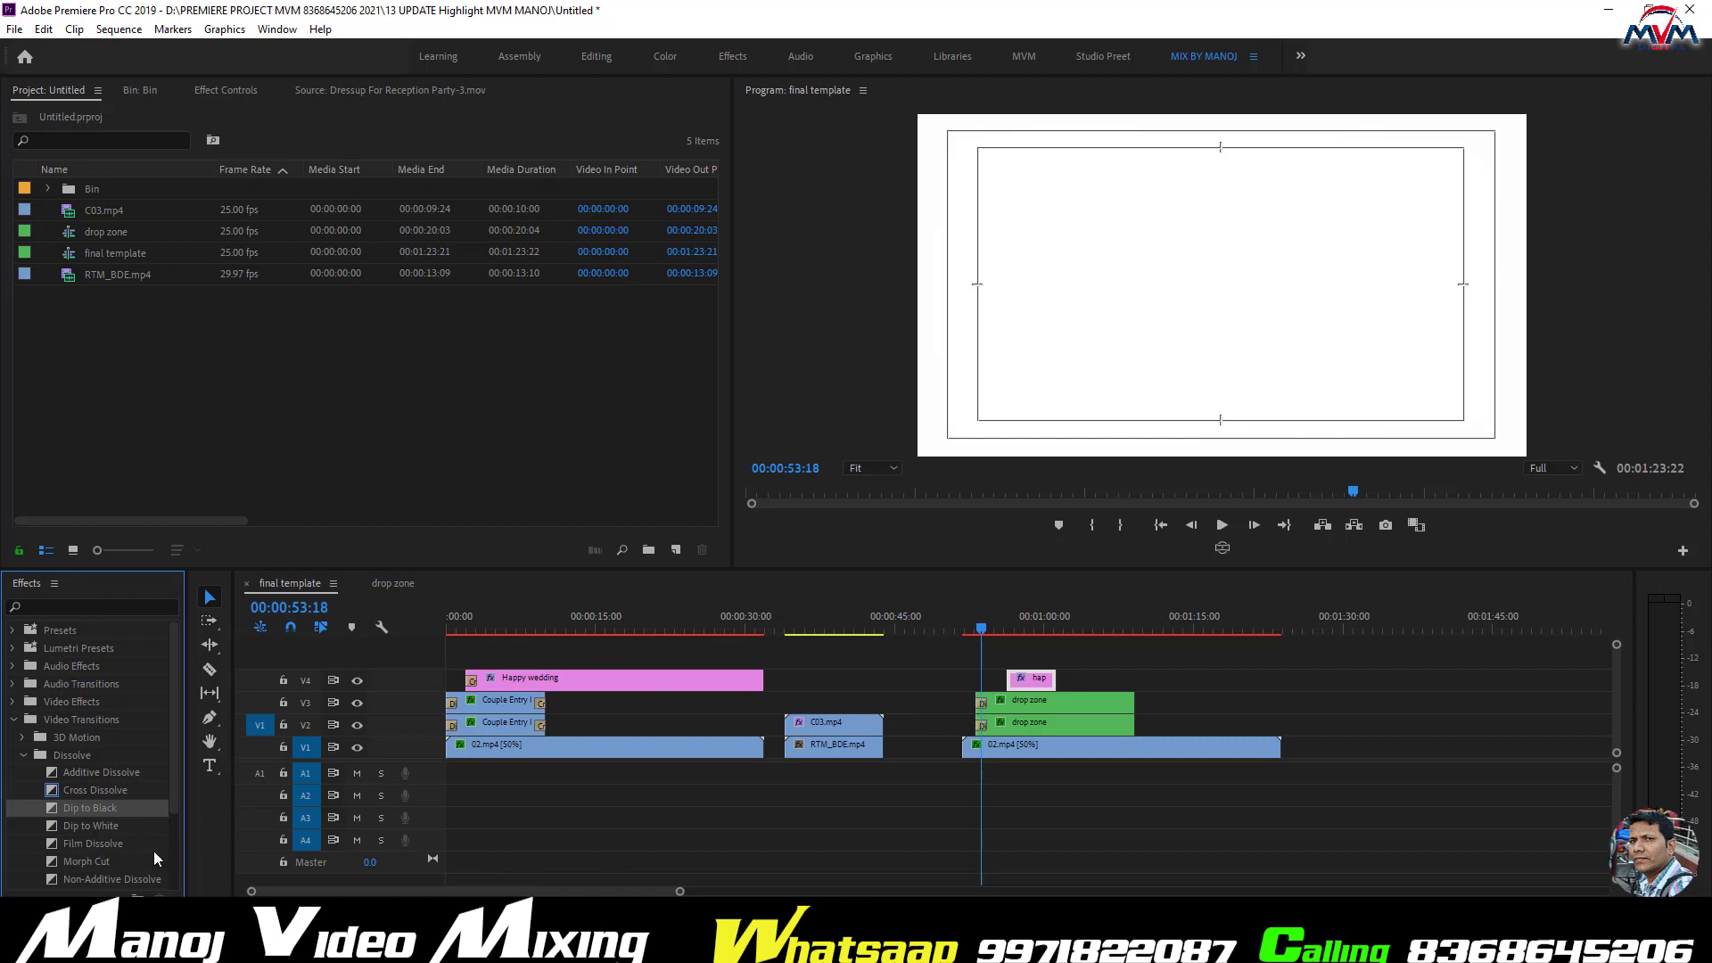
{"action": "left_click", "coordinate": [105, 791]}
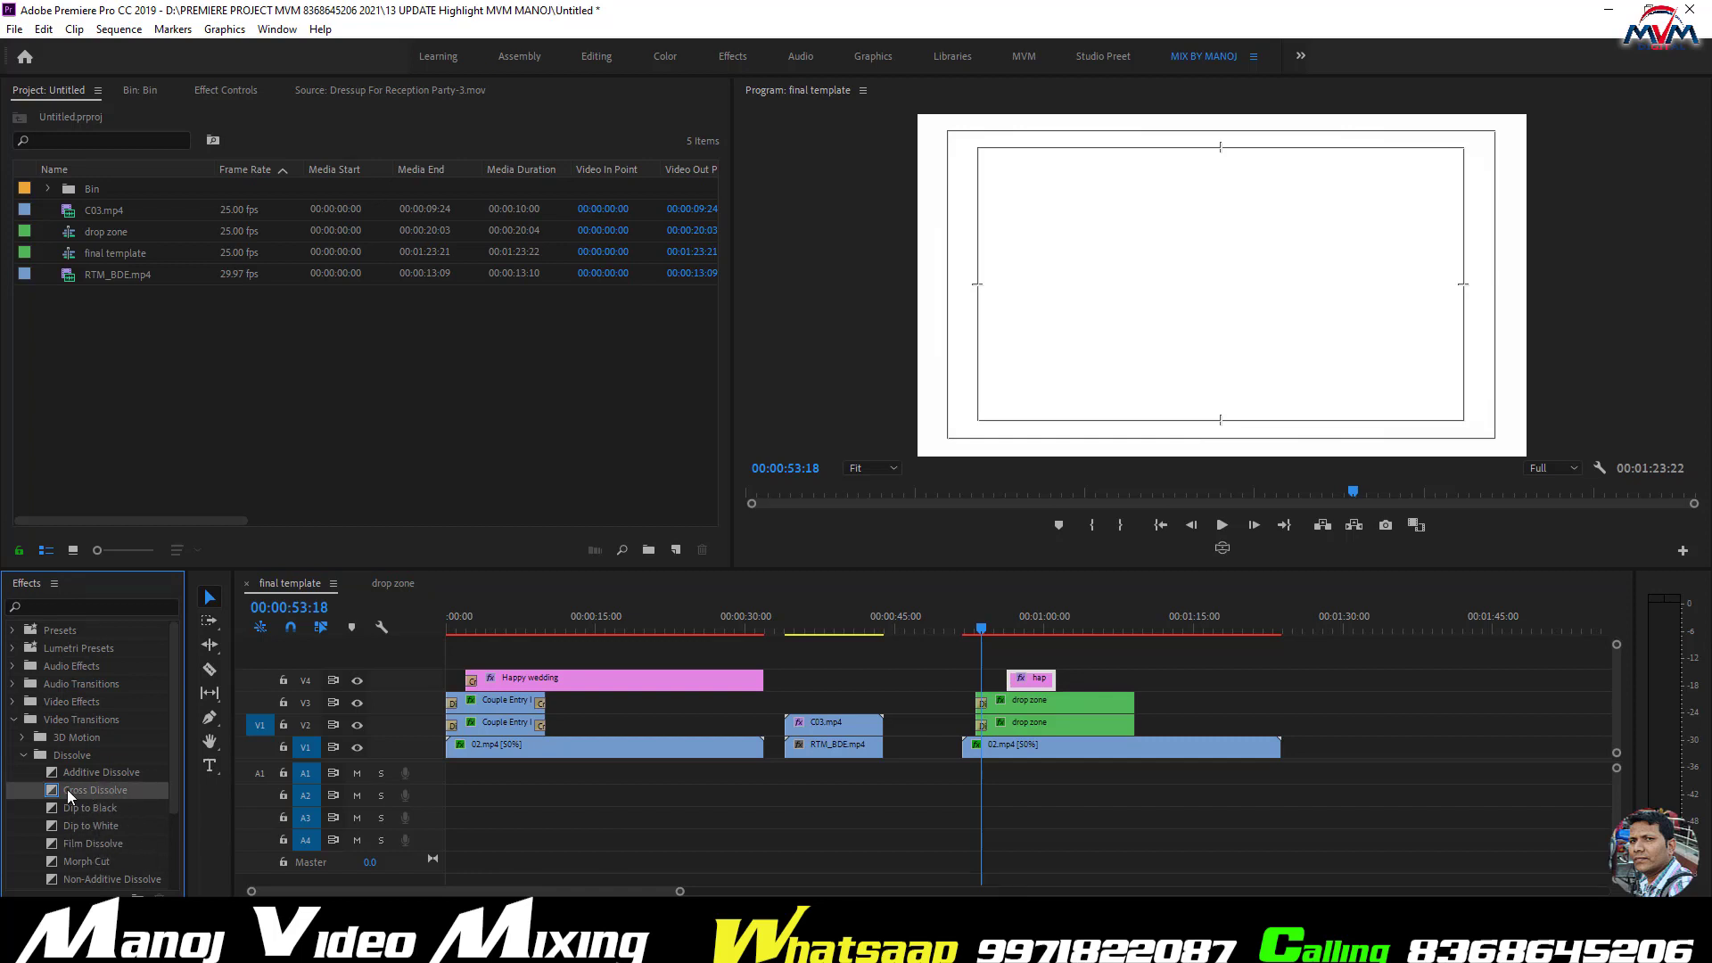
{"action": "left_click_drag", "start_coordinate": [994, 673], "coordinate": [1010, 679]}
- Select the title and both drop zone nests and shift them together slightly earlier over the background clip
{"action": "left_click", "coordinate": [969, 623]}
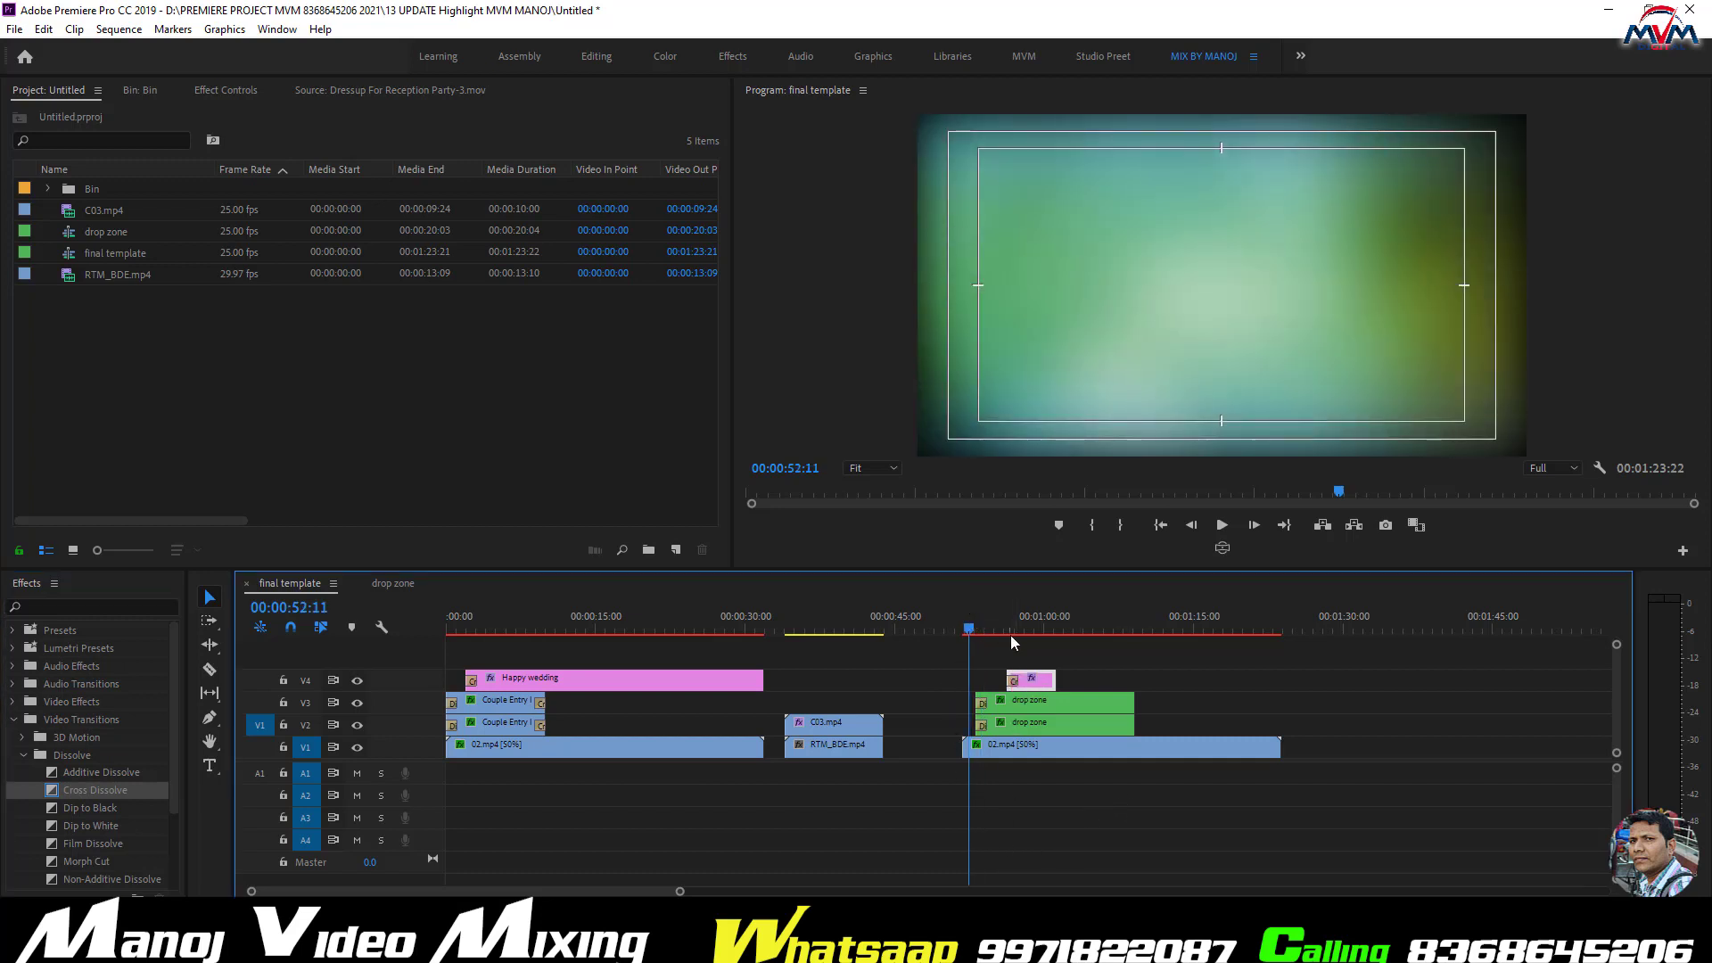
{"action": "key", "text": "equal"}
{"action": "key", "text": "equal"}
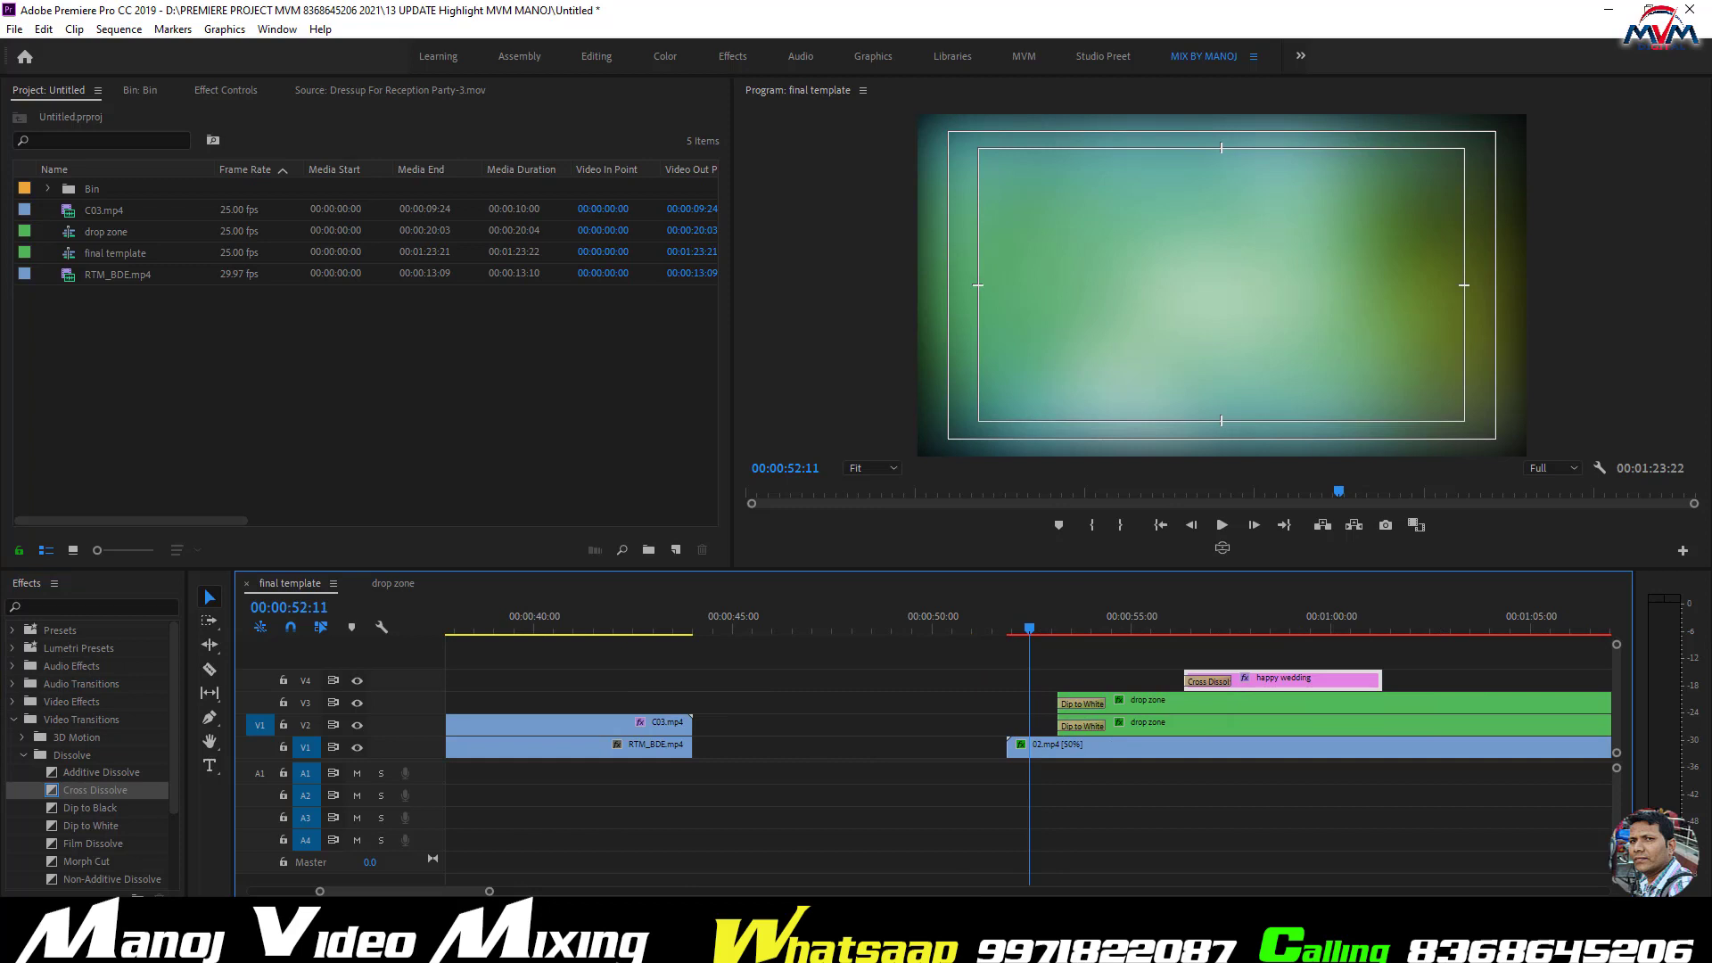
{"action": "left_click_drag", "start_coordinate": [461, 893], "coordinate": [480, 894]}
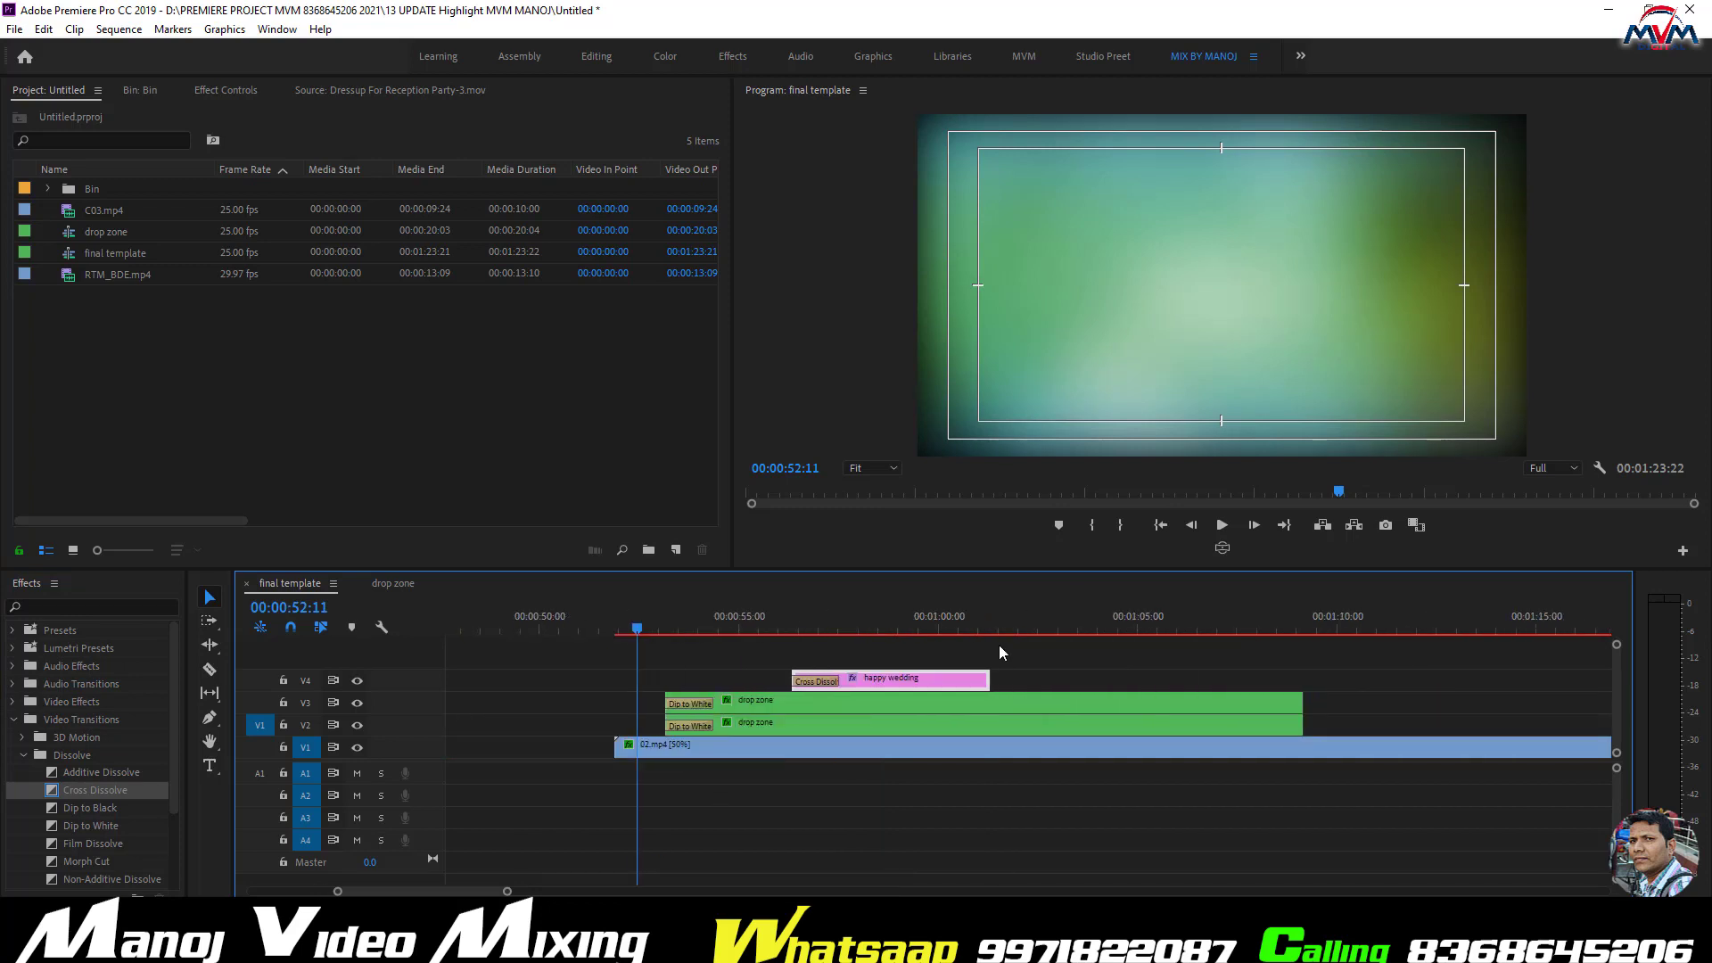
{"action": "left_click_drag", "start_coordinate": [1000, 645], "coordinate": [893, 732]}
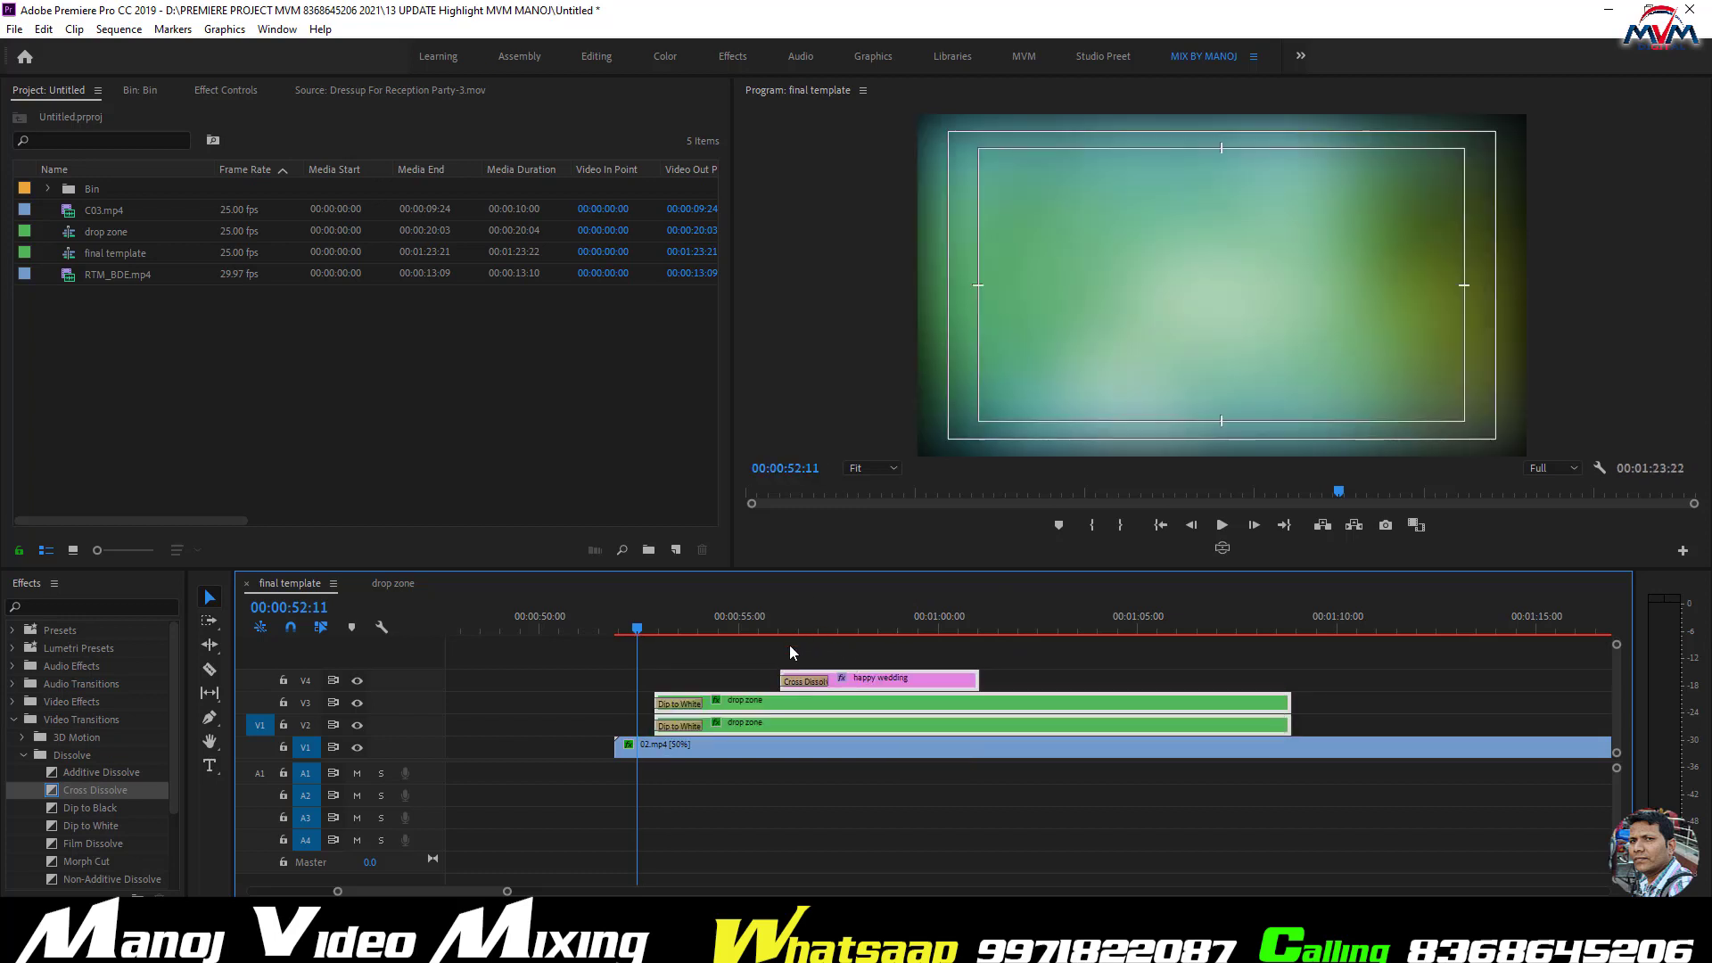
- Play the section from just before the 02.mp4 background, shorten the Dip to White transitions on both drop zone nests, and replay it
{"action": "left_click", "coordinate": [789, 651]}
{"action": "left_click", "coordinate": [603, 630]}
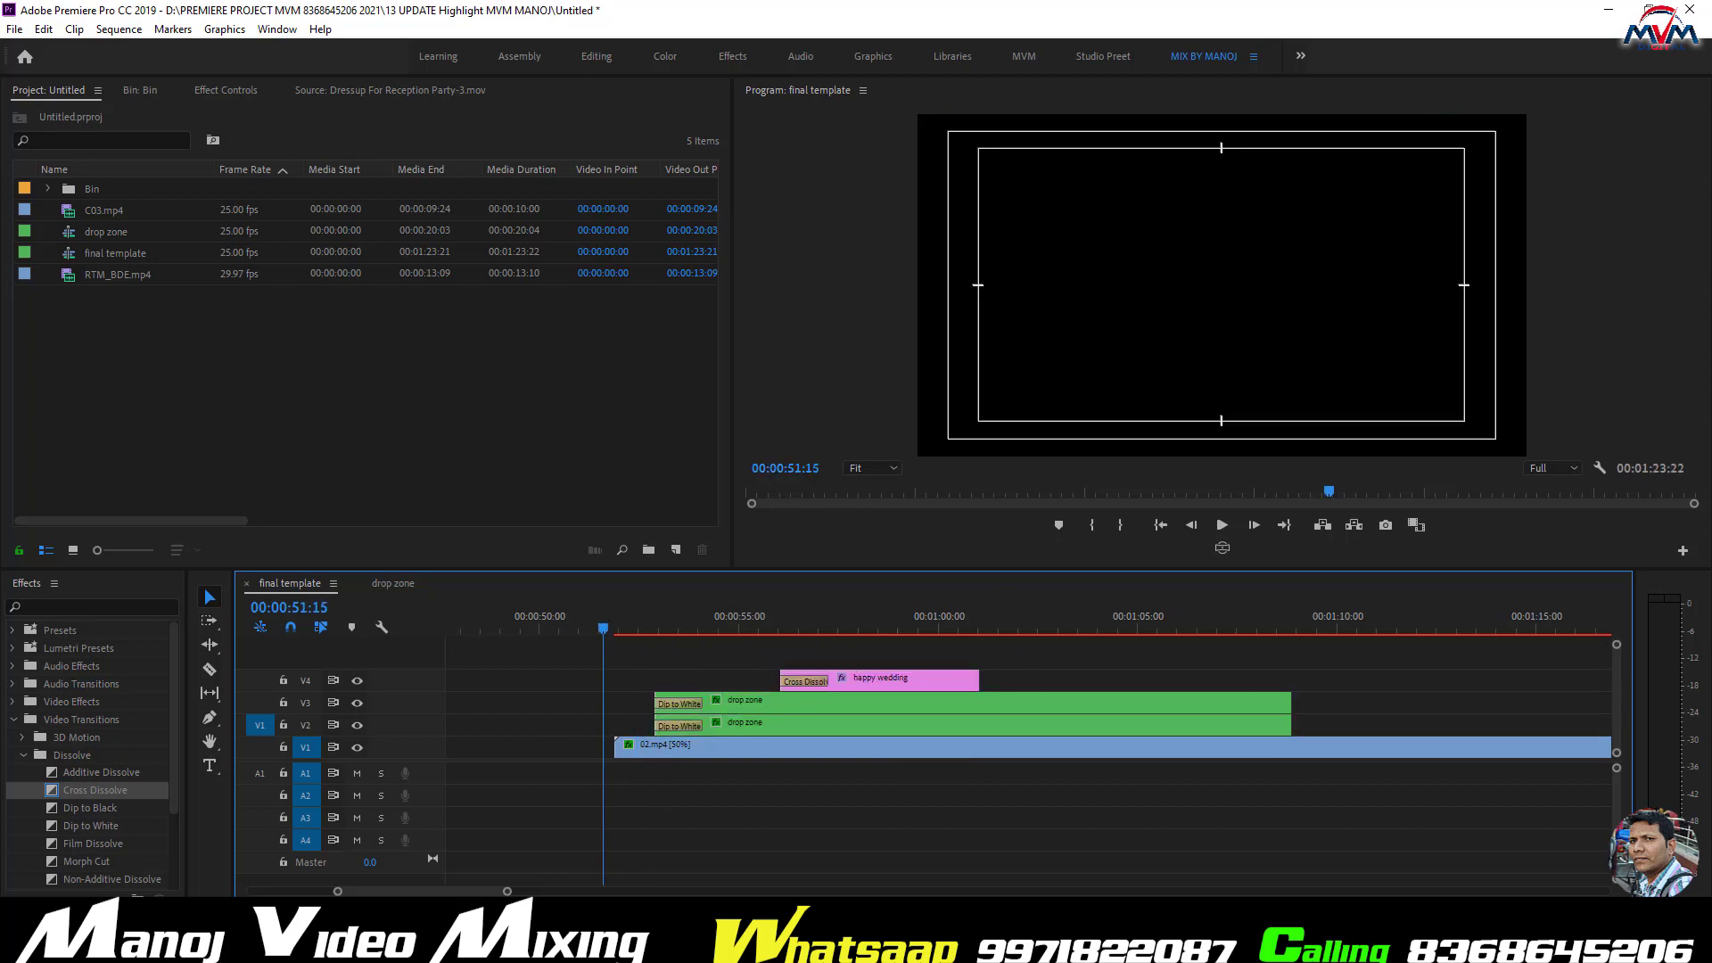
{"action": "key", "text": "space"}
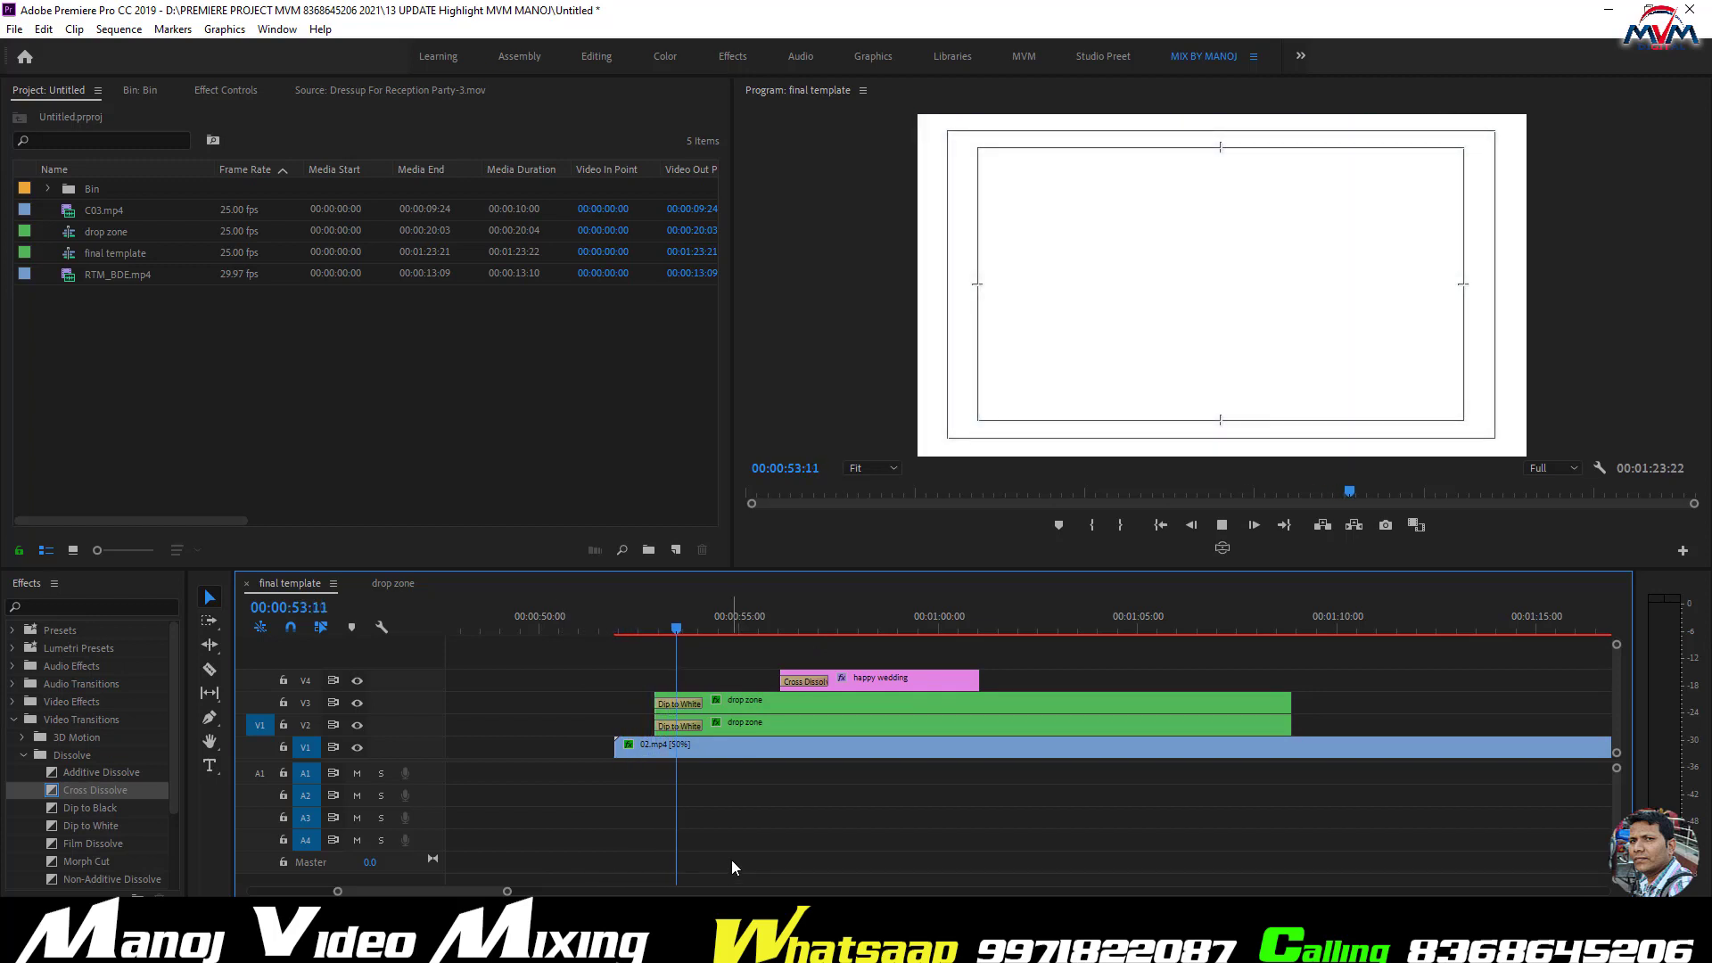
{"action": "key", "text": "space"}
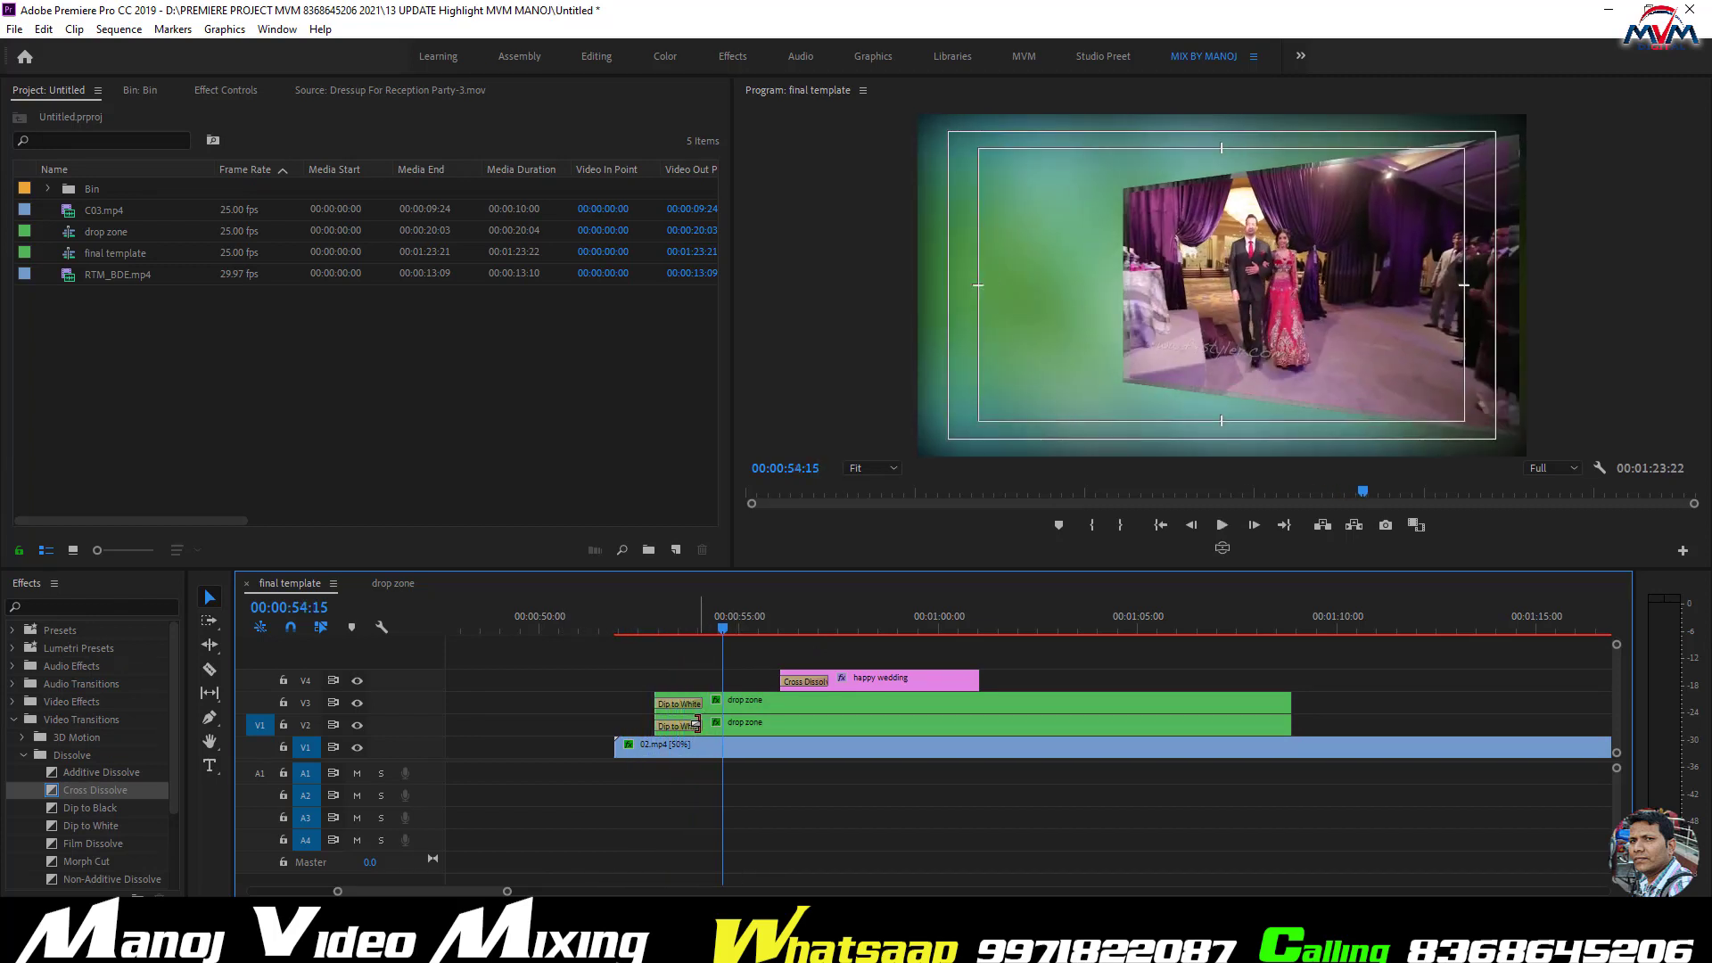
{"action": "left_click_drag", "start_coordinate": [696, 723], "coordinate": [688, 705]}
{"action": "left_click_drag", "start_coordinate": [705, 612], "coordinate": [658, 618]}
{"action": "key", "text": "space"}
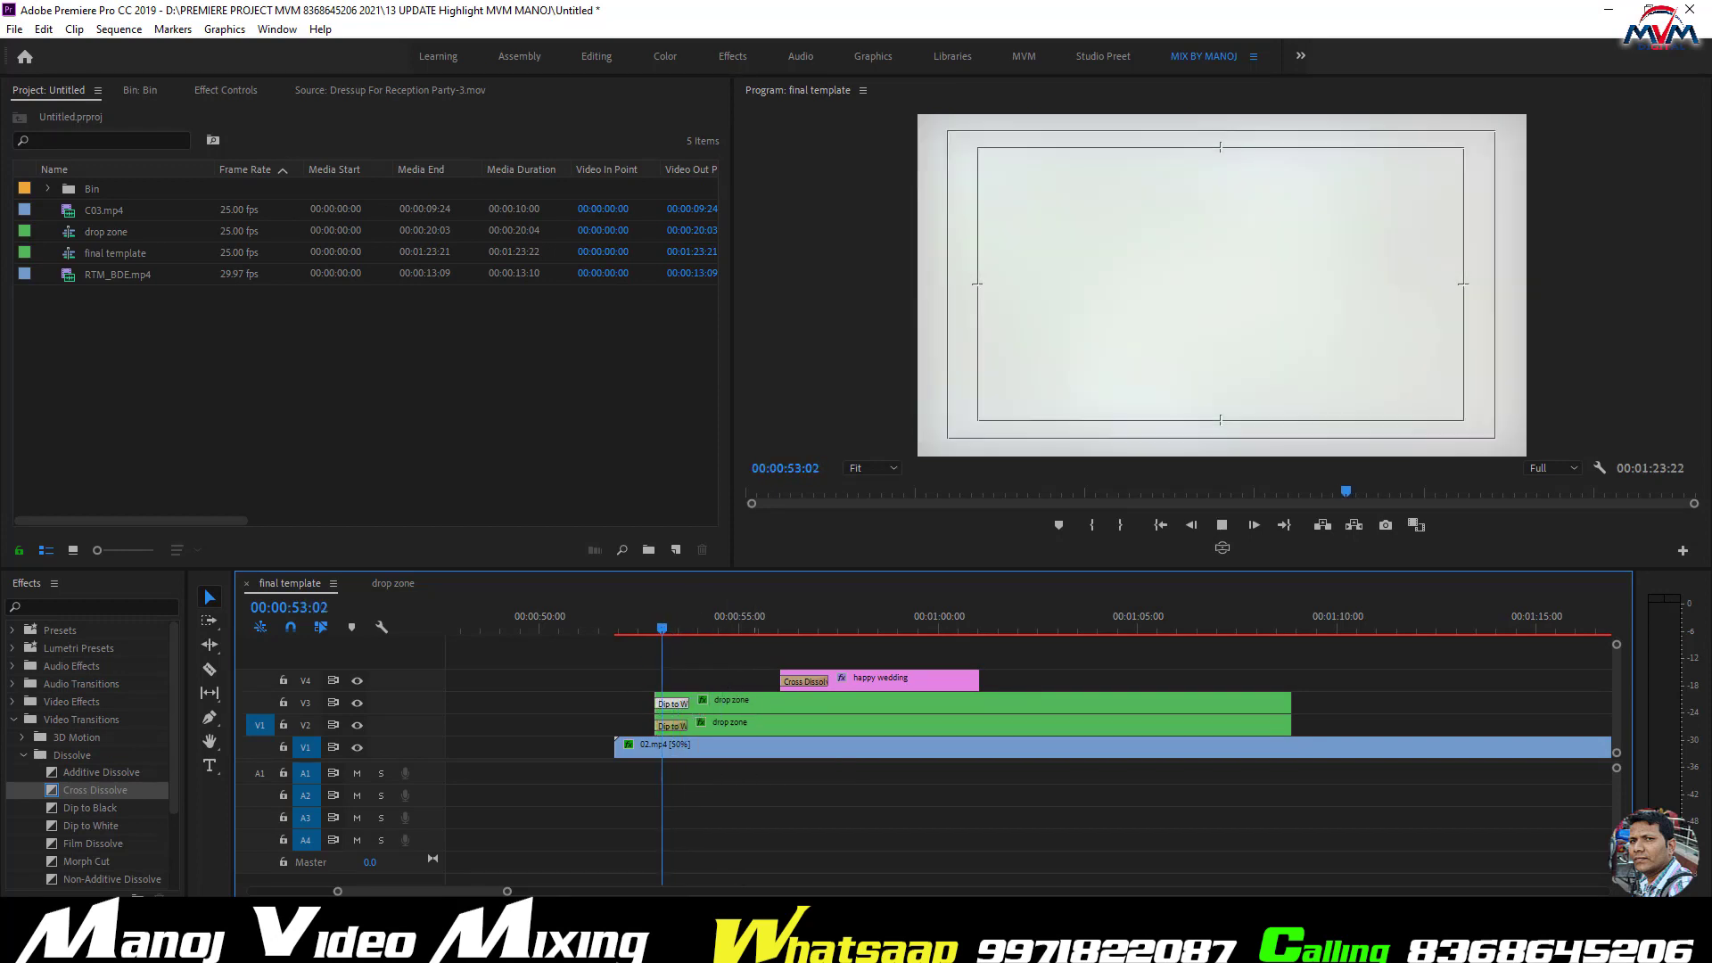
{"action": "key", "text": "space"}
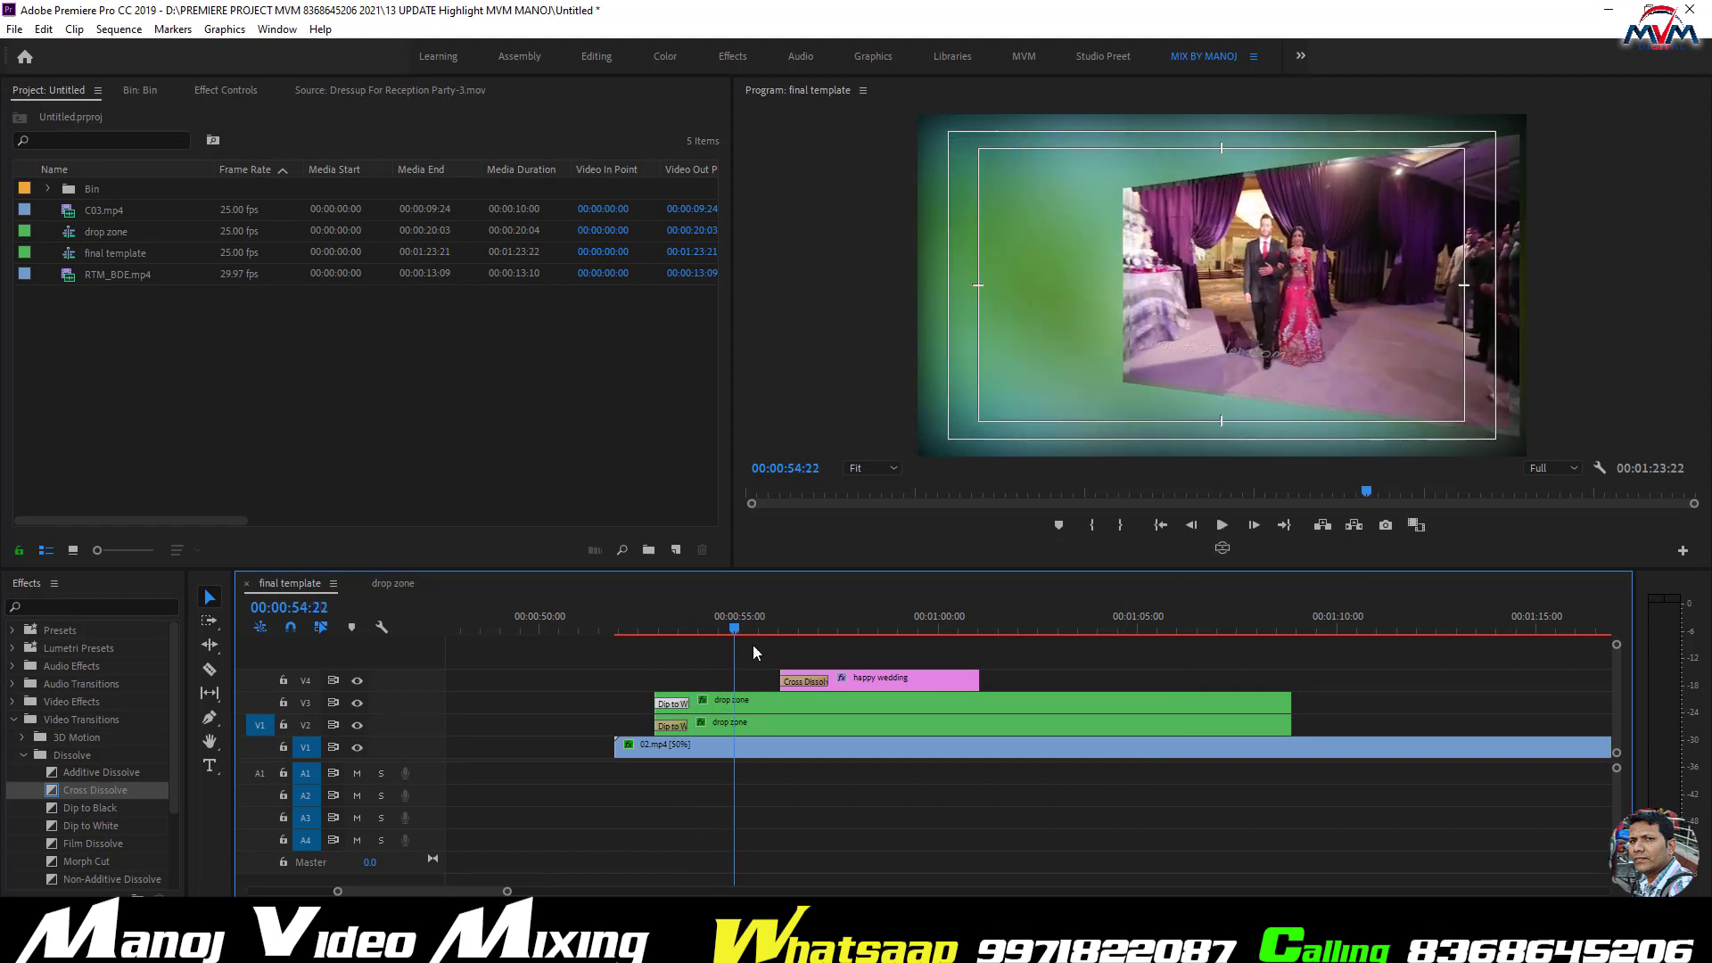
- Move the happy wedding title on V4 earlier so it starts at 00:00:54:10, and play the section
{"action": "left_click", "coordinate": [714, 629]}
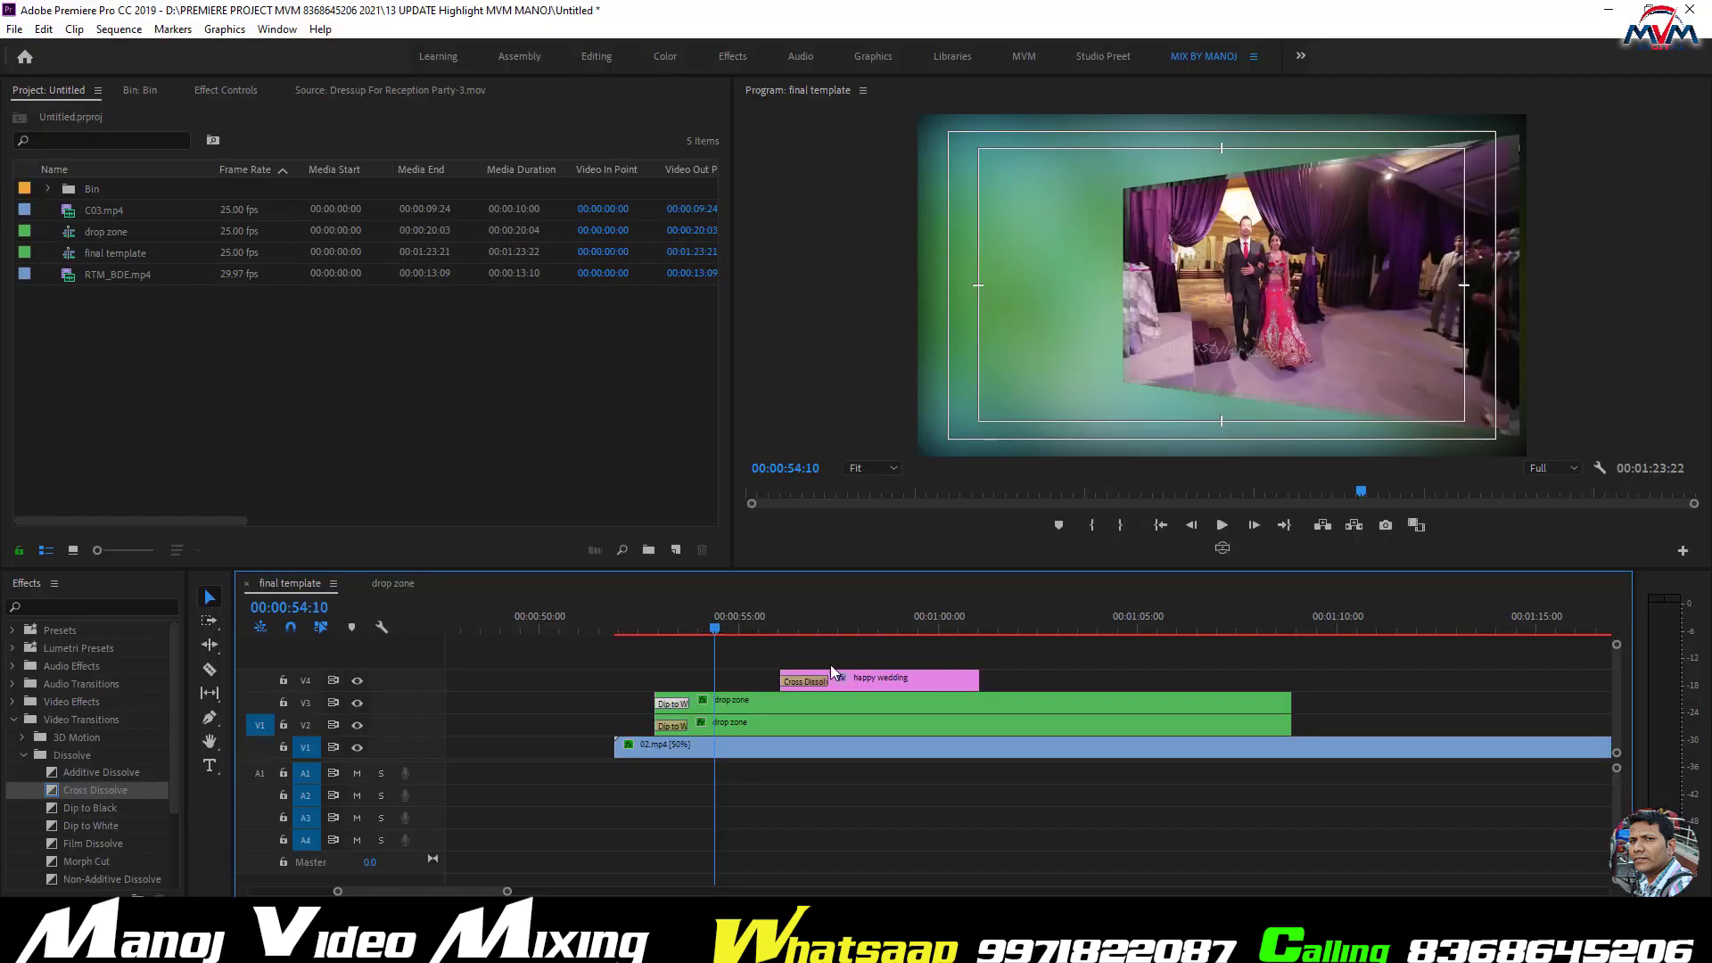
{"action": "left_click_drag", "start_coordinate": [870, 681], "coordinate": [747, 681]}
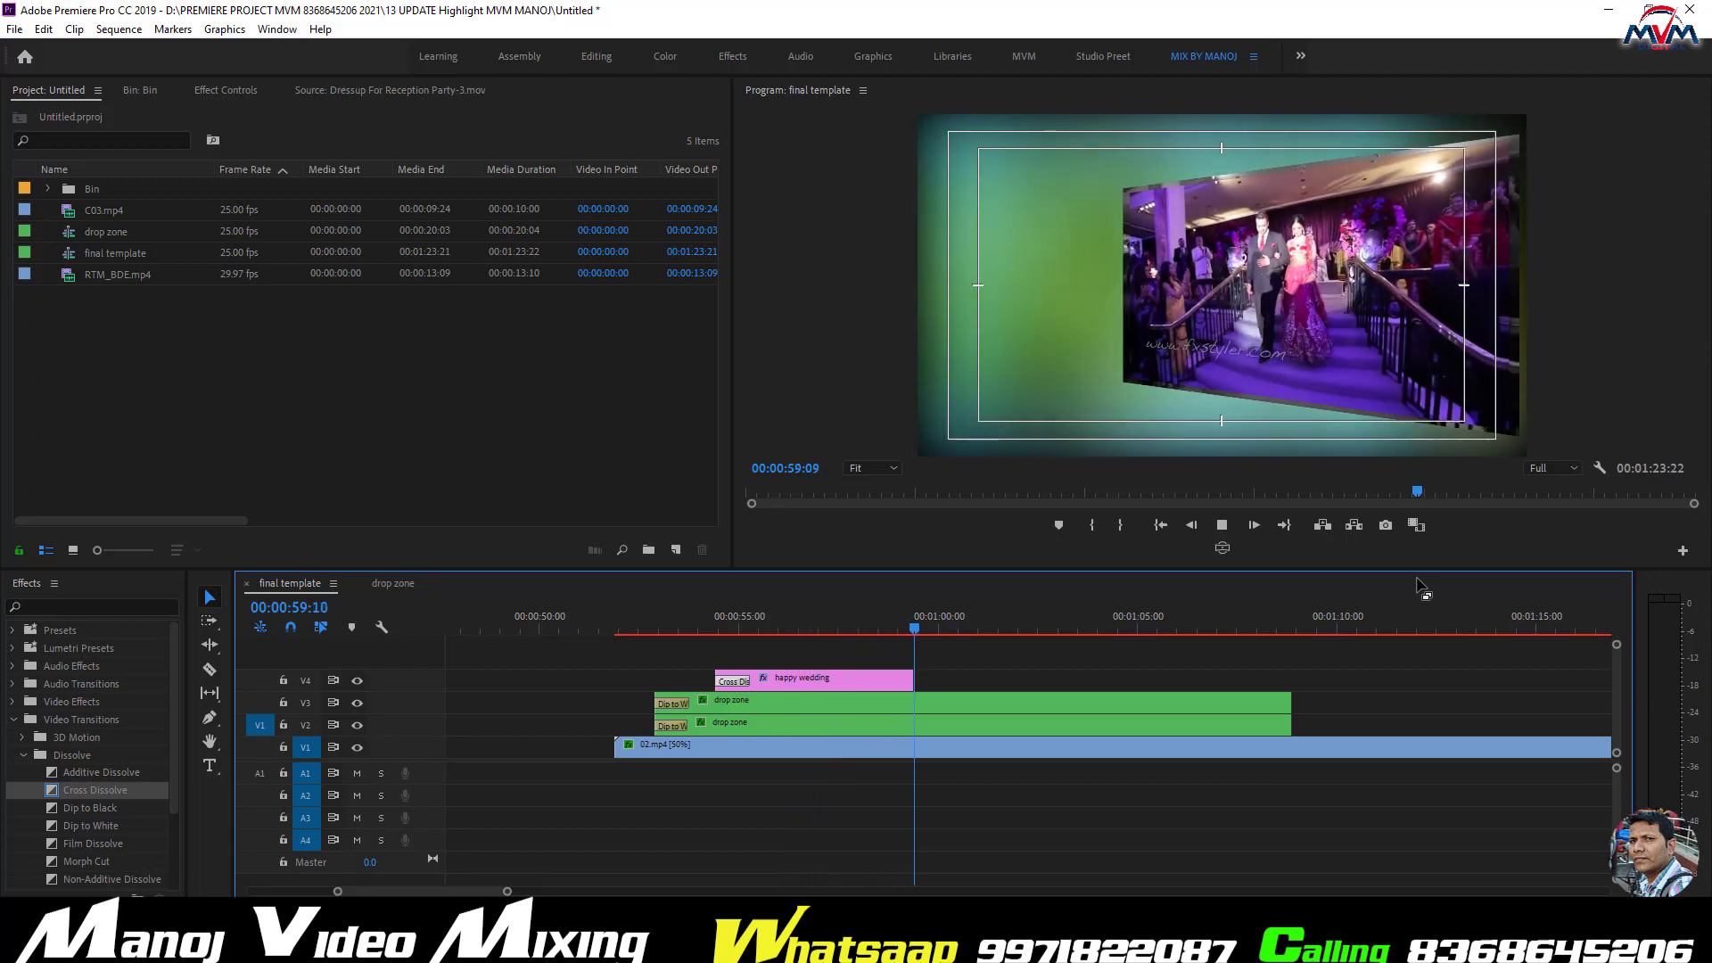
{"action": "key", "text": "space"}
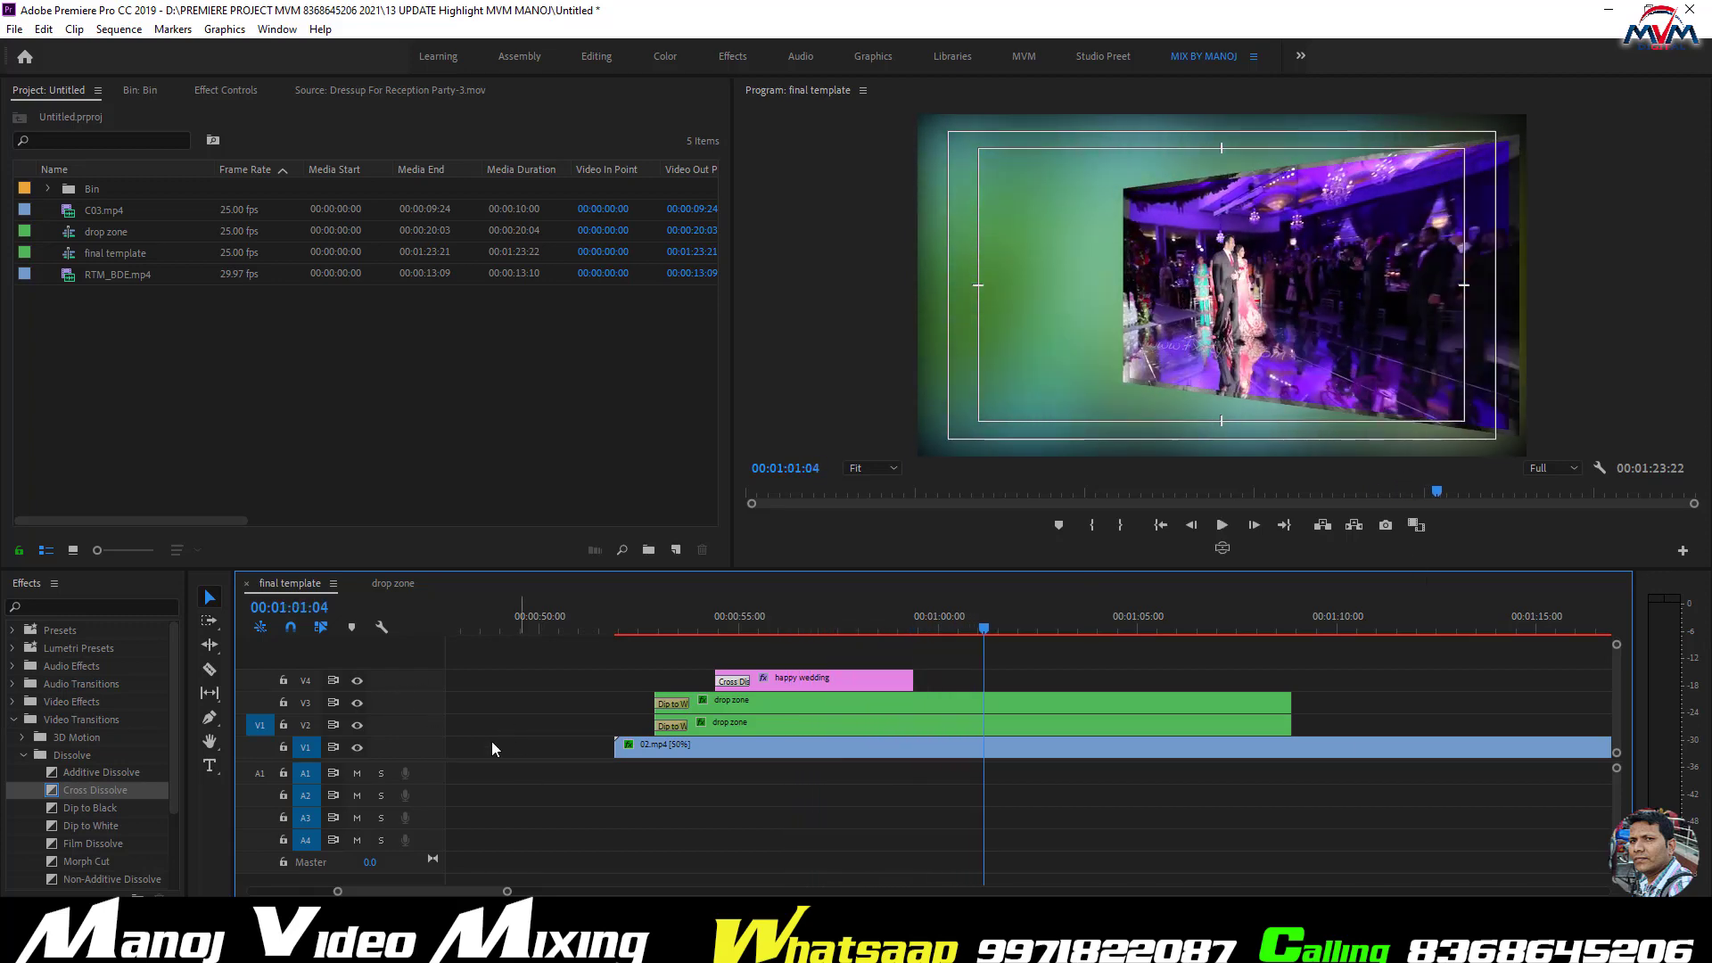
{"action": "left_click_drag", "start_coordinate": [634, 804], "coordinate": [889, 659]}
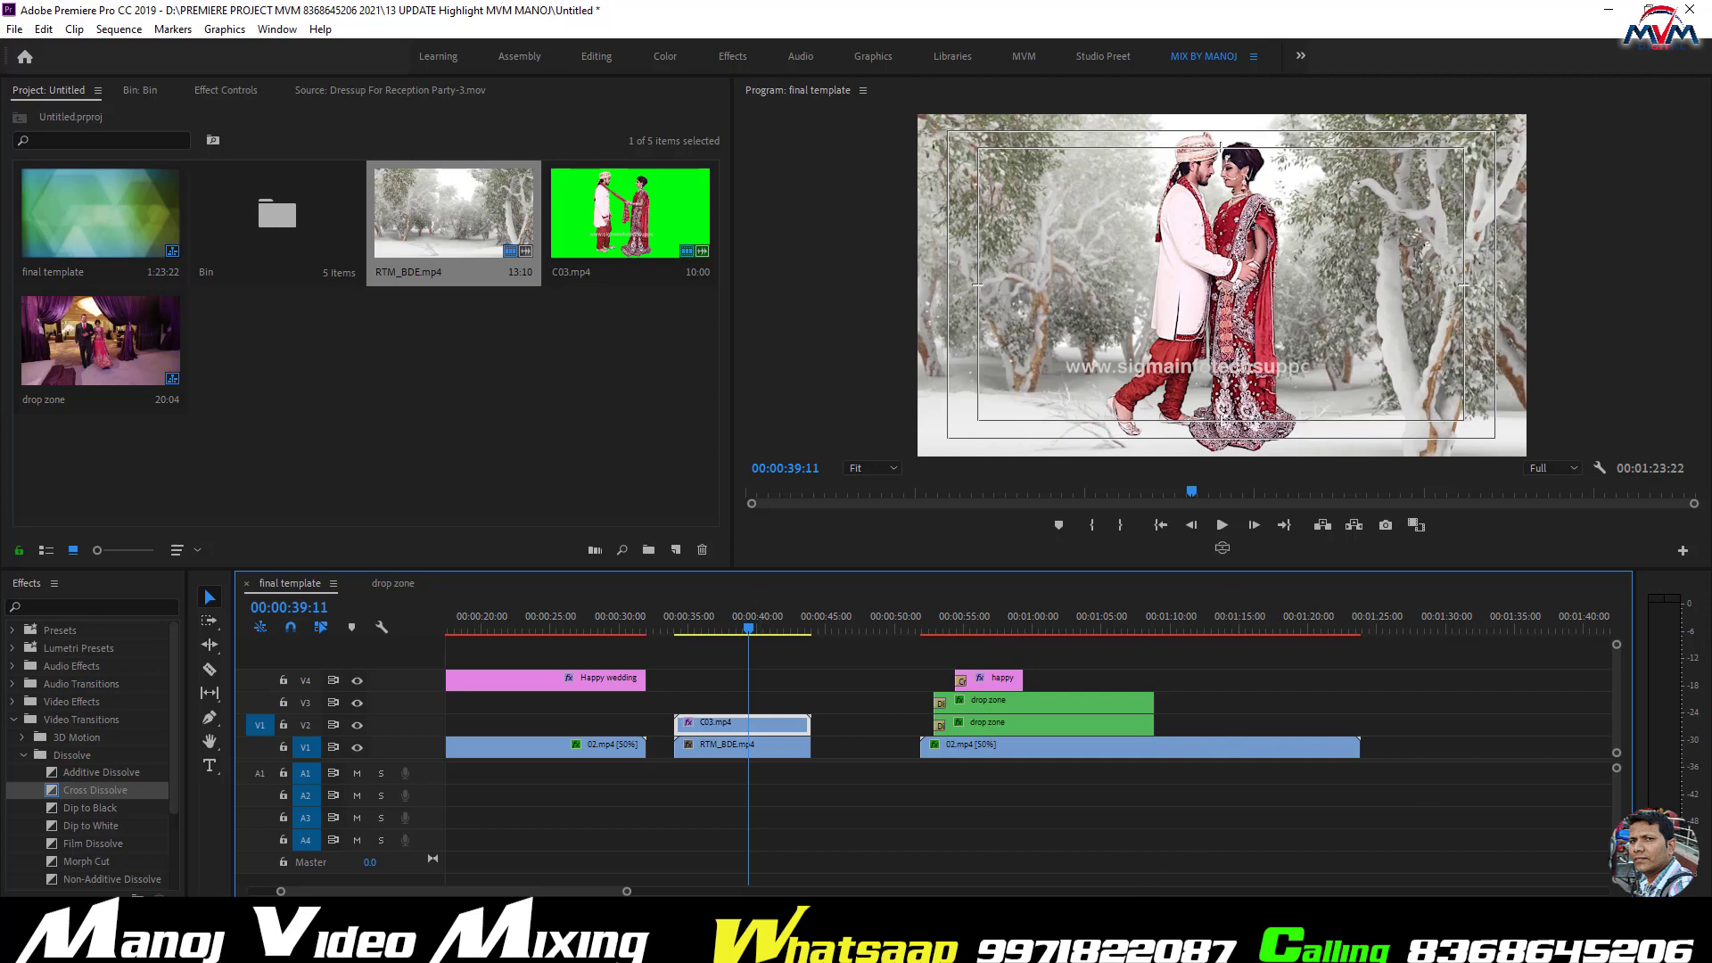
- Place the RTM_BDE.mp4 background clip on V1 at 00:01:25:07, after the 02.mp4 section
{"action": "left_click", "coordinate": [1380, 629]}
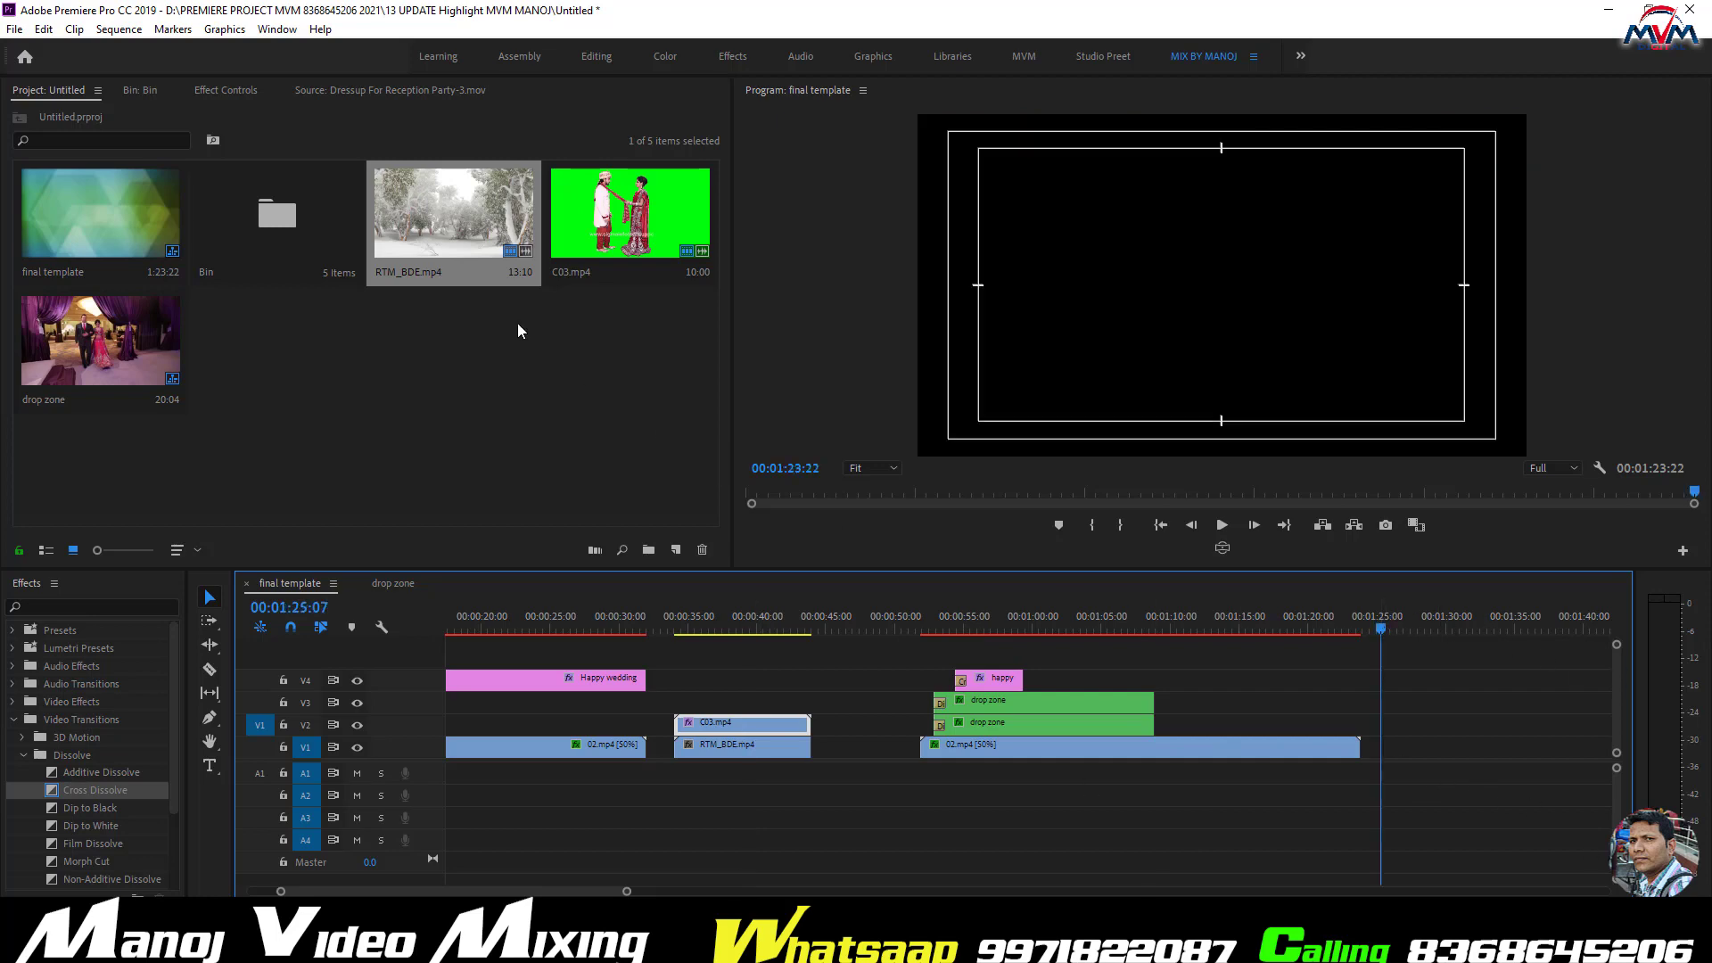
{"action": "left_click", "coordinate": [460, 241]}
{"action": "left_click_drag", "start_coordinate": [460, 242], "coordinate": [1451, 738]}
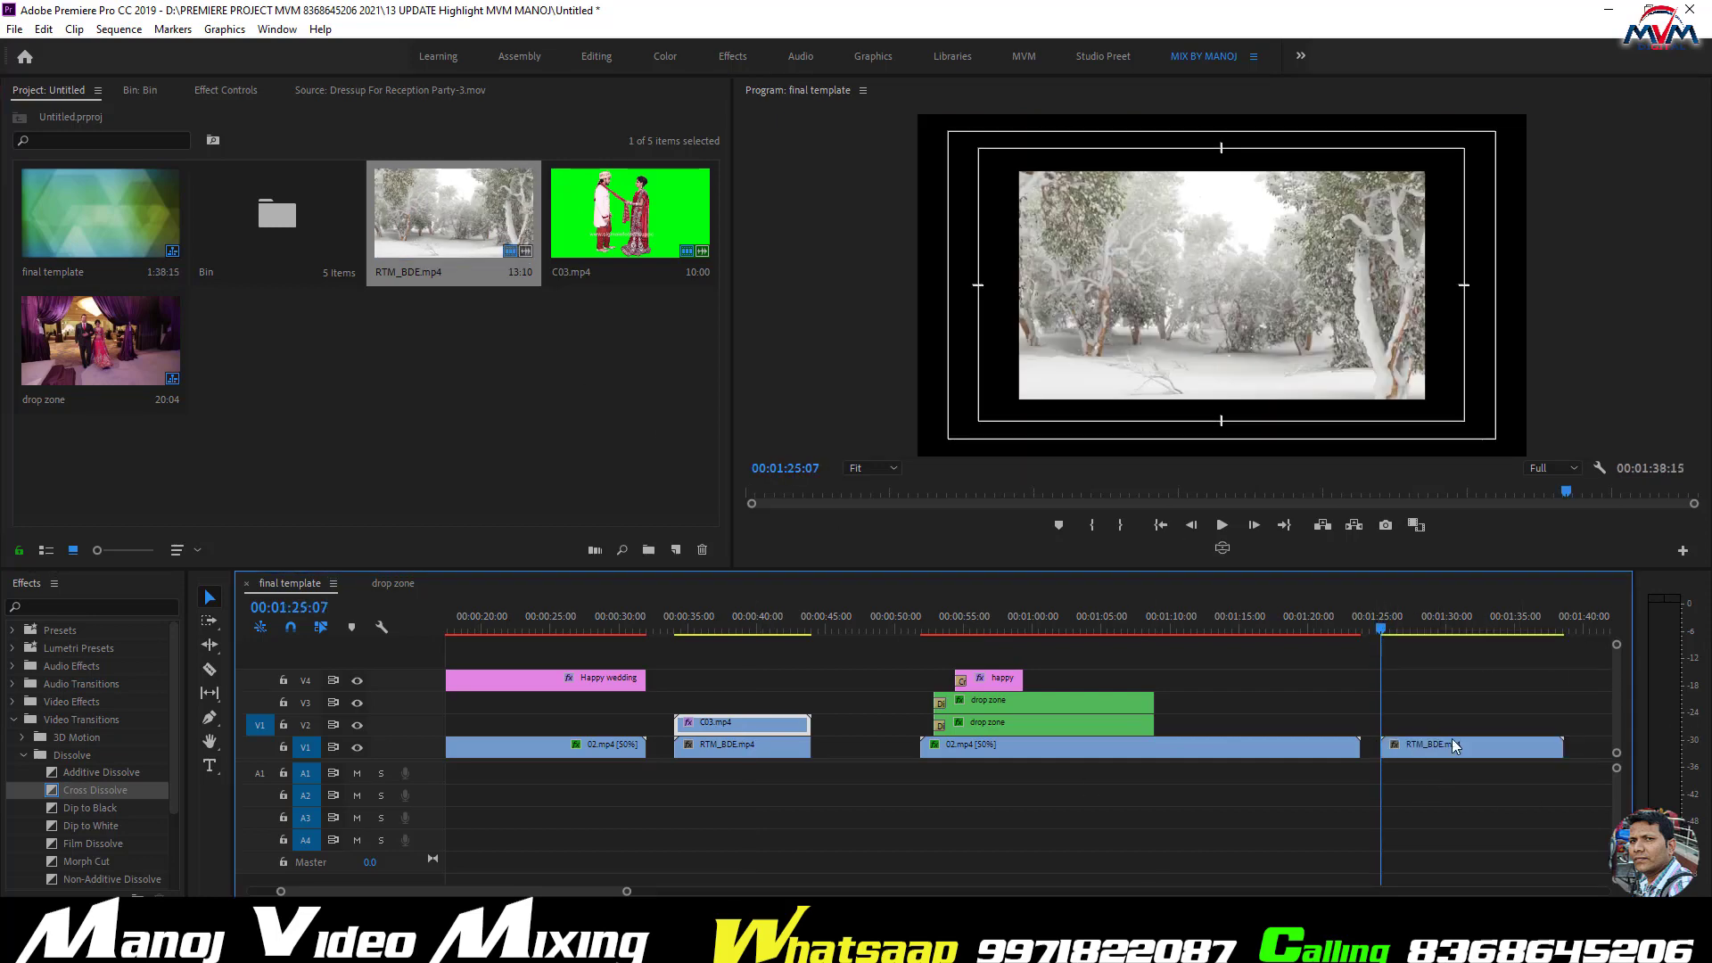
- Scale the newly placed RTM_BDE.mp4 clip to the frame size
{"action": "left_click", "coordinate": [1453, 624]}
{"action": "left_click", "coordinate": [1427, 747]}
{"action": "right_click", "coordinate": [1421, 749]}
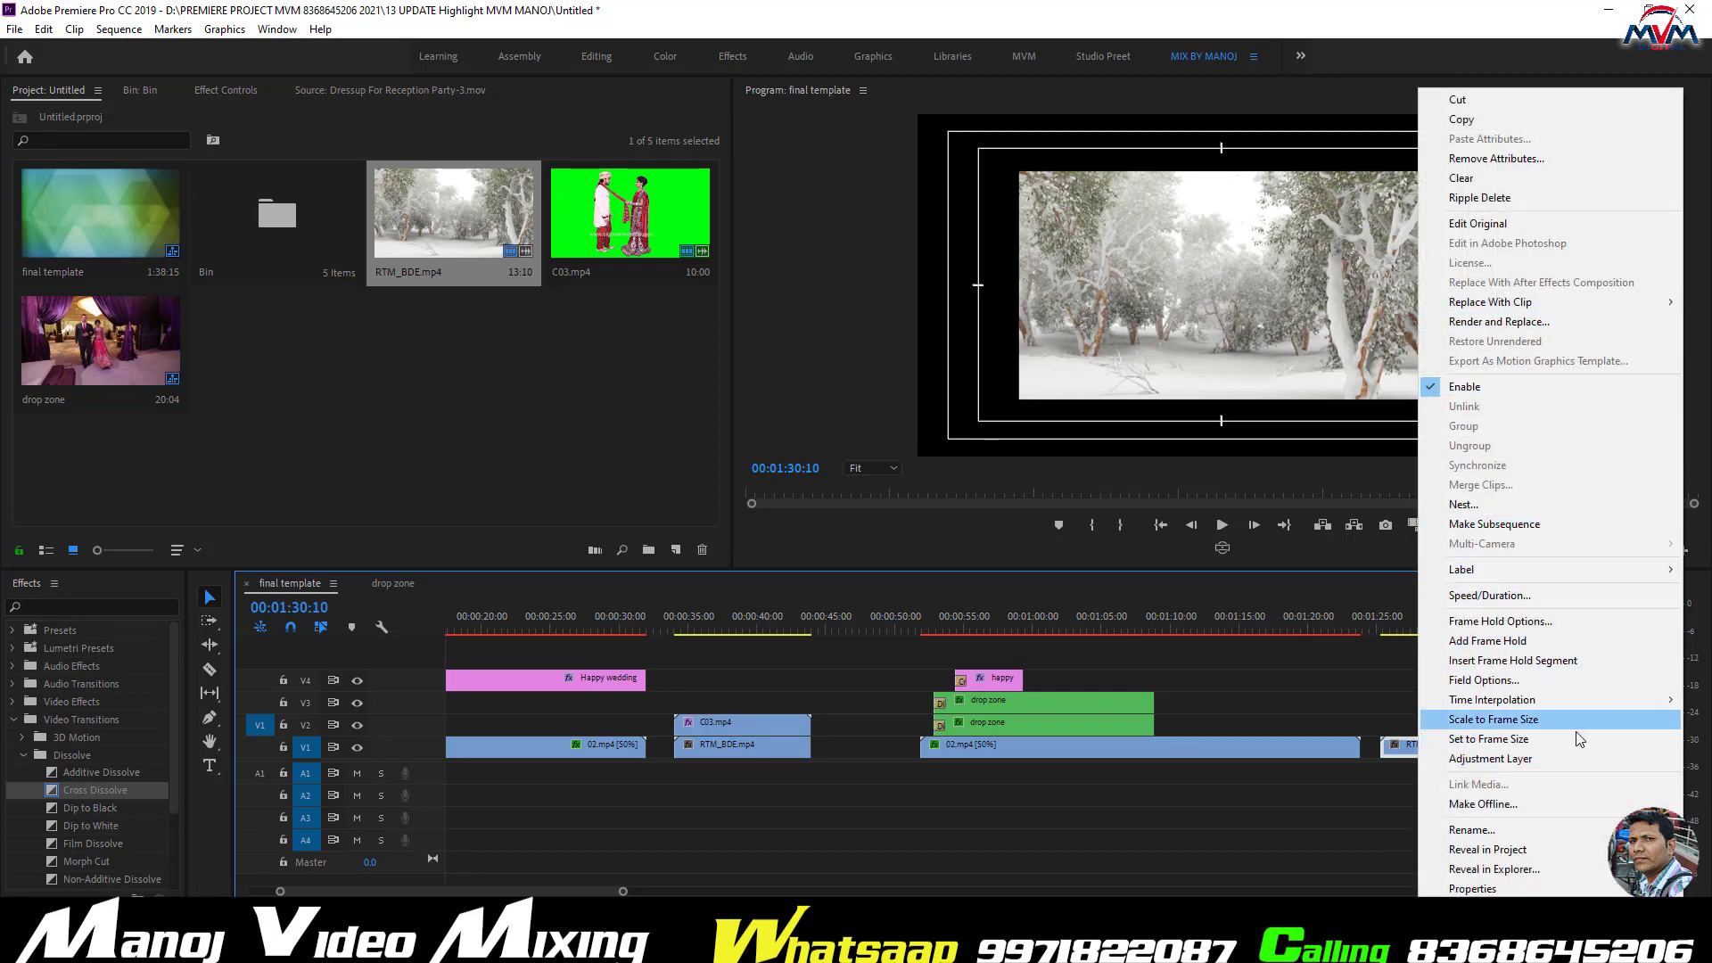
{"action": "left_click", "coordinate": [1557, 718]}
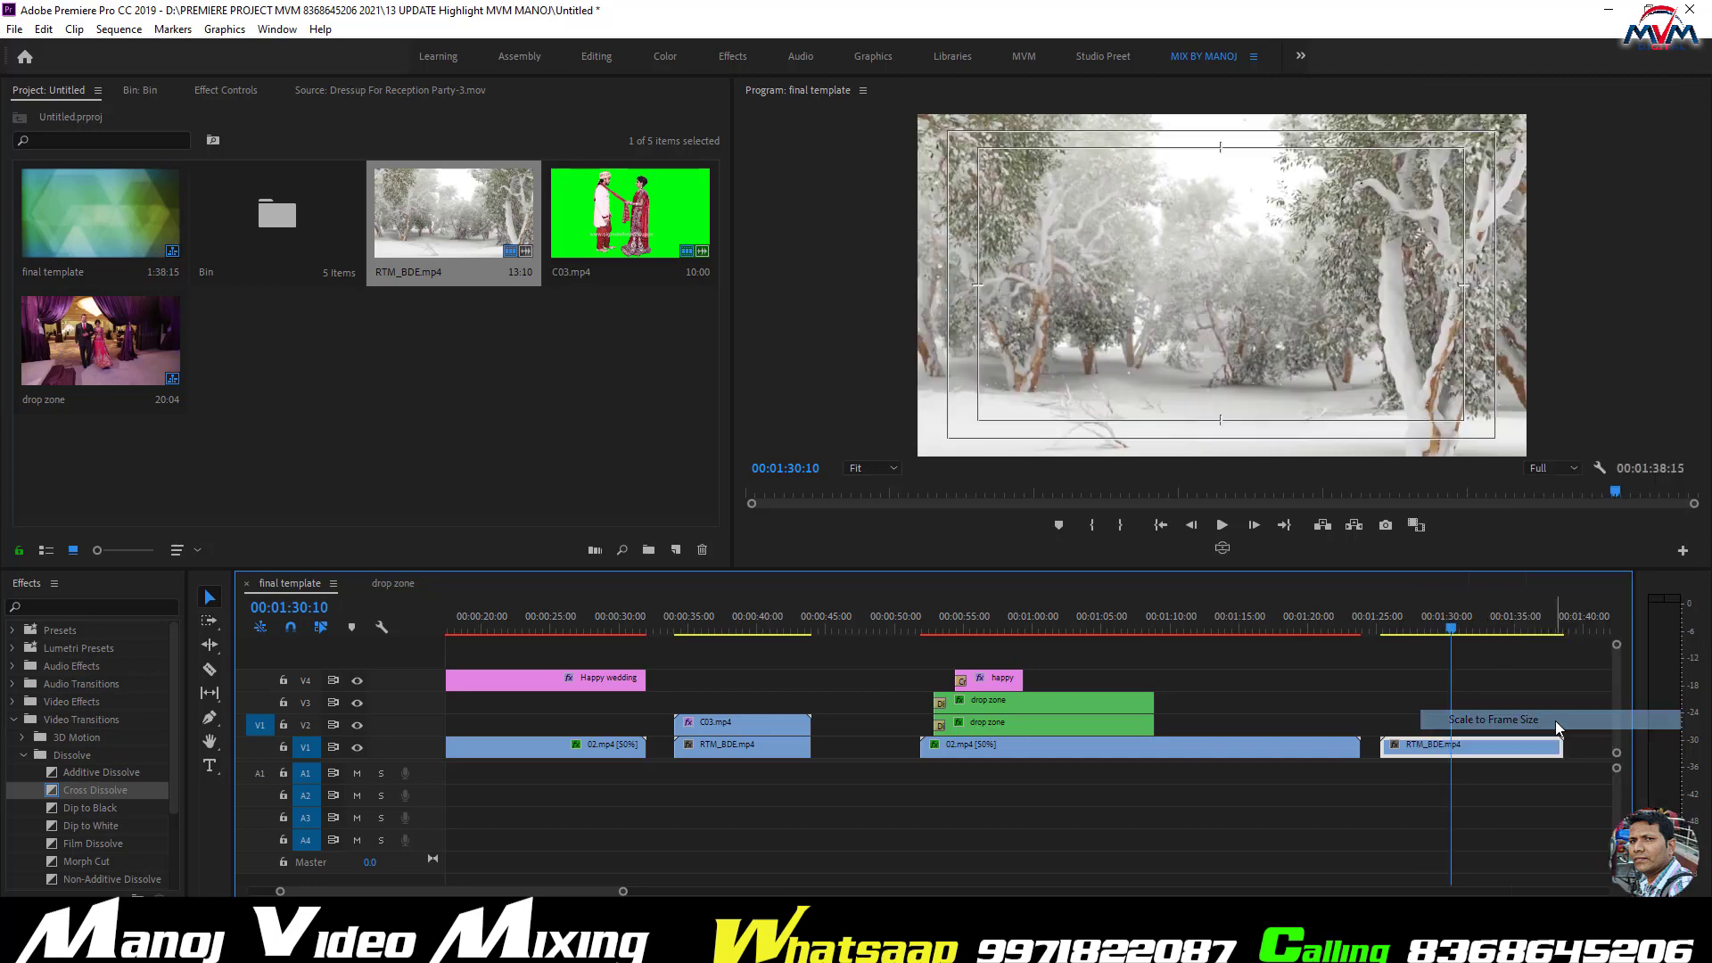
{"action": "left_click_drag", "start_coordinate": [1453, 626], "coordinate": [1441, 622]}
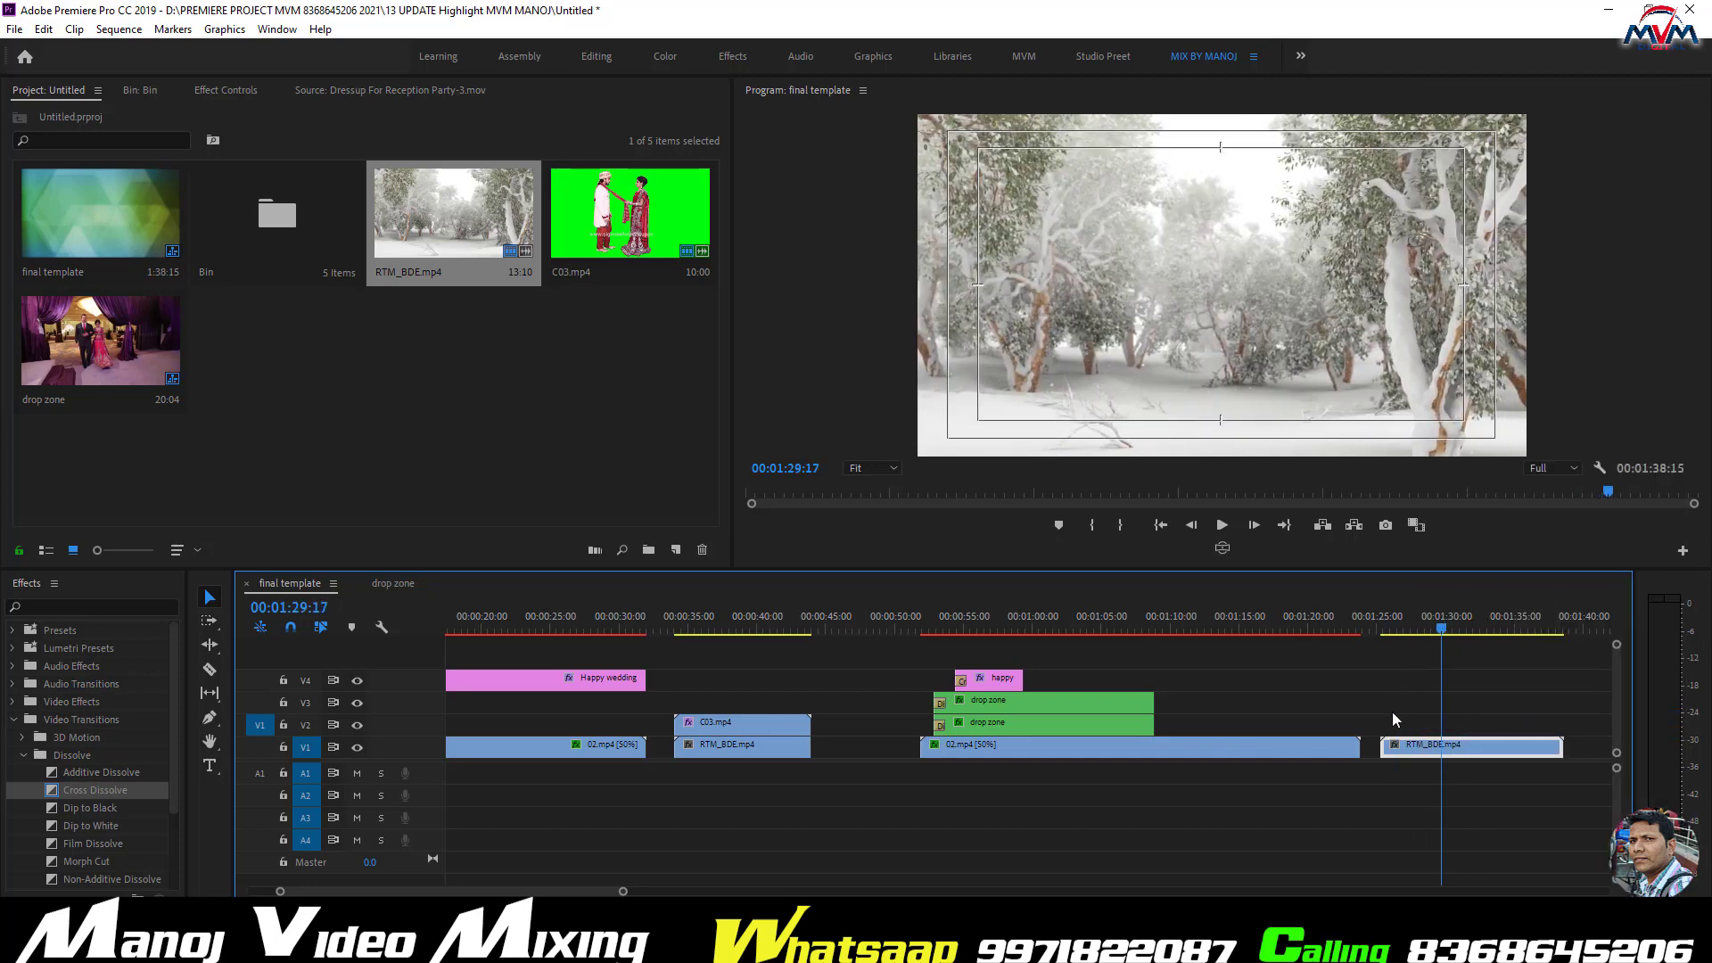
- Place the green-screen clip C03.mp4 on V2 above the new RTM_BDE.mp4 clip and apply the Ultra Key effect to it
{"action": "left_click", "coordinate": [637, 253]}
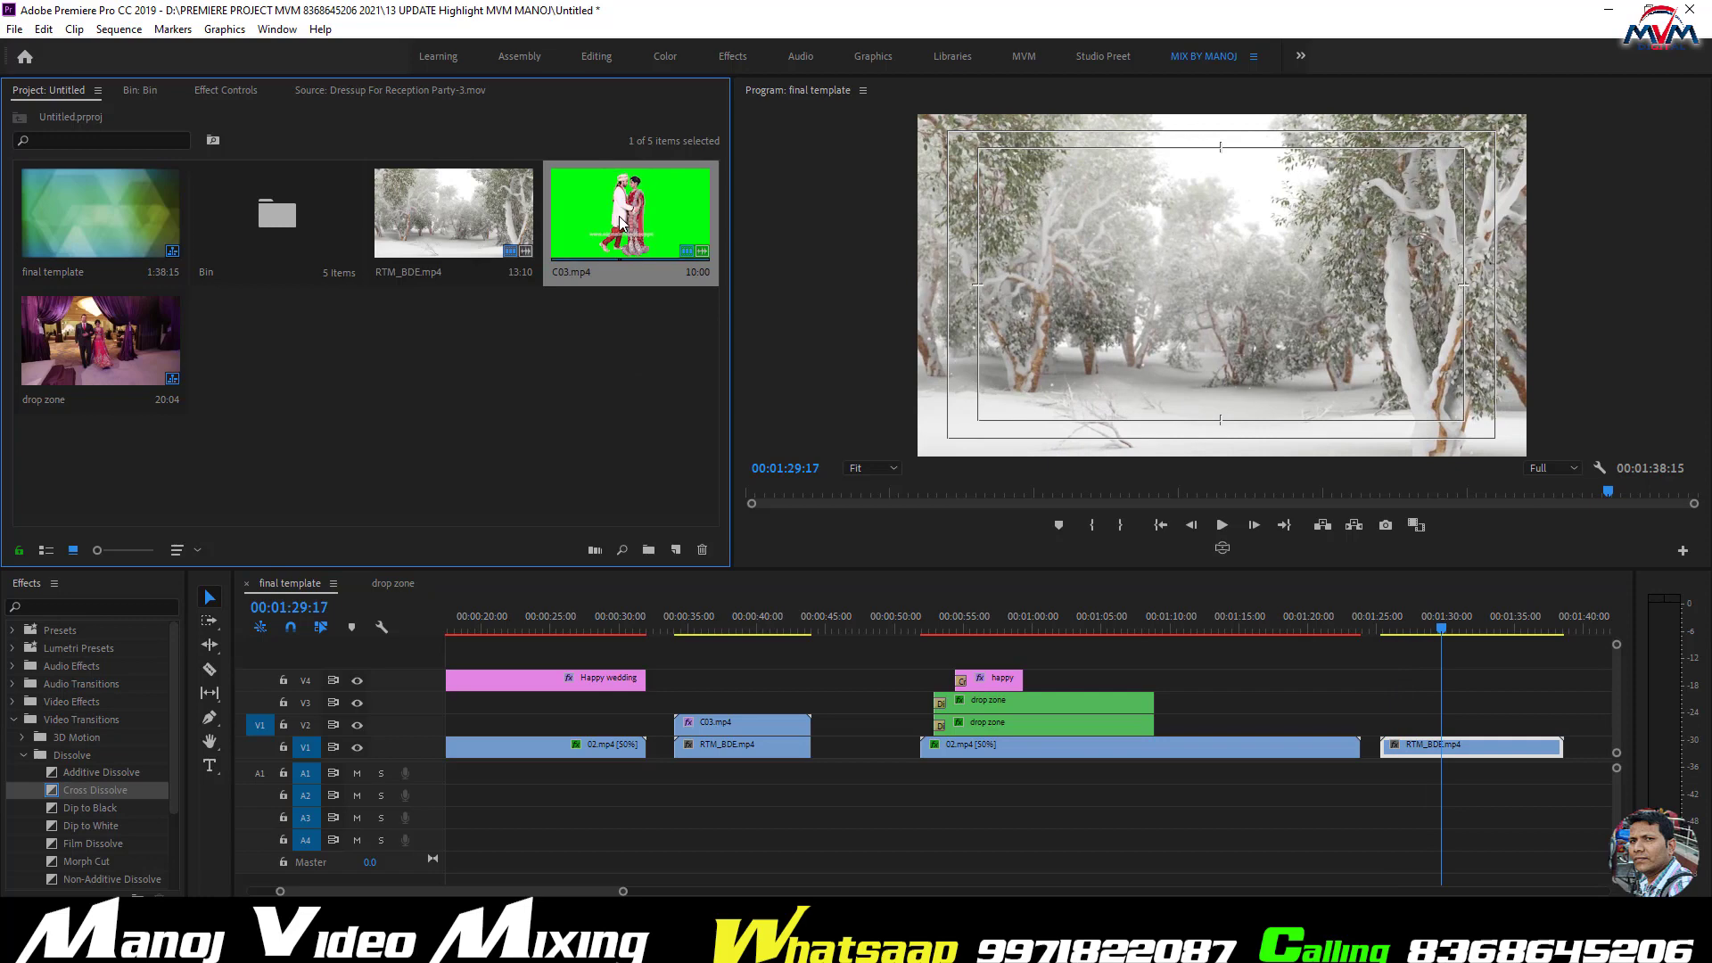
{"action": "left_click_drag", "start_coordinate": [1195, 535], "coordinate": [1454, 718]}
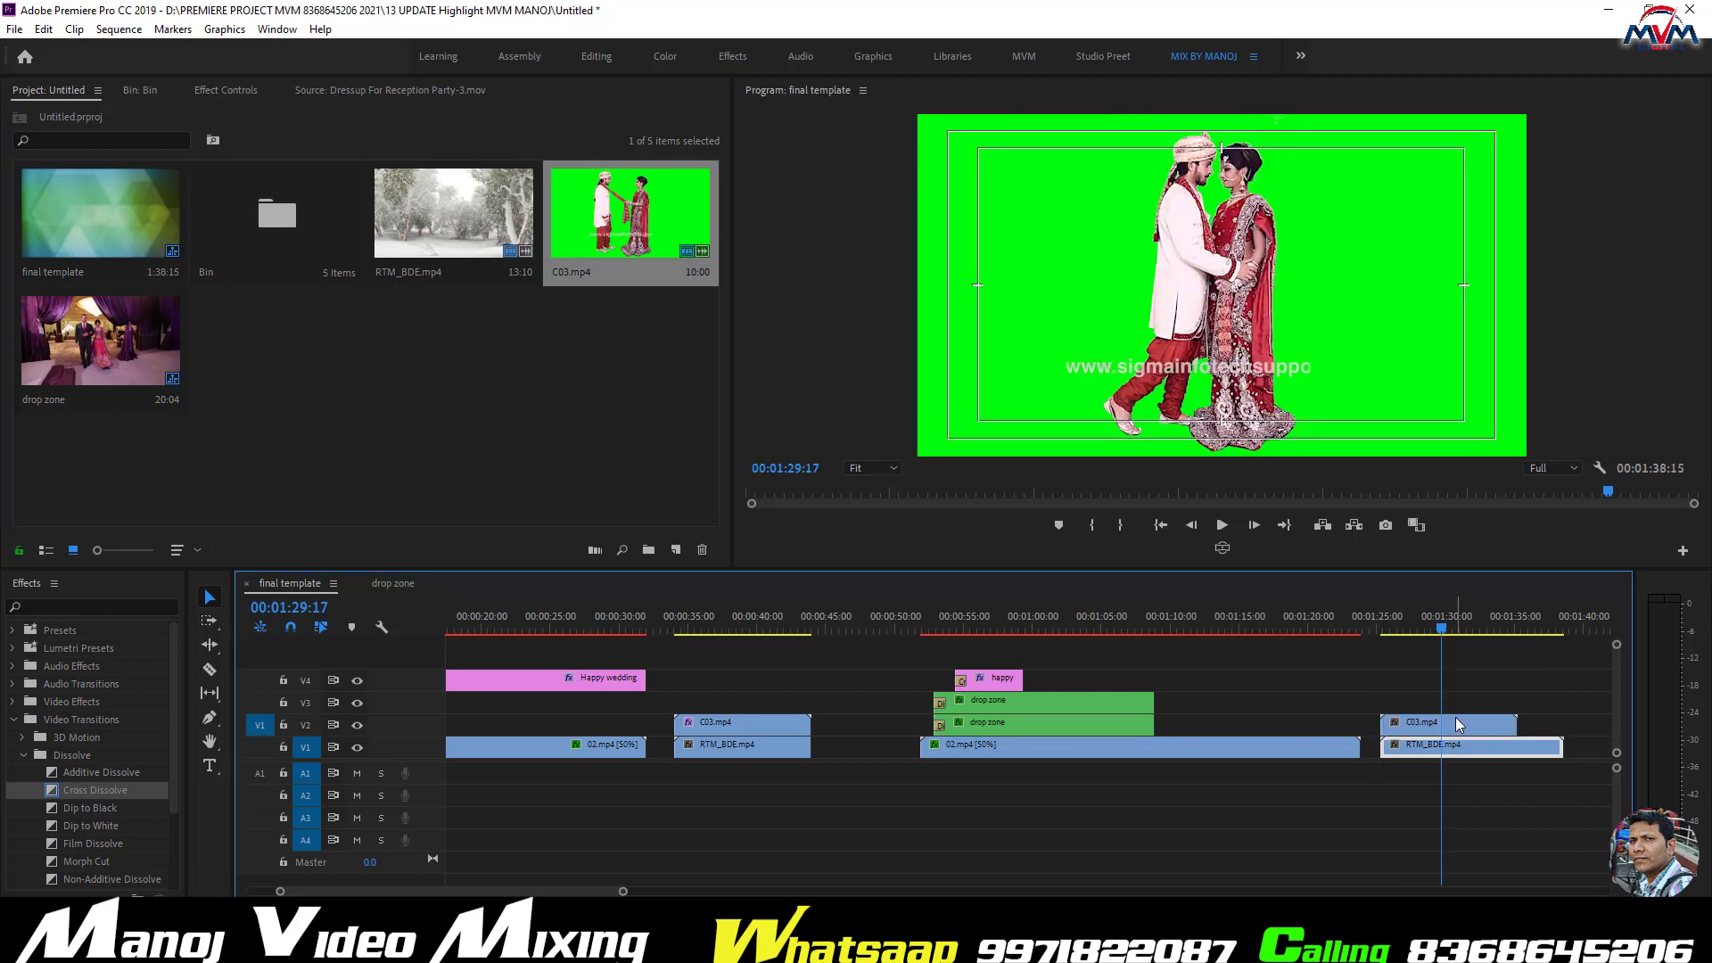
{"action": "left_click", "coordinate": [105, 606]}
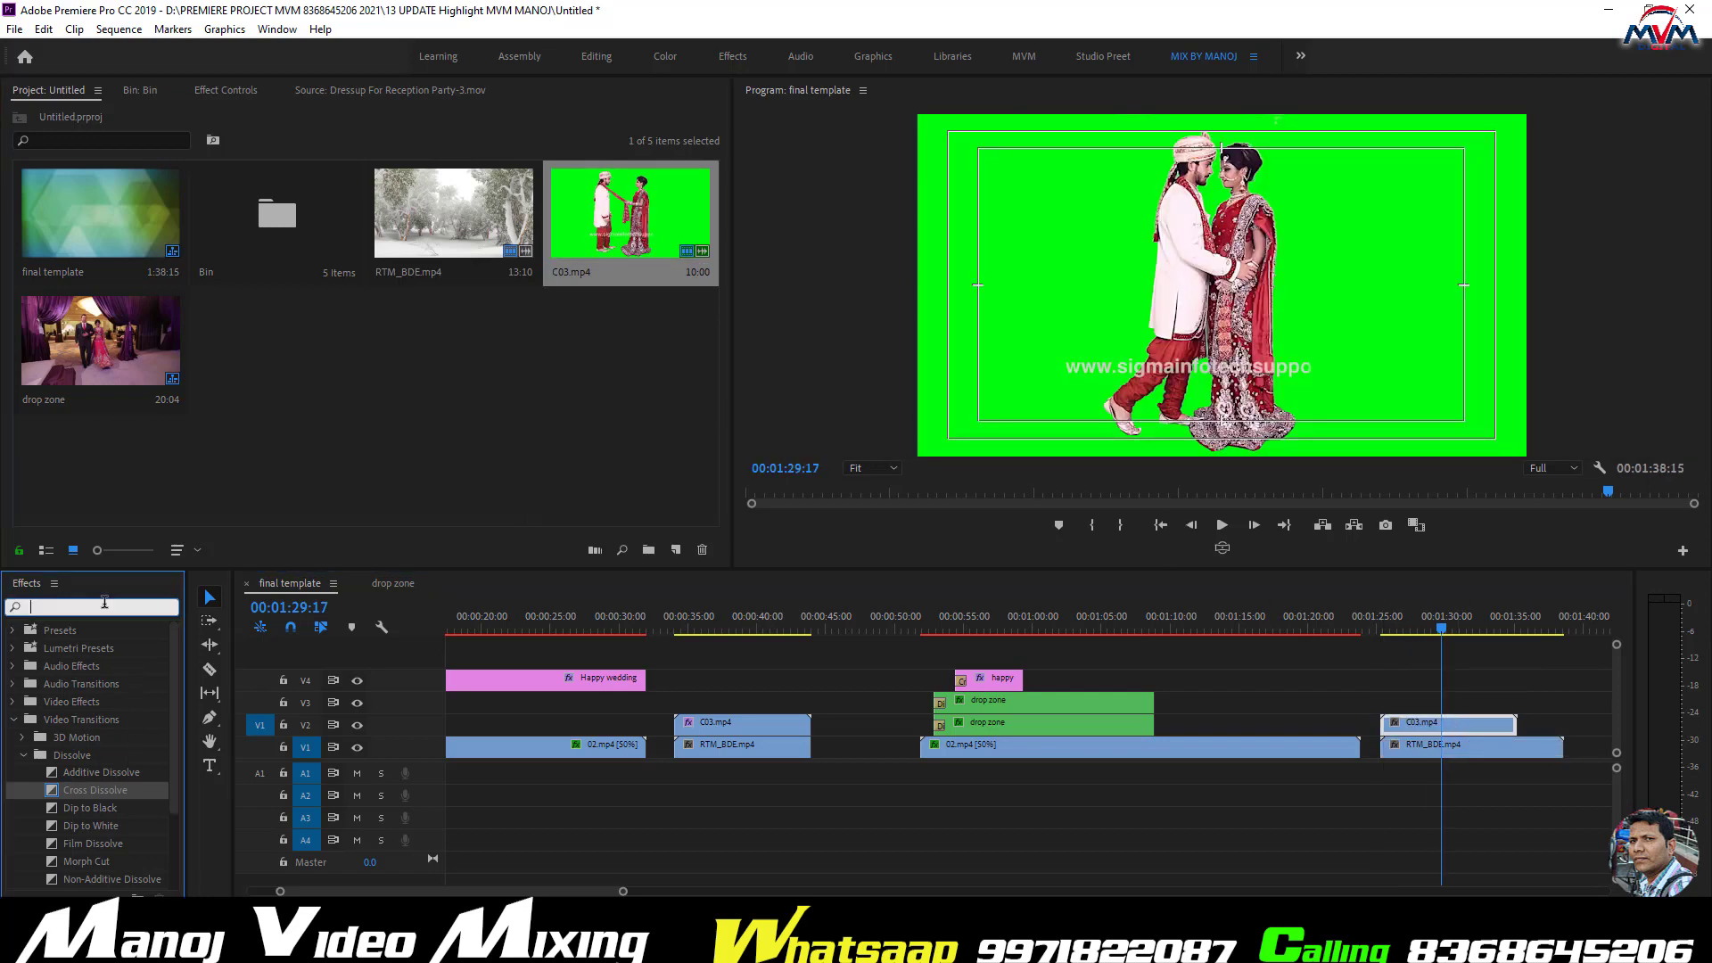
{"action": "type", "text": "key"}
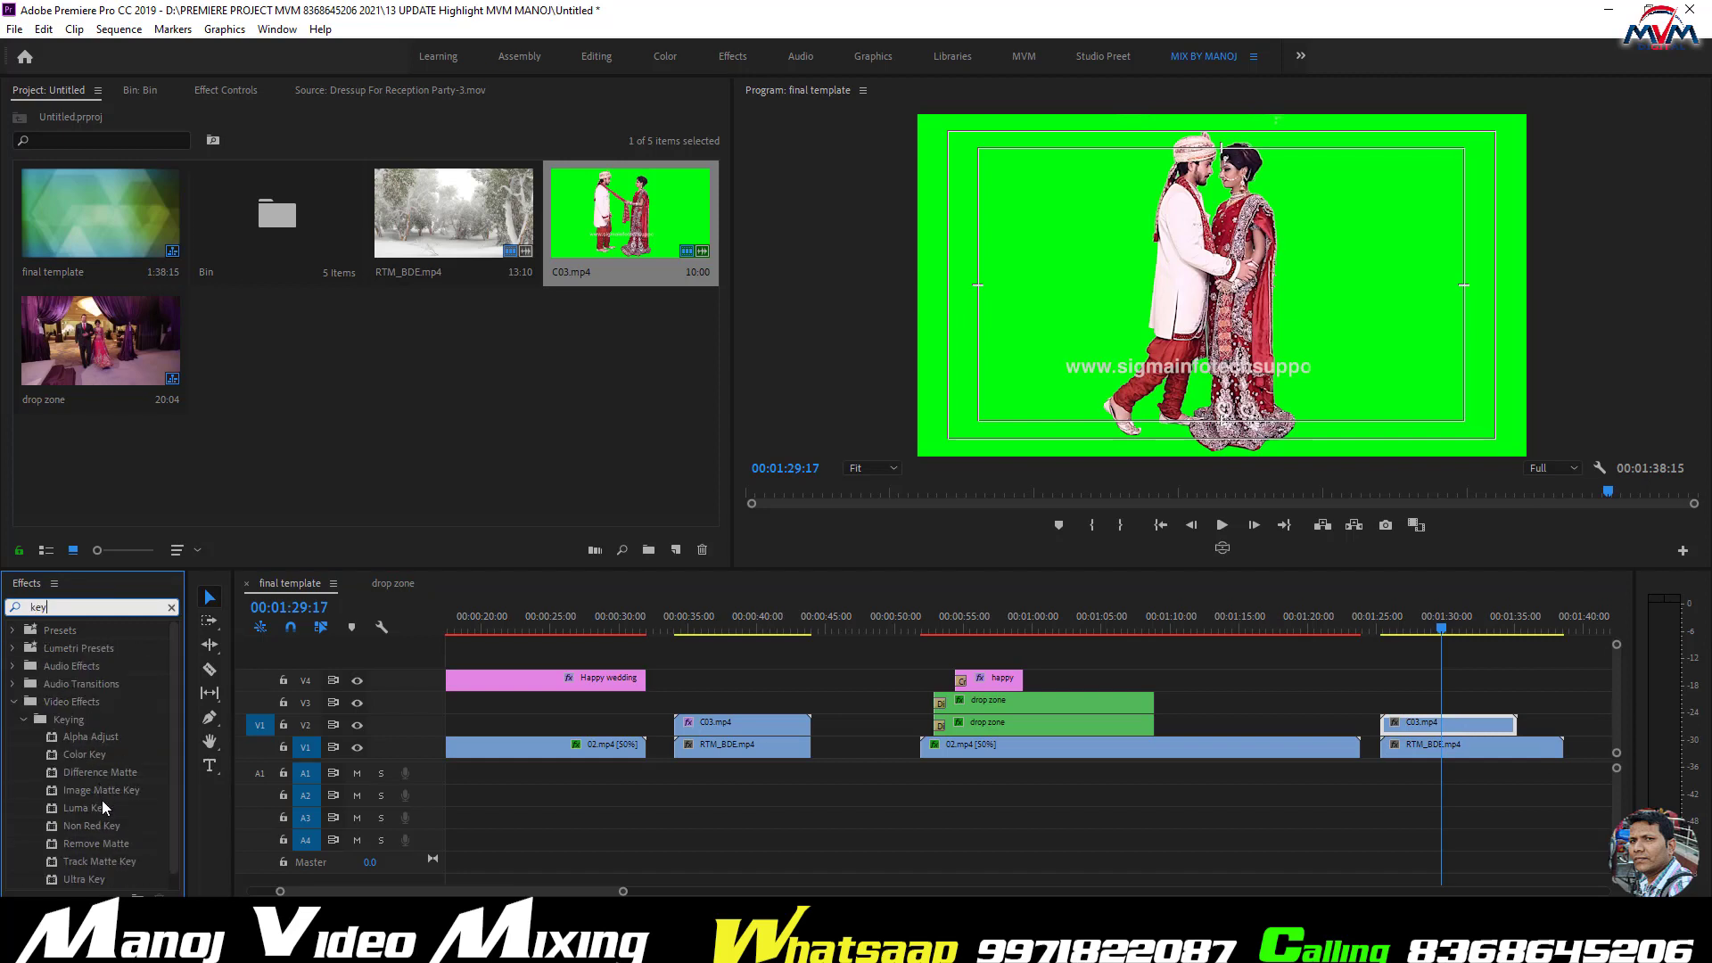
{"action": "scroll", "coordinate": [98, 807], "scroll_direction": "down", "scroll_amount": 1}
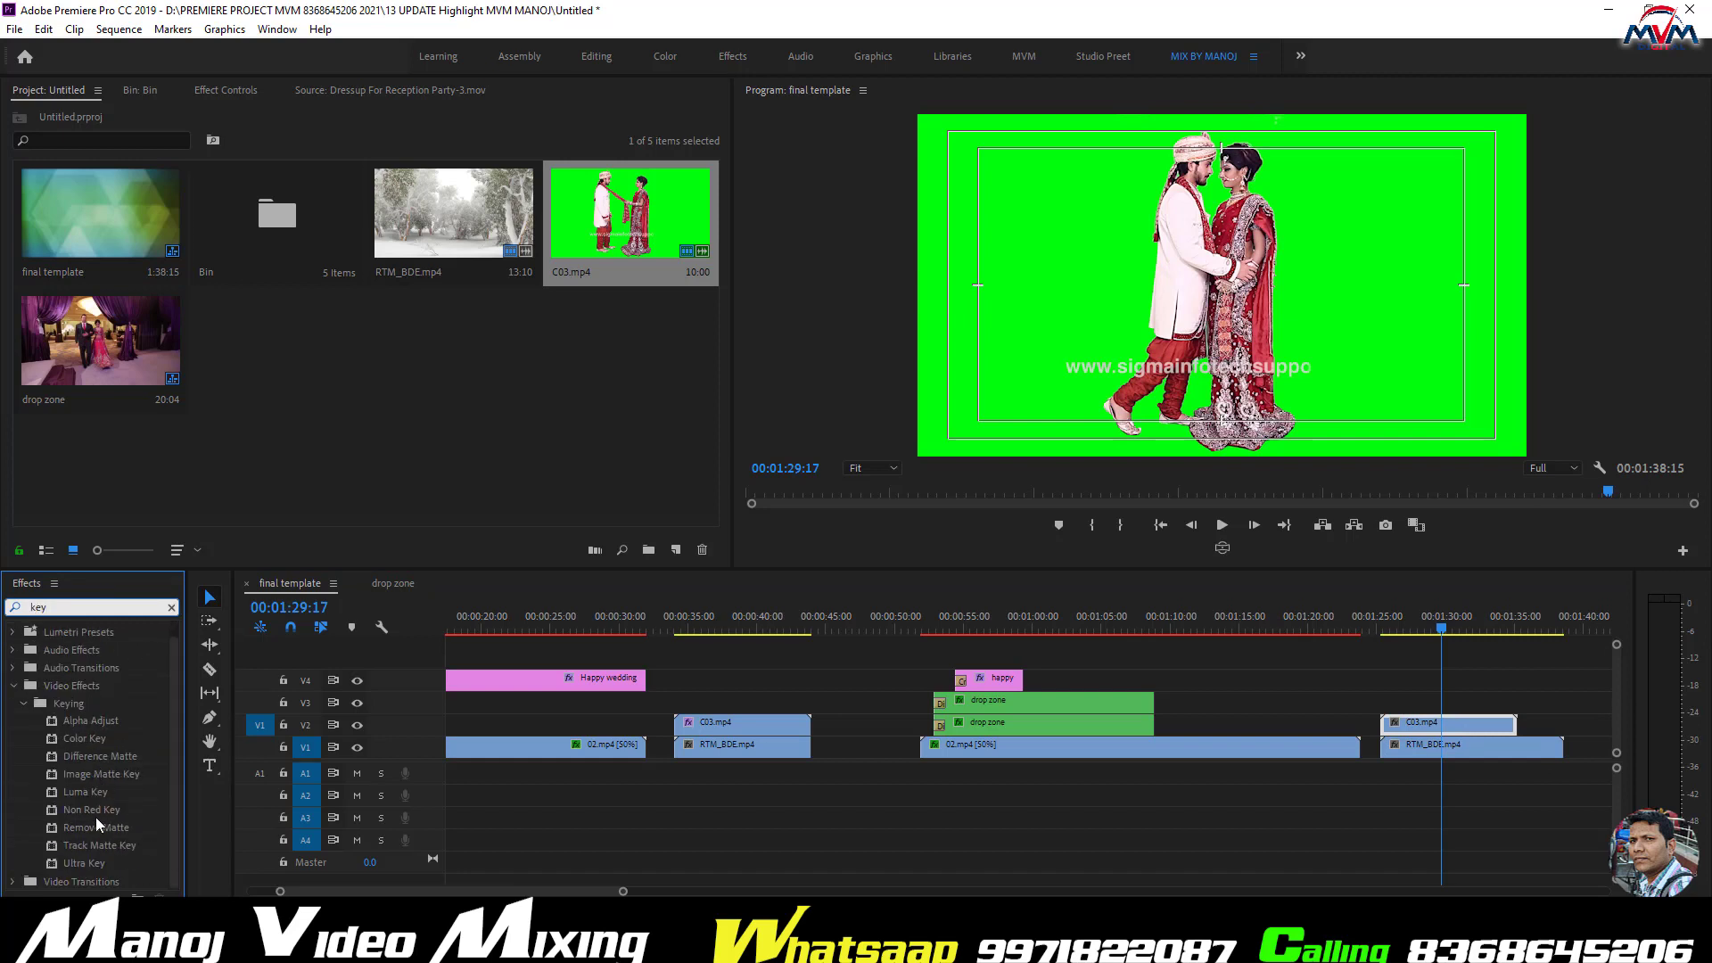
{"action": "left_click_drag", "start_coordinate": [79, 863], "coordinate": [1446, 727]}
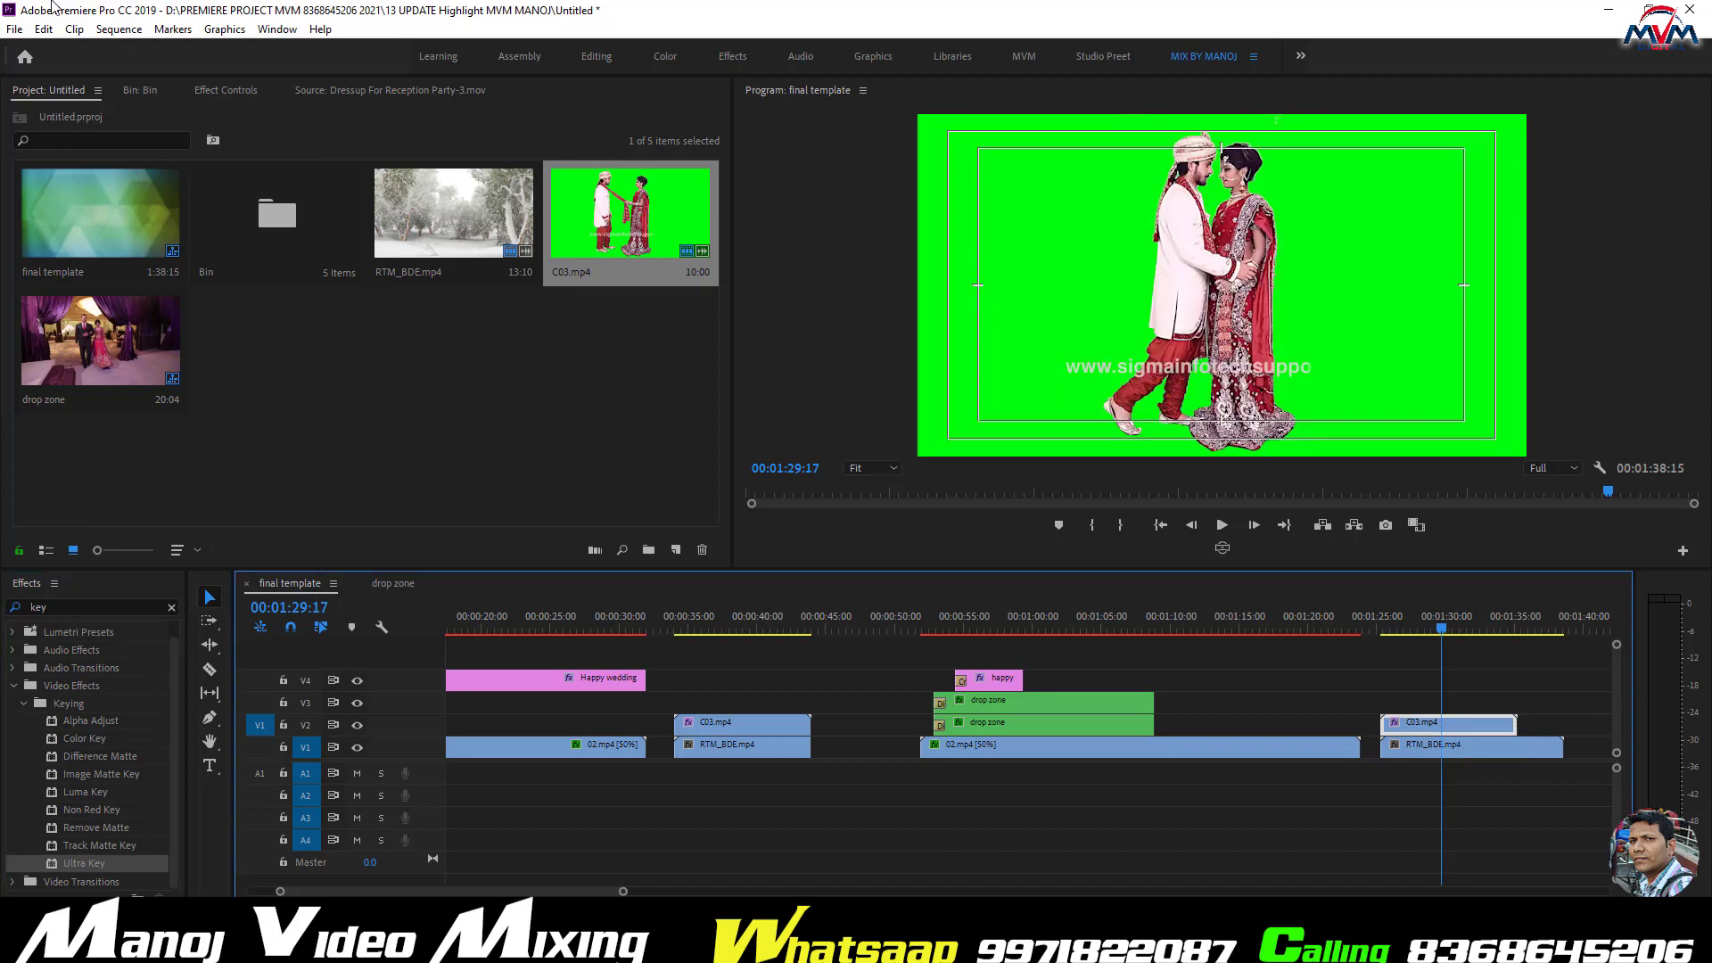
- Sample the green backdrop behind the couple as the Ultra Key's key color on C03.mp4
{"action": "left_click", "coordinate": [225, 94]}
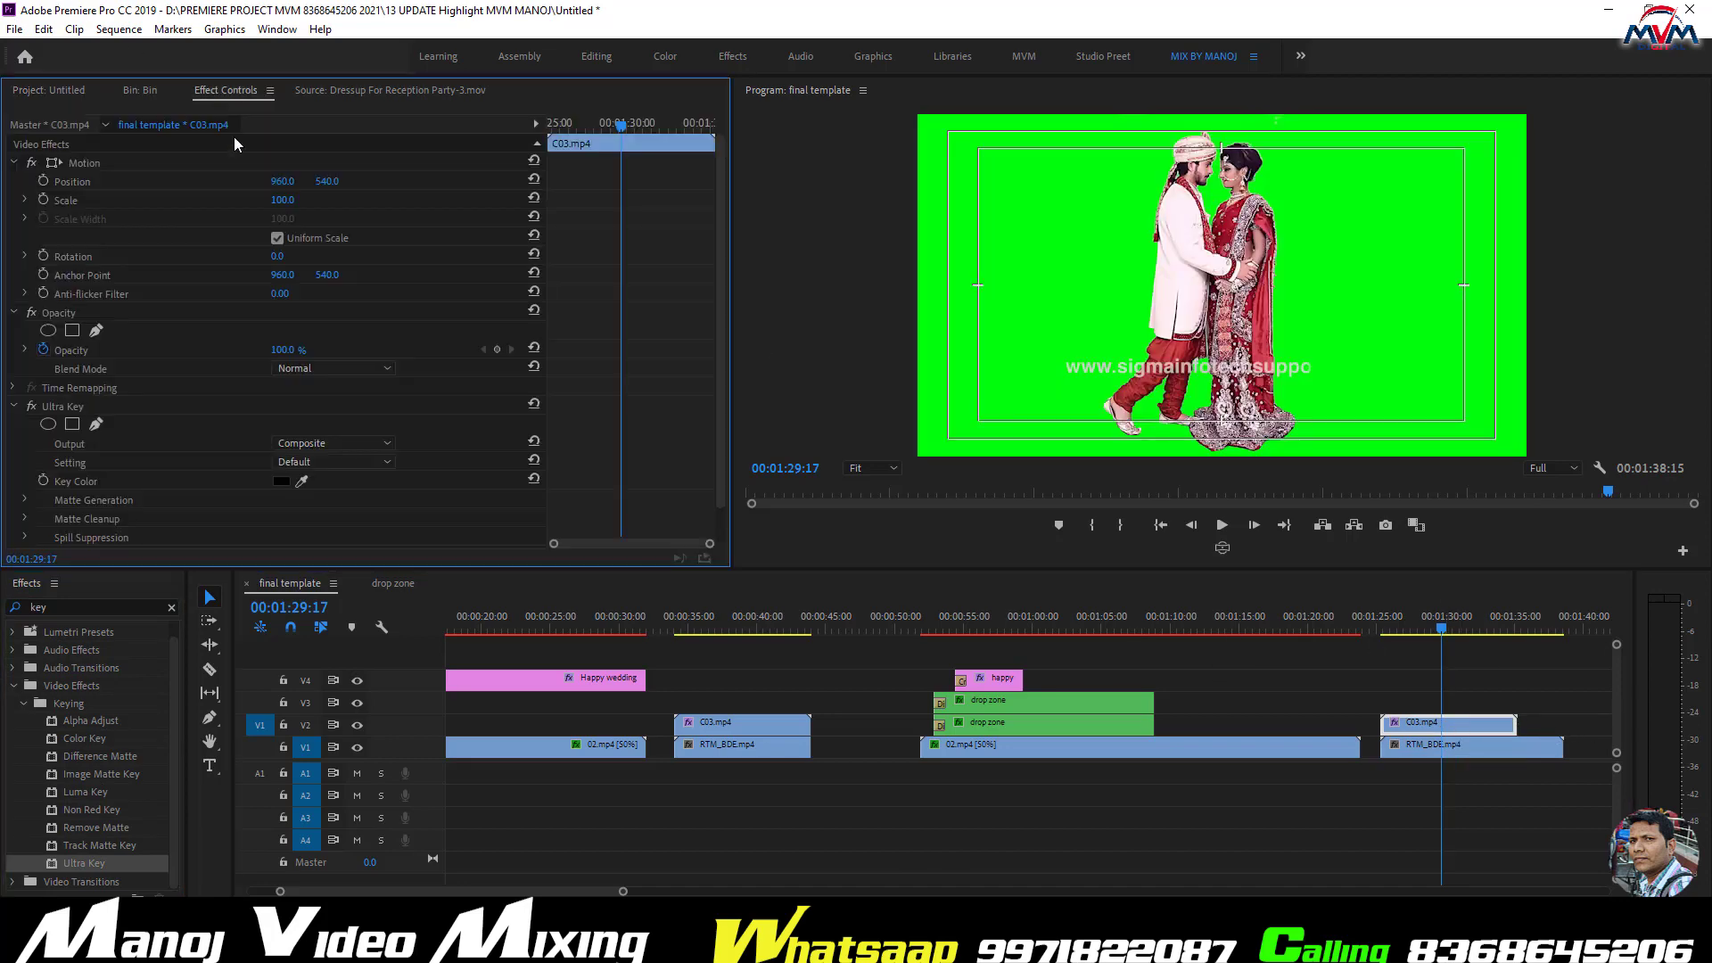
{"action": "left_click", "coordinate": [301, 482]}
{"action": "left_click", "coordinate": [1111, 287]}
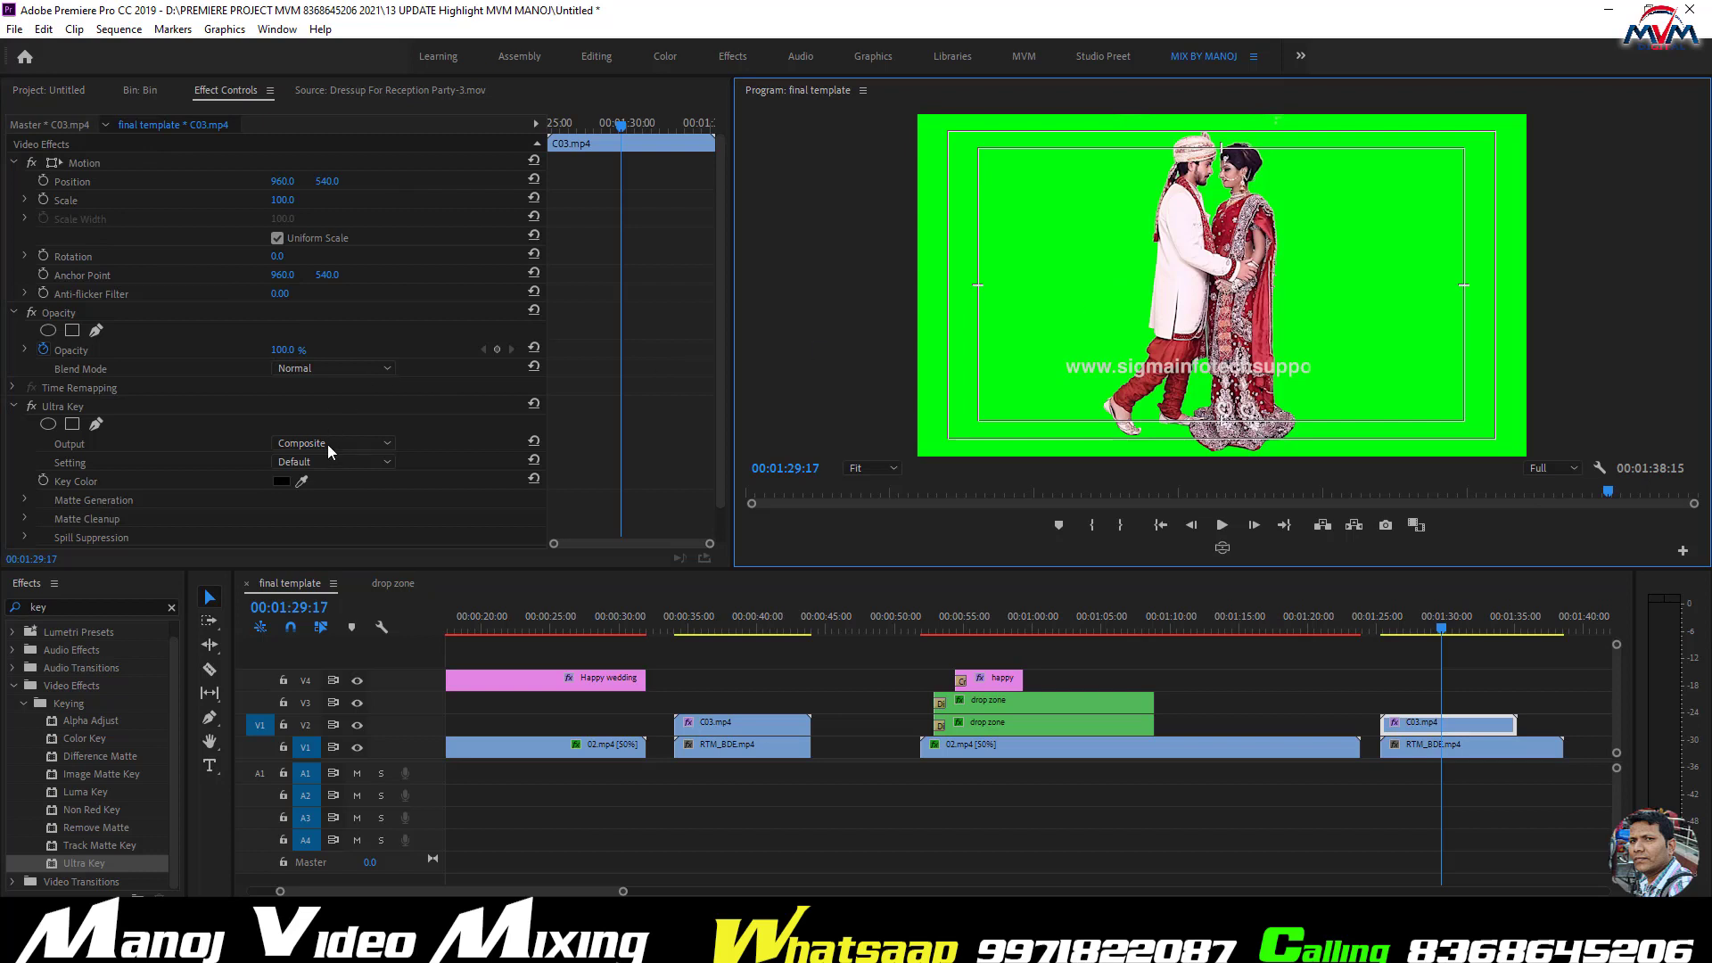
{"action": "left_click", "coordinate": [302, 482]}
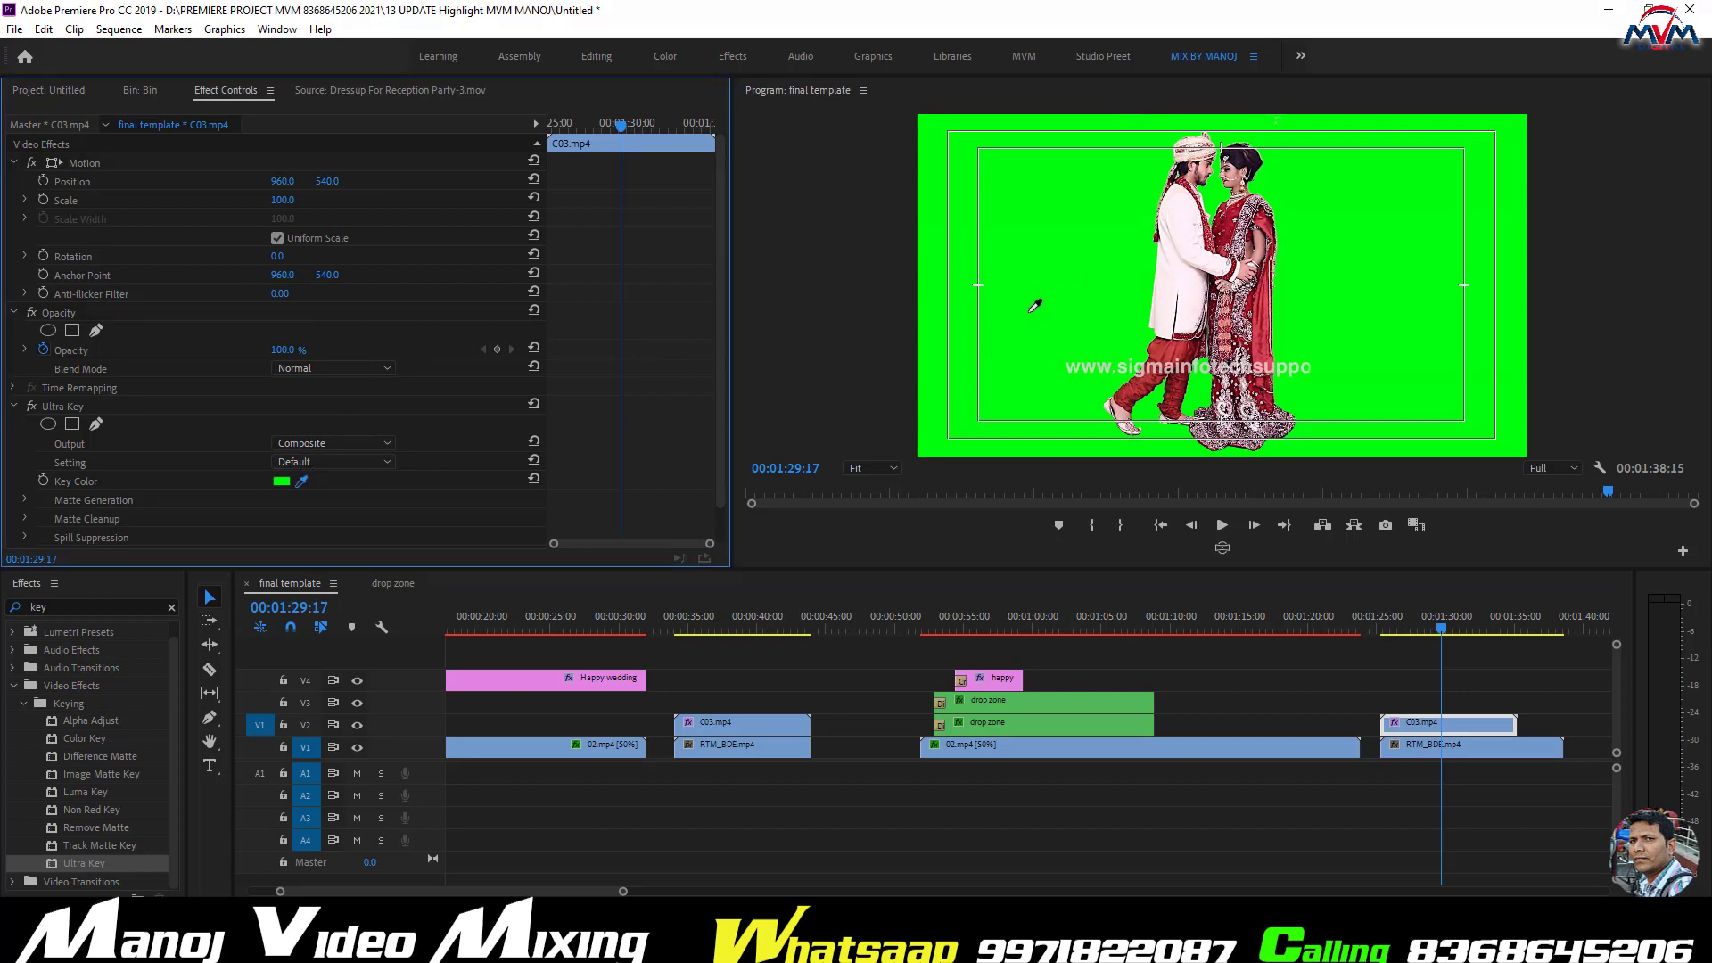
{"action": "left_click", "coordinate": [1030, 310]}
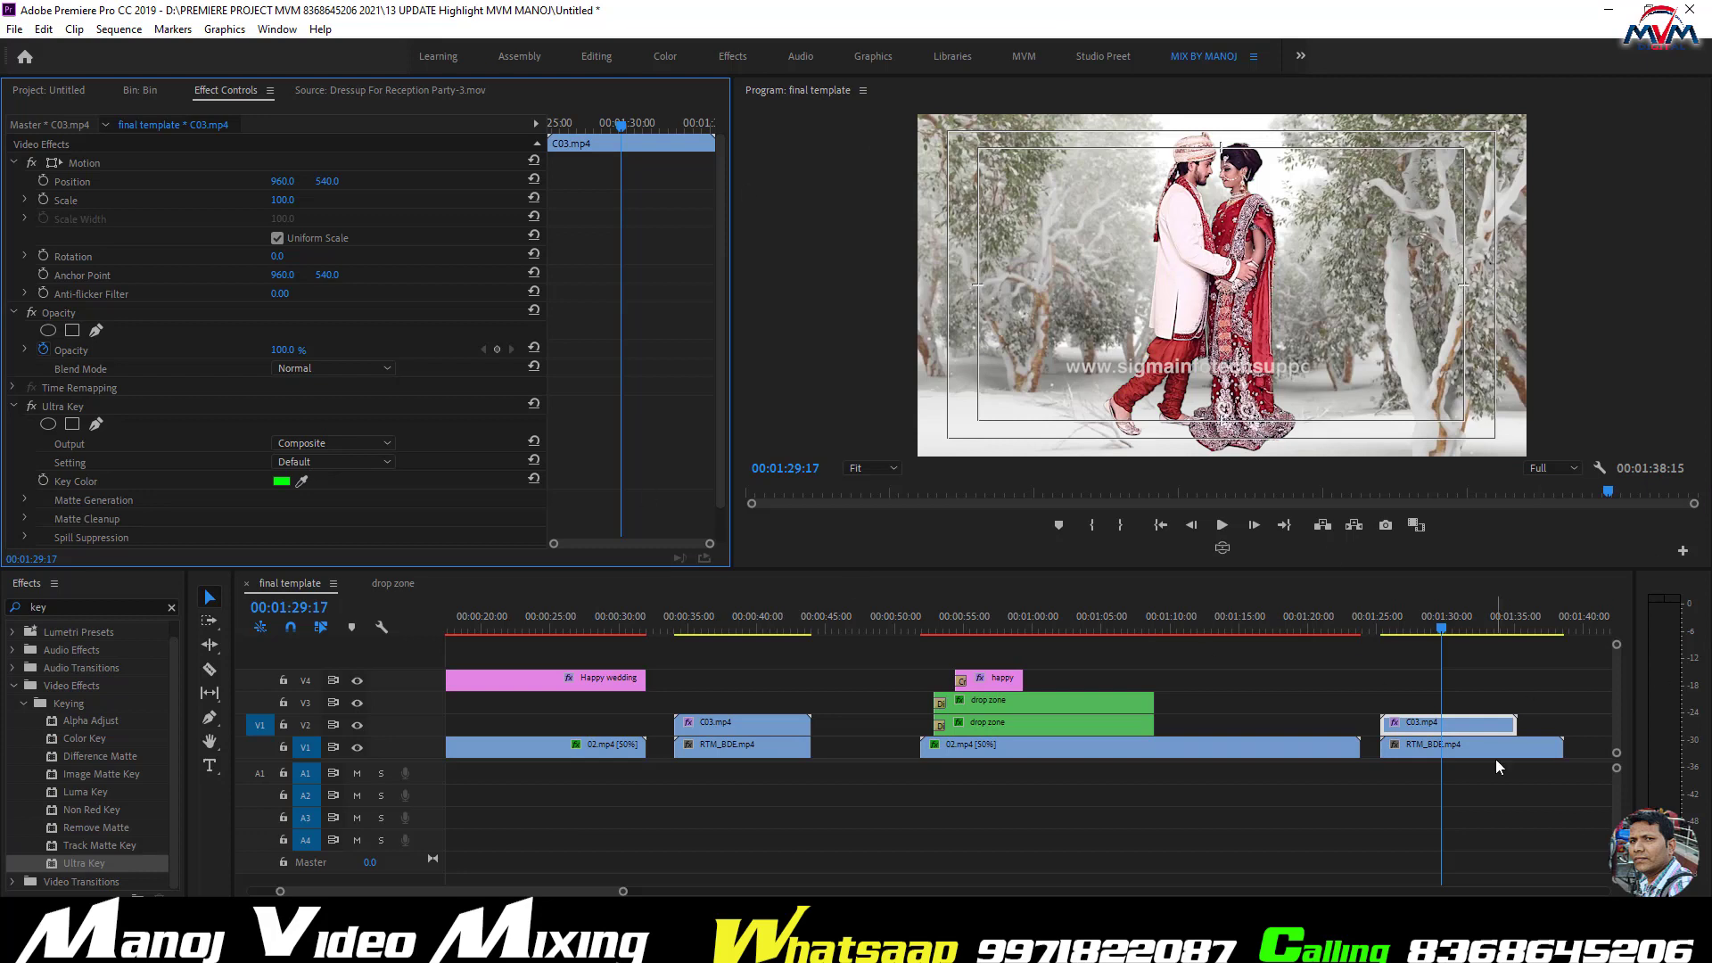
- Collapse the Ultra Key settings and reduce the scale of the keyed C03.mp4 couple clip to 81
{"action": "left_click", "coordinate": [1447, 734]}
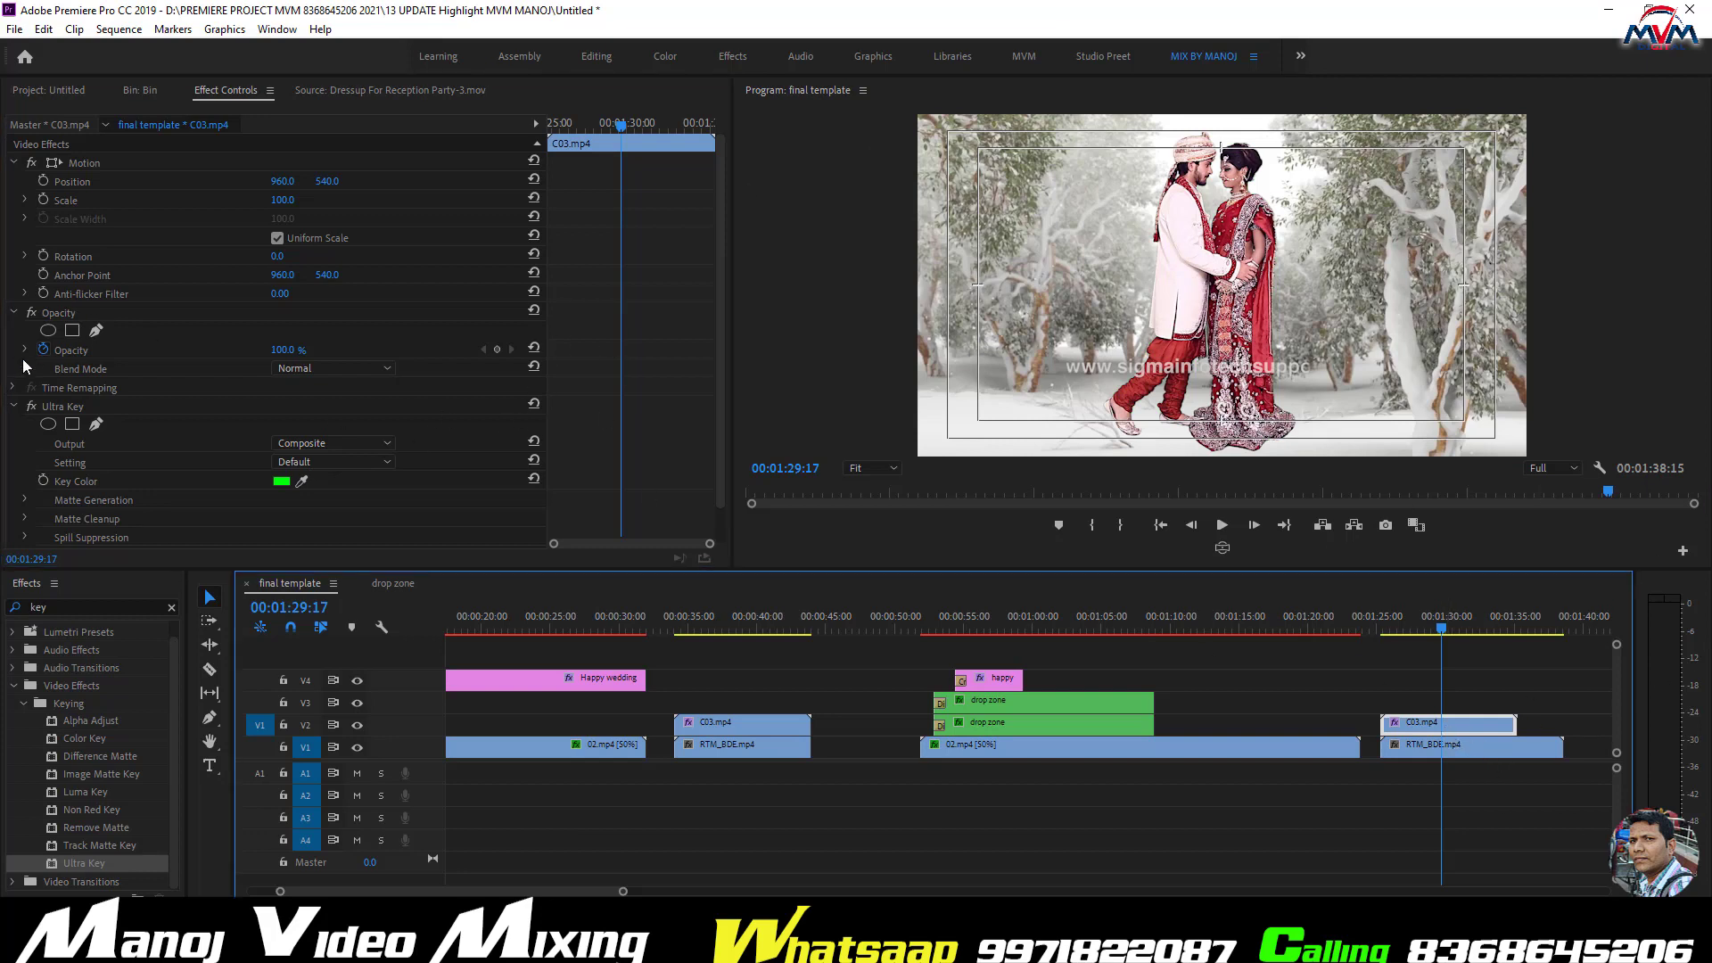
{"action": "left_click", "coordinate": [12, 405]}
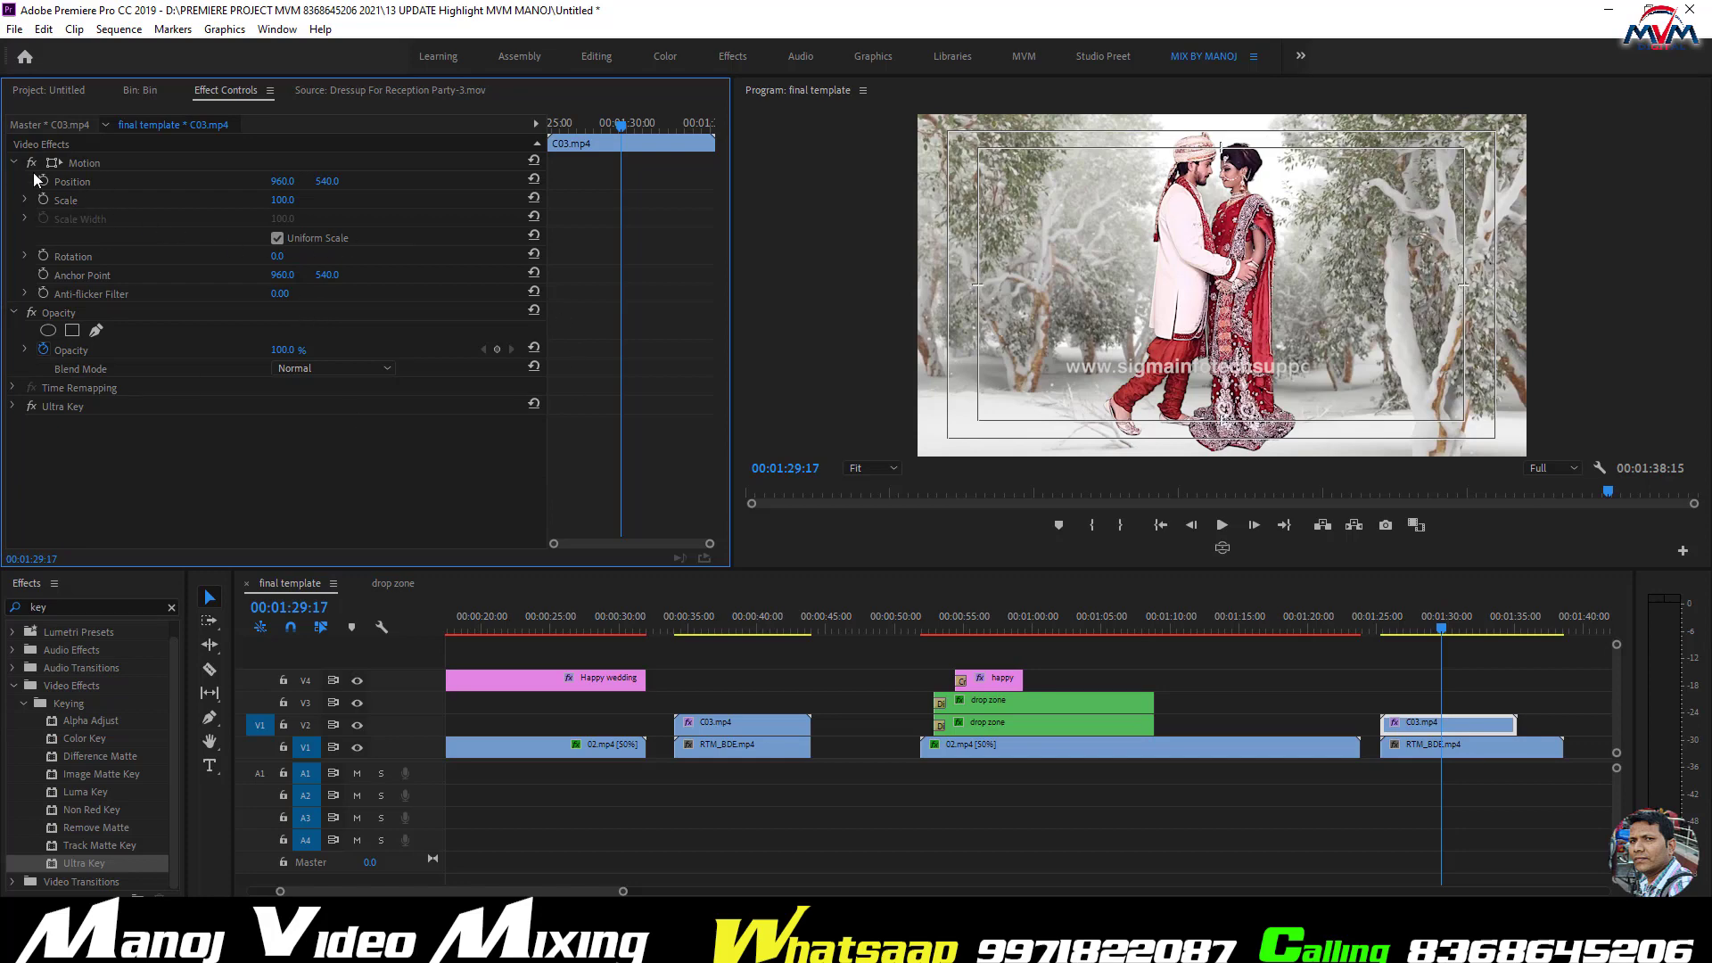
{"action": "left_click_drag", "start_coordinate": [281, 207], "coordinate": [264, 207]}
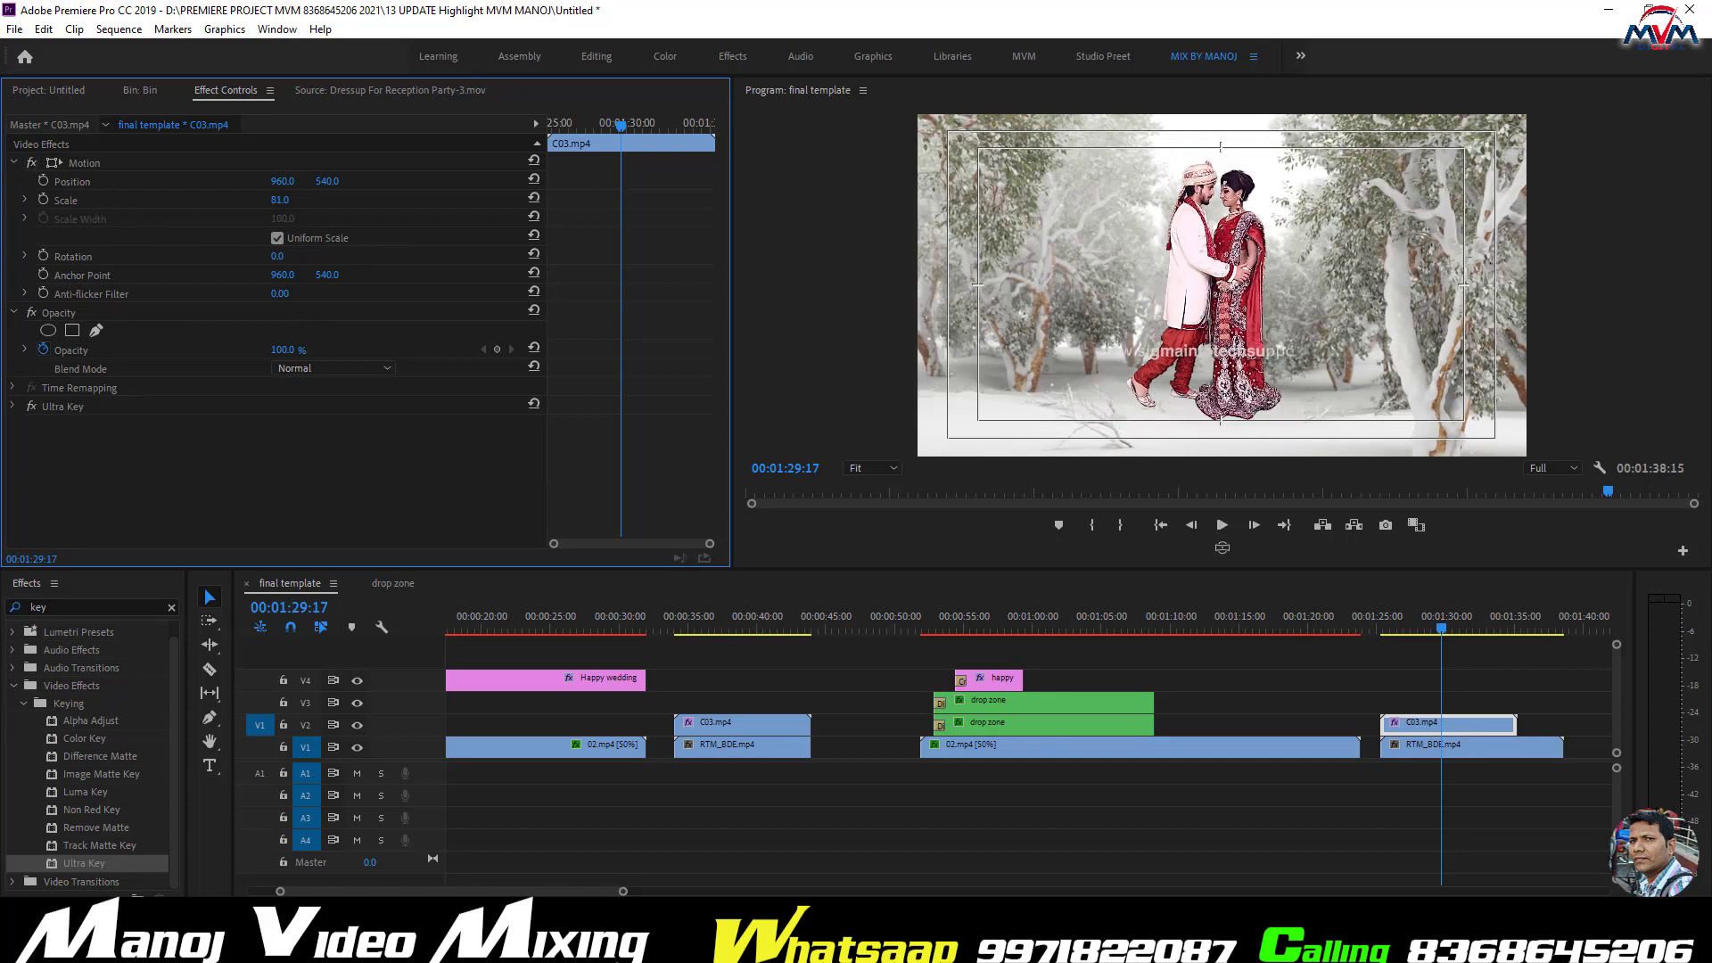
- Scrub through the keyed C03.mp4 clip to check the couple's motion, and return the playhead to the clip's start
{"action": "left_click", "coordinate": [1381, 629]}
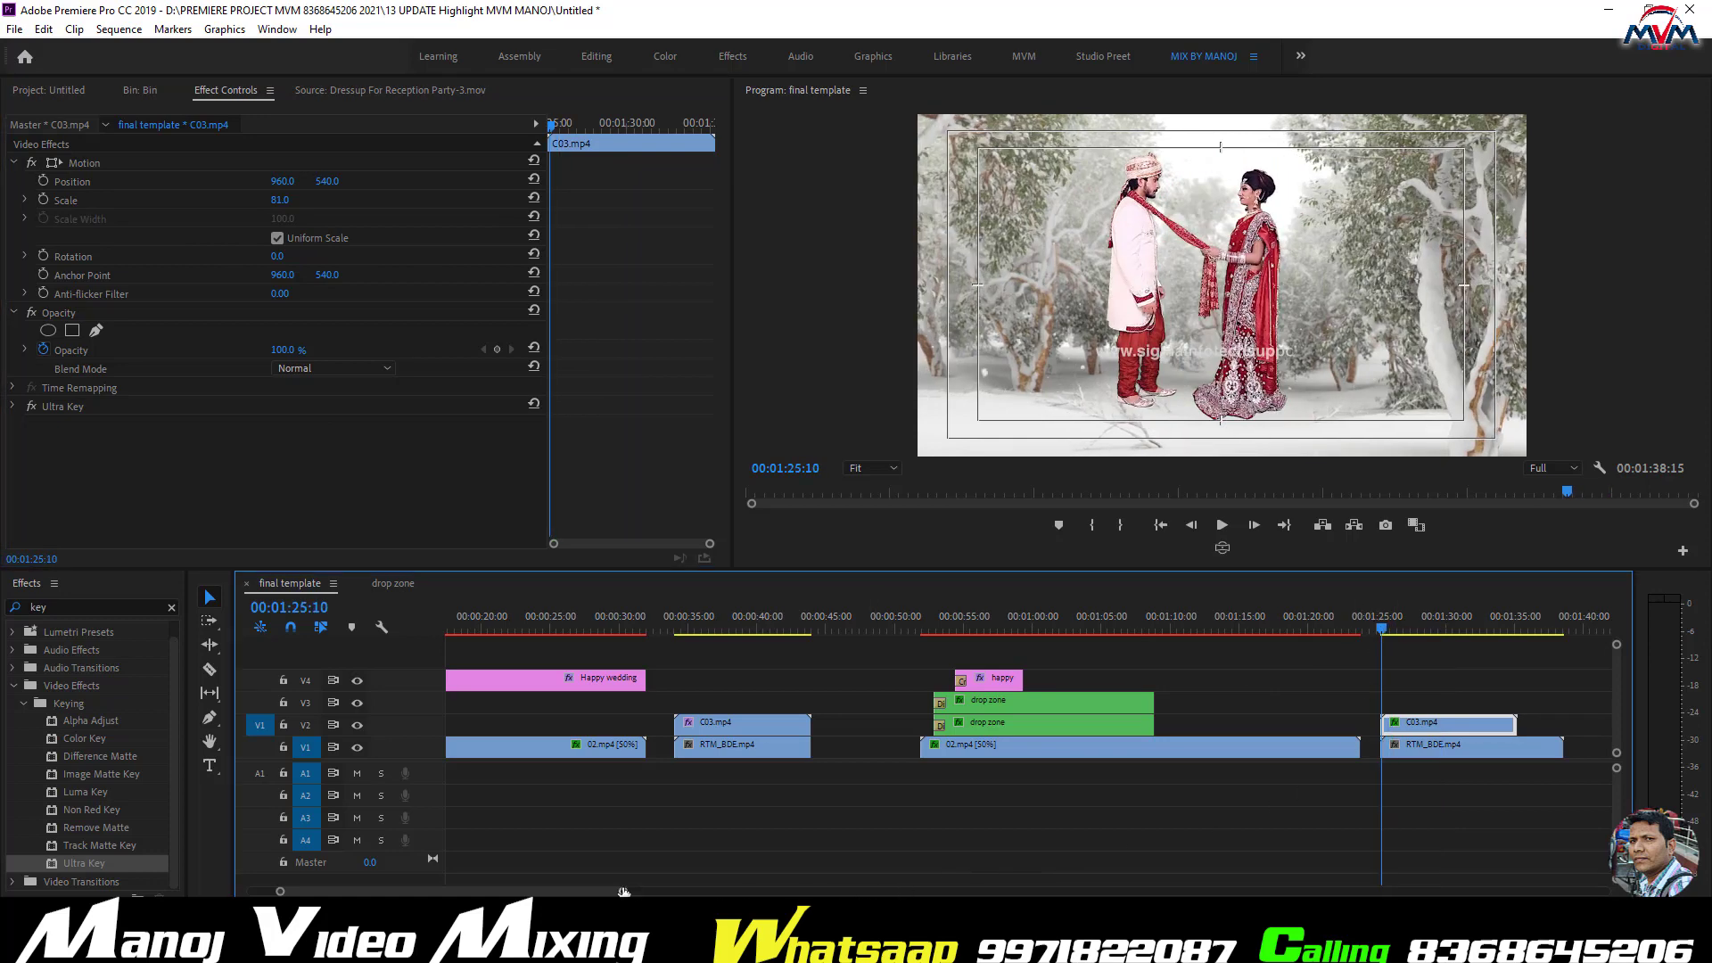
{"action": "key", "text": "="}
{"action": "key", "text": "="}
{"action": "key", "text": "="}
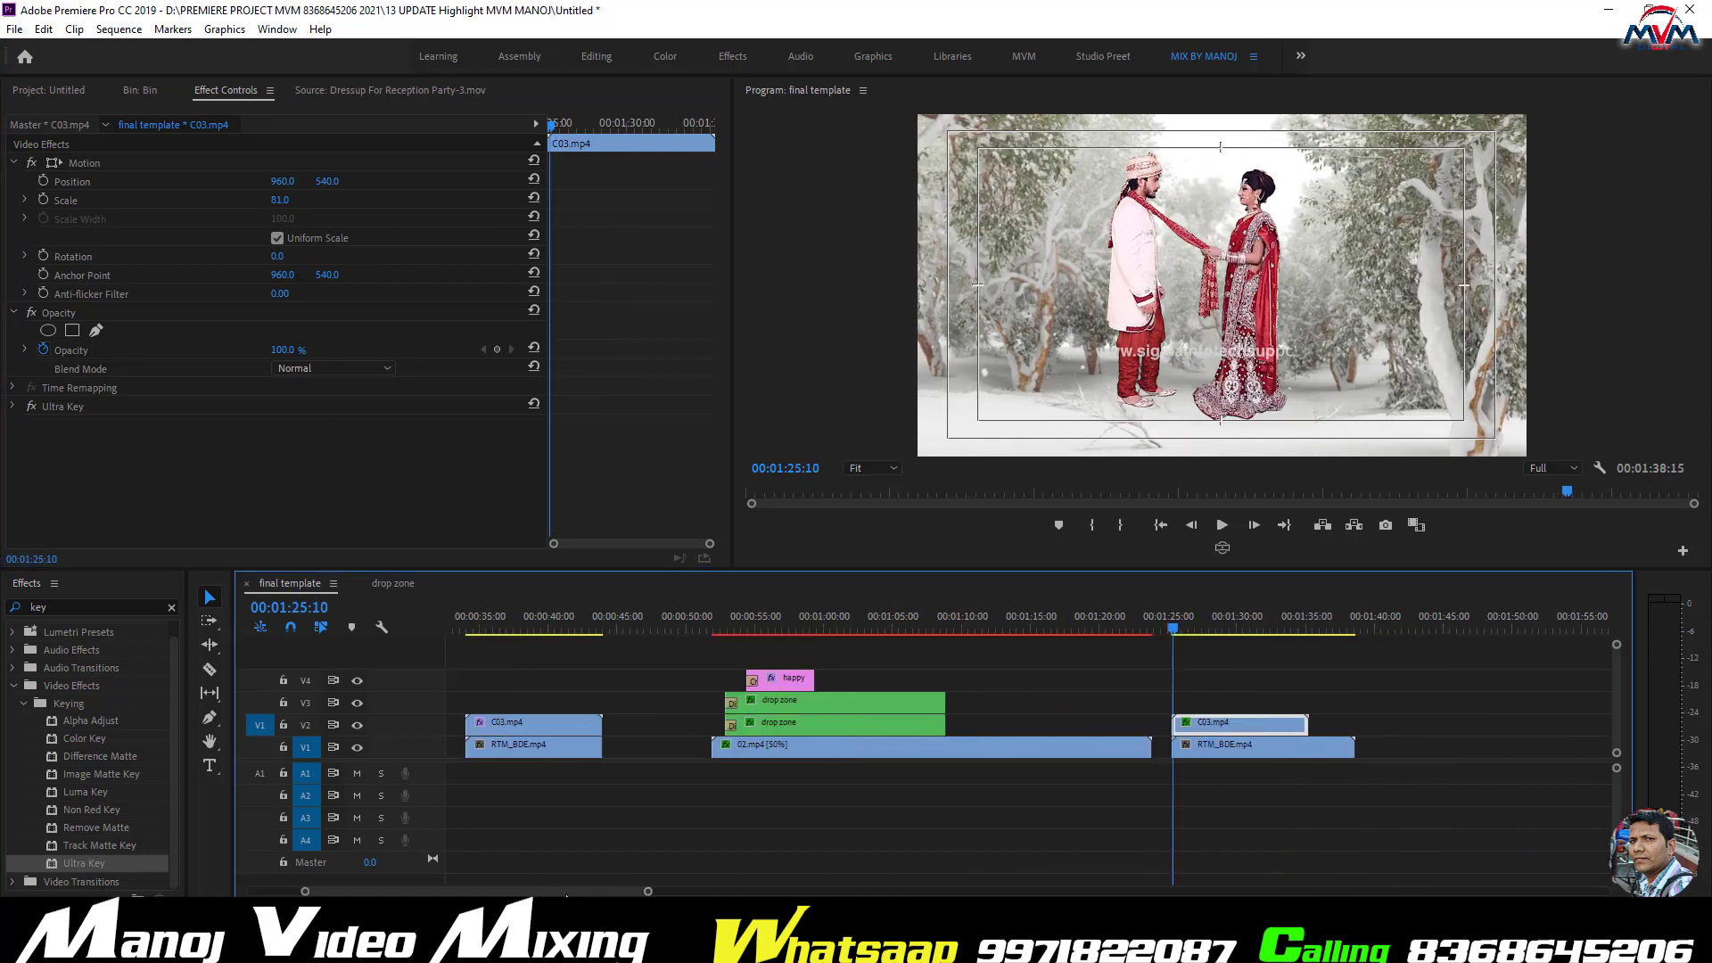
{"action": "key", "text": "="}
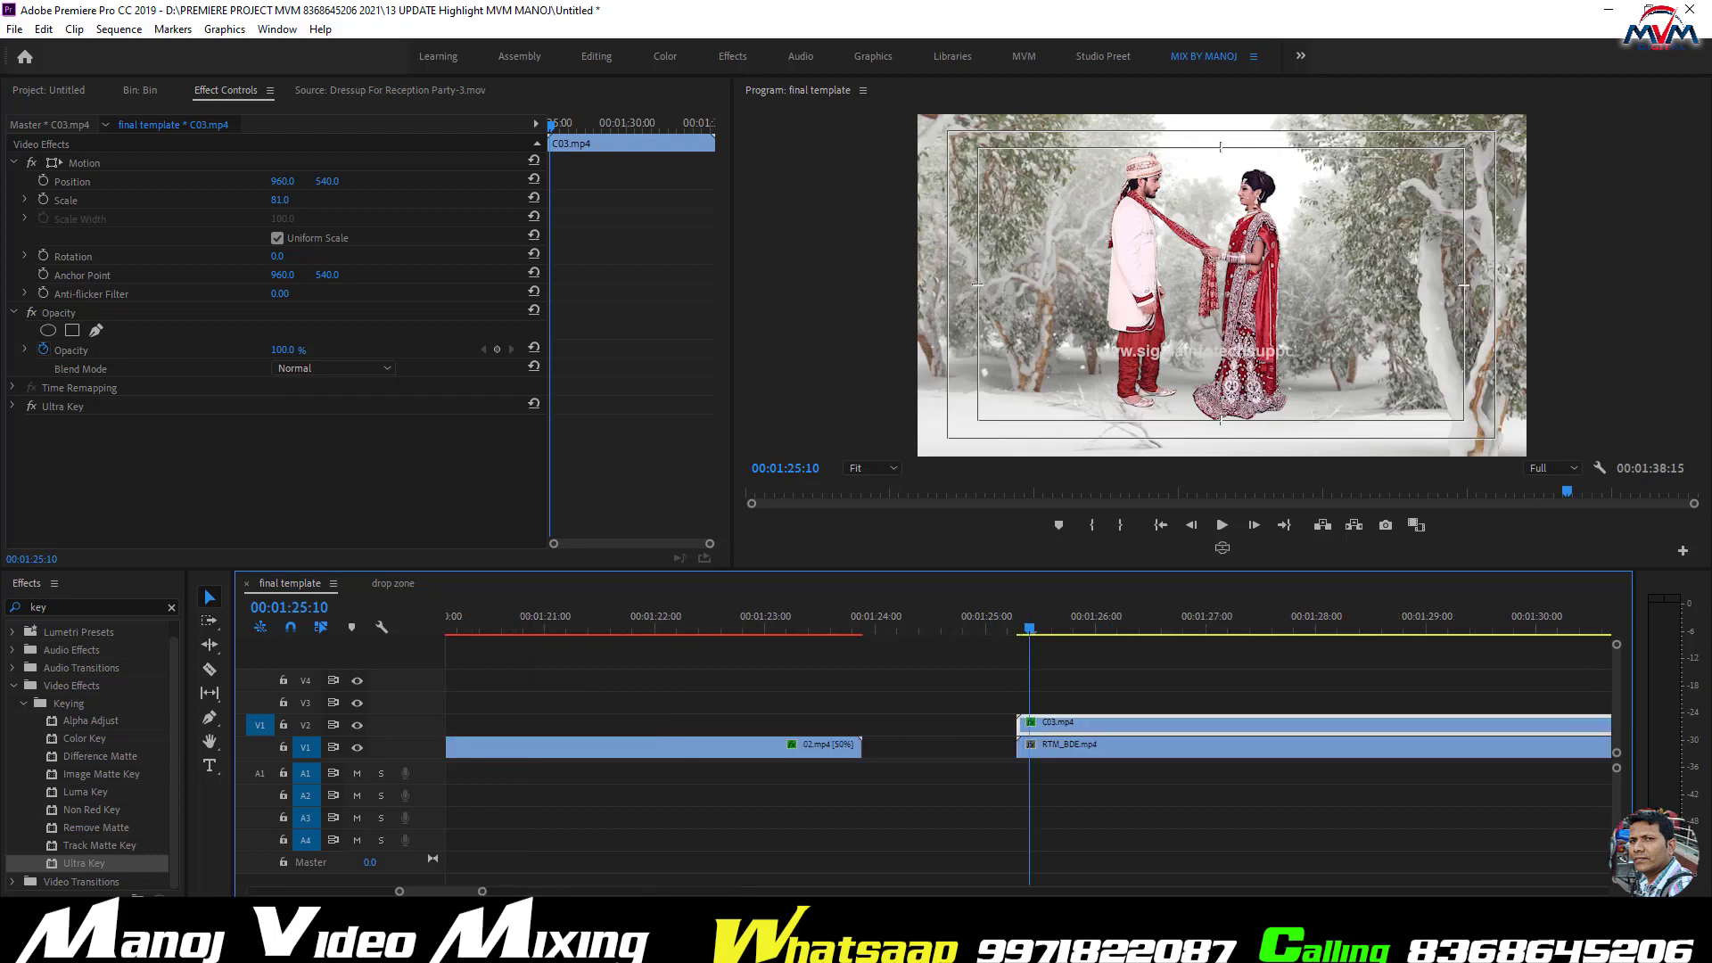
{"action": "scroll", "coordinate": [470, 894], "scroll_direction": "down", "scroll_amount": 3}
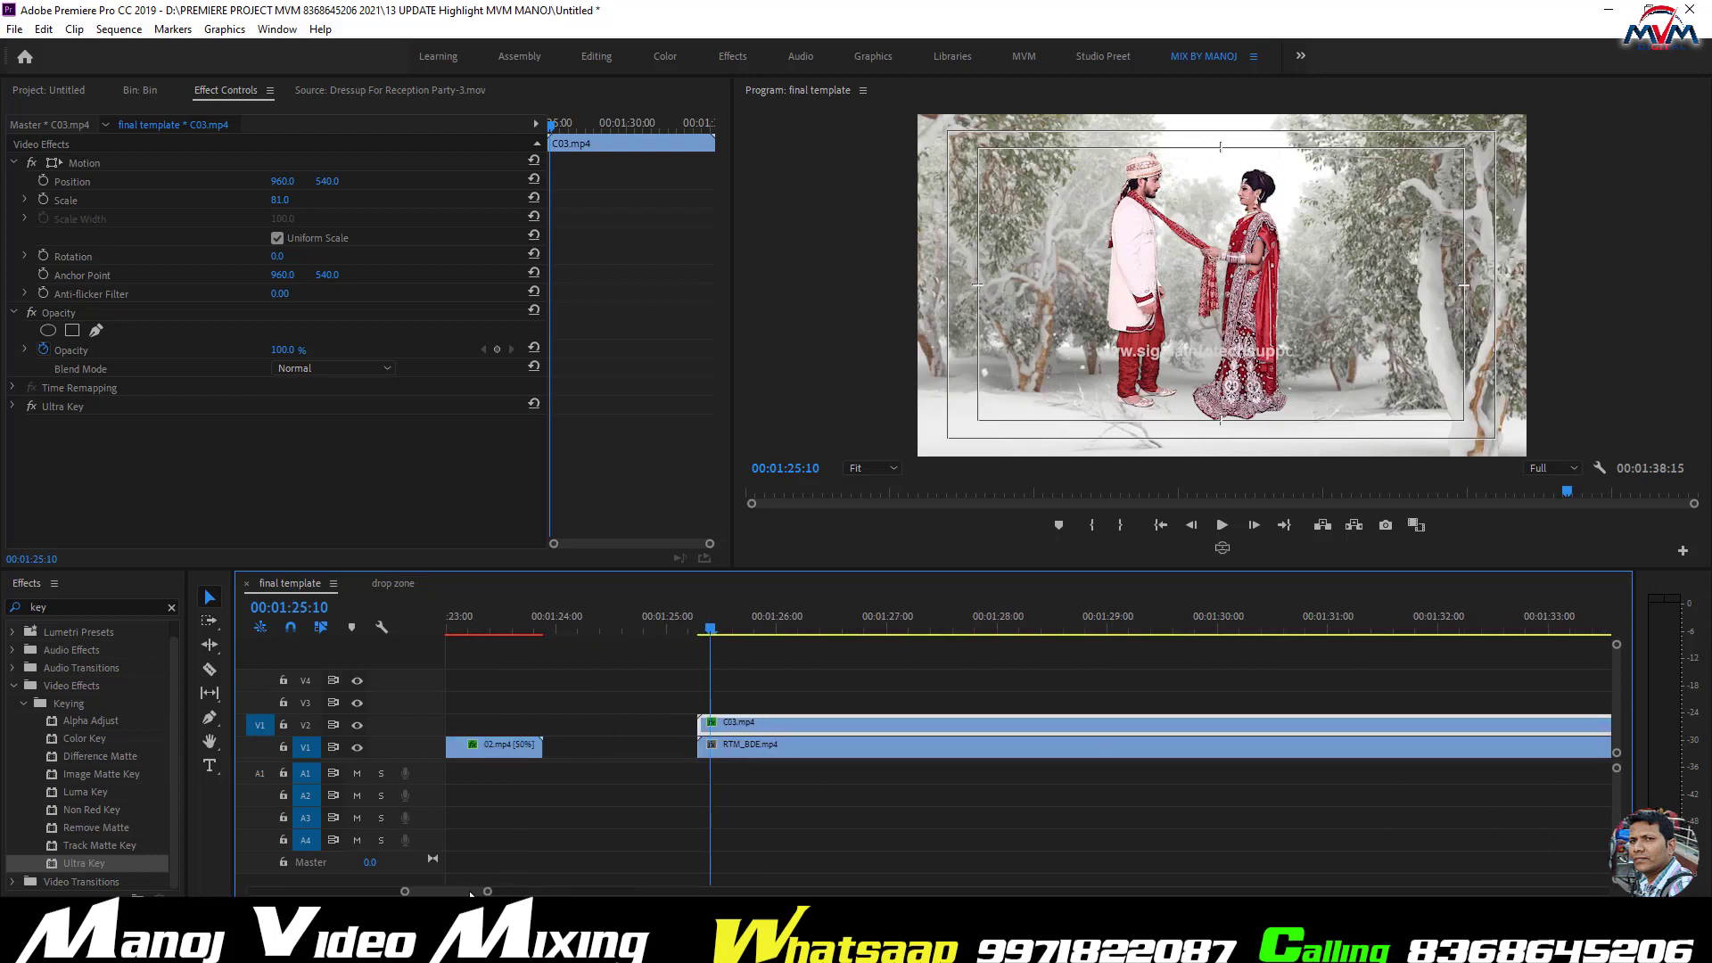
{"action": "key", "text": "minus"}
{"action": "left_click_drag", "start_coordinate": [897, 626], "coordinate": [1405, 706]}
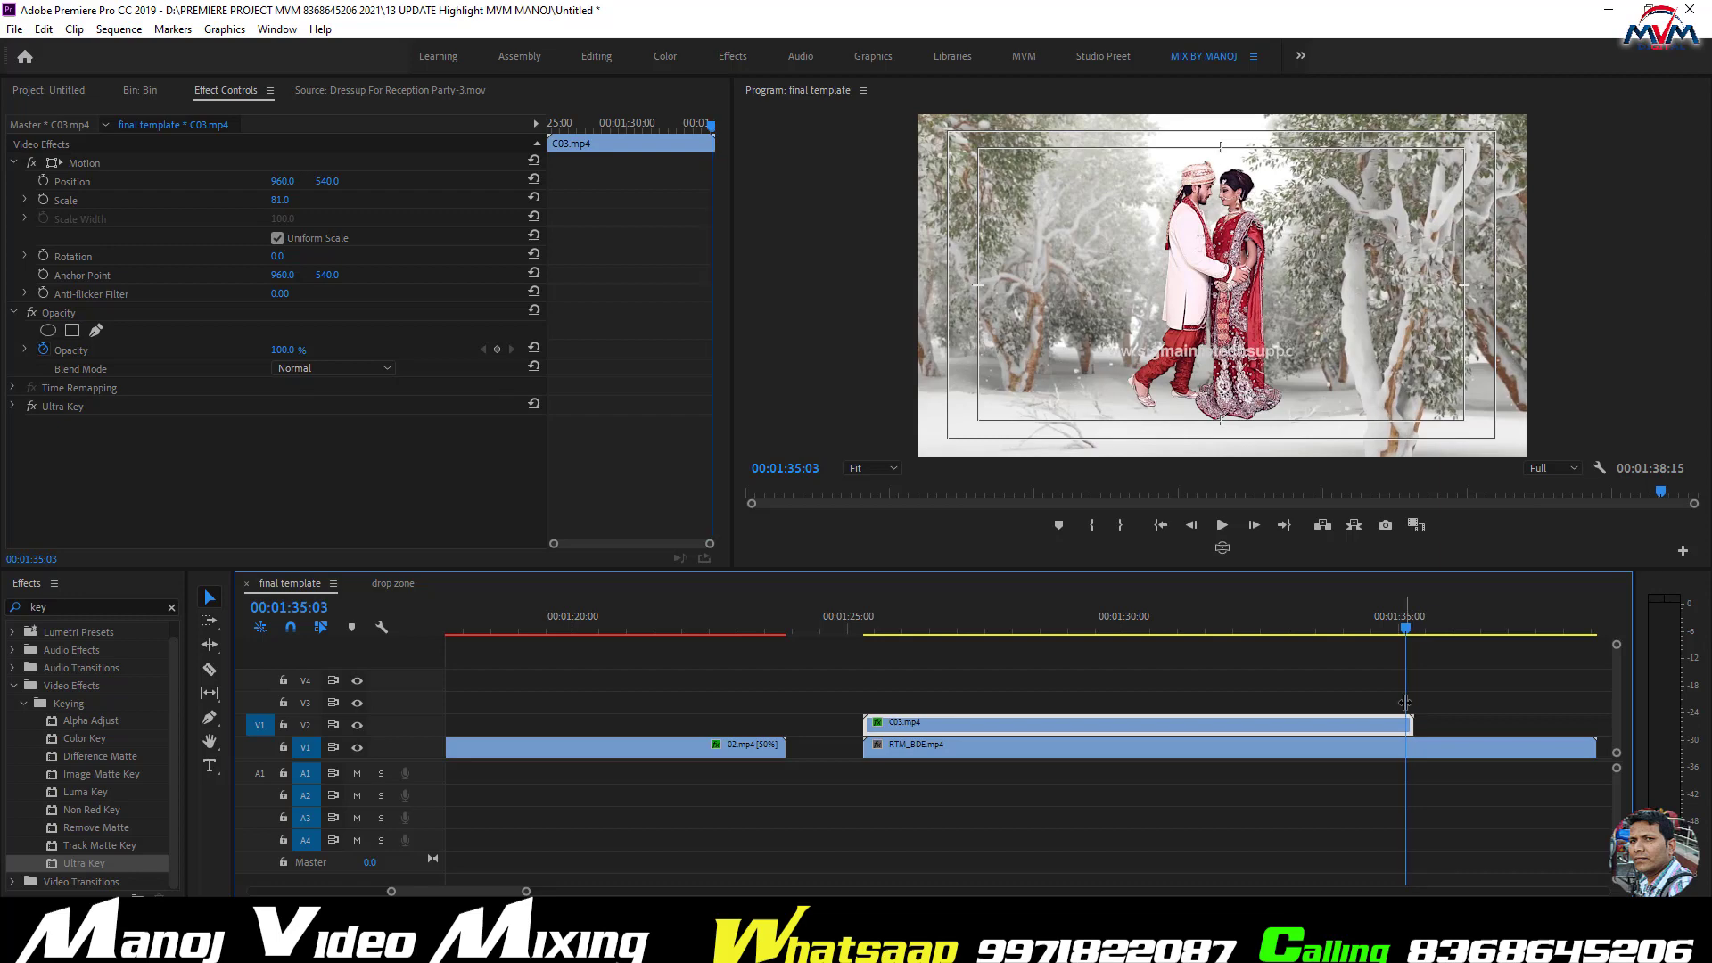
{"action": "key", "text": "b"}
{"action": "left_click", "coordinate": [960, 620]}
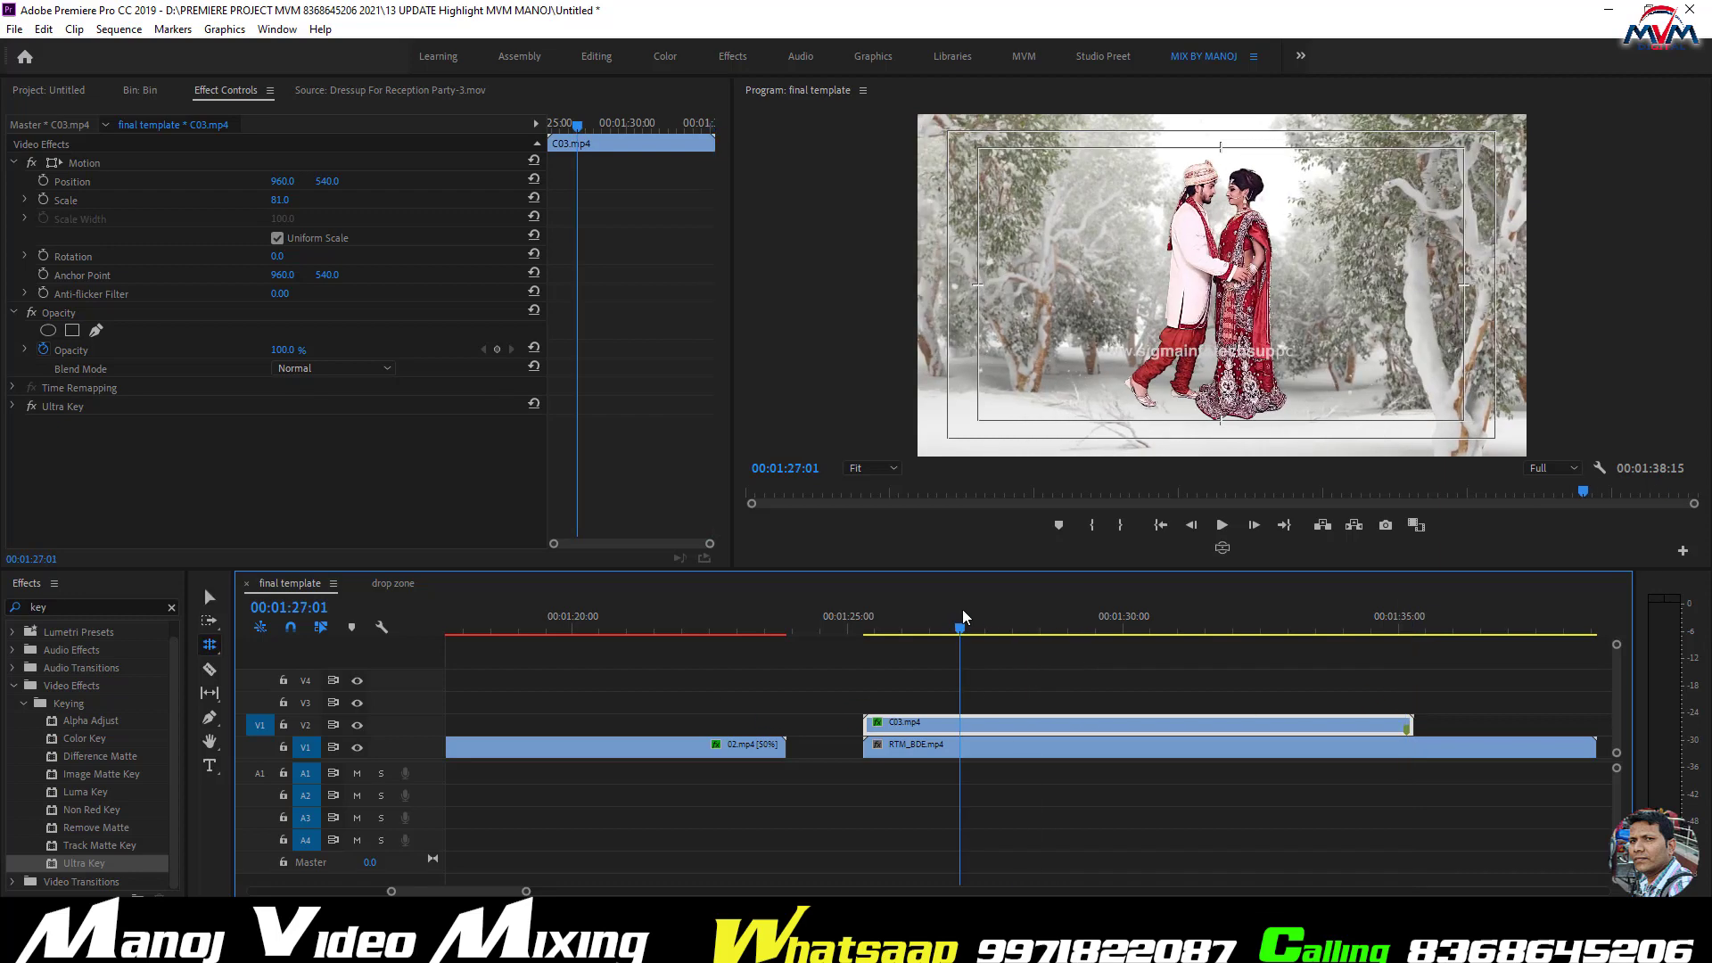
{"action": "left_click", "coordinate": [210, 597]}
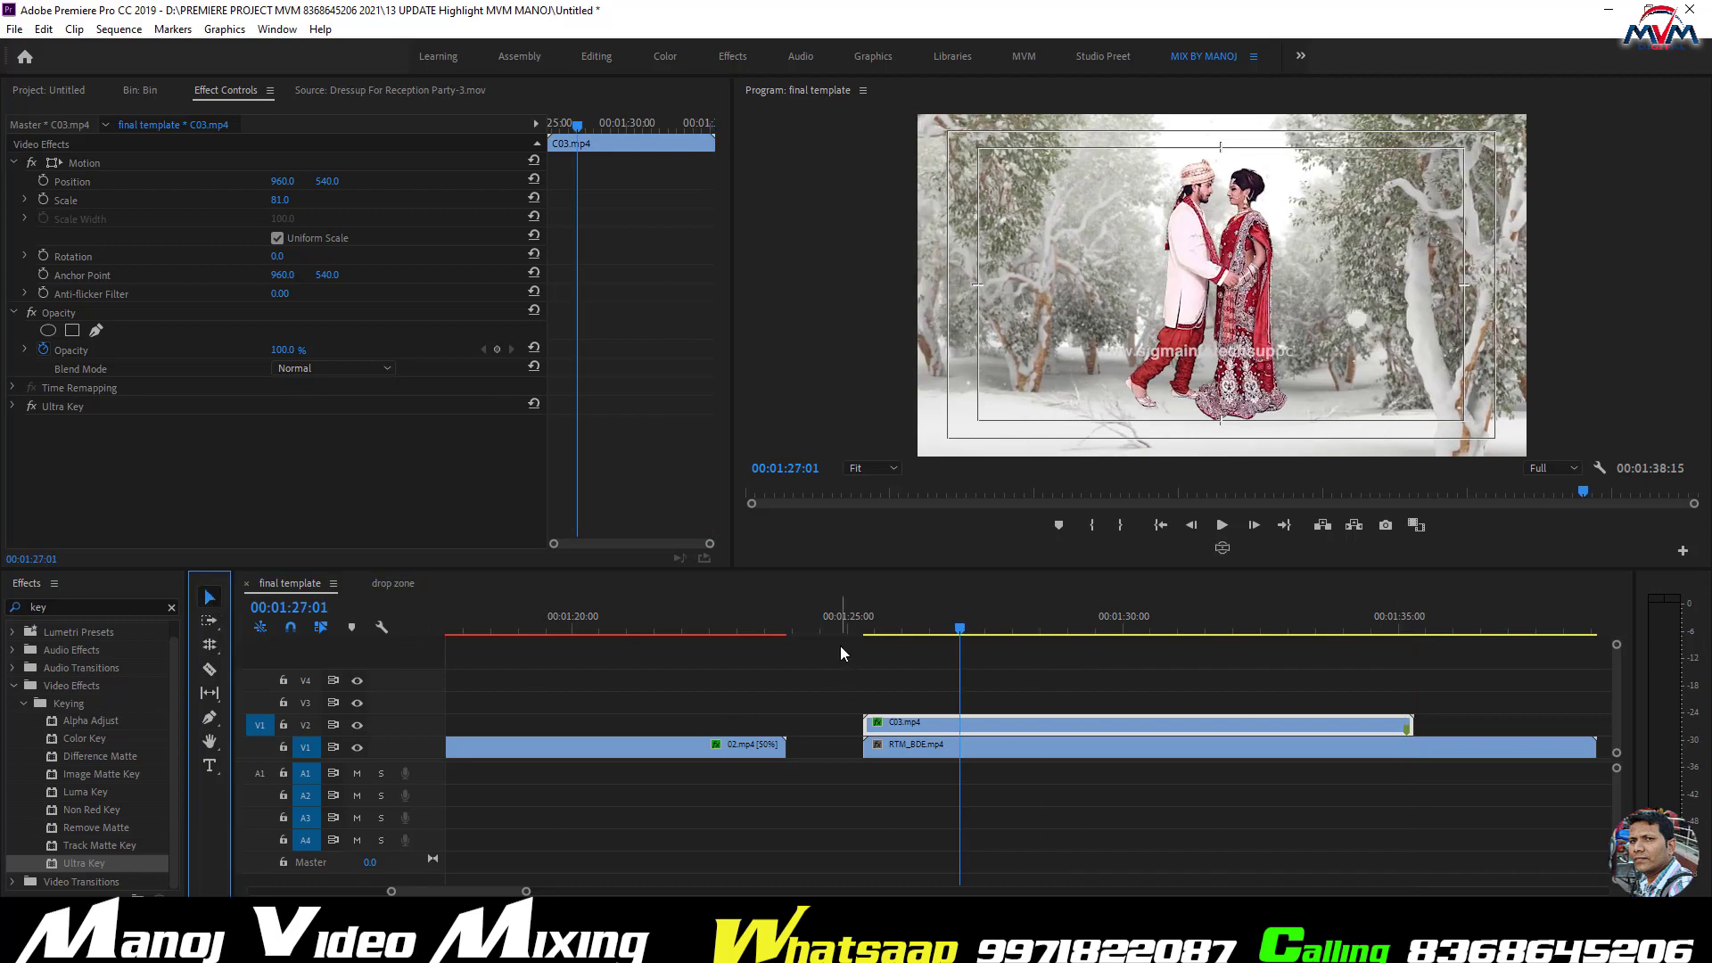
{"action": "left_click", "coordinate": [872, 613]}
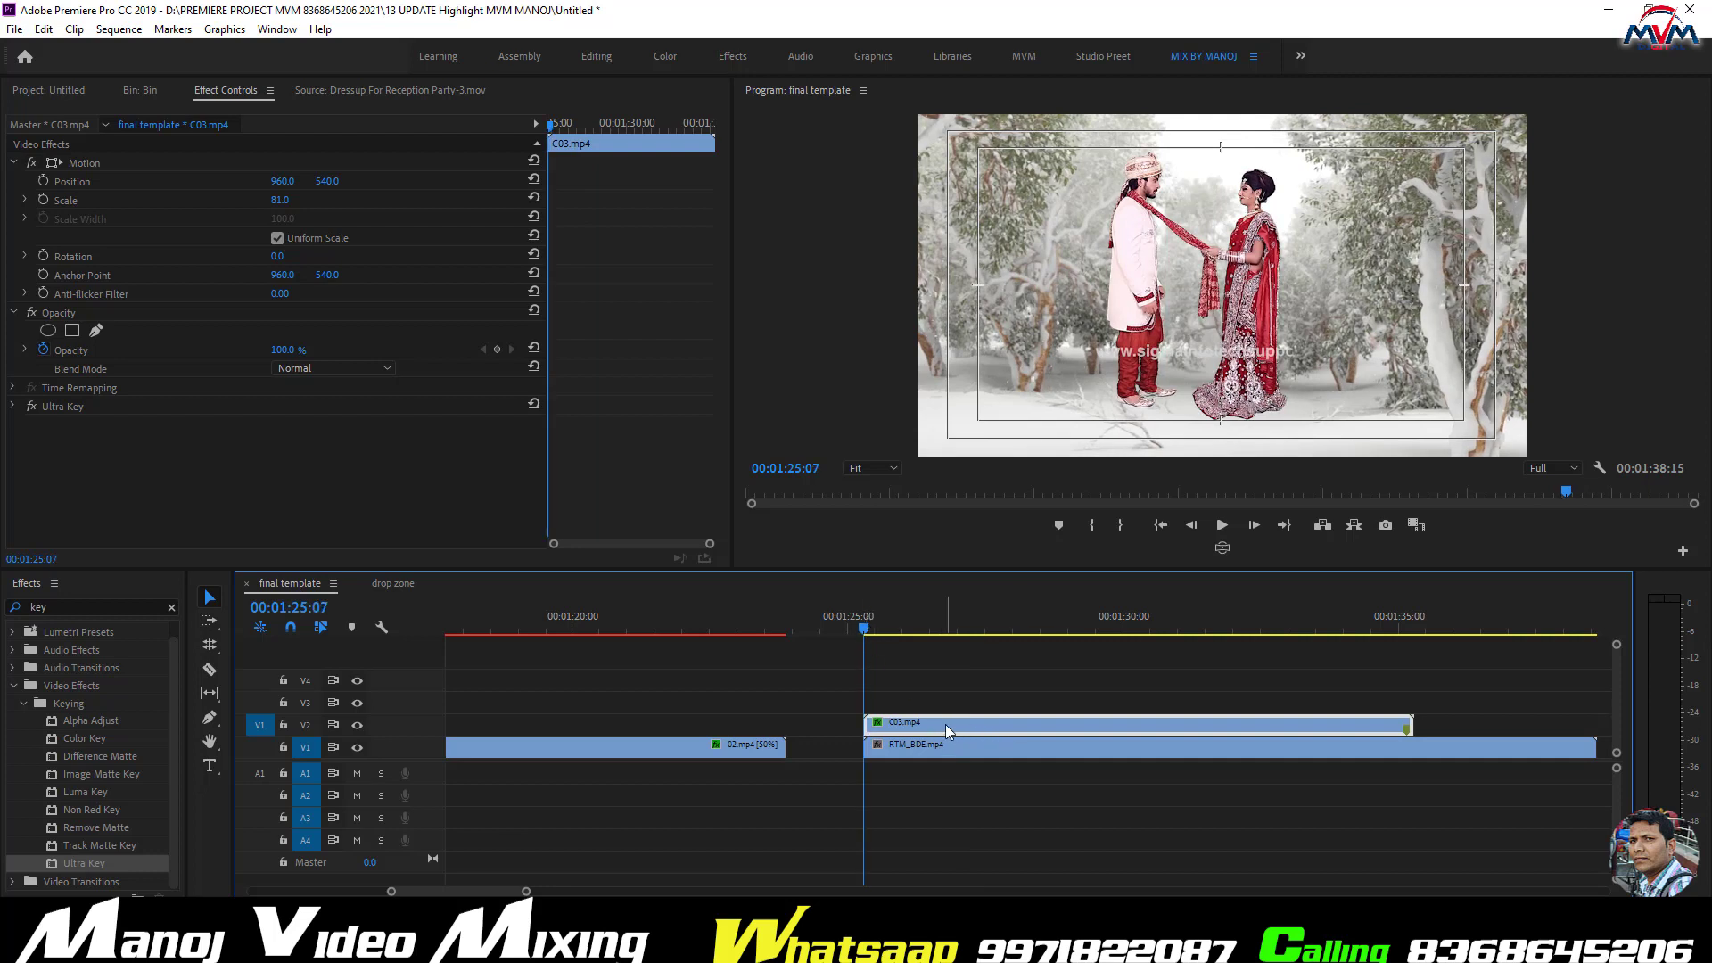
- Reposition the keyed C03.mp4 couple clip to 1066, 717 and reduce its scale to 73
{"action": "left_click_drag", "start_coordinate": [326, 180], "coordinate": [431, 180]}
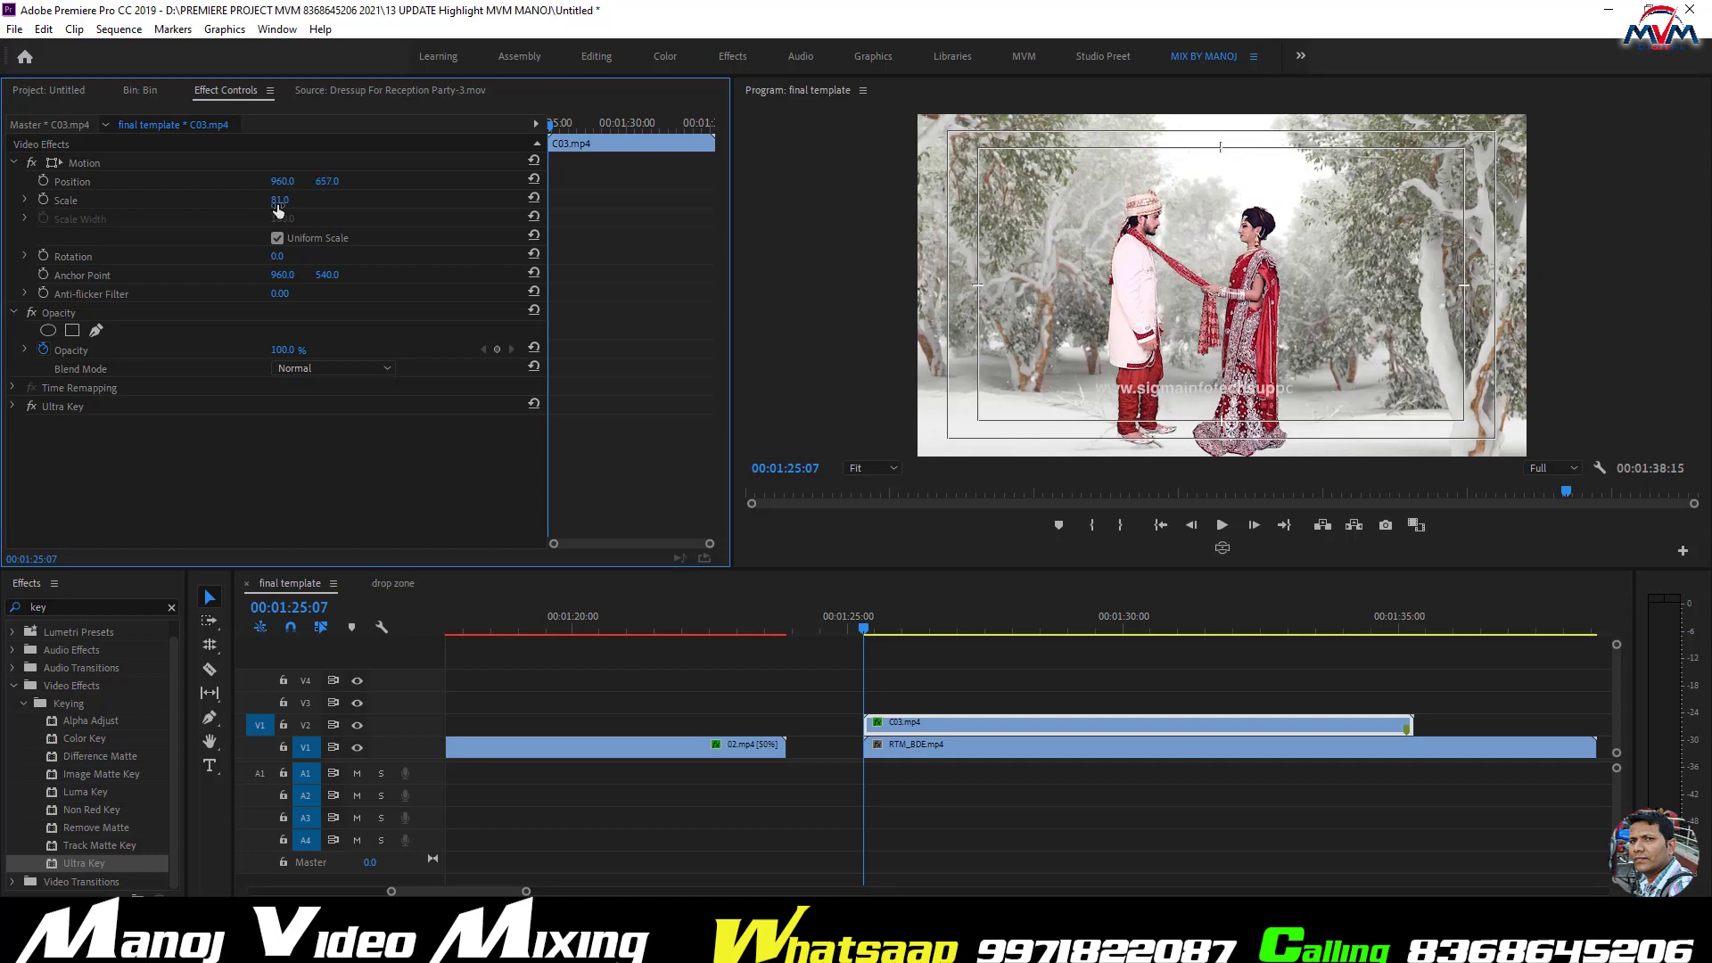
{"action": "left_click_drag", "start_coordinate": [279, 201], "coordinate": [357, 181]}
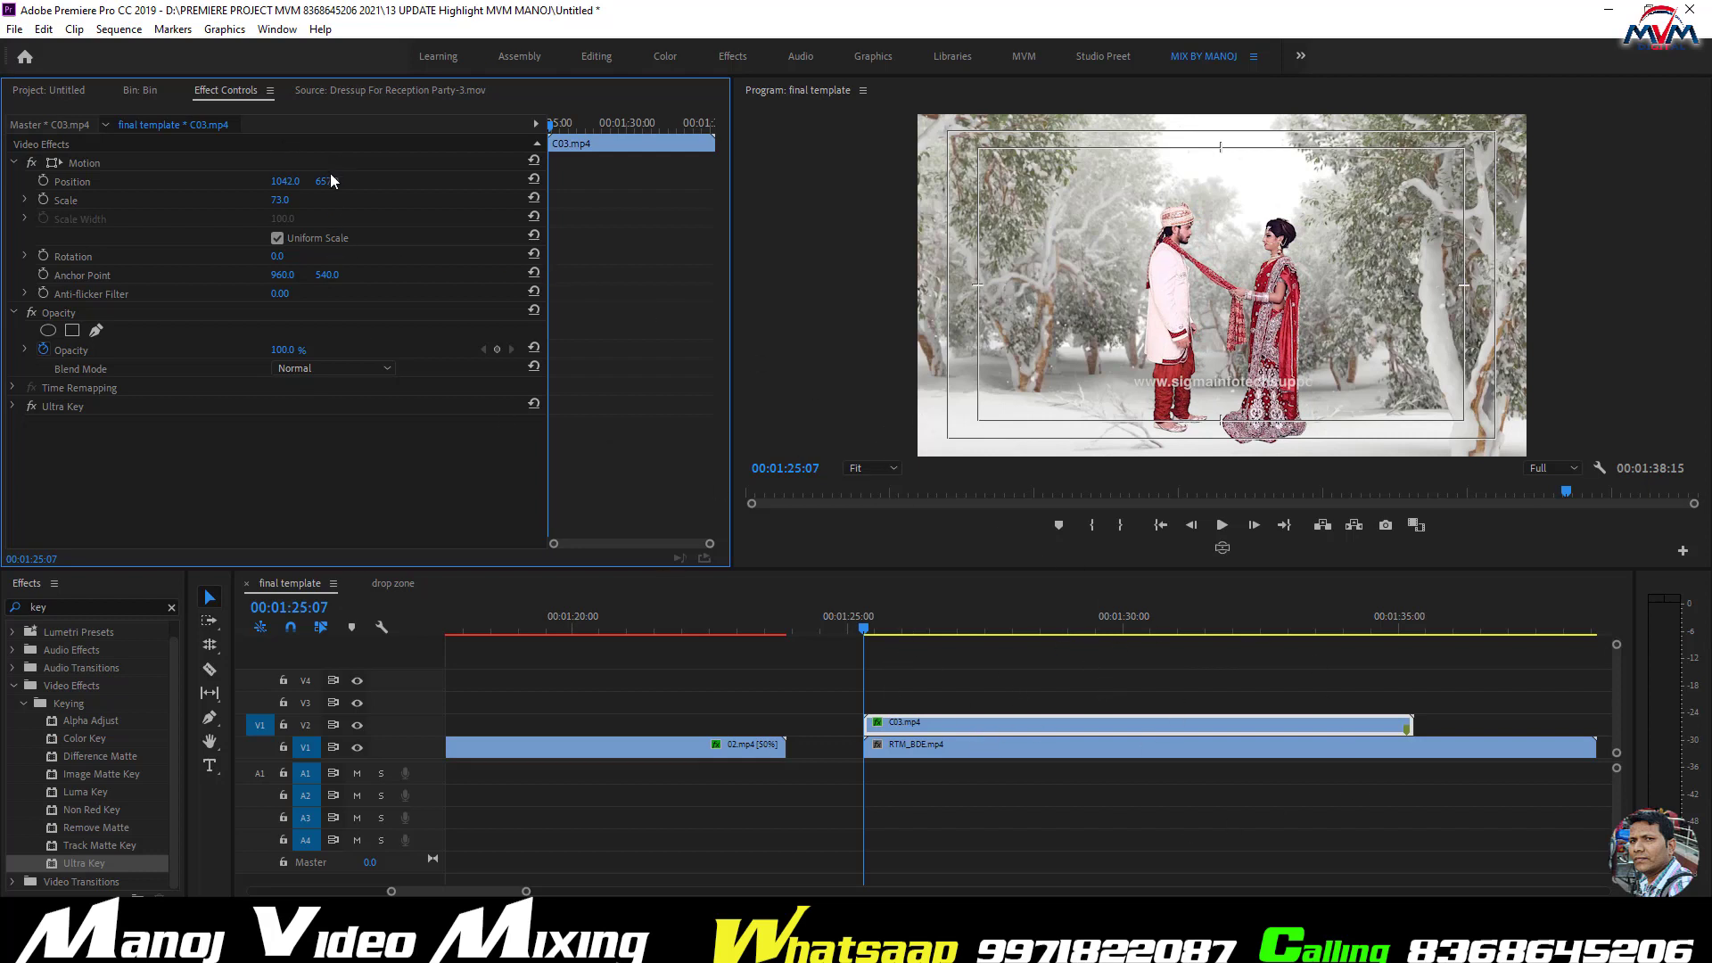
{"action": "mouse_move", "coordinate": [329, 181]}
{"action": "left_mouse_down"}
{"action": "mouse_move", "coordinate": [390, 181]}
{"action": "mouse_move", "coordinate": [306, 181]}
{"action": "left_mouse_up"}
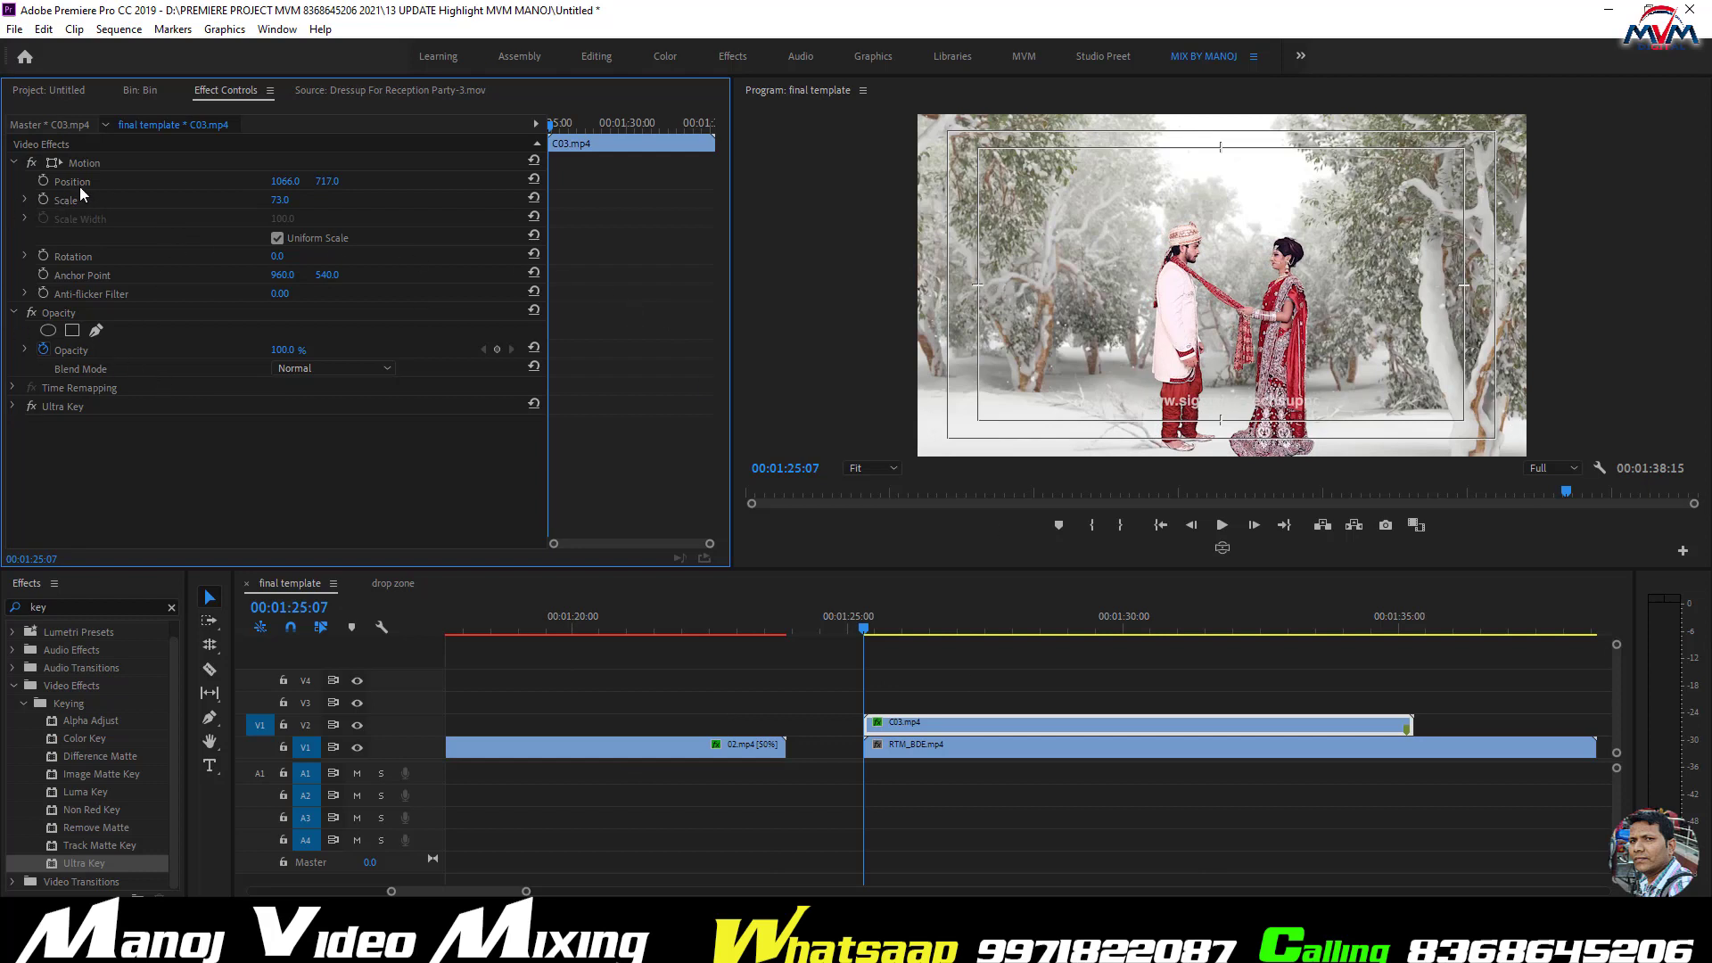
- Keyframe C03.mp4's position and scale at the clip's start, and set its horizontal position to 784 at 00:01:35:04
{"action": "left_click", "coordinate": [43, 180]}
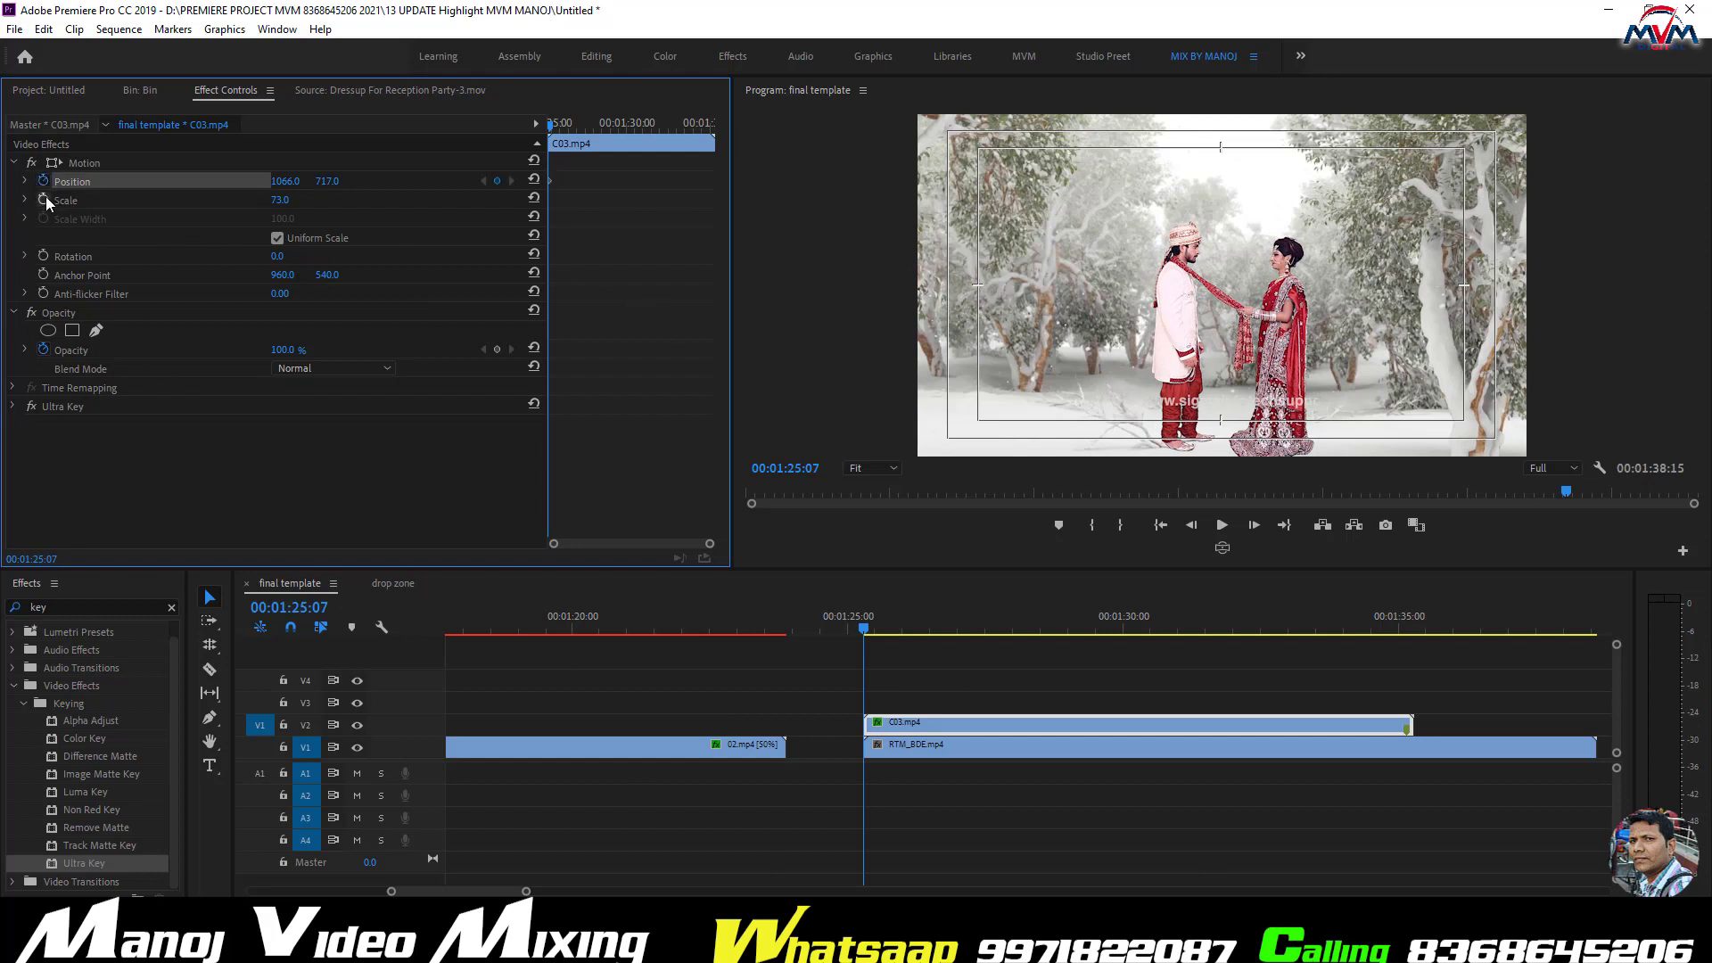
{"action": "left_click", "coordinate": [43, 199]}
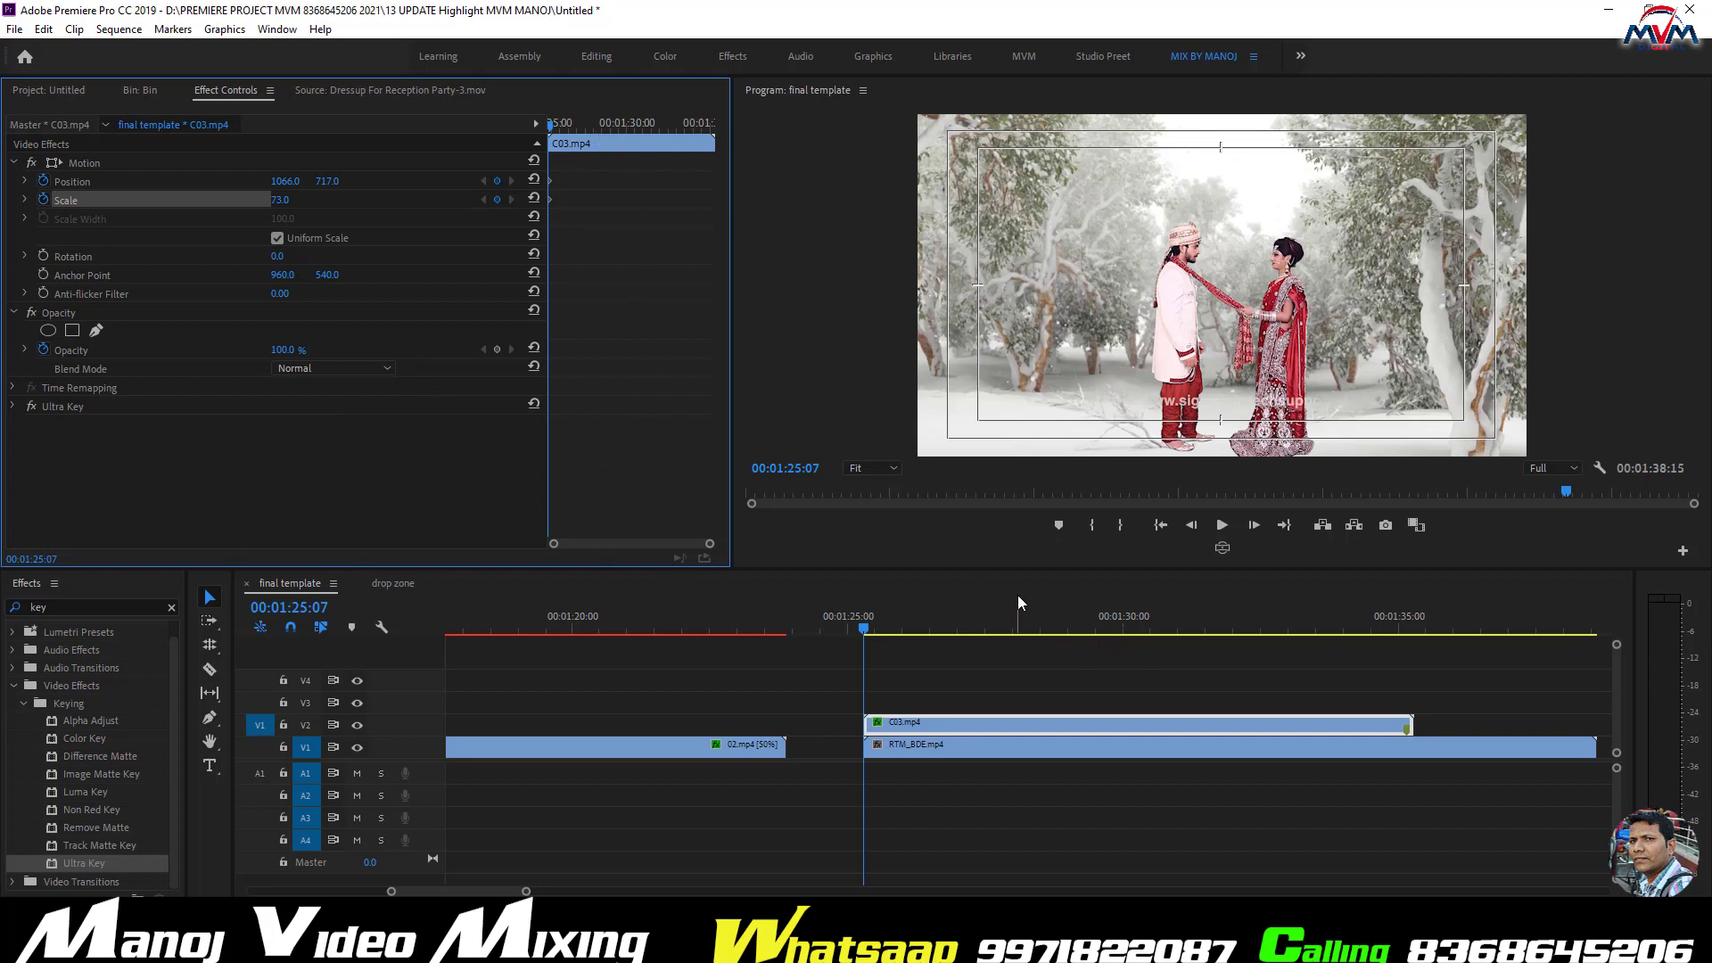
{"action": "left_click_drag", "start_coordinate": [1018, 596], "coordinate": [1400, 669]}
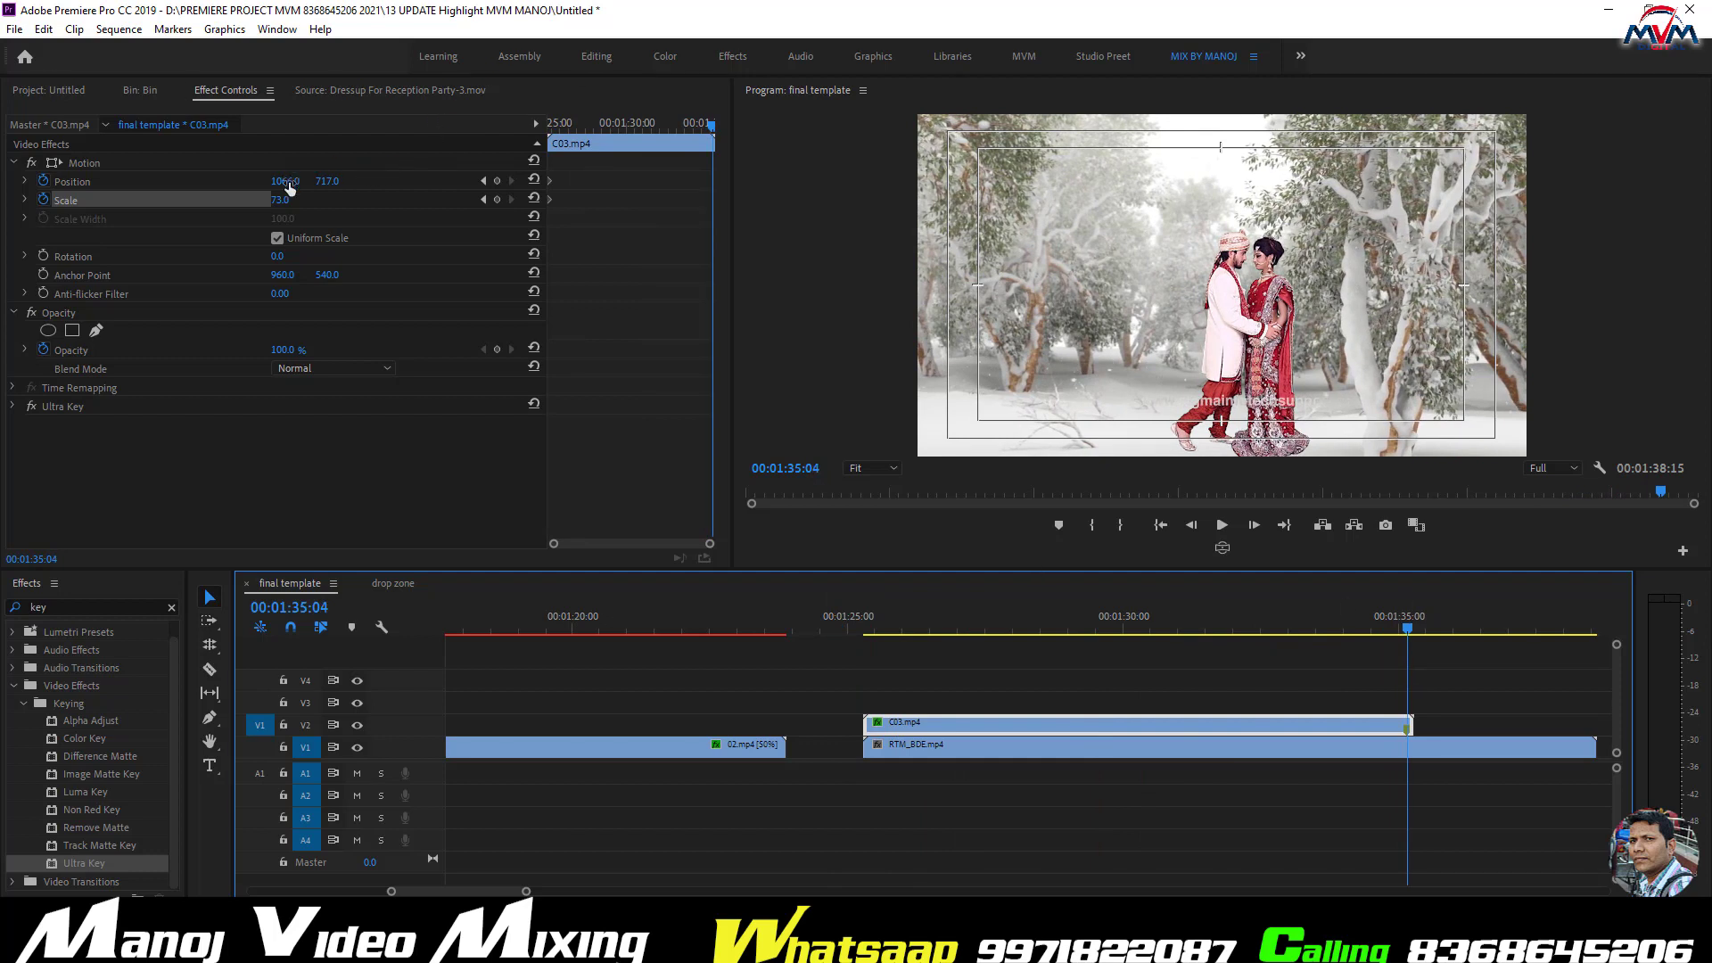
{"action": "left_click_drag", "start_coordinate": [290, 187], "coordinate": [38, 187]}
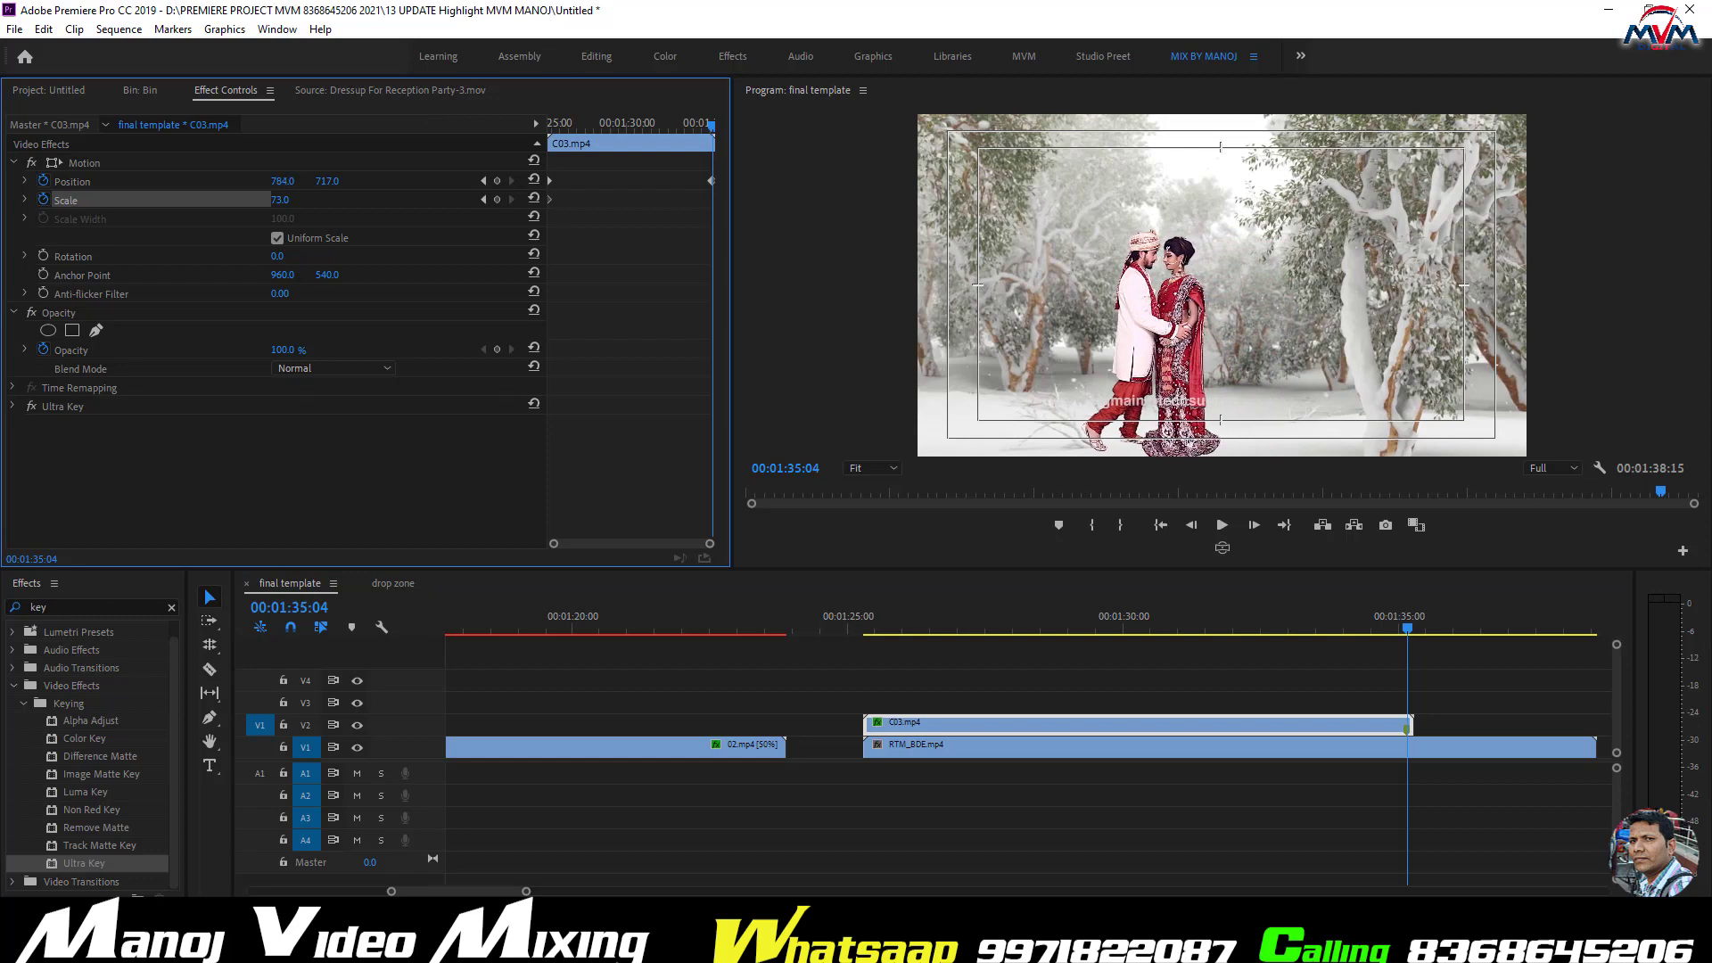
- Play the keyed couple animation over the snowy background in a maximized program view, from near the start of C03.mp4
{"action": "left_click", "coordinate": [872, 622]}
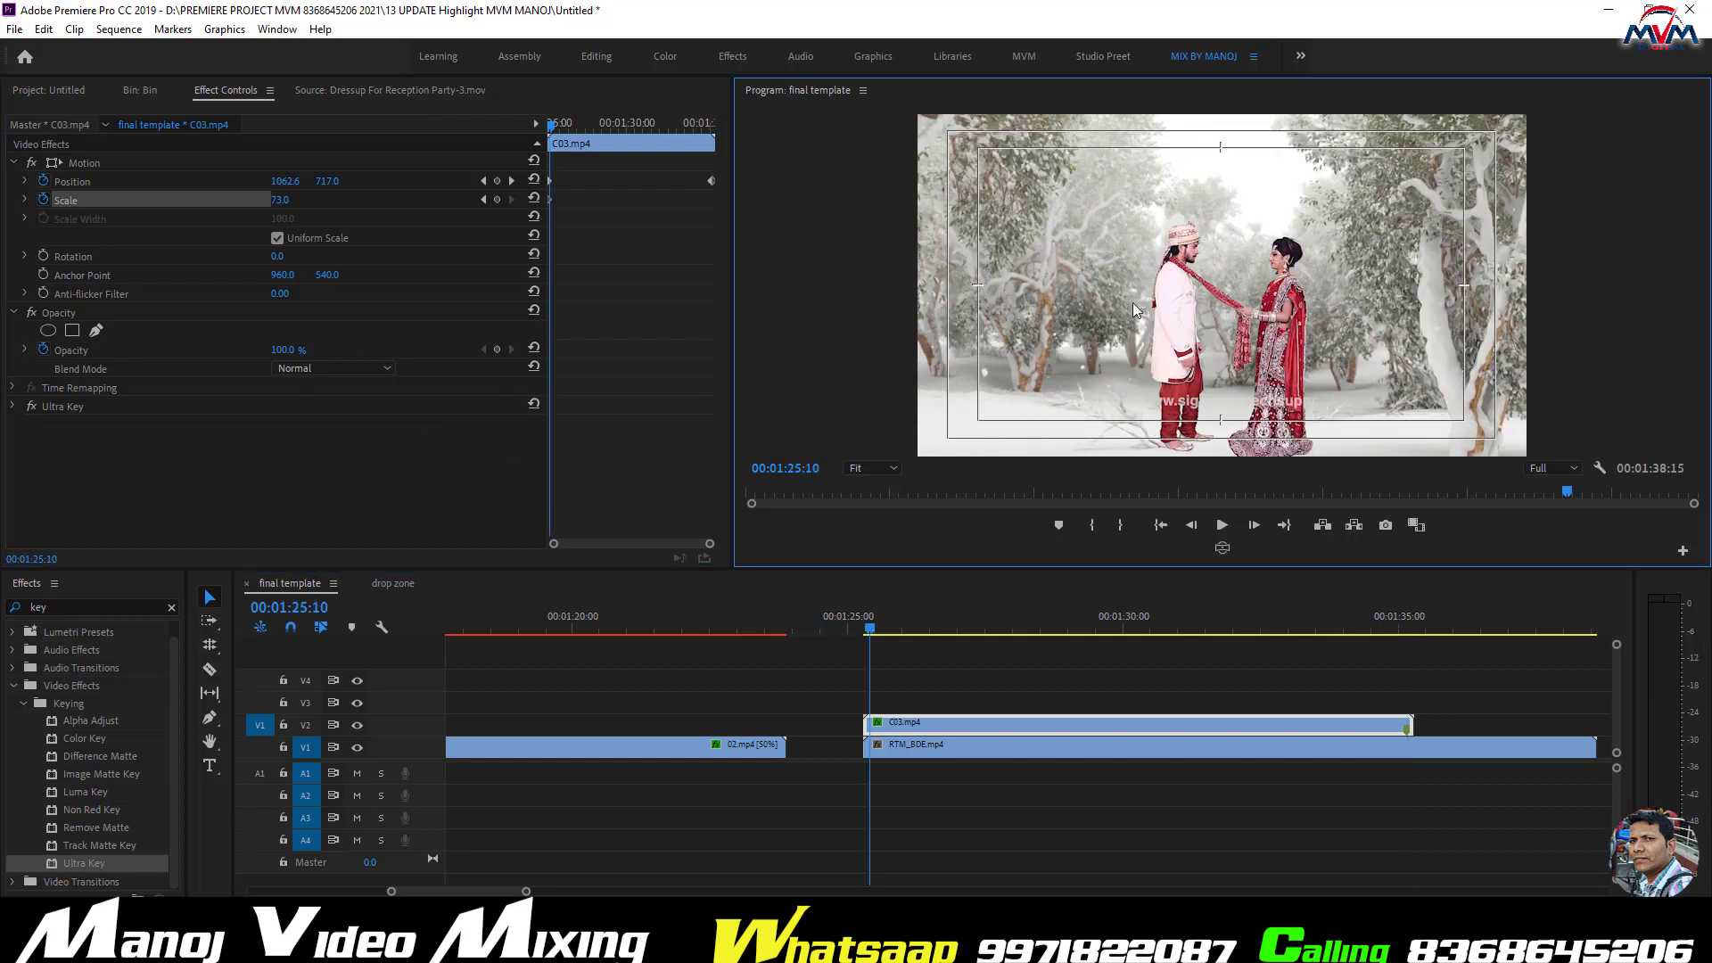
{"action": "key", "text": "grave"}
{"action": "key", "text": "space"}
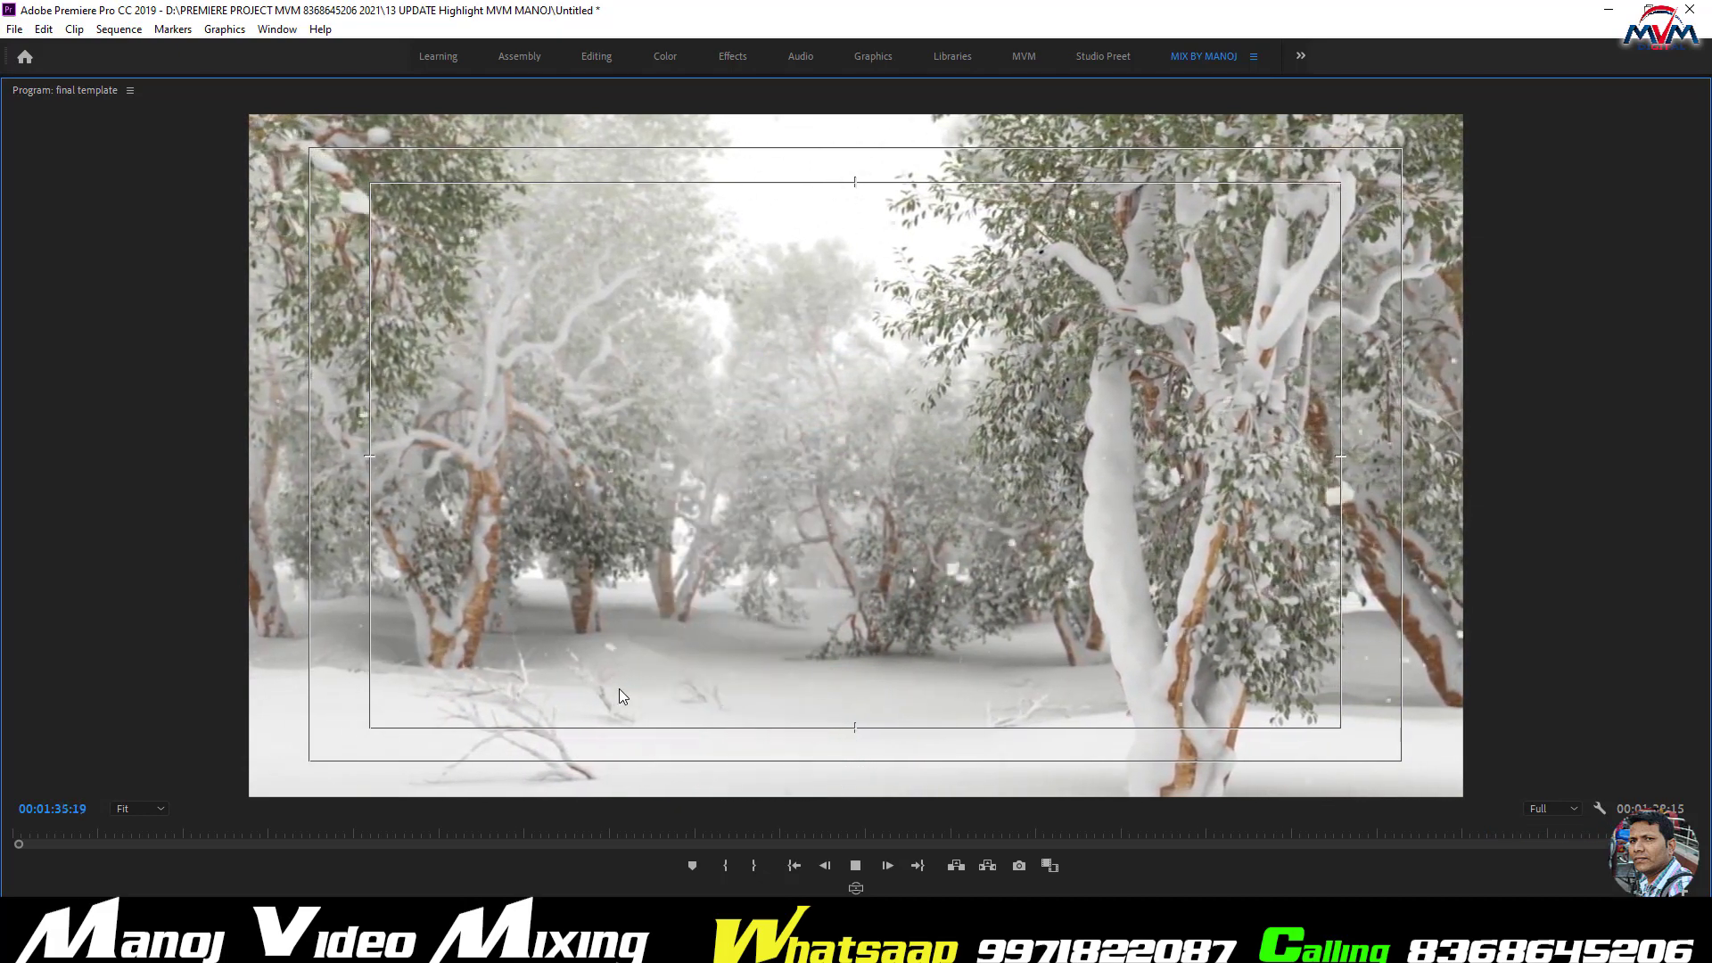
{"action": "key", "text": "space"}
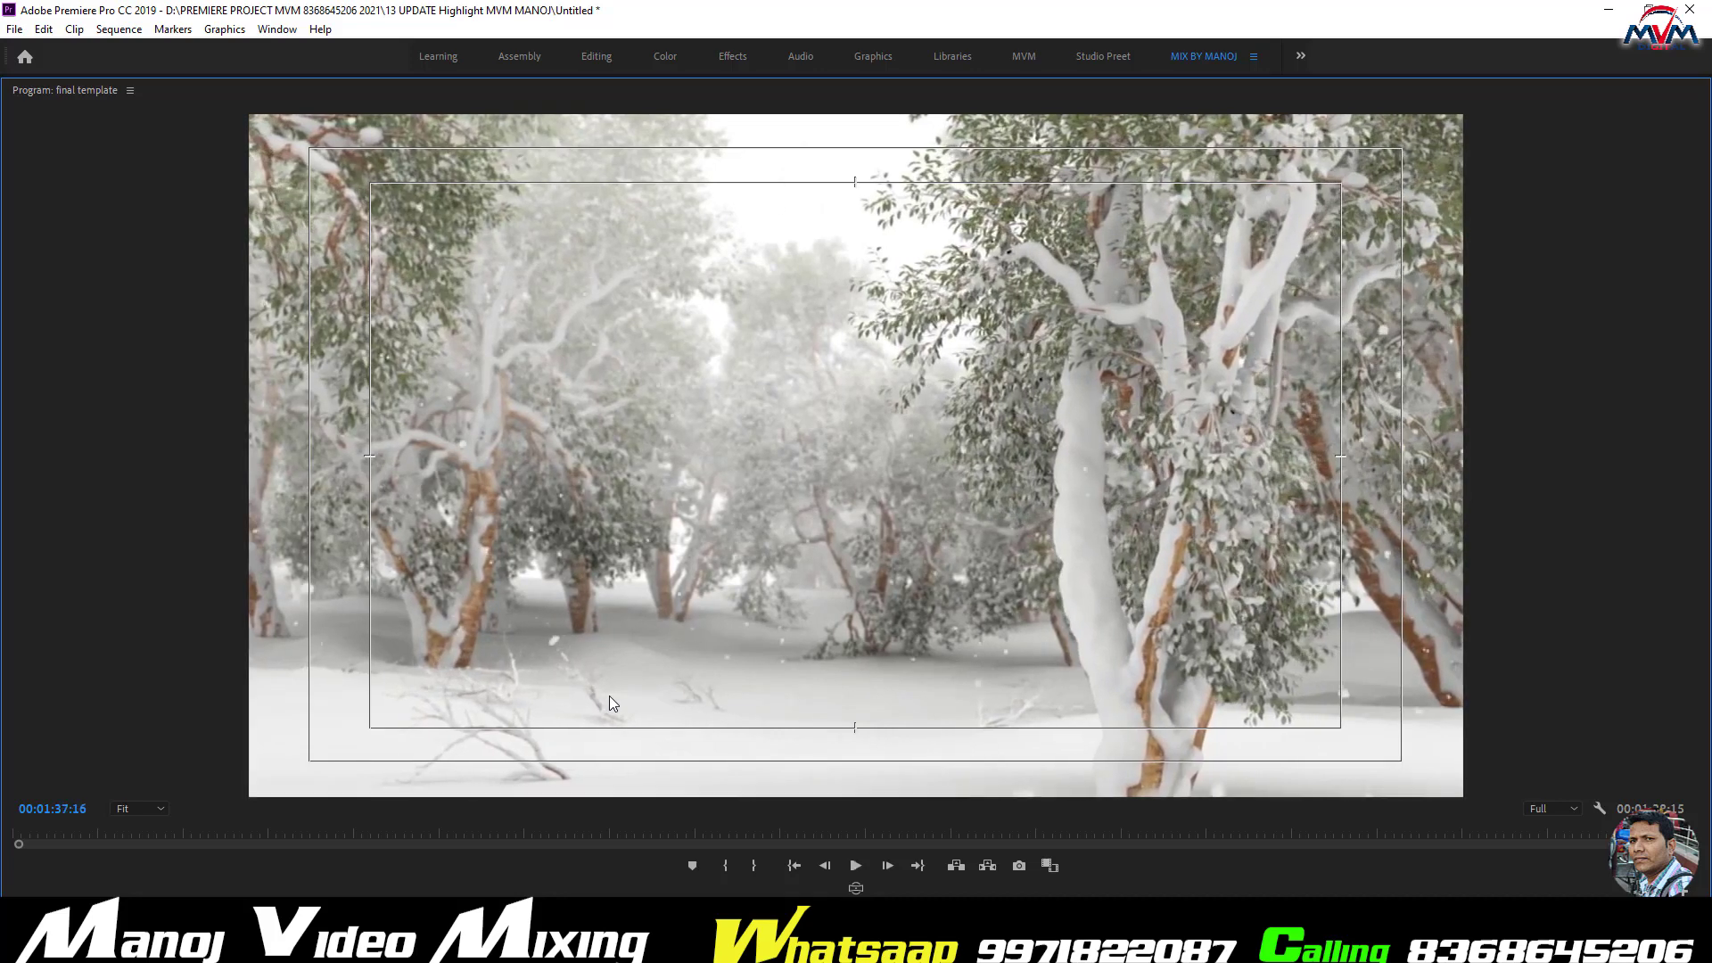
{"action": "left_click", "coordinate": [756, 696]}
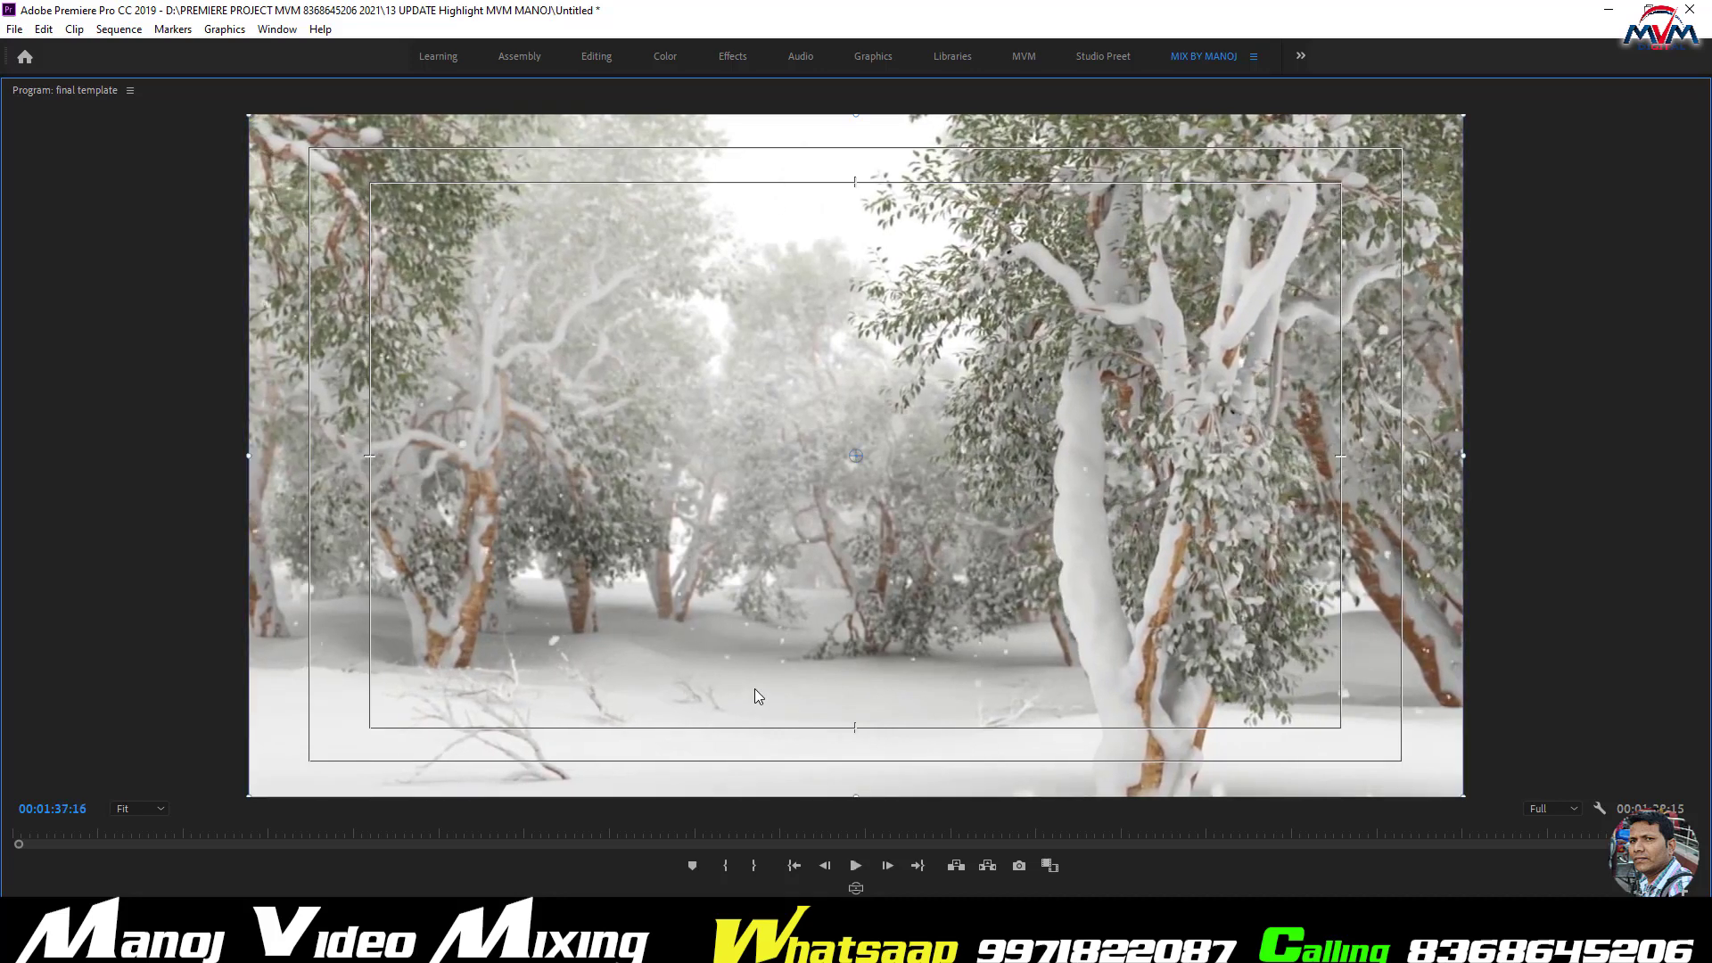
{"action": "key", "text": "grave"}
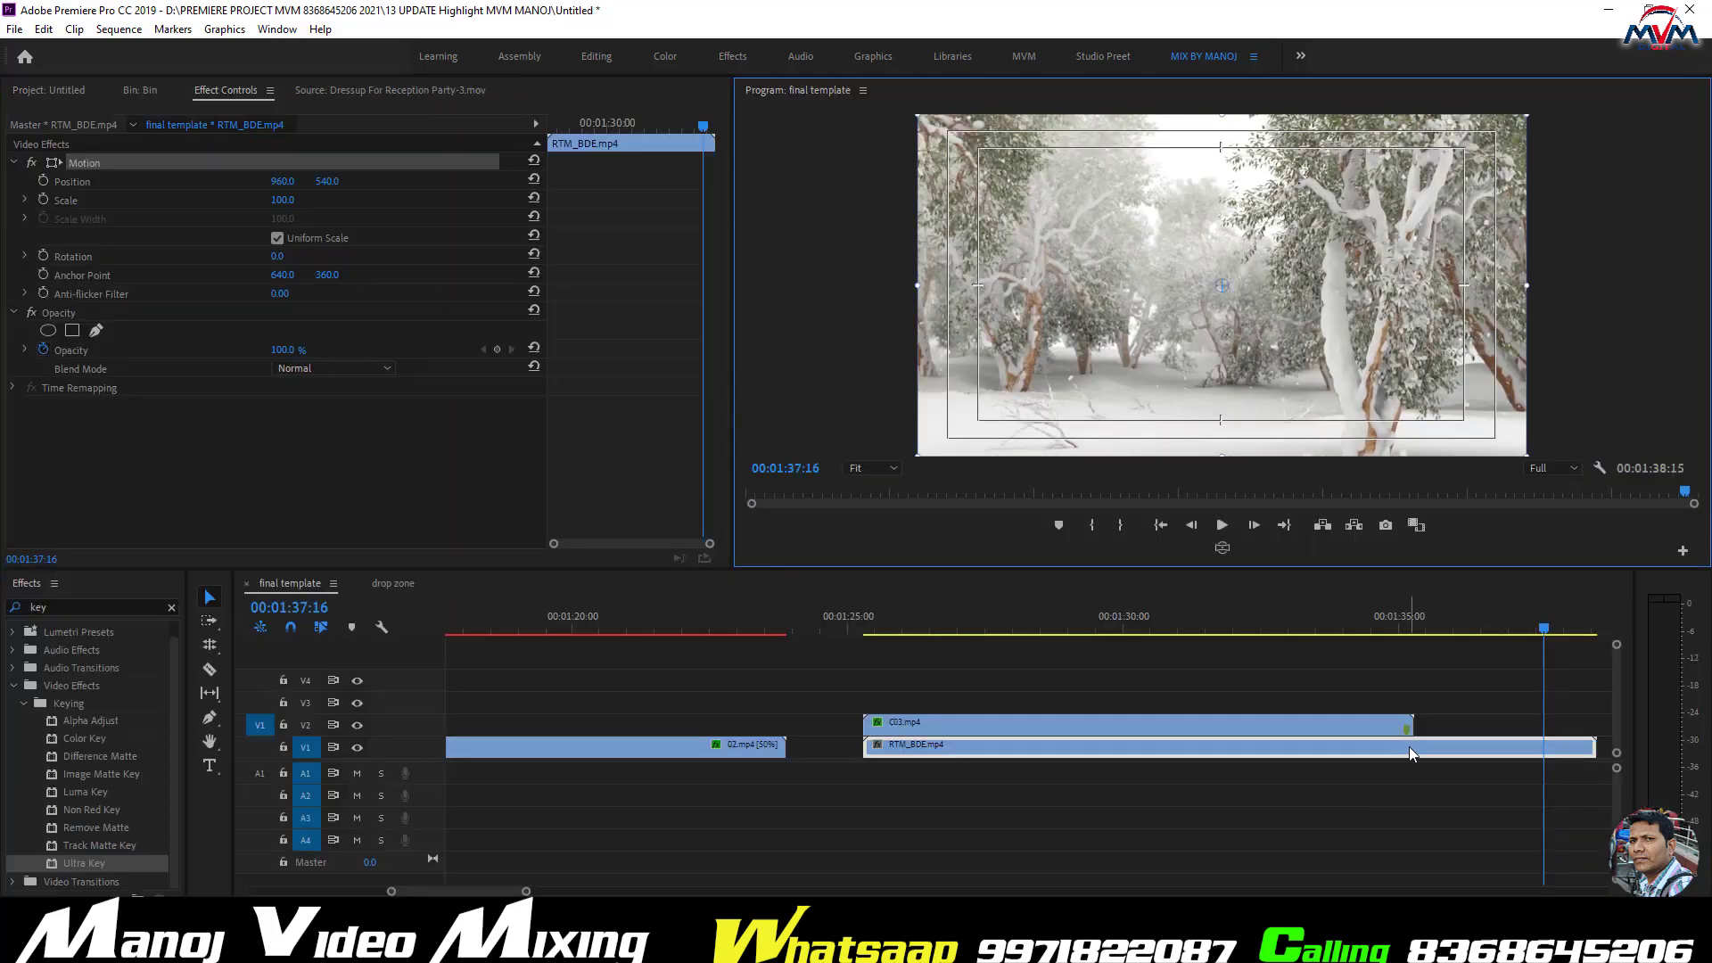
- Trim the end of the RTM_BDE.mp4 background clip on V1 to match the end of C03.mp4
{"action": "left_click", "coordinate": [1412, 629]}
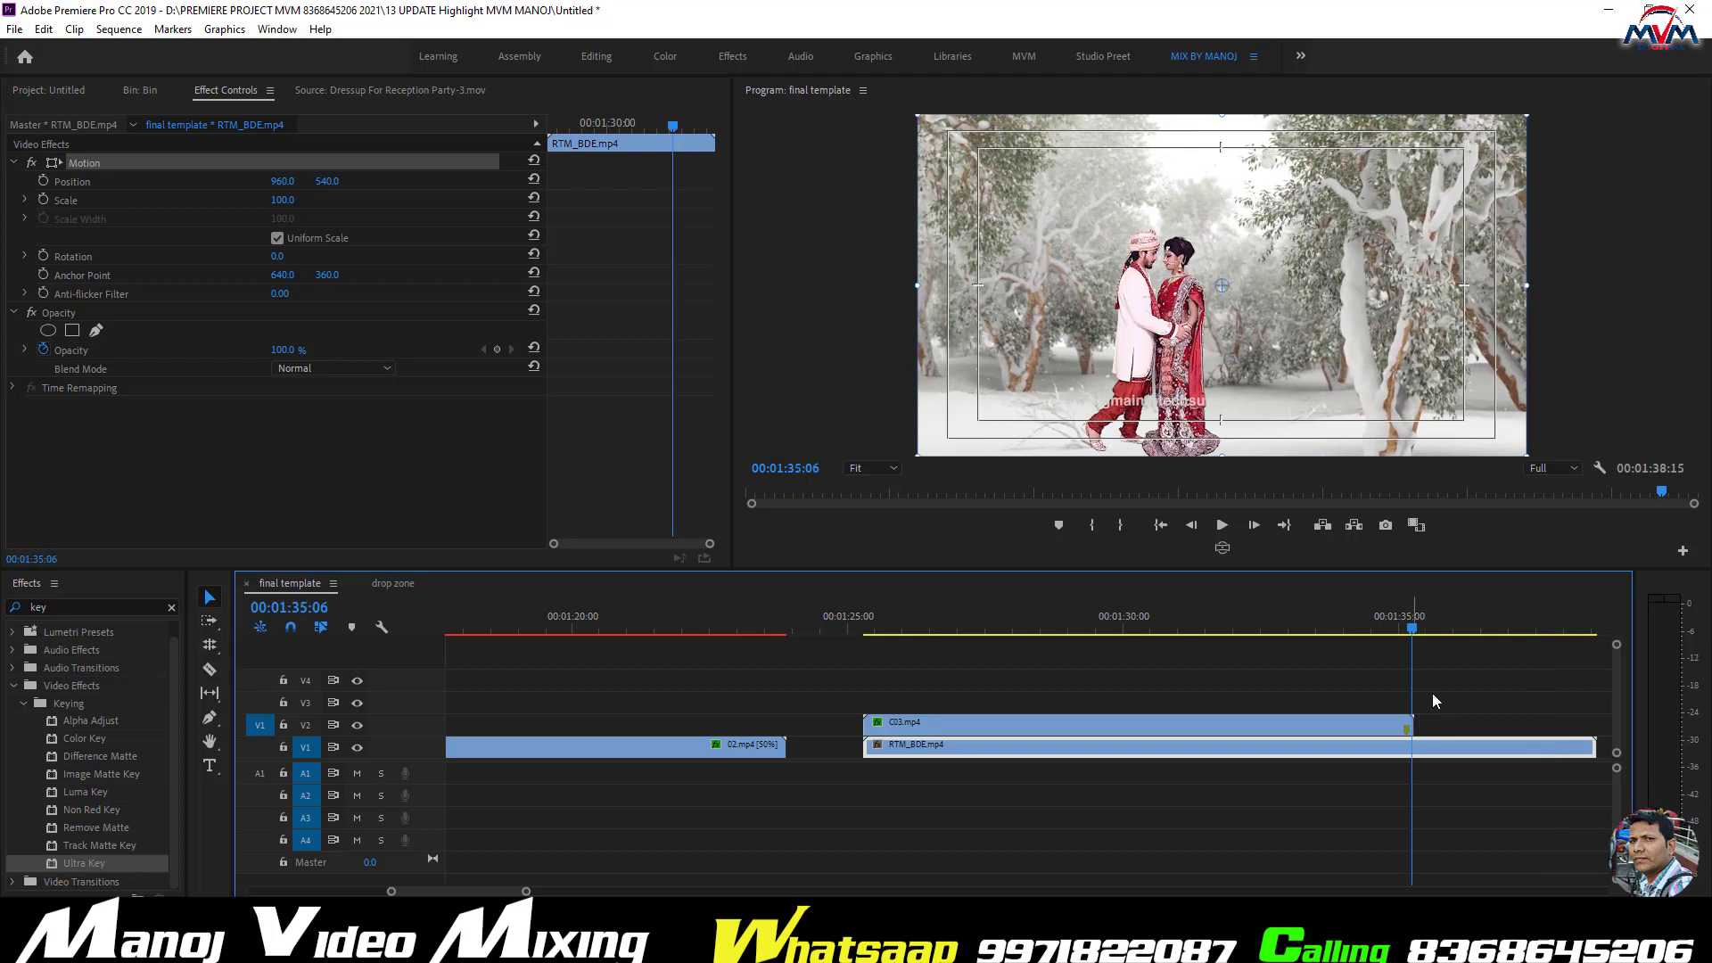
{"action": "left_click_drag", "start_coordinate": [1595, 746], "coordinate": [1412, 746]}
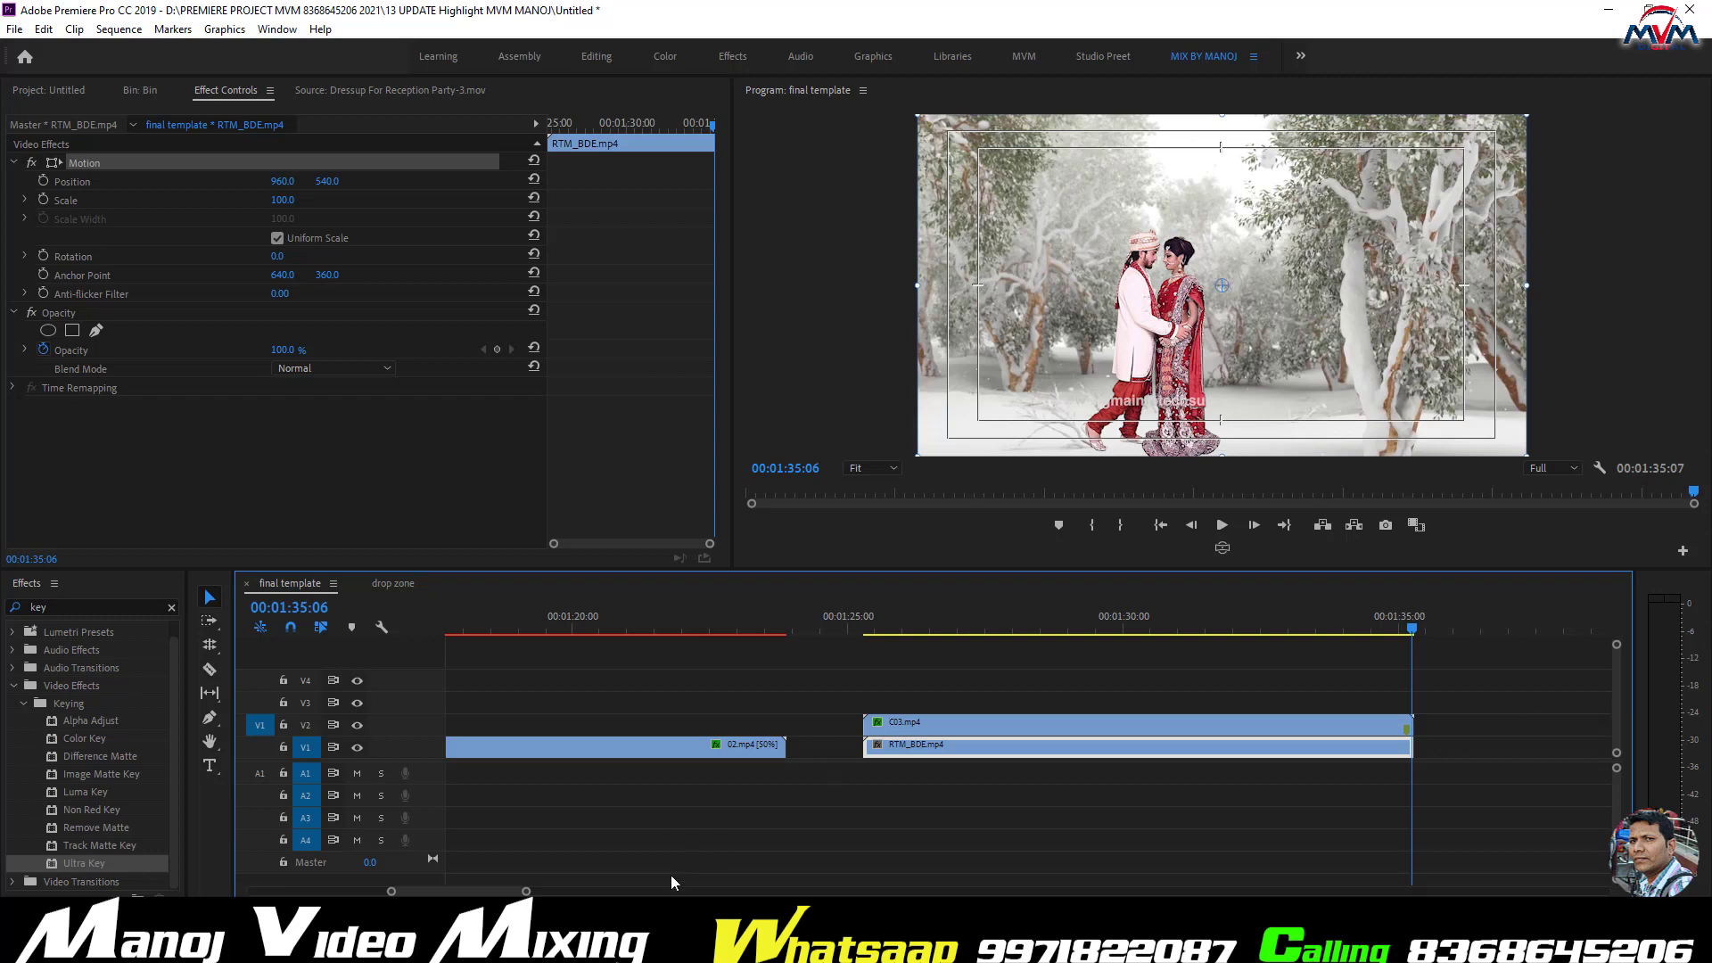
- Open the nested drop zone sequence beside the happy wedding title and replace its contents with C03.mp4 at the start of V1
{"action": "left_click_drag", "start_coordinate": [527, 890], "coordinate": [660, 882]}
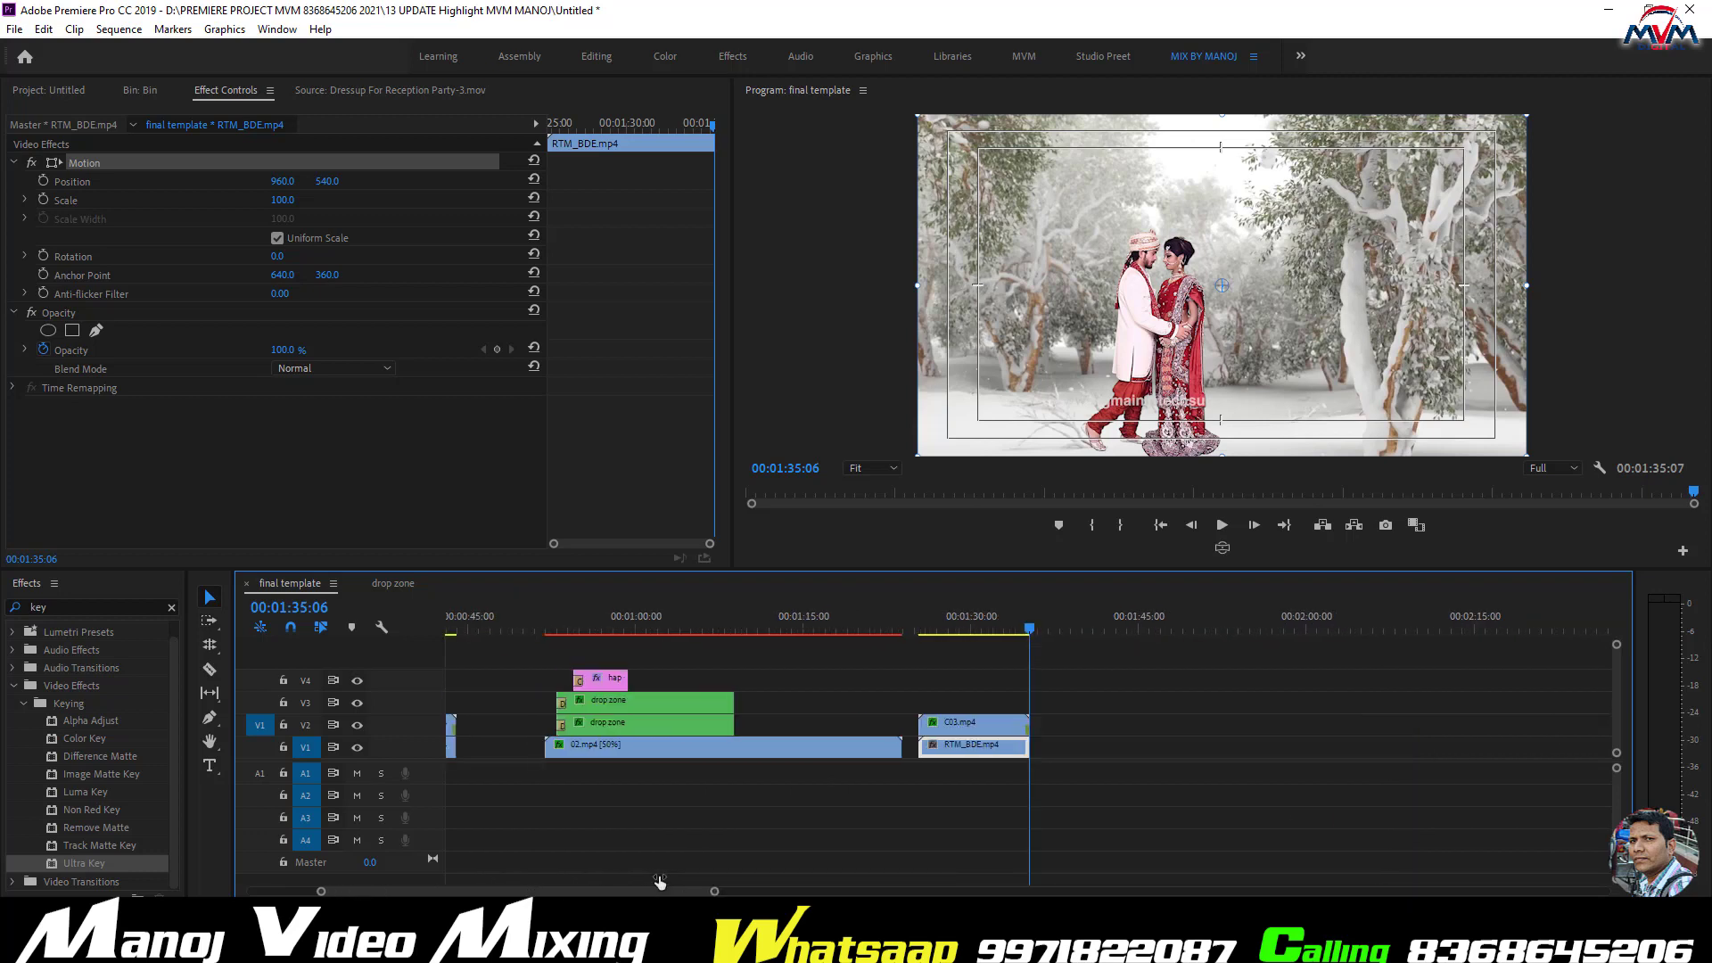
{"action": "left_click", "coordinate": [622, 624]}
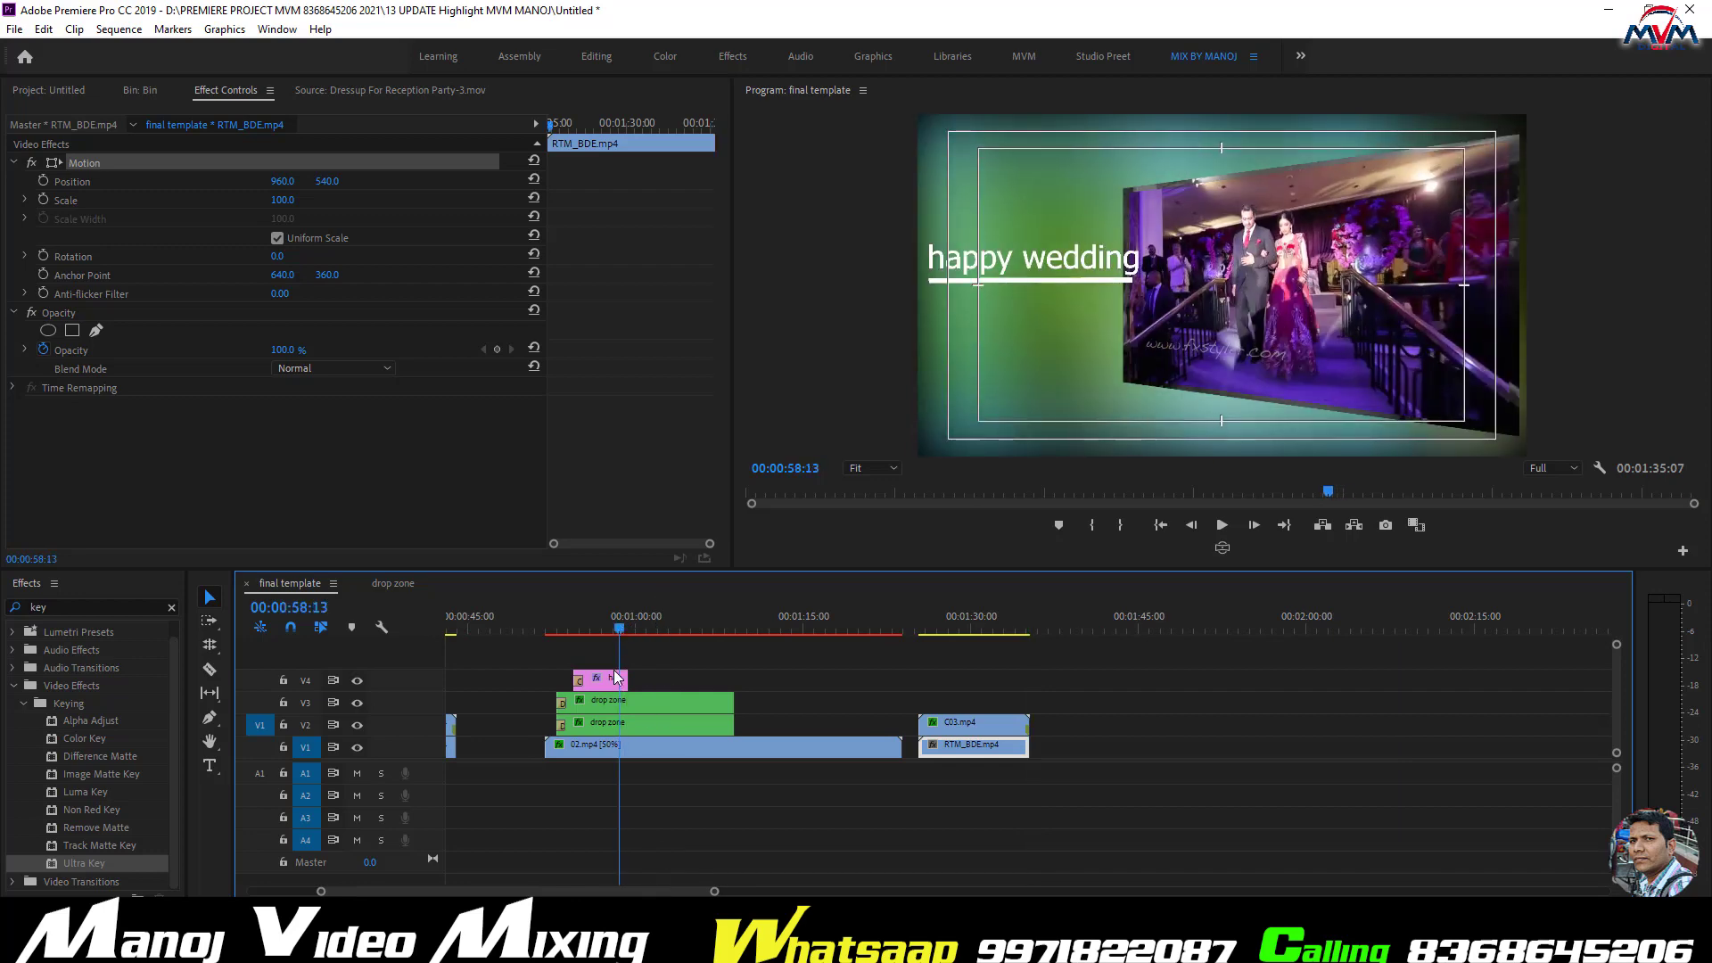
{"action": "double_click", "coordinate": [611, 727]}
{"action": "left_click_drag", "start_coordinate": [590, 694], "coordinate": [445, 779]}
{"action": "key", "text": "Delete"}
{"action": "left_click", "coordinate": [71, 91]}
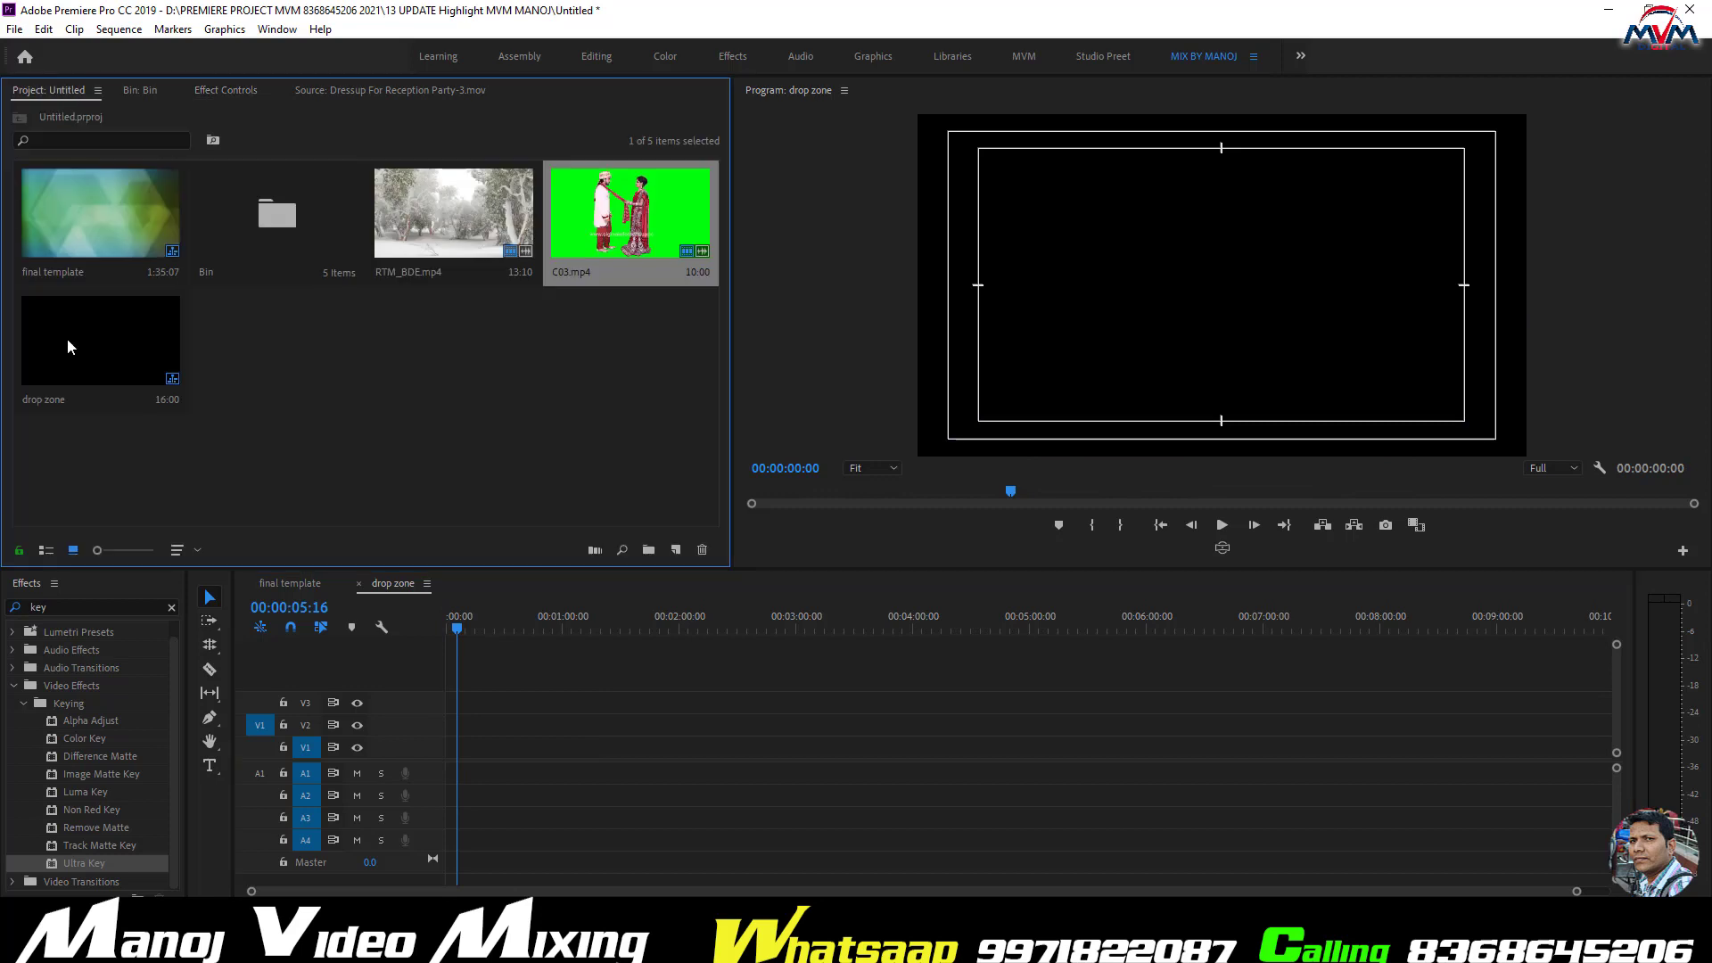
{"action": "left_click_drag", "start_coordinate": [611, 228], "coordinate": [450, 717]}
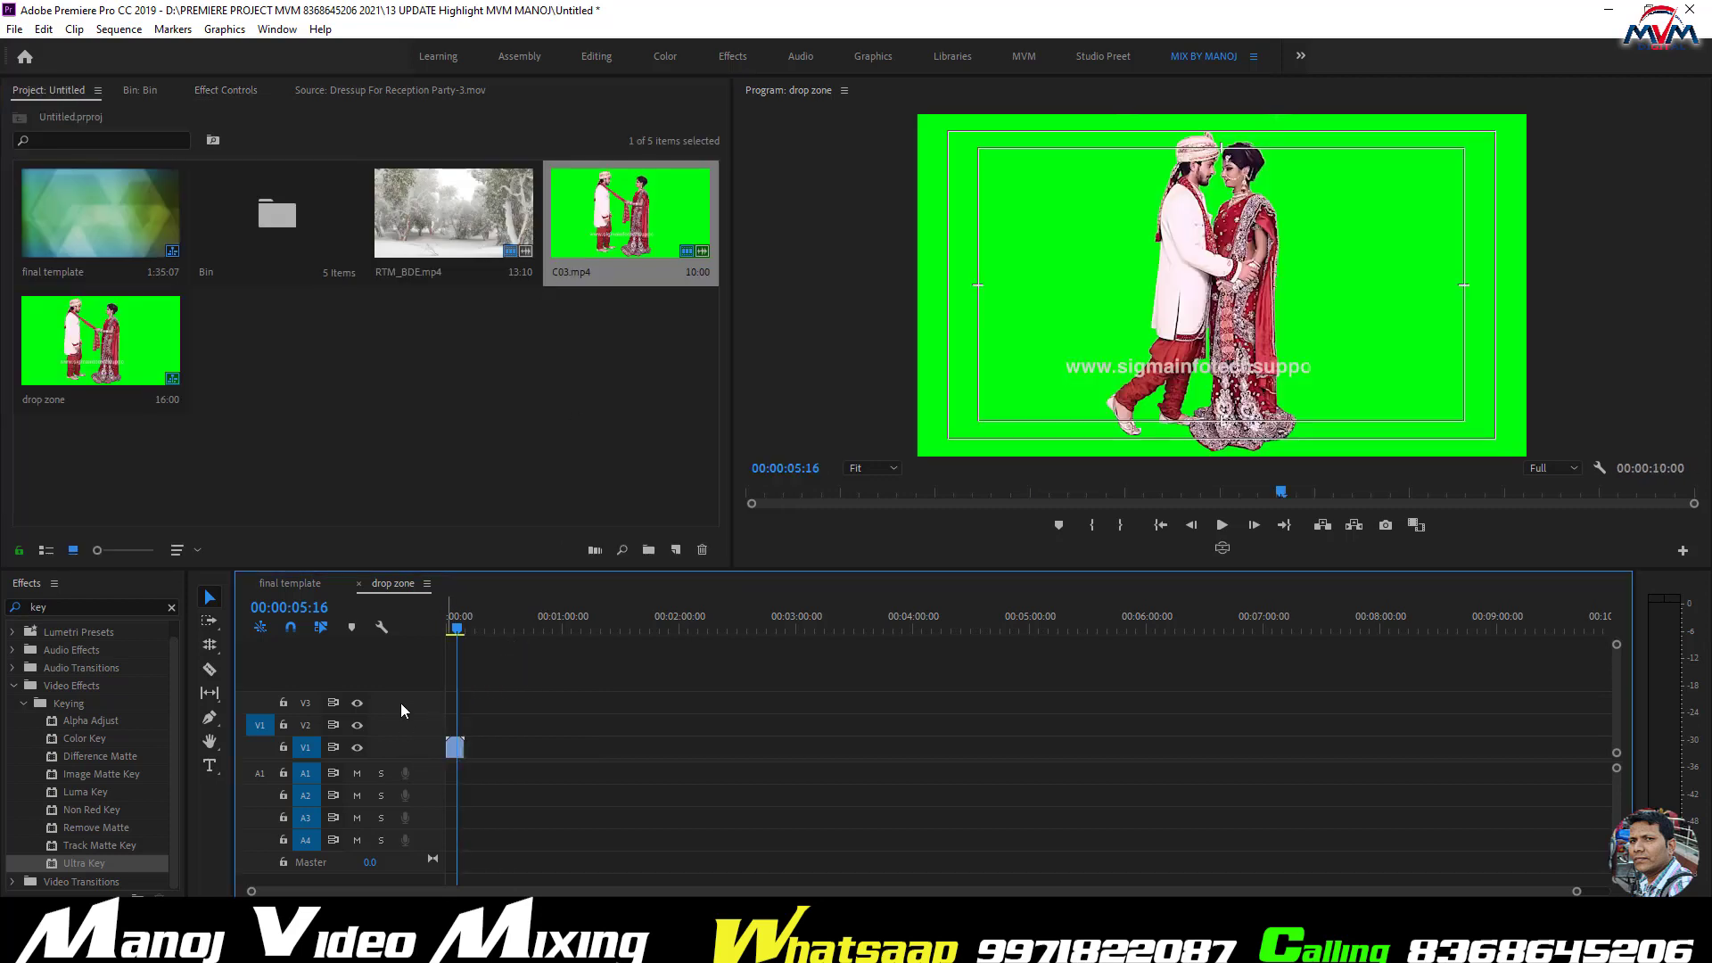
- Return to the final template sequence and play the happy wedding section to check the replaced drop zone footage
{"action": "left_click", "coordinate": [323, 588]}
{"action": "mouse_move", "coordinate": [587, 627]}
{"action": "left_mouse_down"}
{"action": "mouse_move", "coordinate": [561, 620]}
{"action": "mouse_move", "coordinate": [576, 619]}
{"action": "left_mouse_up"}
{"action": "key", "text": "space"}
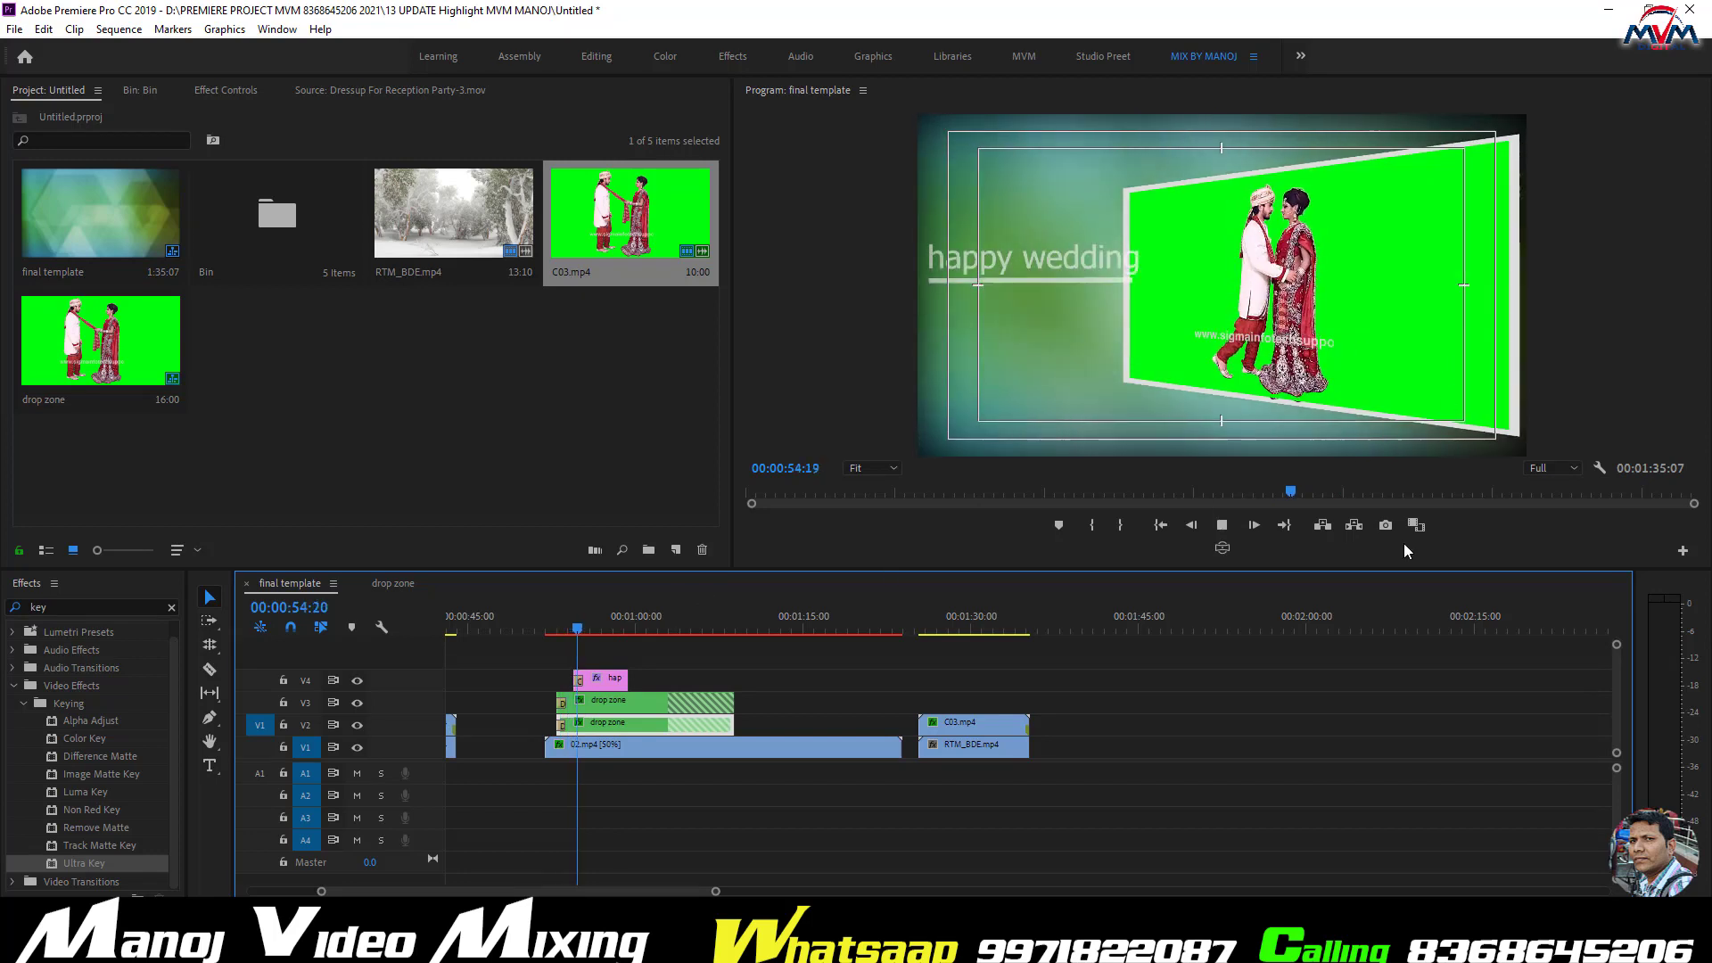
{"action": "key", "text": "space"}
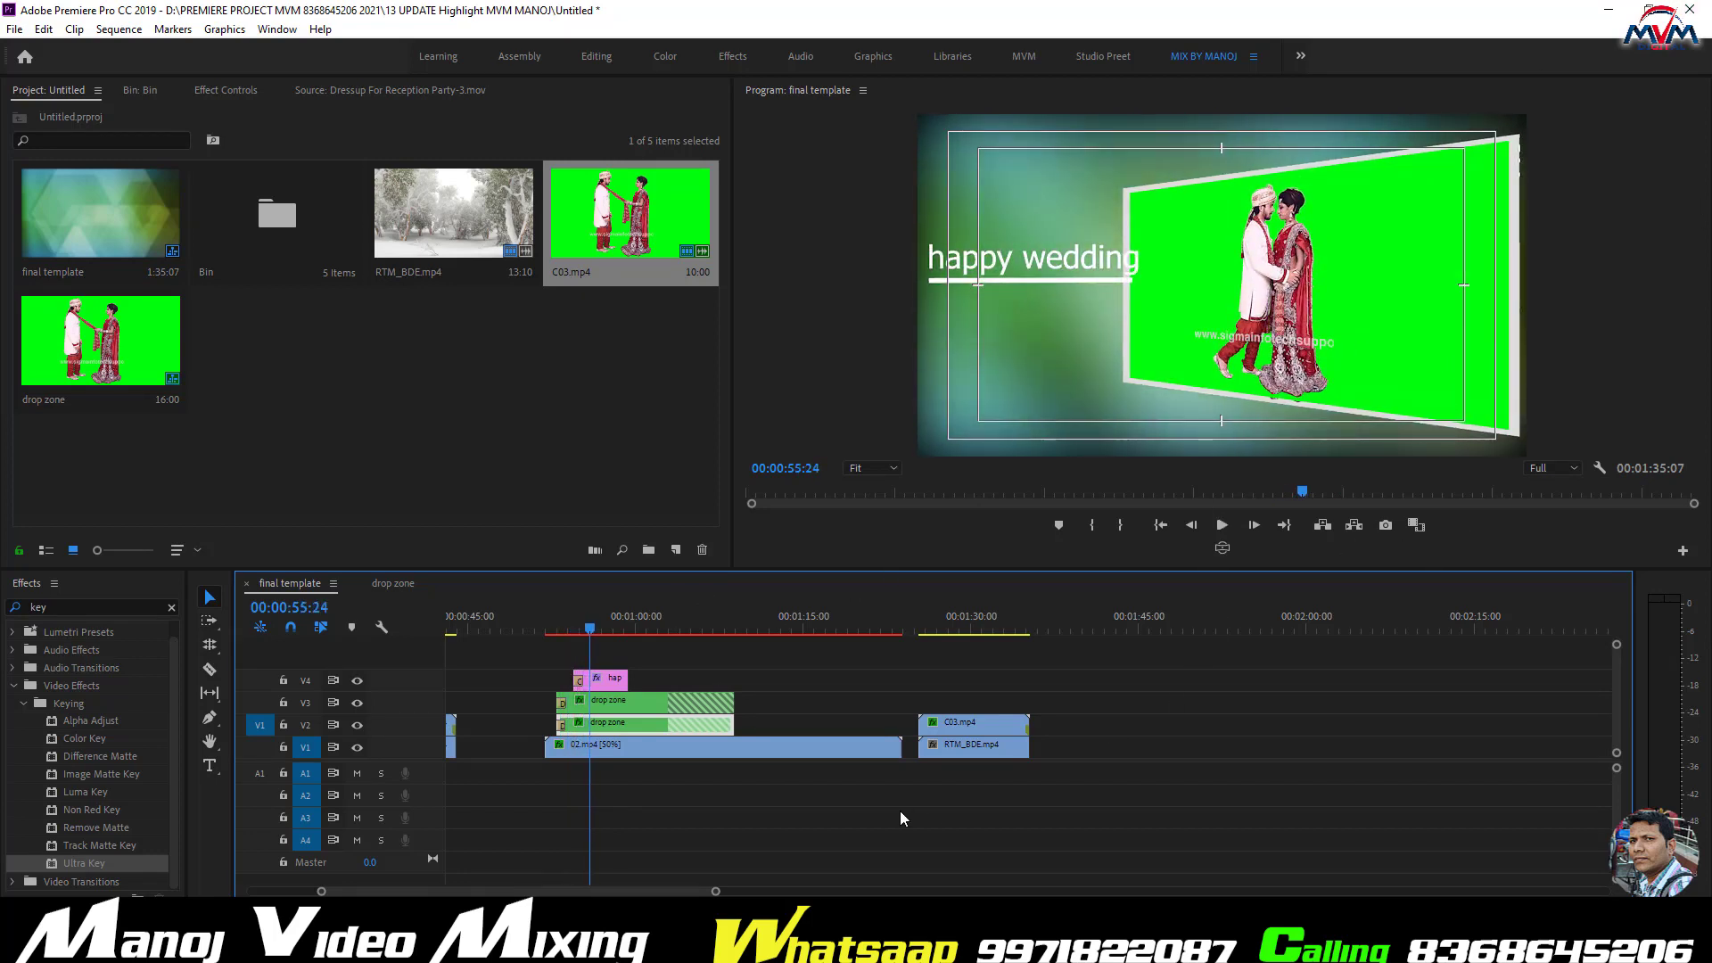
{"action": "key", "text": "F9"}
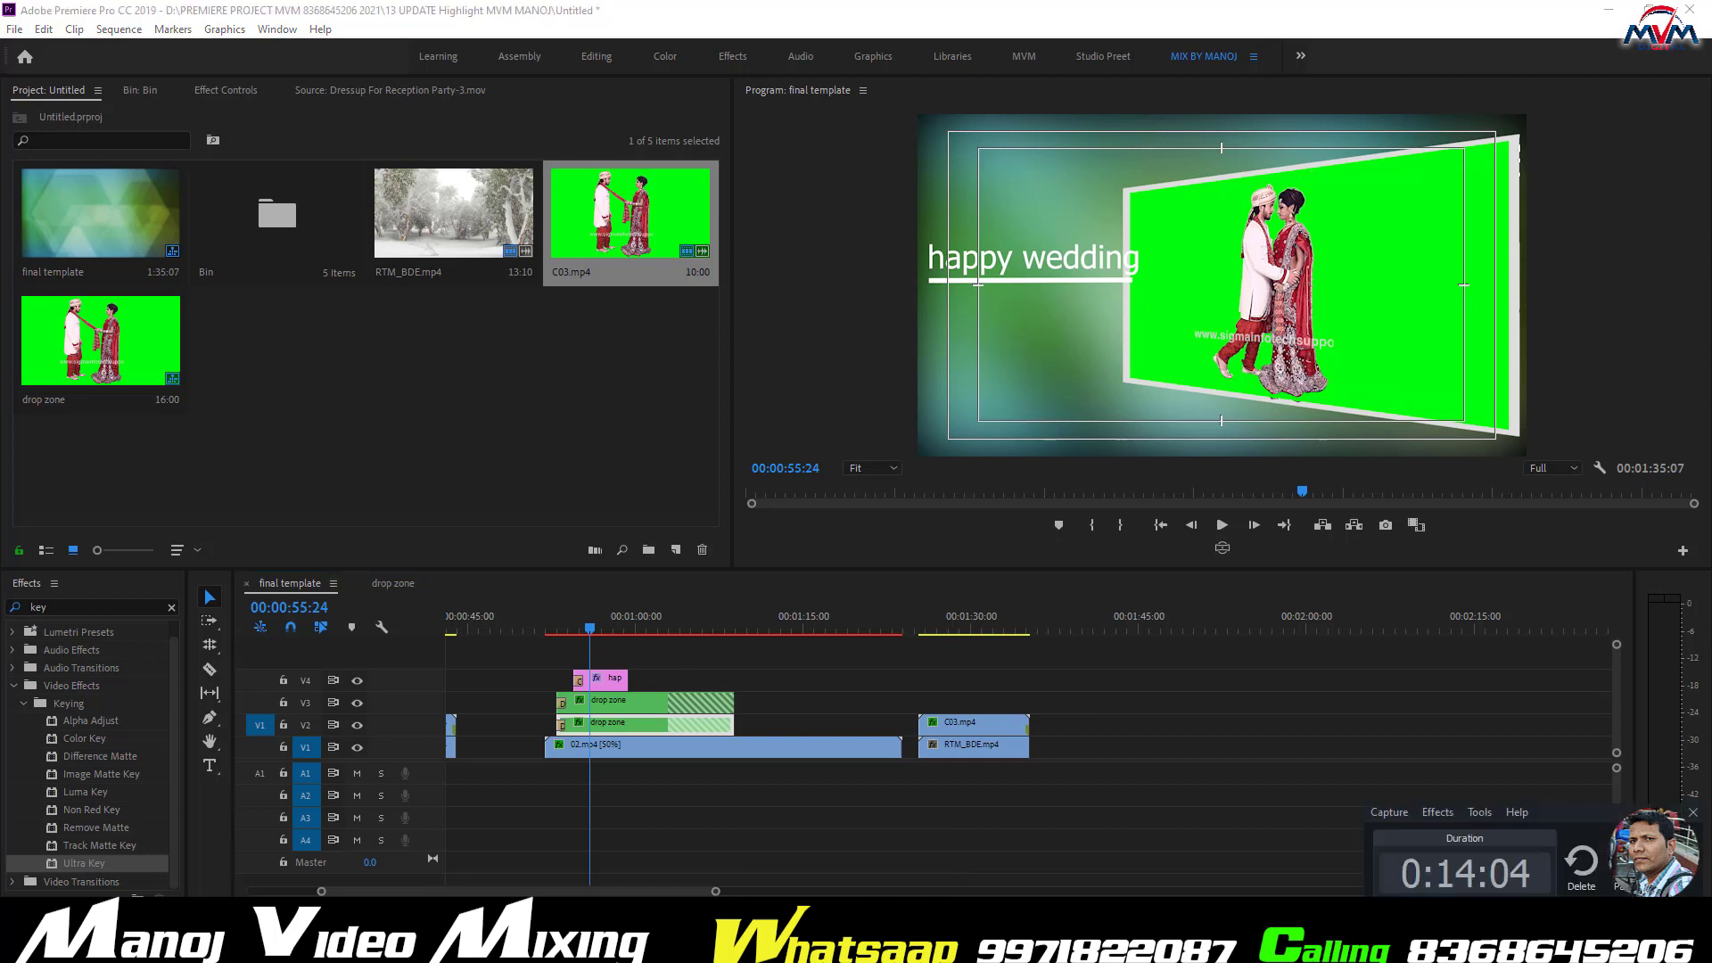